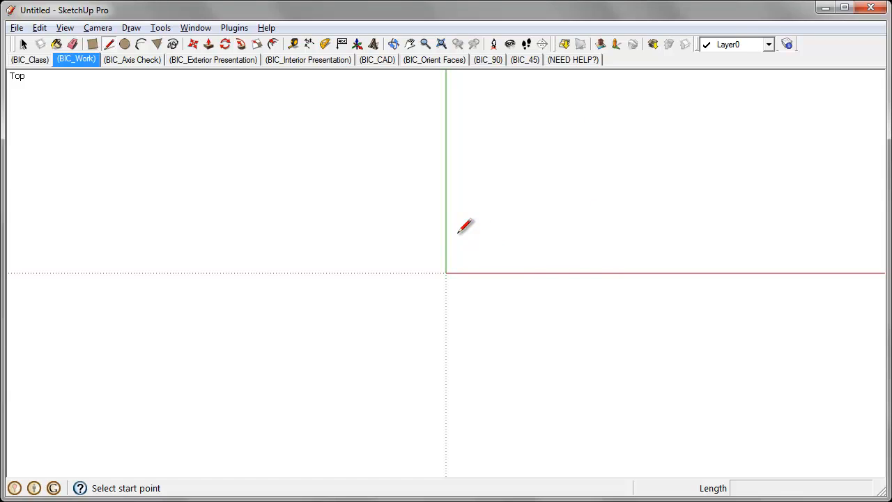
# Draw a 64' by 44' rectangle on the ground plane in the top view.
pyautogui.click(95, 46)
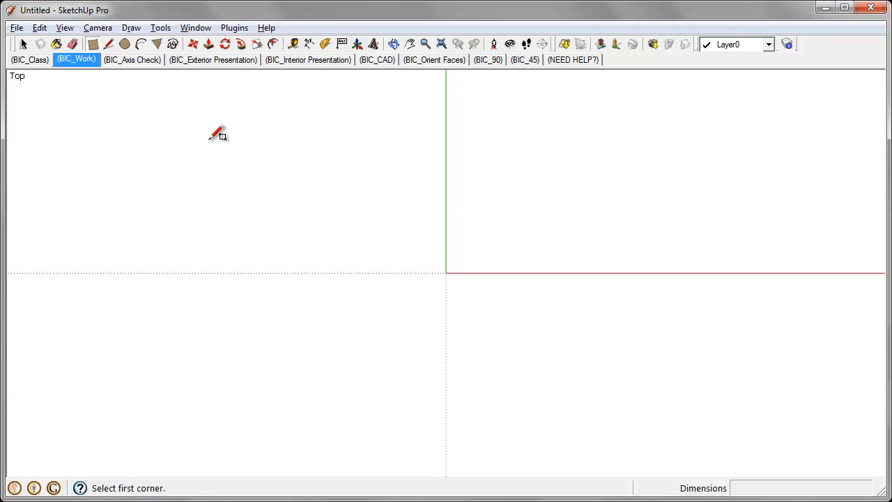
pyautogui.click(184, 113)
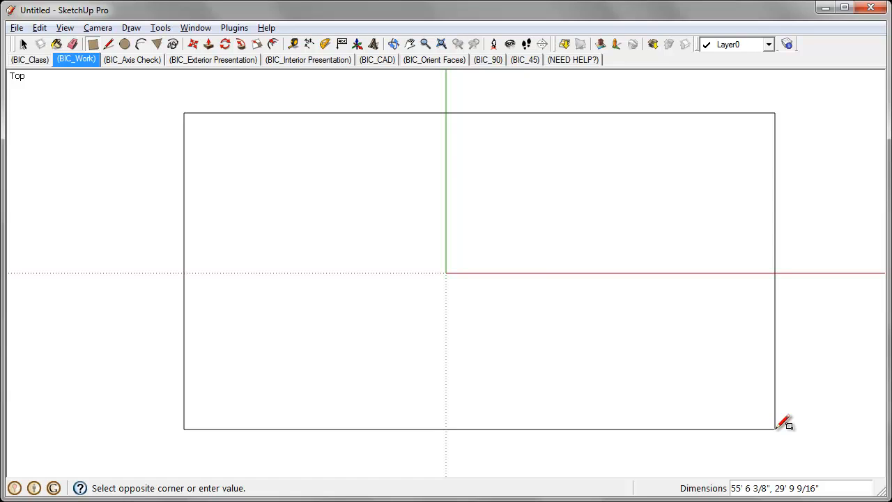
pyautogui.write("64',44")
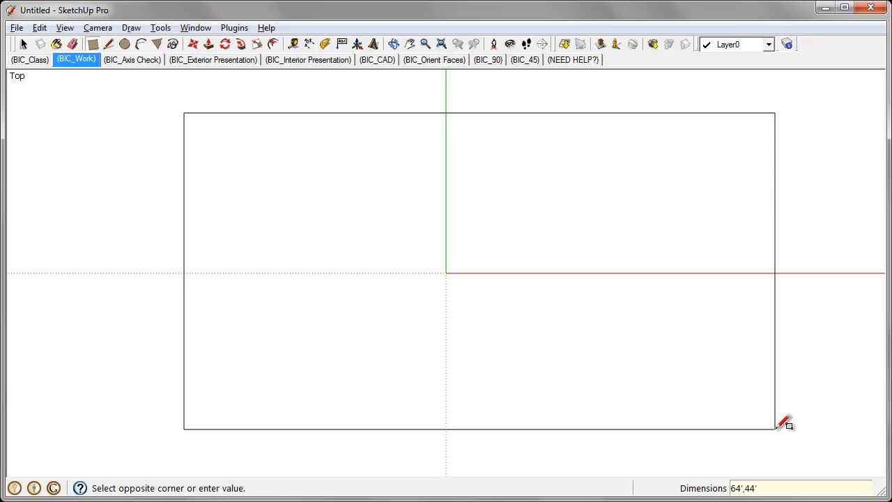
pyautogui.press('Return')
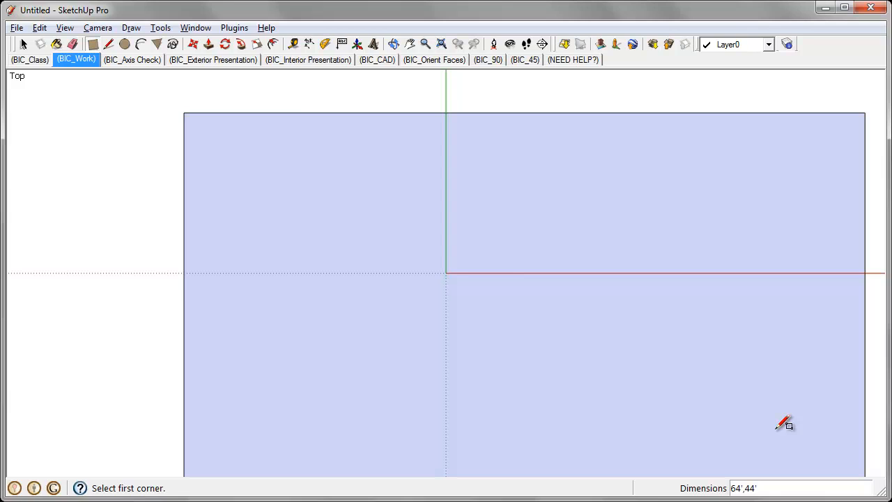
# Extrude the rectangle upward with Push/Pull to a height of 20'8" to form the building's box.
pyautogui.scroll(-1, 401, 234)
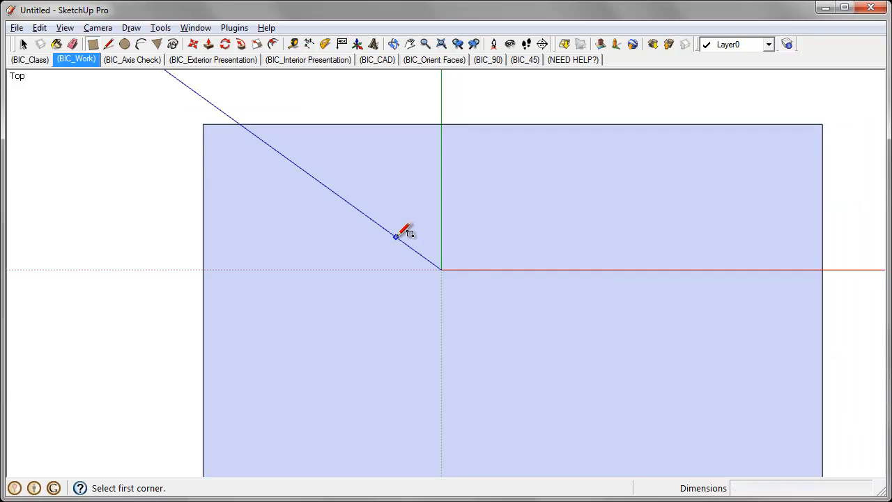
pyautogui.scroll(-3, 402, 234)
pyautogui.moveTo(534, 355); pyautogui.dragTo(483, 192, button='middle')
pyautogui.moveTo(611, 283); pyautogui.dragTo(548, 214, button='middle')
pyautogui.scroll(-2, 439, 227)
pyautogui.moveTo(359, 241); pyautogui.dragTo(621, 233, button='middle')
pyautogui.moveTo(658, 258); pyautogui.dragTo(663, 325, button='middle')
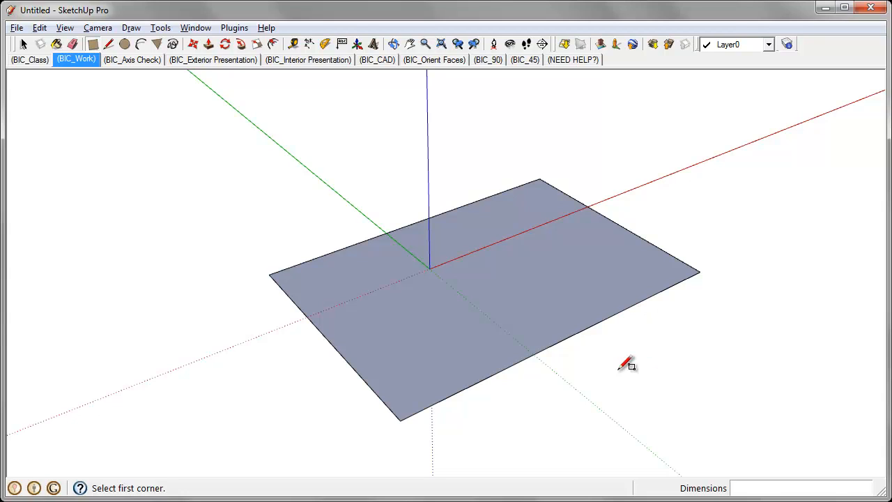
pyautogui.moveTo(643, 396); pyautogui.dragTo(633, 370, button='middle')
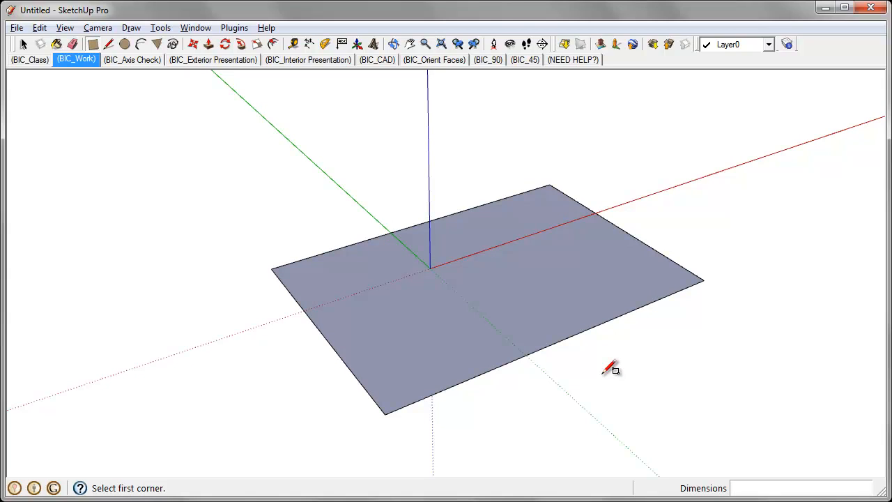
pyautogui.click(209, 44)
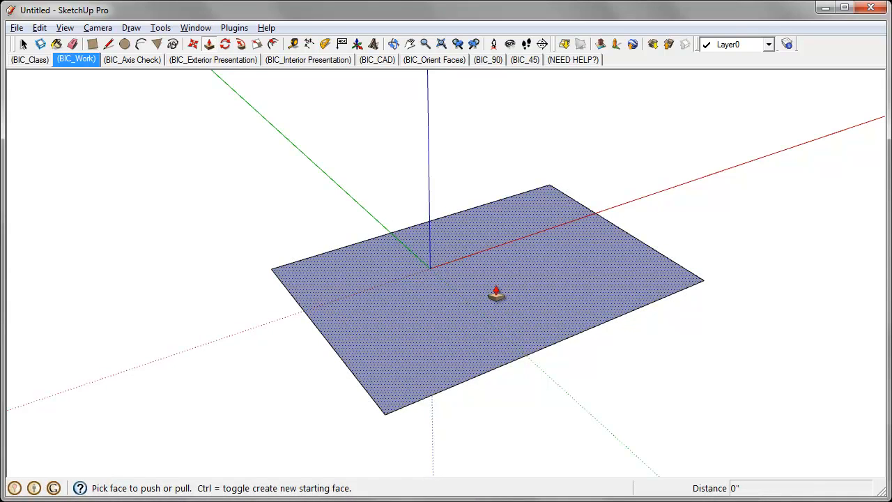
pyautogui.moveTo(497, 293); pyautogui.dragTo(506, 159)
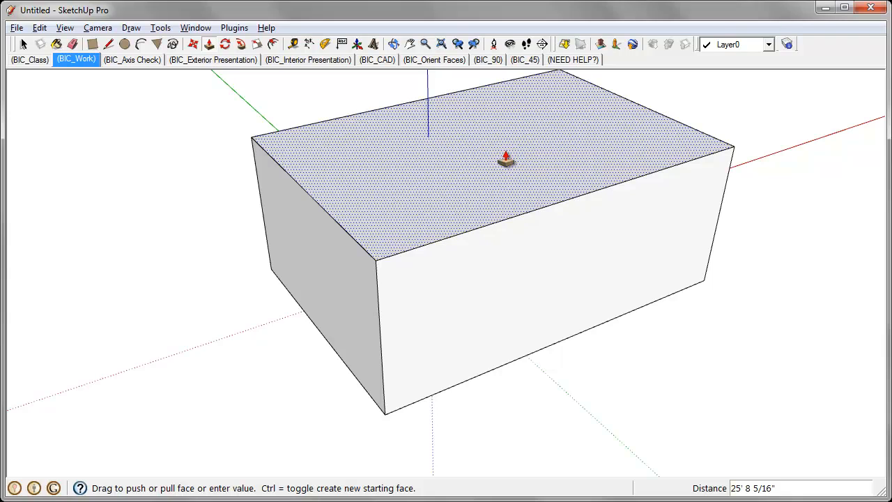
pyautogui.write("20'8")
pyautogui.press('Return')
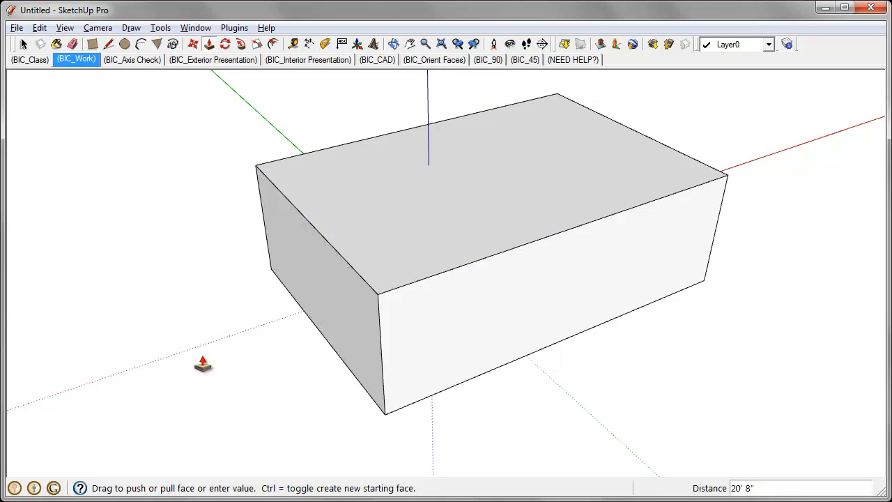
# Draw a line across the box's top face connecting the midpoints of its two short edges.
pyautogui.moveTo(202, 365); pyautogui.dragTo(235, 371, button='middle')
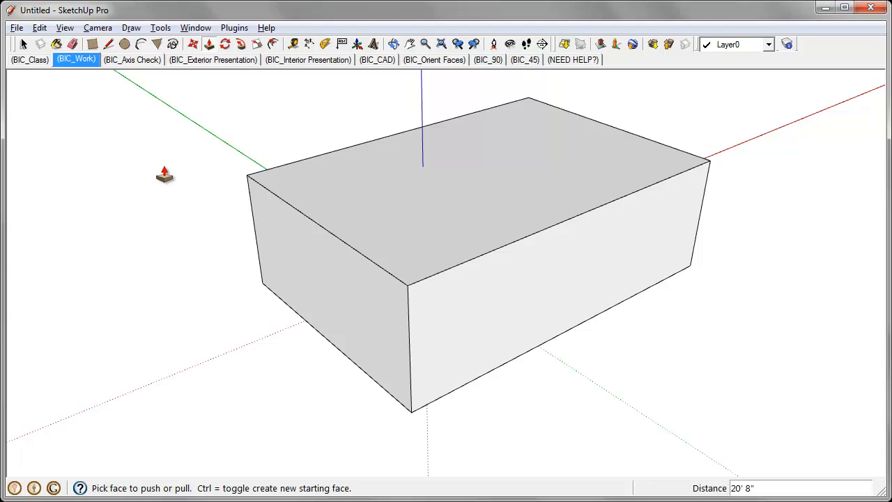
pyautogui.click(110, 45)
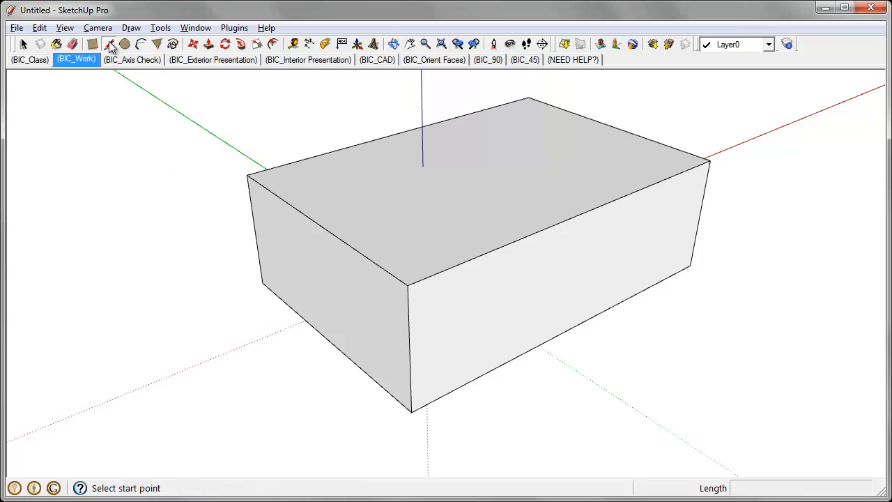
pyautogui.click(317, 223)
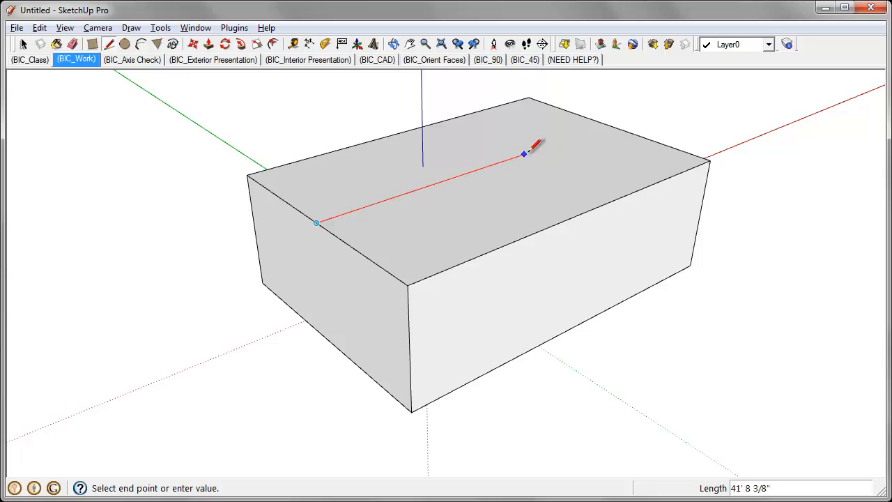
pyautogui.click(611, 125)
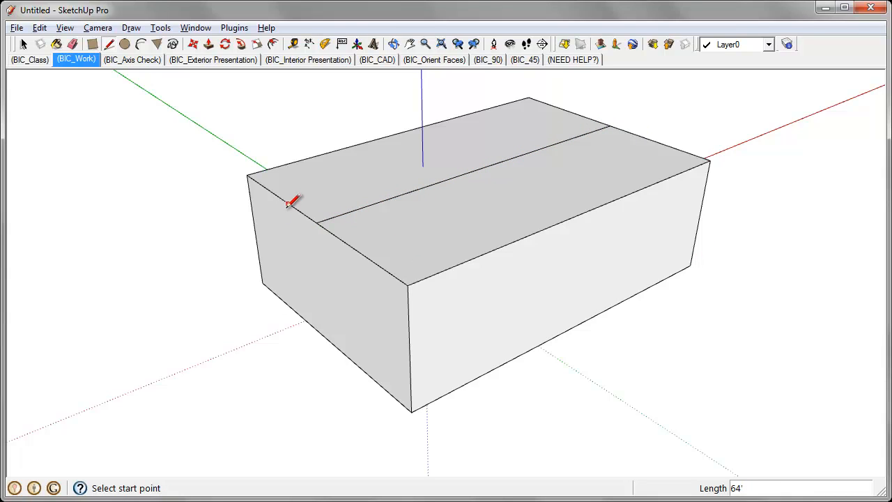
# Select the top face's centre line and move it 10' up along the blue axis to raise a gable roof.
pyautogui.click(23, 44)
pyautogui.click(425, 152)
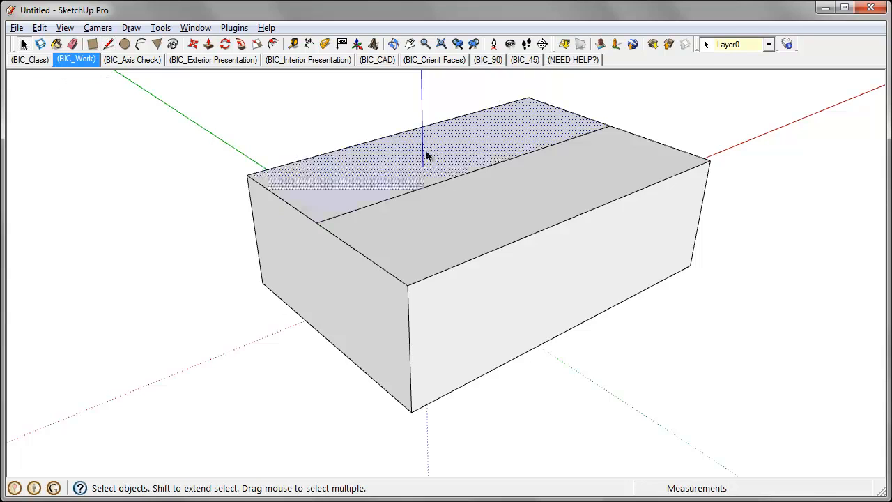
pyautogui.click(486, 201)
pyautogui.click(493, 156)
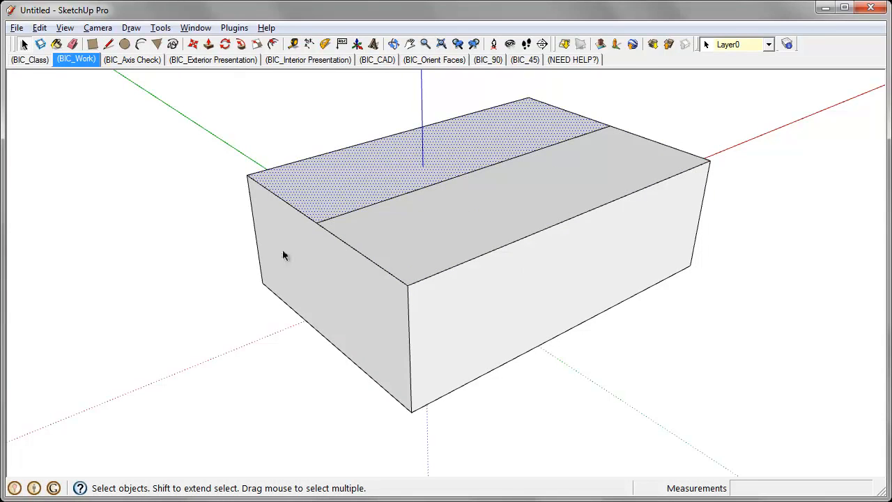
pyautogui.click(490, 166)
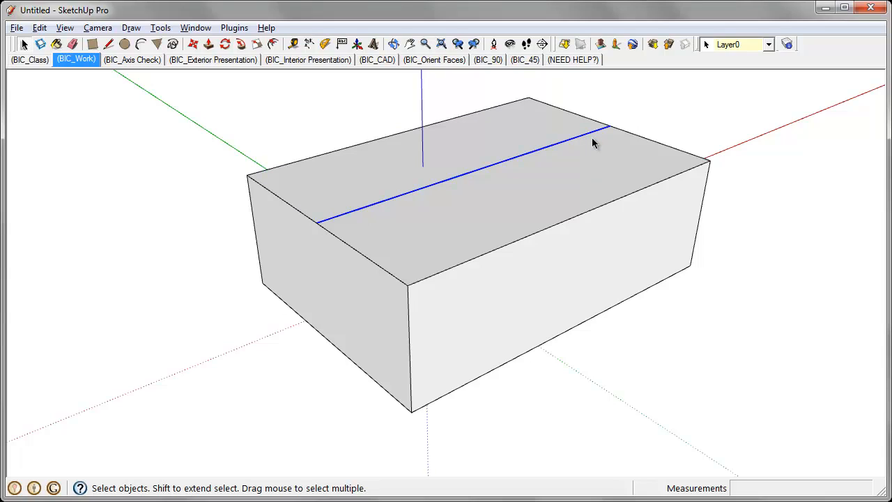
pyautogui.click(193, 44)
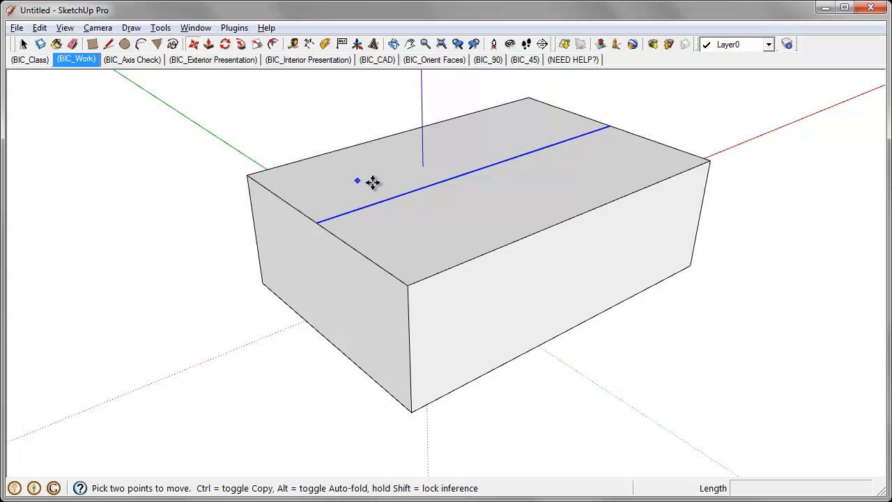
pyautogui.click(446, 180)
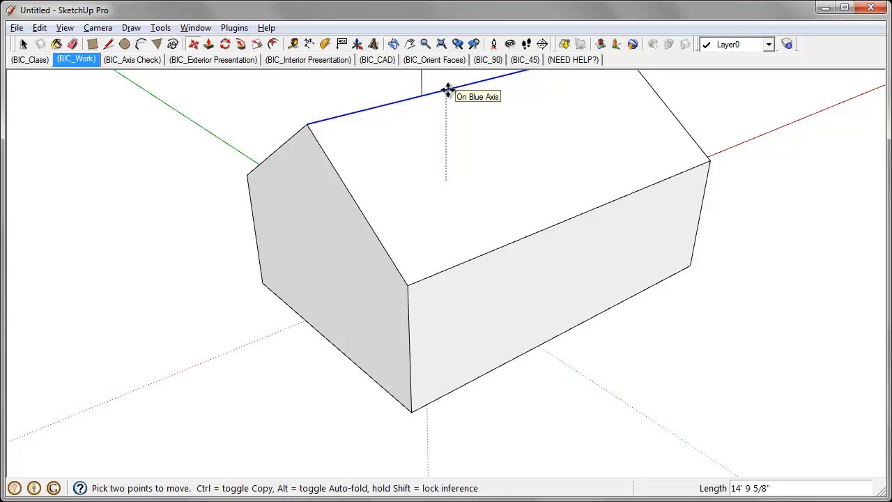
pyautogui.write('10')
pyautogui.press('Return')
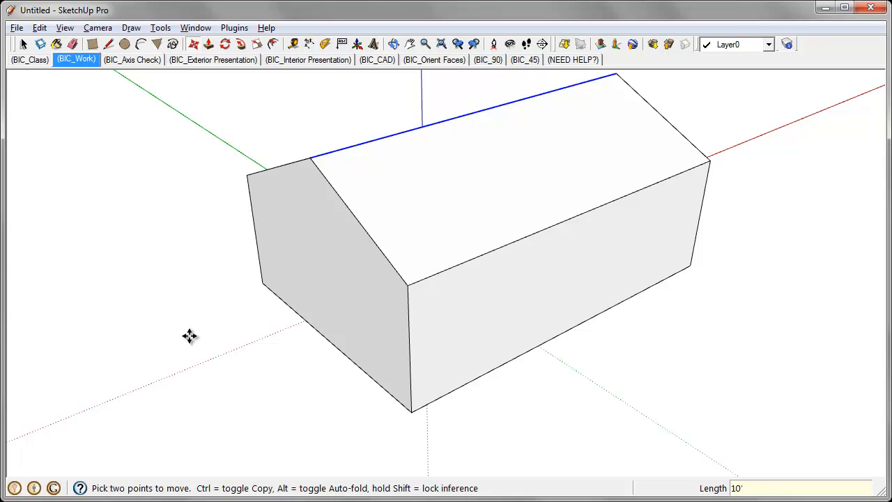
# Examine the gable roof from several sides and clear the ridge edge's selection.
pyautogui.press('o')
pyautogui.moveTo(189, 358); pyautogui.dragTo(231, 358)
pyautogui.moveTo(232, 358); pyautogui.dragTo(310, 354, button='middle')
pyautogui.moveTo(310, 354); pyautogui.dragTo(566, 352)
pyautogui.moveTo(566, 352); pyautogui.dragTo(291, 360, button='middle')
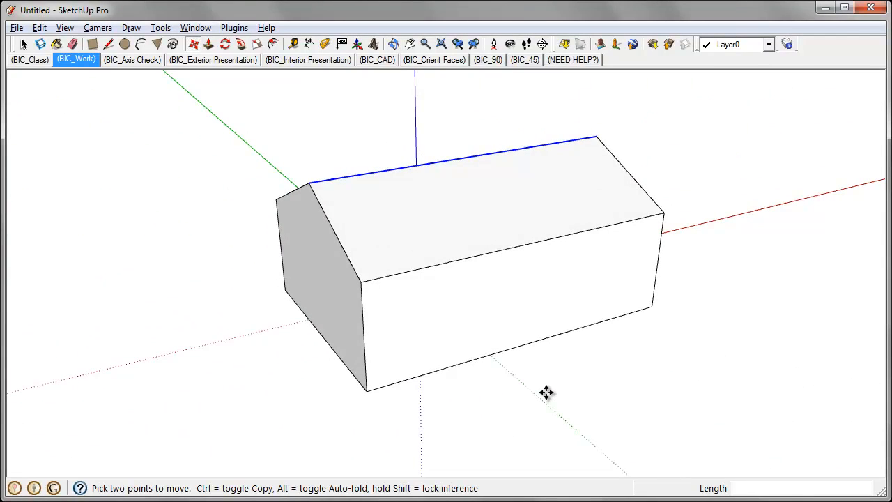
pyautogui.moveTo(442, 362); pyautogui.dragTo(436, 292, button='middle')
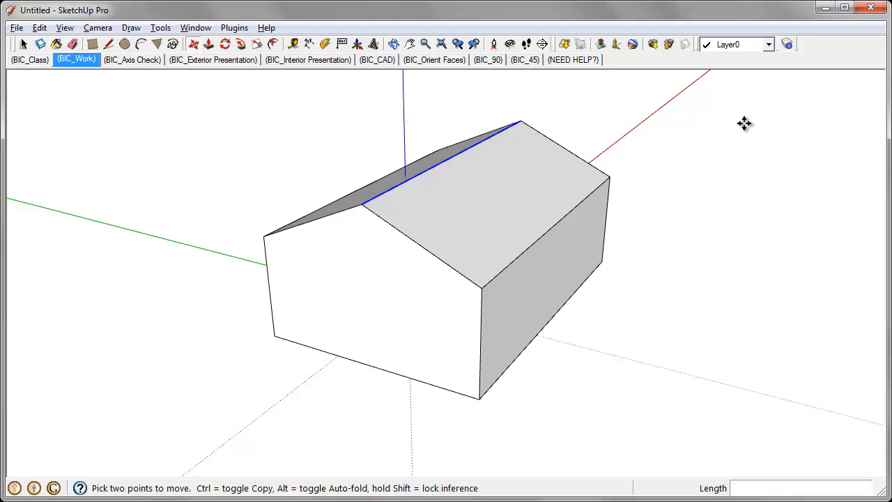
pyautogui.hotkey('ctrl', 't')
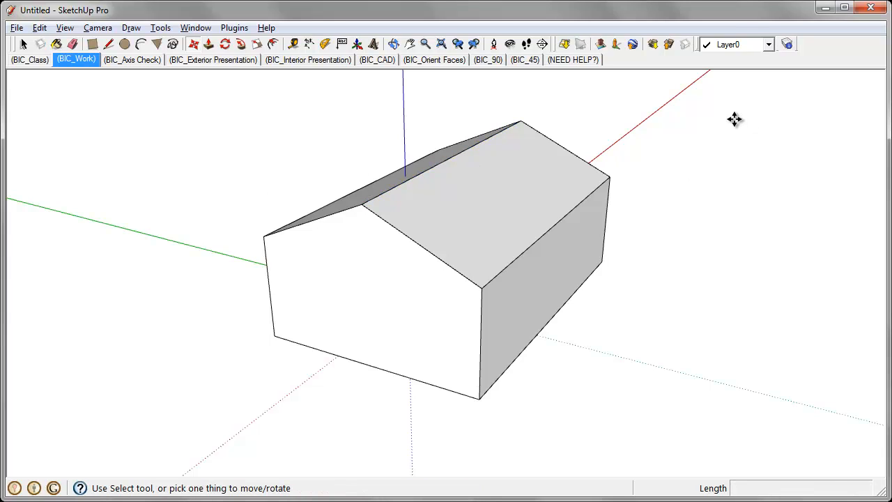
# Draw a line between the eave corners on each gable end to separate the triangle from the wall below.
pyautogui.click(109, 44)
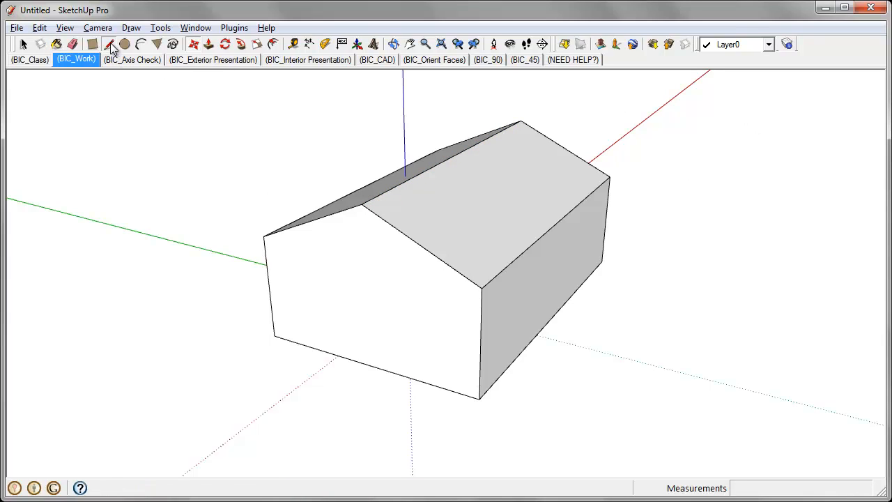
pyautogui.click(263, 236)
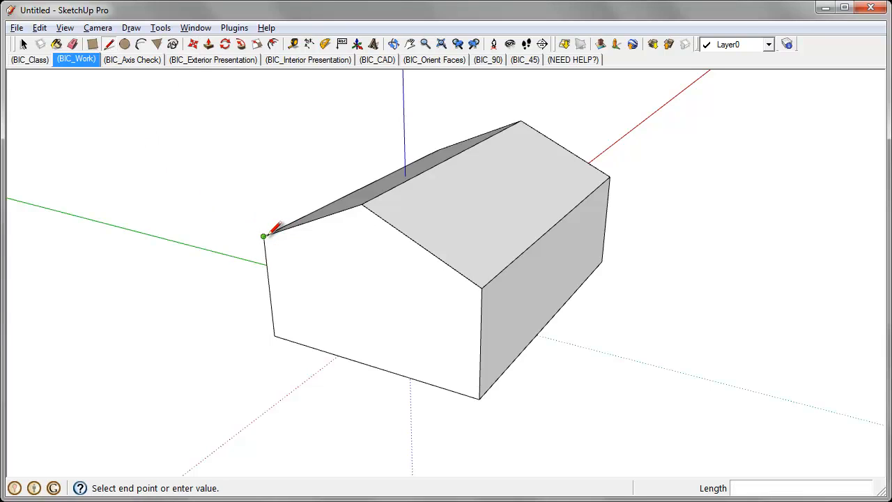
pyautogui.click(482, 287)
pyautogui.moveTo(687, 227); pyautogui.dragTo(171, 197, button='middle')
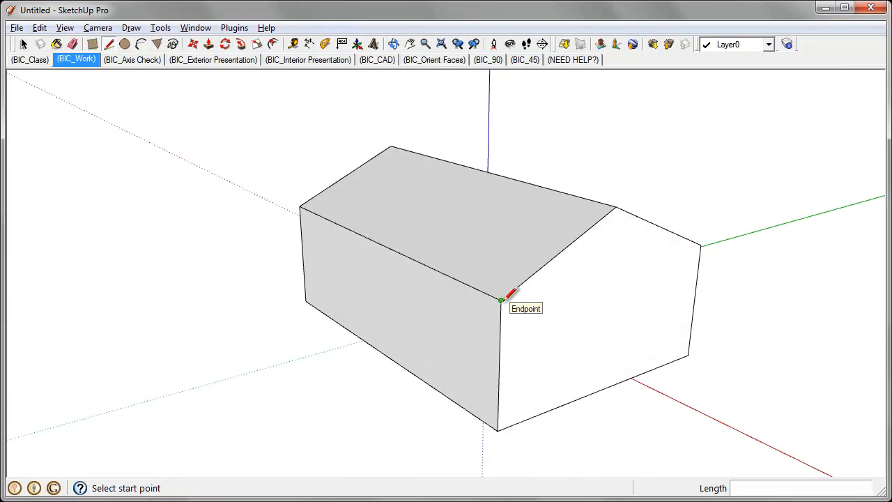
pyautogui.click(501, 300)
pyautogui.click(700, 245)
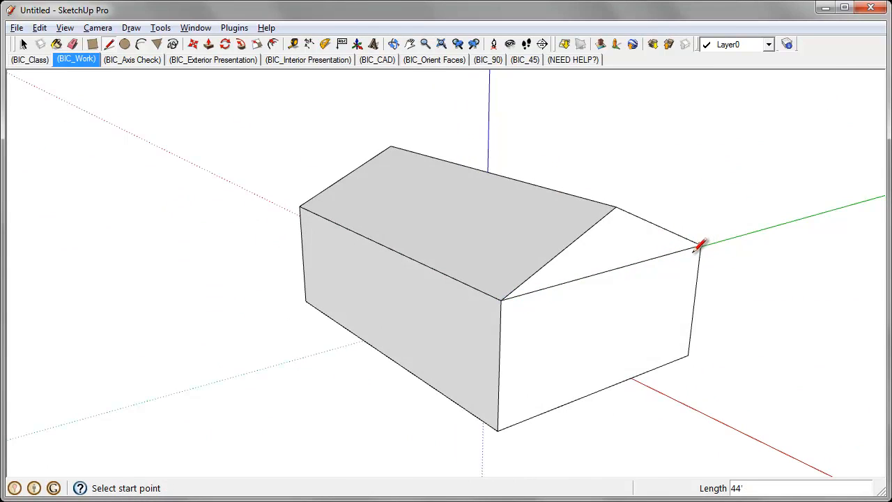
# Move one ridge endpoint 17' inward along the red axis to slope that gable end into a hip.
pyautogui.moveTo(701, 243); pyautogui.dragTo(291, 255, button='middle')
pyautogui.scroll(2, 488, 289)
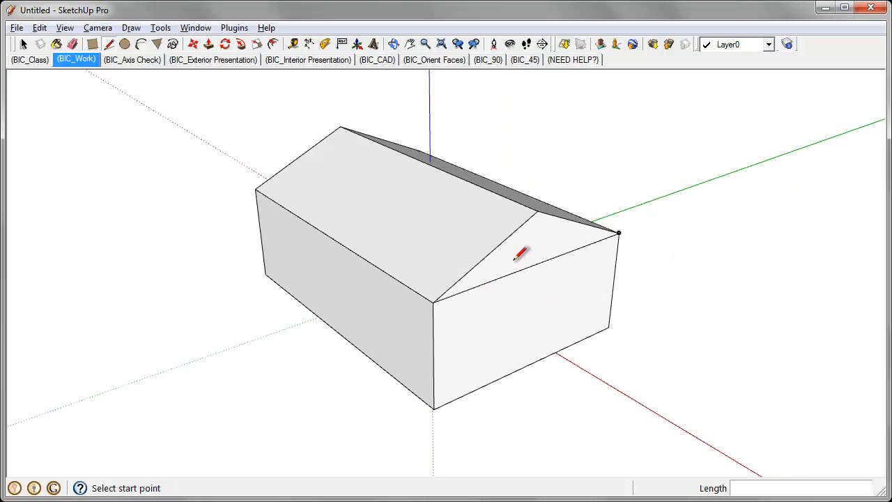
pyautogui.click(193, 44)
pyautogui.moveTo(554, 182); pyautogui.dragTo(567, 193, button='middle')
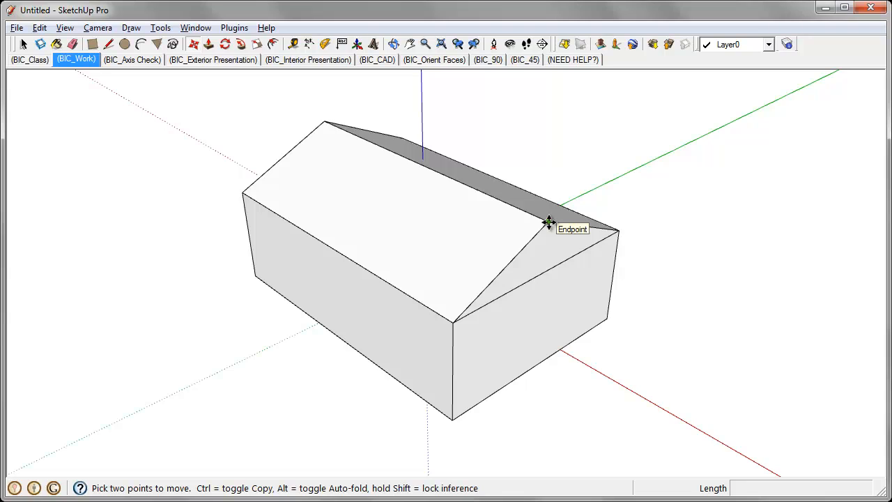
pyautogui.click(549, 221)
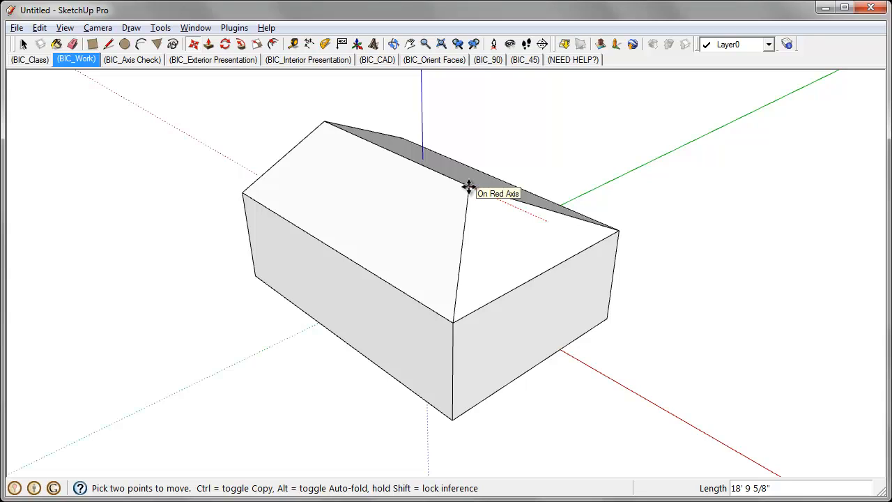
pyautogui.write('17')
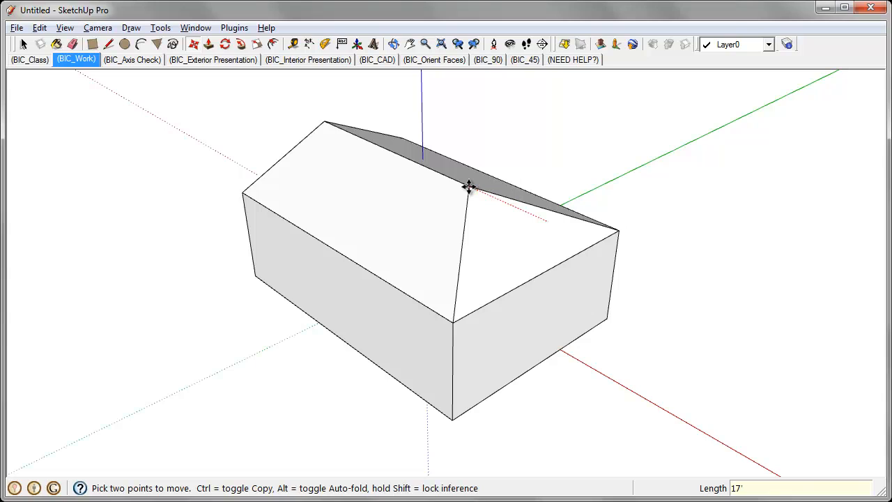
pyautogui.press('Return')
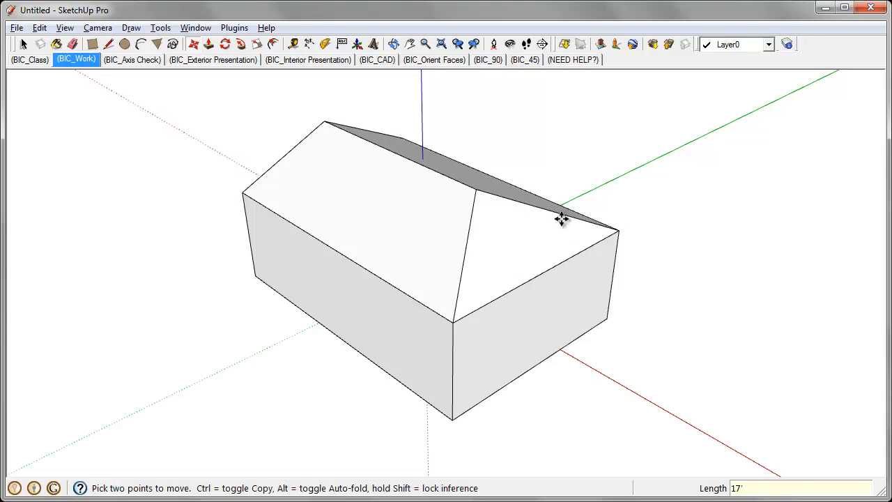
# Move the opposite ridge endpoint 17' inward along the red axis to form the second hip.
pyautogui.moveTo(249, 320); pyautogui.dragTo(681, 301, button='middle')
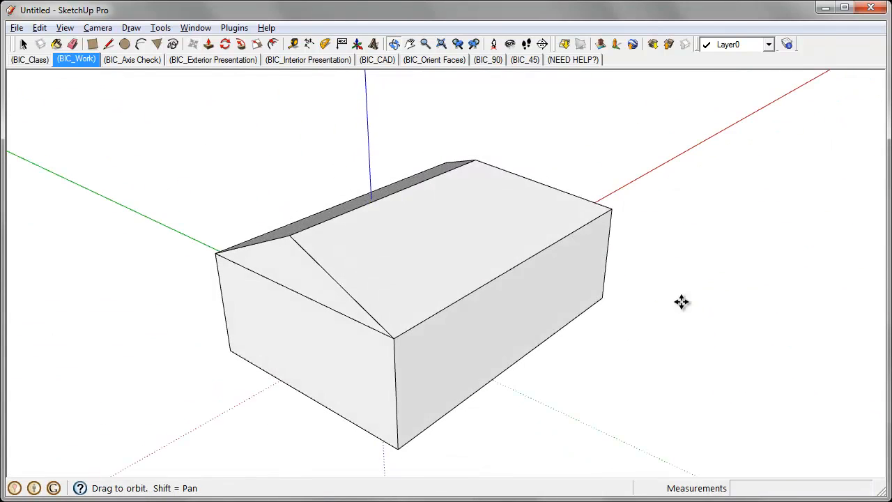
pyautogui.click(290, 233)
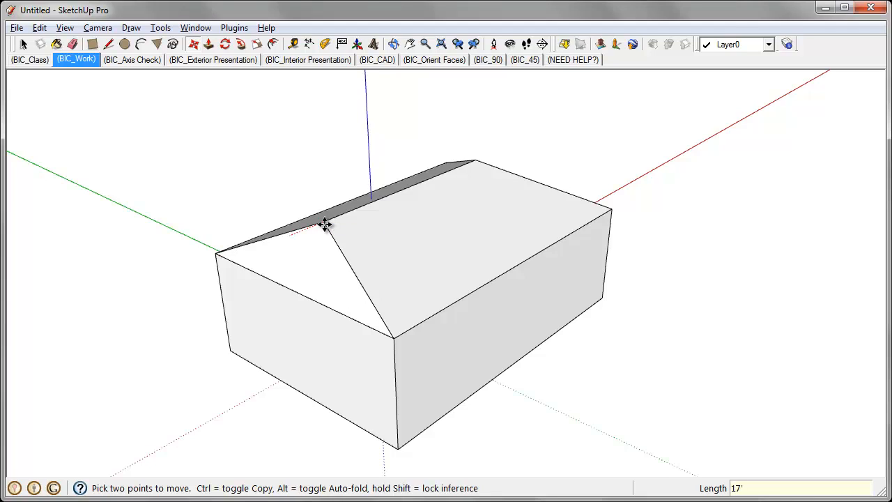
pyautogui.press('Escape')
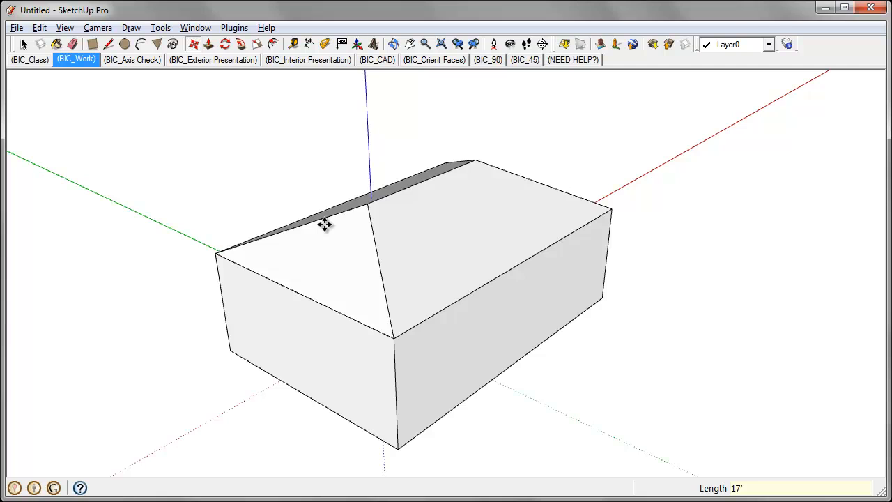
# Draw a line joining the midpoints of the two sloping hip edges on one hip end of the roof.
pyautogui.moveTo(702, 379); pyautogui.dragTo(663, 376, button='middle')
pyautogui.moveTo(523, 396); pyautogui.dragTo(589, 368, button='middle')
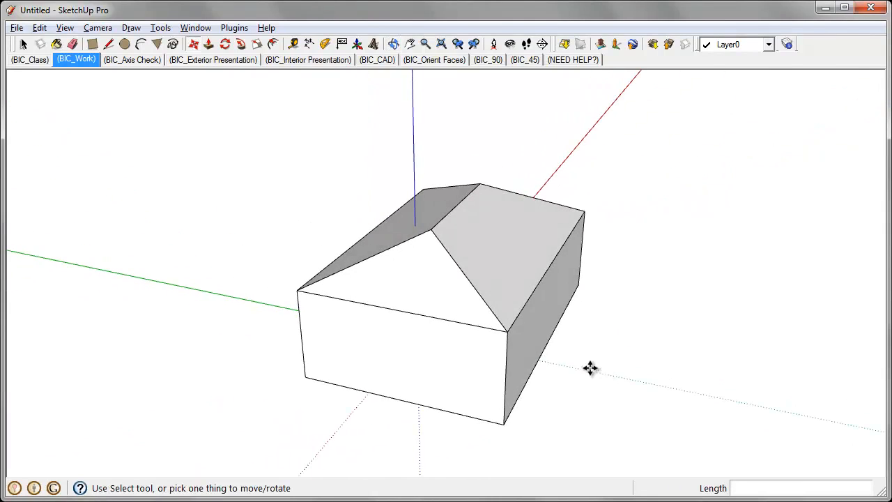
pyautogui.moveTo(638, 236); pyautogui.dragTo(316, 191, button='middle')
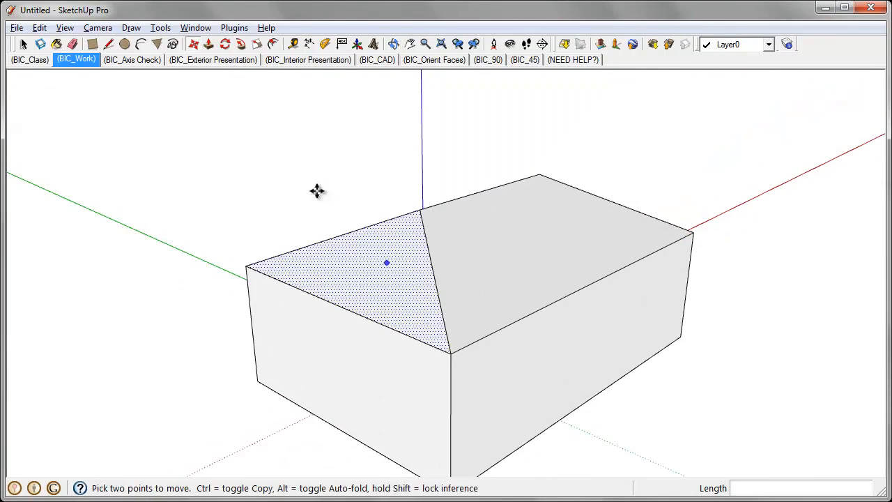
pyautogui.click(109, 44)
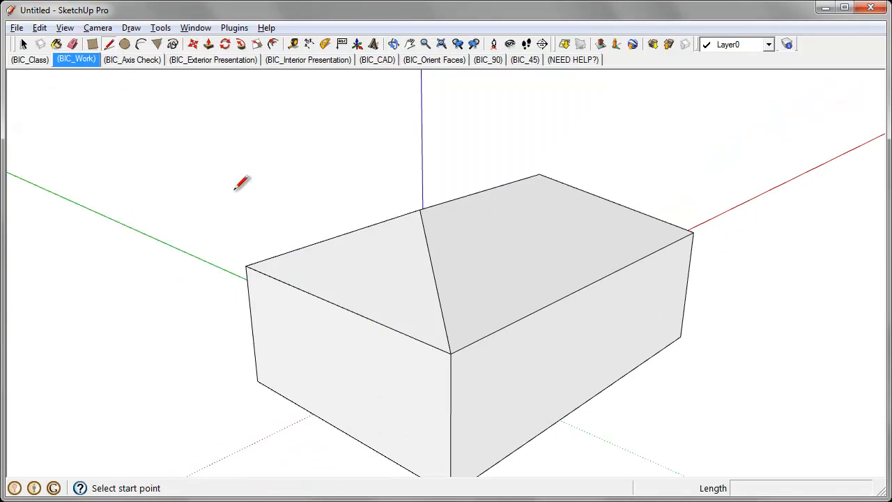
pyautogui.moveTo(240, 182); pyautogui.dragTo(359, 277, button='middle')
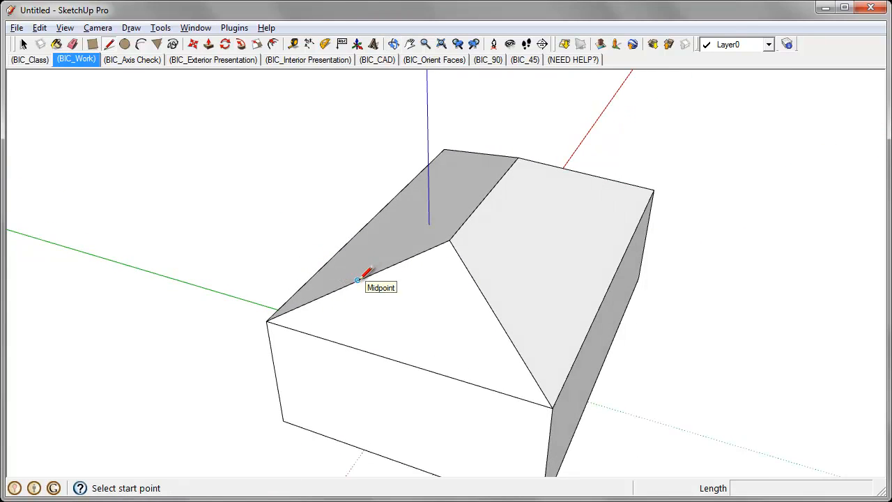
pyautogui.click(357, 279)
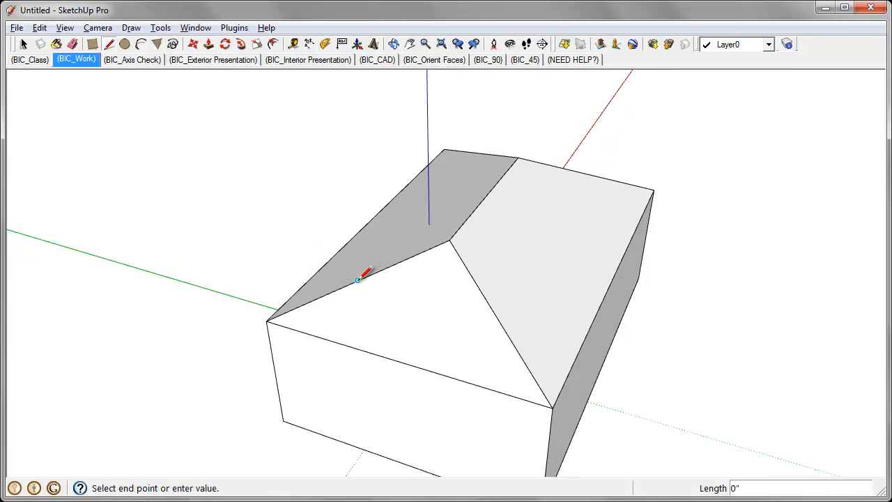
pyautogui.click(497, 318)
# Draw the same line between the hip edge midpoints across the opposite hip end.
pyautogui.moveTo(513, 339); pyautogui.dragTo(442, 308, button='middle')
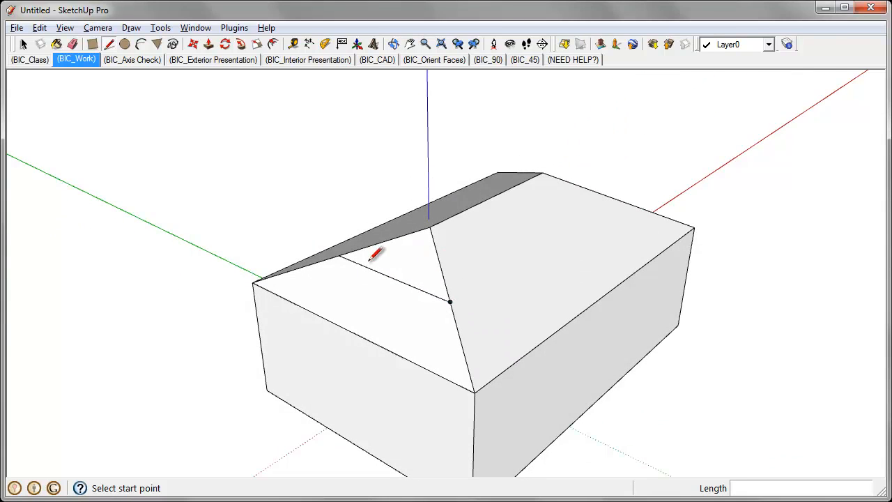
pyautogui.moveTo(409, 283); pyautogui.dragTo(504, 343, button='middle')
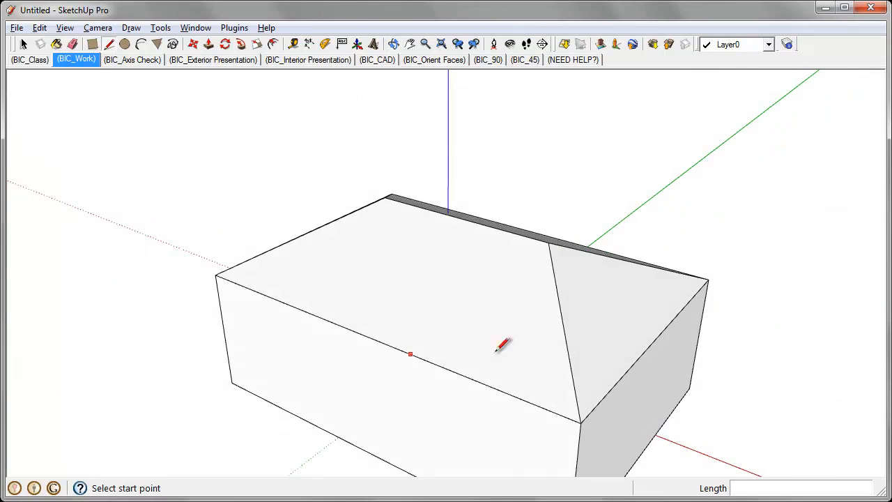
pyautogui.click(563, 323)
pyautogui.click(631, 263)
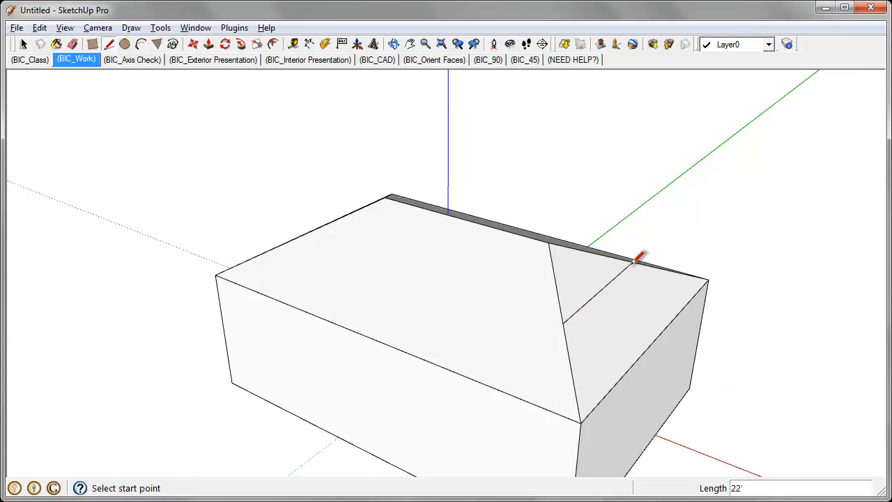
pyautogui.moveTo(636, 387)
pyautogui.mouseDown(button='middle')
pyautogui.moveTo(425, 350)
pyautogui.moveTo(675, 404)
pyautogui.moveTo(645, 313)
pyautogui.mouseUp(button='middle')
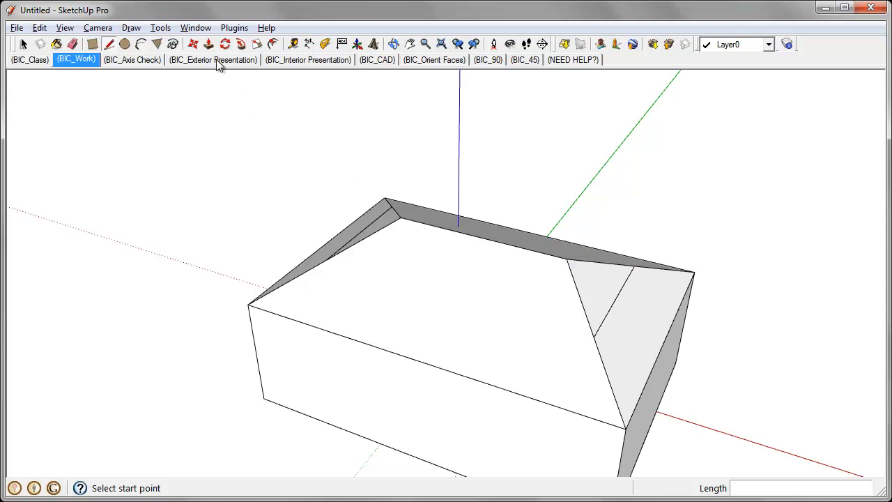
# Move one ridge endpoint 8' 6" outward along the red axis, aligned with the end of the line across that hip.
pyautogui.click(194, 44)
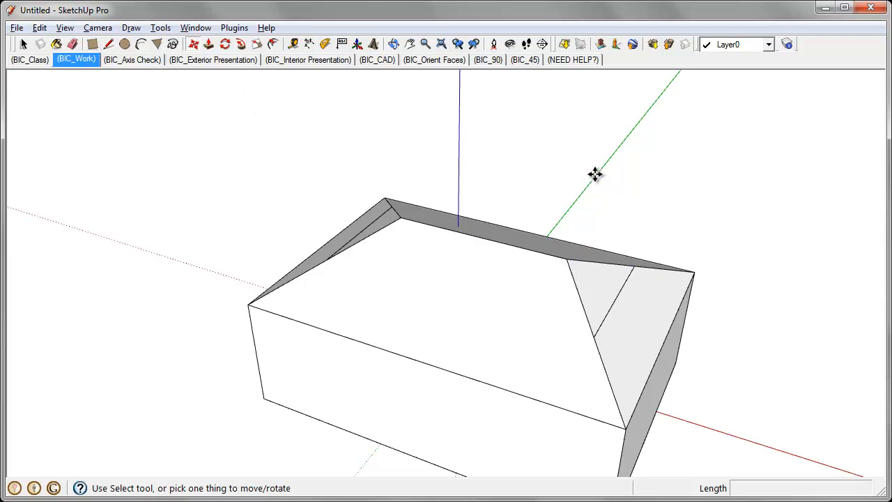
pyautogui.scroll(-2, 590, 172)
pyautogui.press('h')
pyautogui.moveTo(658, 372); pyautogui.dragTo(619, 305)
pyautogui.scroll(2, 556, 216)
pyautogui.press('m')
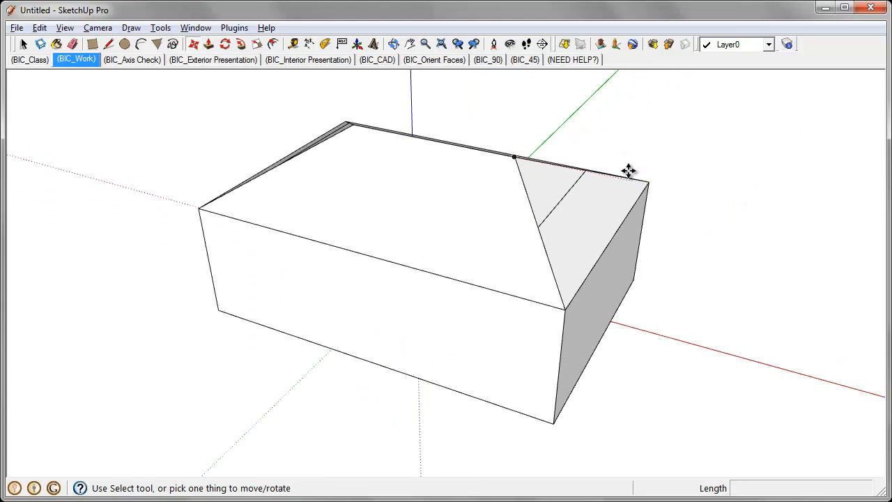
pyautogui.moveTo(653, 181); pyautogui.dragTo(663, 222, button='middle')
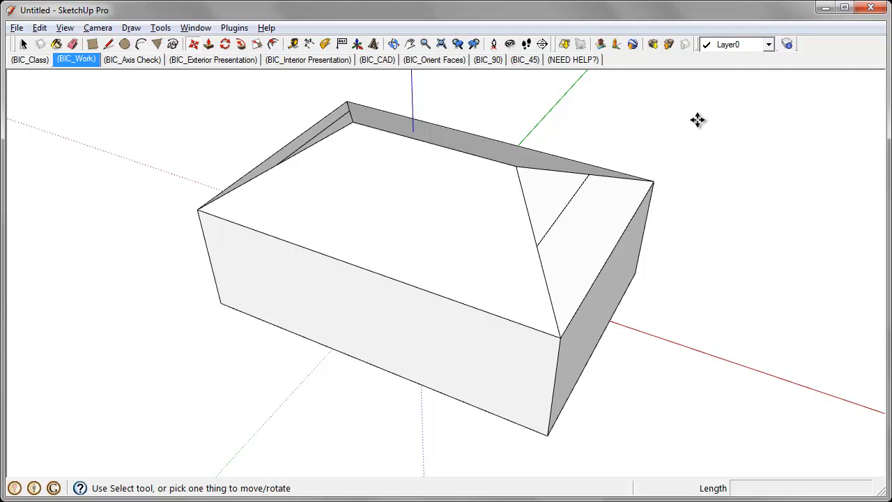
pyautogui.click(516, 167)
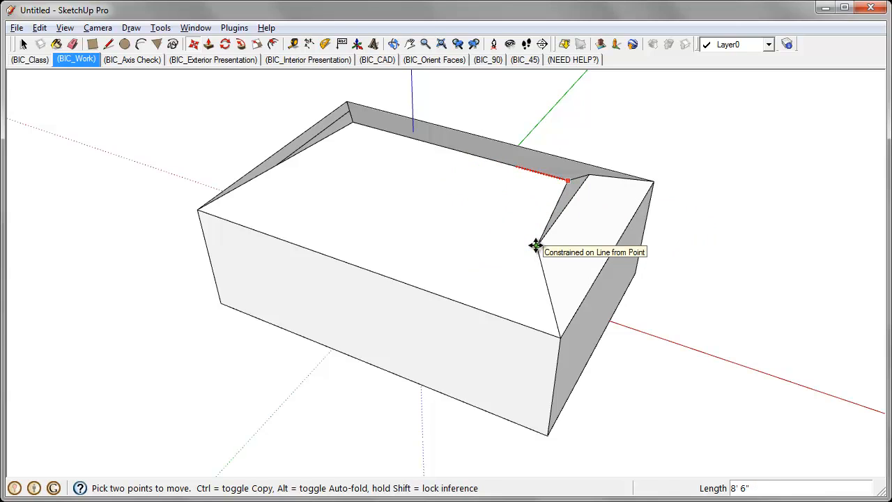
pyautogui.click(535, 245)
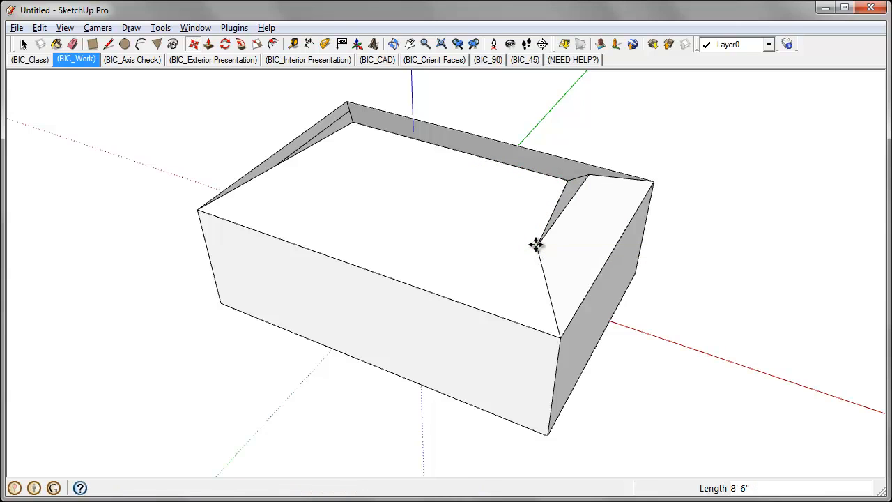
# Move the other ridge endpoint 8' 6" outward along the red axis to line up with its hip's midpoint line.
pyautogui.moveTo(181, 364); pyautogui.dragTo(606, 325, button='middle')
pyautogui.moveTo(481, 427); pyautogui.dragTo(462, 363, button='middle')
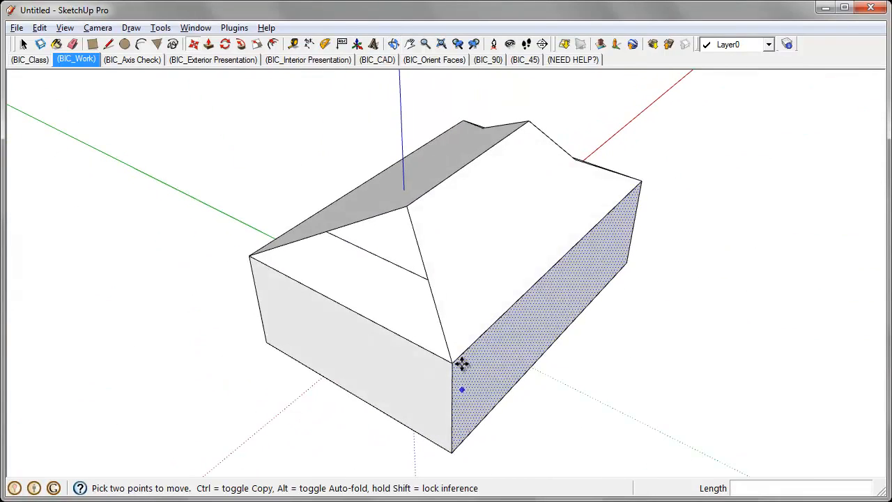
pyautogui.click(407, 207)
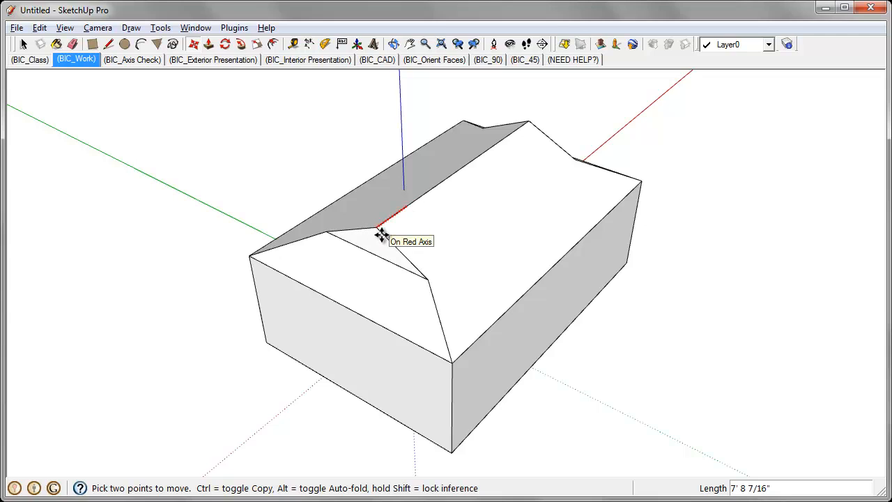
pyautogui.click(430, 281)
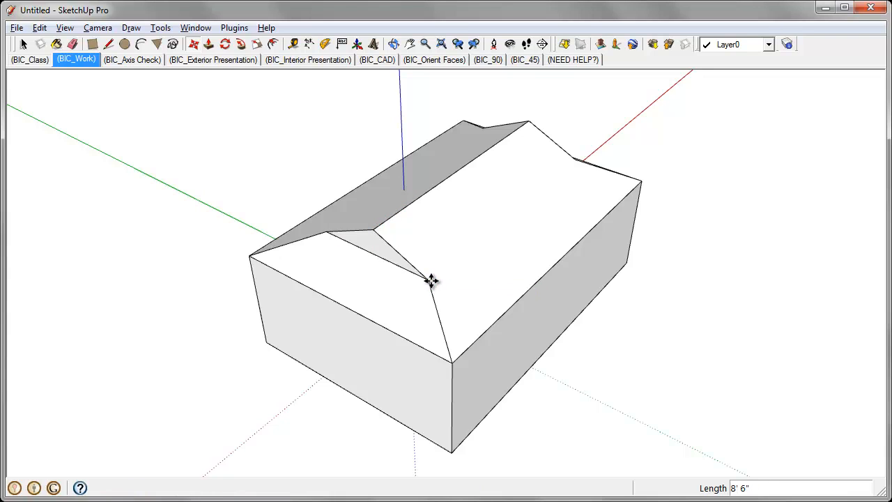
# Push one long side wall inward 2' to leave a roof overhang.
pyautogui.moveTo(662, 407); pyautogui.dragTo(620, 326, button='middle')
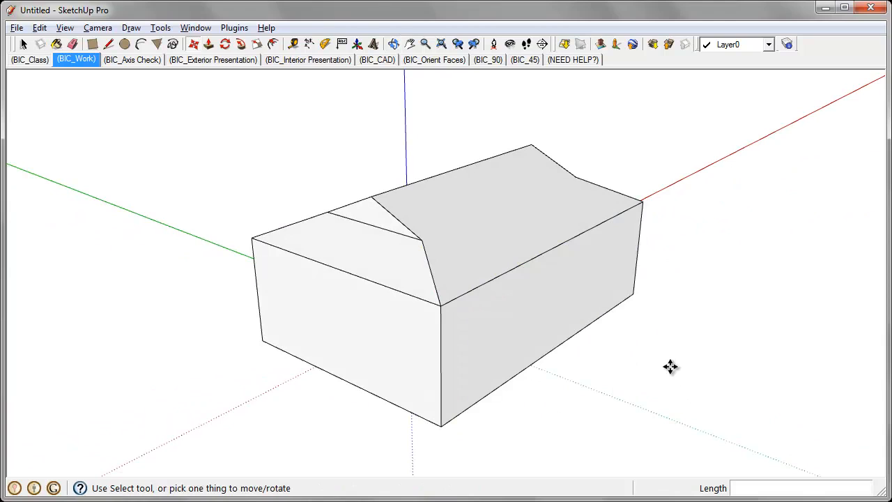
pyautogui.moveTo(180, 249); pyautogui.dragTo(526, 406, button='middle')
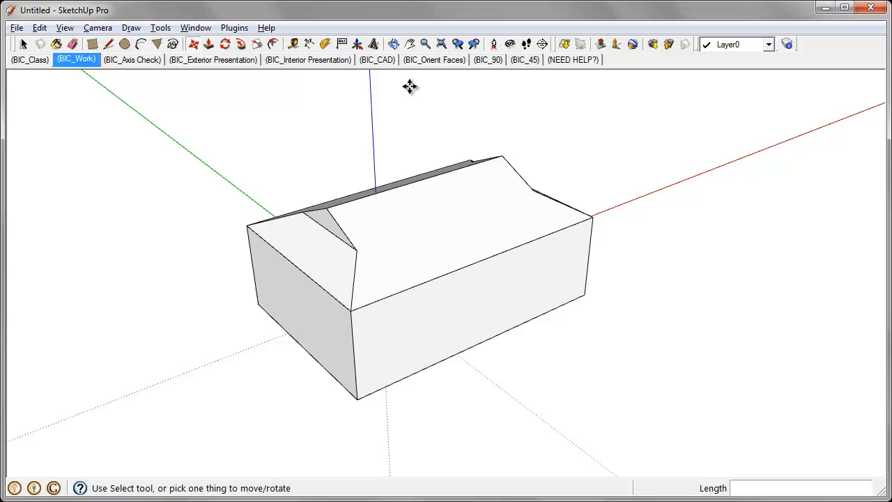
pyautogui.click(207, 46)
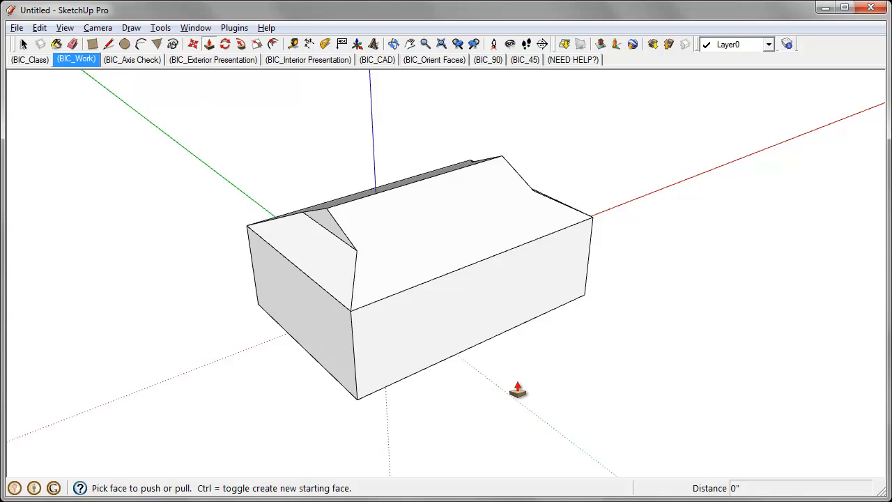
pyautogui.moveTo(455, 334); pyautogui.dragTo(431, 317)
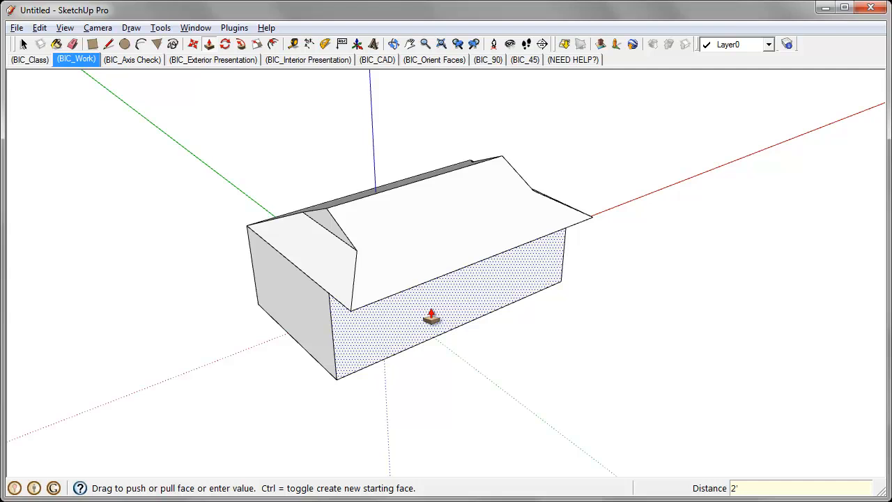
pyautogui.press('Return')
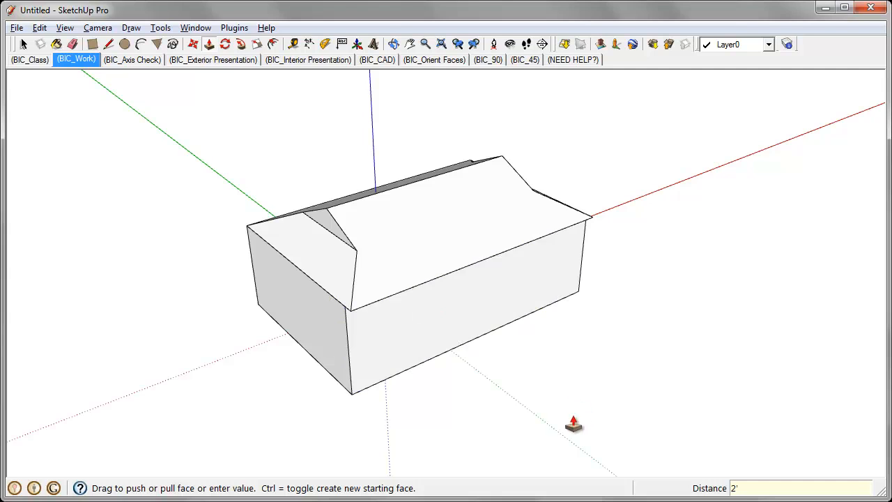
# Push the remaining three walls inward by the same 2' to extend the overhang around the building.
pyautogui.moveTo(571, 422); pyautogui.dragTo(481, 406, button='middle')
pyautogui.moveTo(711, 383); pyautogui.dragTo(378, 390, button='middle')
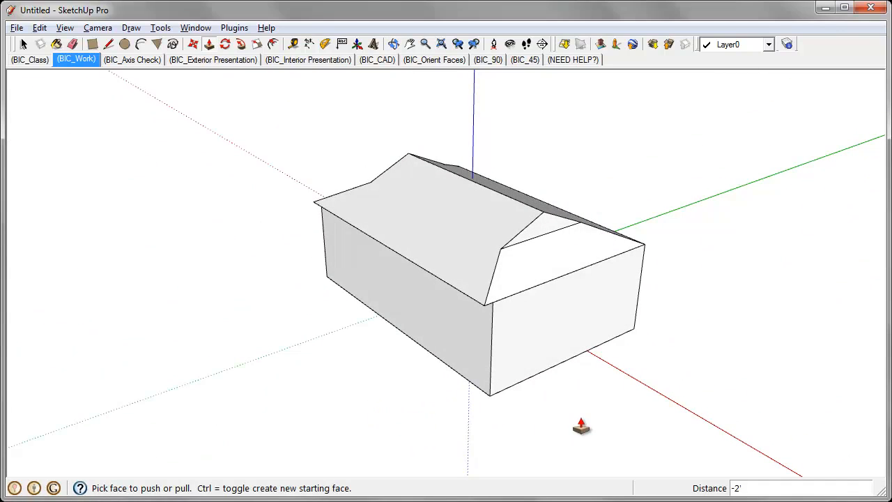
pyautogui.click(554, 338)
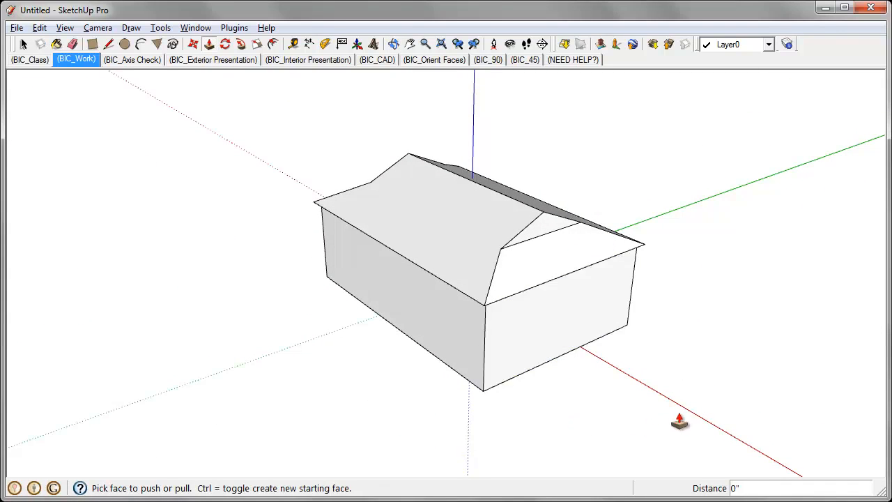
pyautogui.moveTo(679, 418); pyautogui.dragTo(502, 354, button='middle')
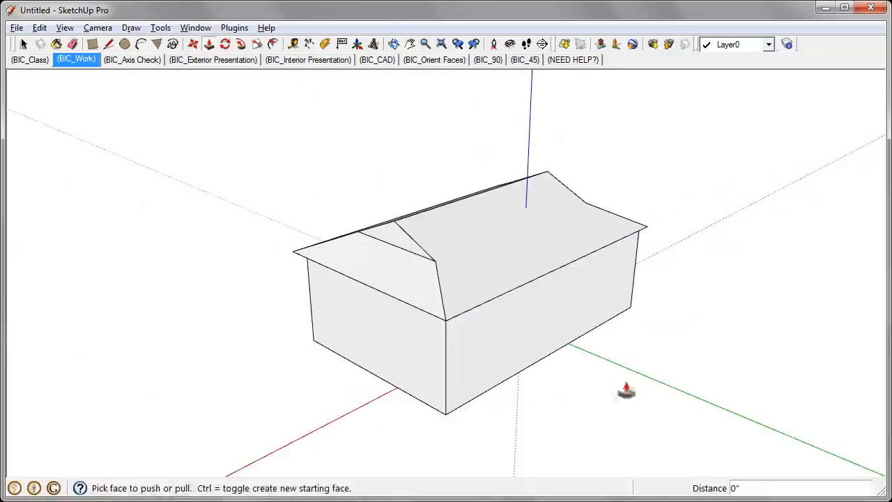
pyautogui.moveTo(693, 377); pyautogui.dragTo(345, 377, button='middle')
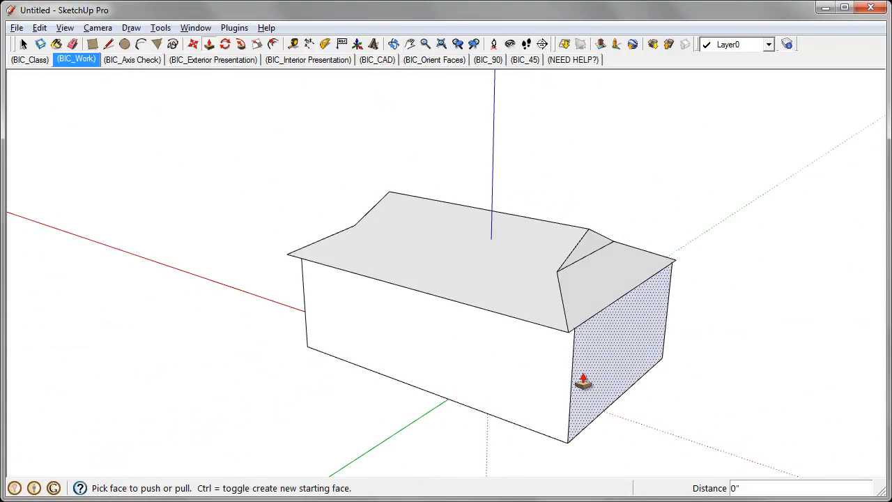
pyautogui.moveTo(611, 472); pyautogui.dragTo(588, 424, button='middle')
pyautogui.scroll(3, 473, 411)
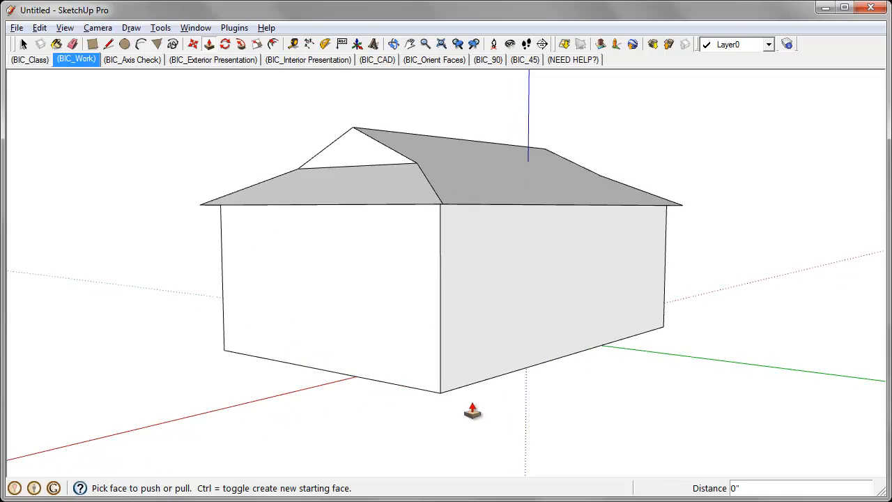
# Erase the short leftover edges at the soffit corners beneath the roof so the underside is one continuous face.
pyautogui.moveTo(472, 412); pyautogui.dragTo(648, 414, button='middle')
pyautogui.moveTo(434, 370); pyautogui.dragTo(506, 158, button='middle')
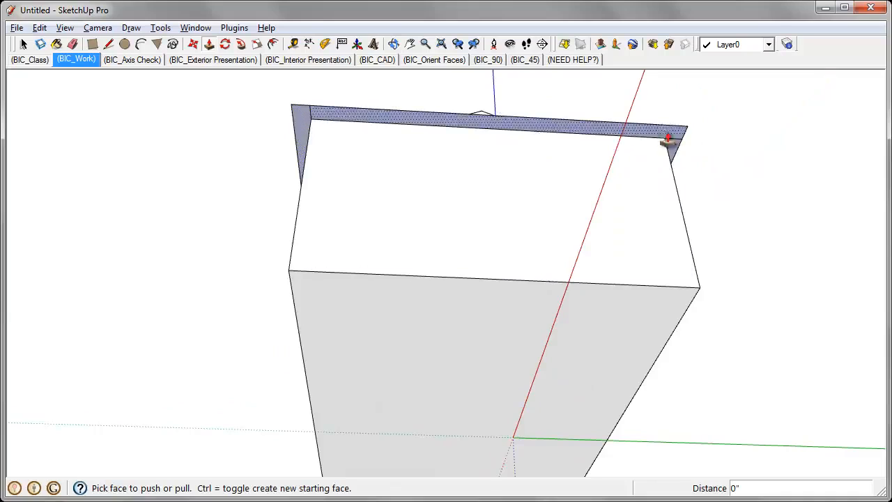
pyautogui.moveTo(657, 139); pyautogui.dragTo(612, 154, button='middle')
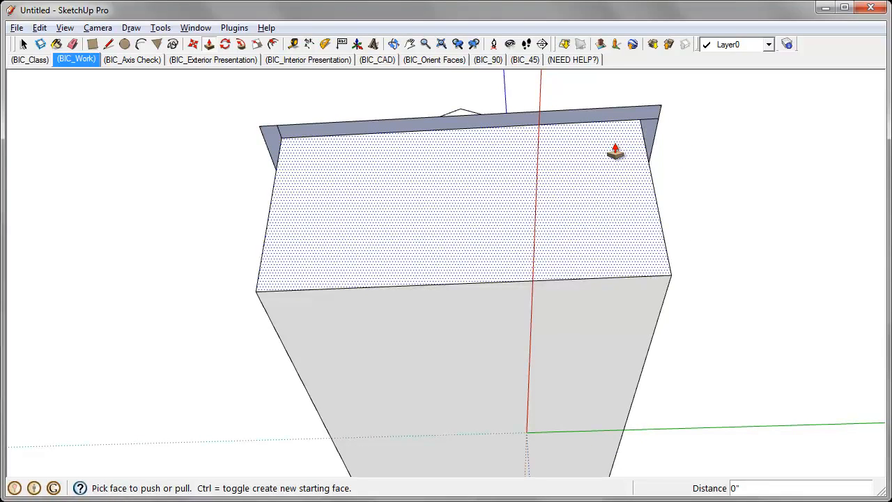
pyautogui.click(74, 45)
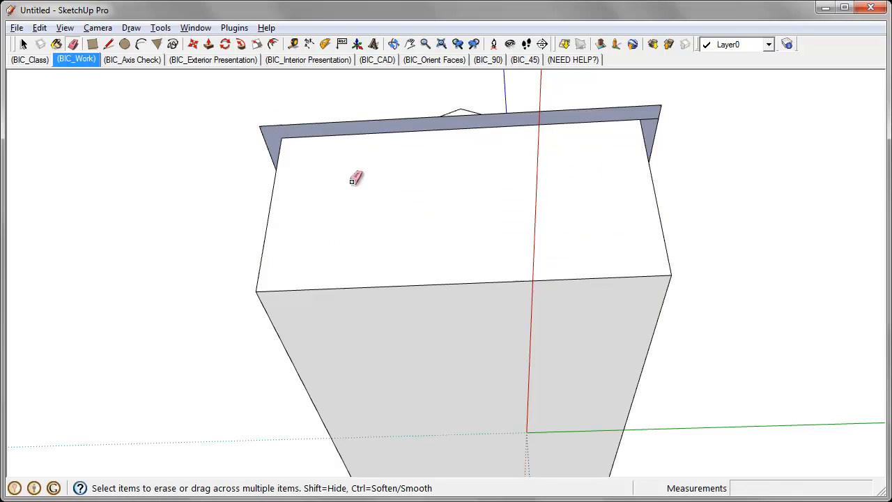
pyautogui.moveTo(613, 146)
pyautogui.mouseDown(button='middle')
pyautogui.moveTo(438, 169)
pyautogui.moveTo(440, 109)
pyautogui.mouseUp(button='middle')
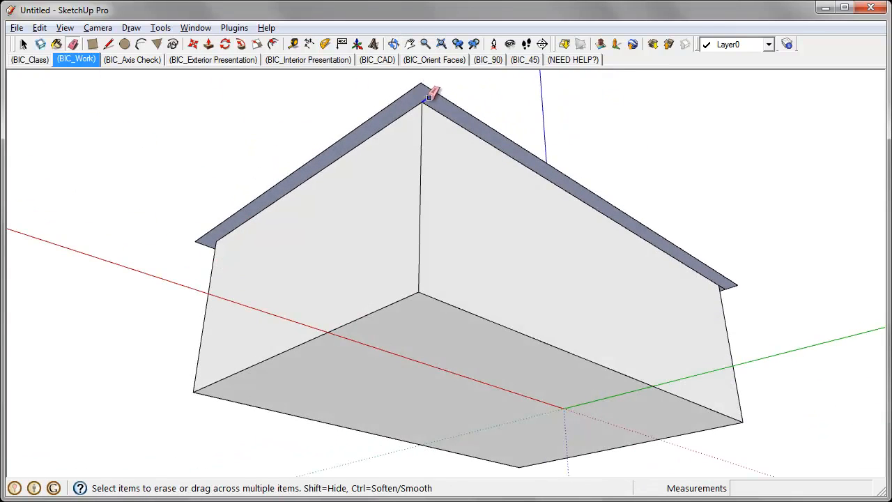
pyautogui.moveTo(578, 221)
pyautogui.mouseDown(button='middle')
pyautogui.moveTo(643, 255)
pyautogui.moveTo(341, 217)
pyautogui.moveTo(269, 276)
pyautogui.moveTo(410, 163)
pyautogui.mouseUp(button='middle')
pyautogui.moveTo(667, 232)
pyautogui.mouseDown(button='middle')
pyautogui.moveTo(686, 231)
pyautogui.moveTo(409, 197)
pyautogui.moveTo(356, 201)
pyautogui.moveTo(351, 189)
pyautogui.moveTo(362, 177)
pyautogui.moveTo(485, 331)
pyautogui.moveTo(554, 355)
pyautogui.moveTo(655, 355)
pyautogui.moveTo(567, 358)
pyautogui.moveTo(562, 345)
pyautogui.moveTo(617, 326)
pyautogui.moveTo(606, 275)
pyautogui.moveTo(571, 233)
pyautogui.moveTo(397, 161)
pyautogui.moveTo(396, 176)
pyautogui.mouseUp(button='middle')
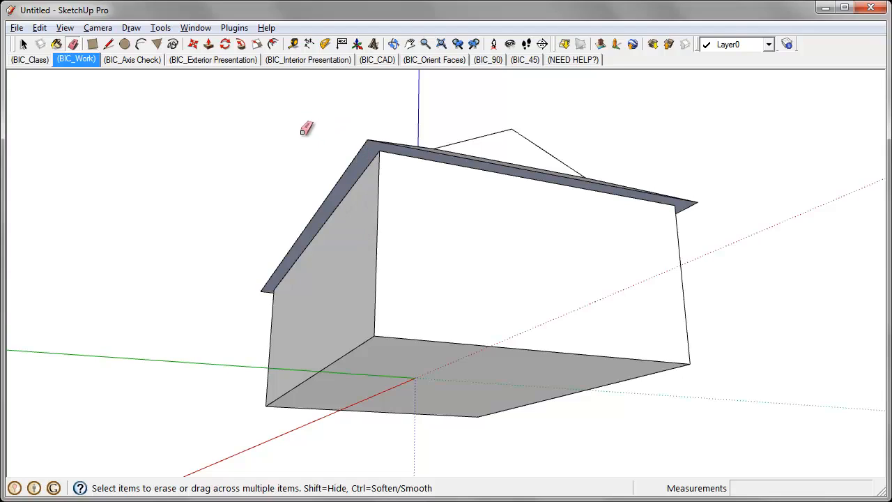
# Pull the soffit face down 8" to form a fascia around the roof.
pyautogui.click(209, 44)
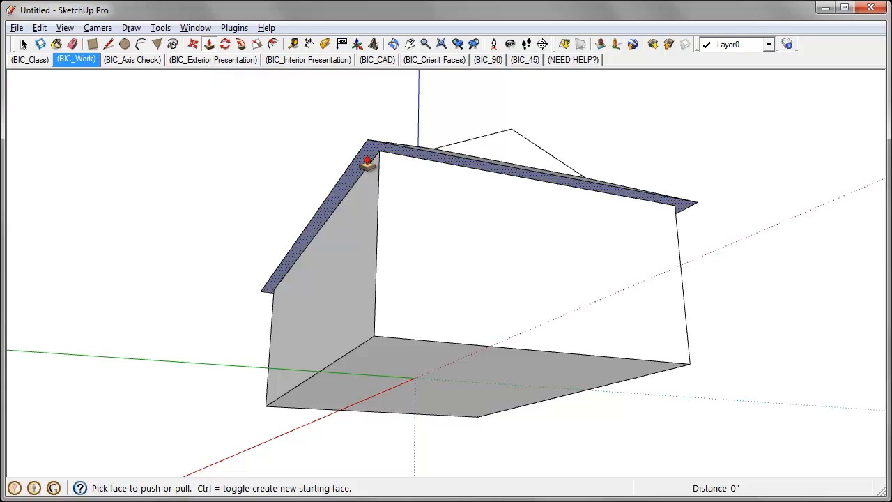
pyautogui.moveTo(367, 162); pyautogui.dragTo(369, 237)
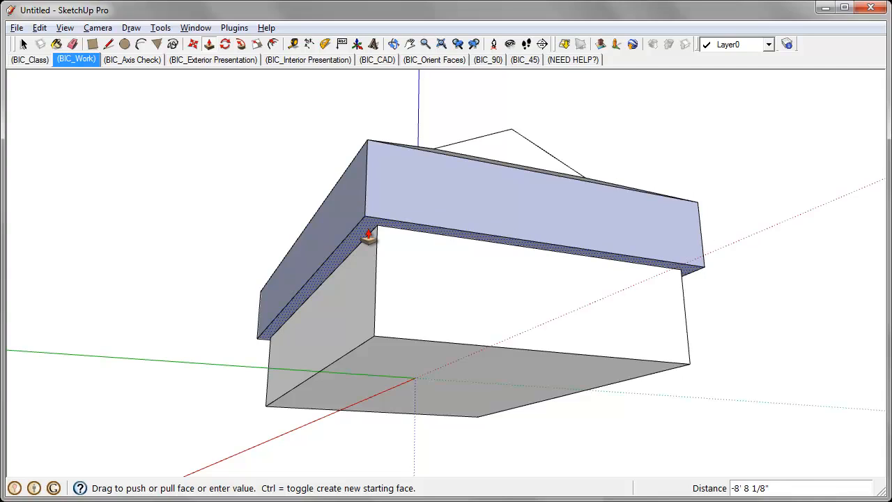
pyautogui.press('Return')
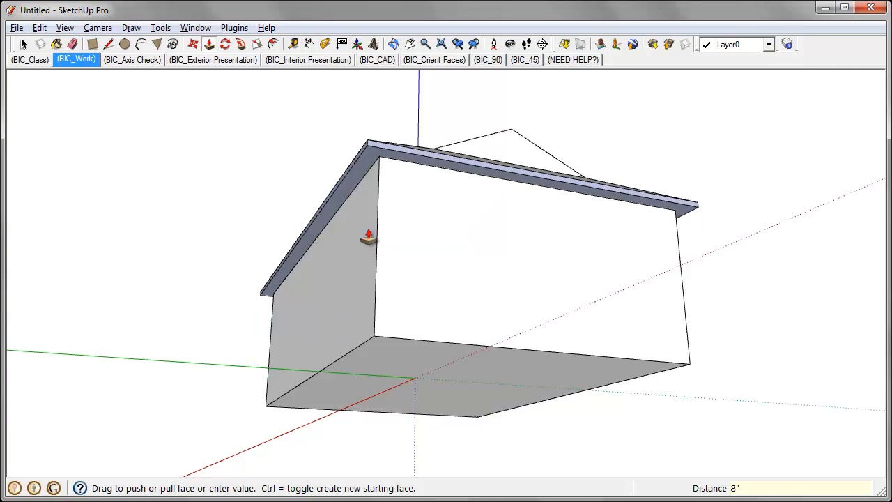
# Push the building's bottom face up 10' to shorten the walls beneath the roof.
pyautogui.moveTo(269, 195); pyautogui.dragTo(484, 379, button='middle')
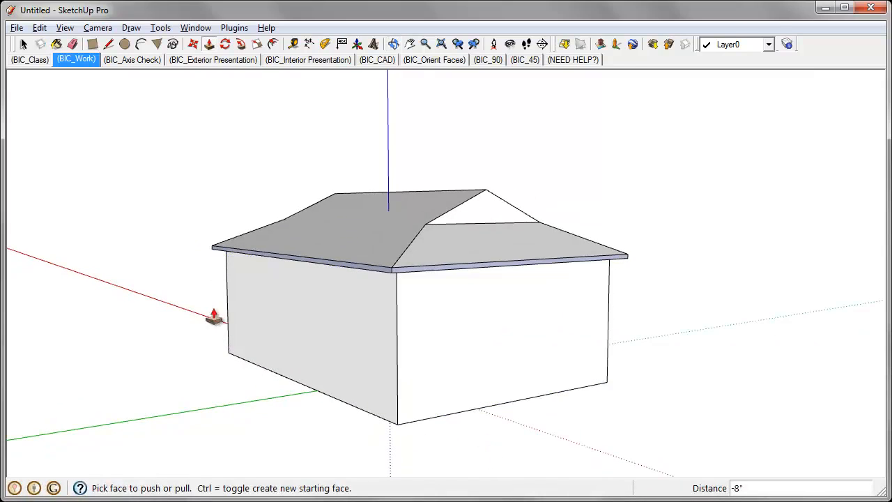
pyautogui.moveTo(420, 330); pyautogui.dragTo(472, 341, button='middle')
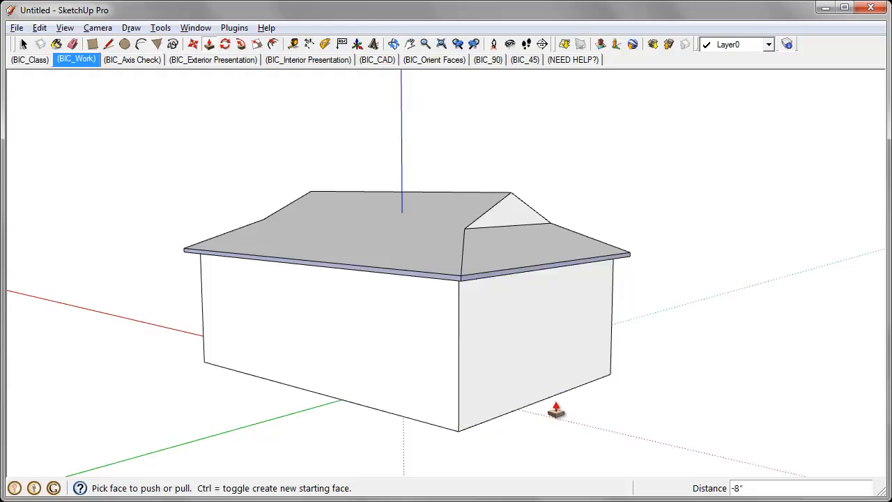
pyautogui.moveTo(555, 409); pyautogui.dragTo(483, 360, button='middle')
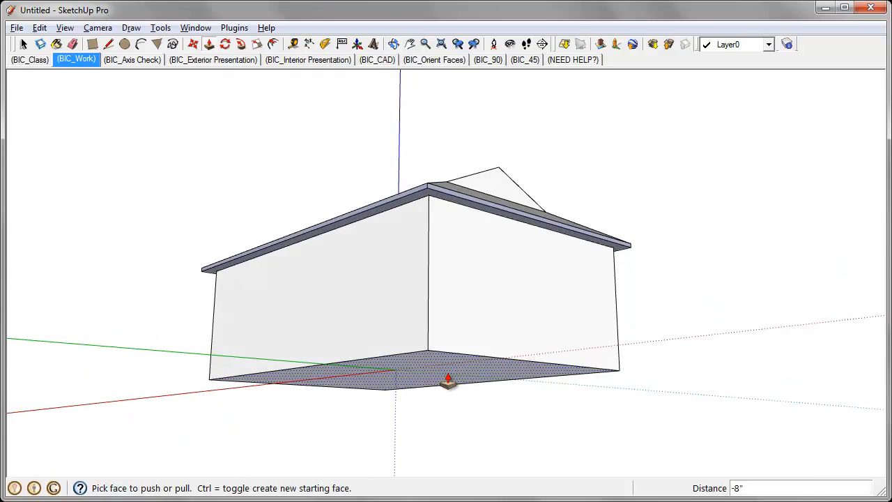
pyautogui.moveTo(447, 380); pyautogui.dragTo(450, 304)
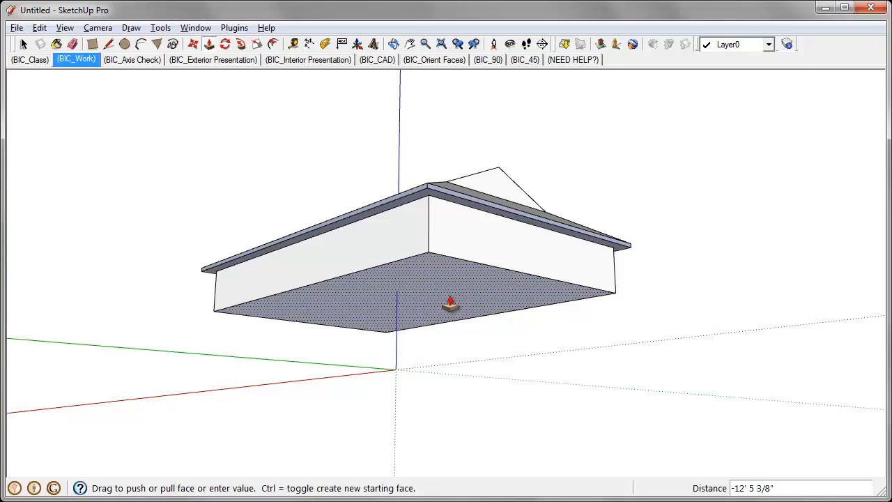
pyautogui.write("10'")
pyautogui.press('Return')
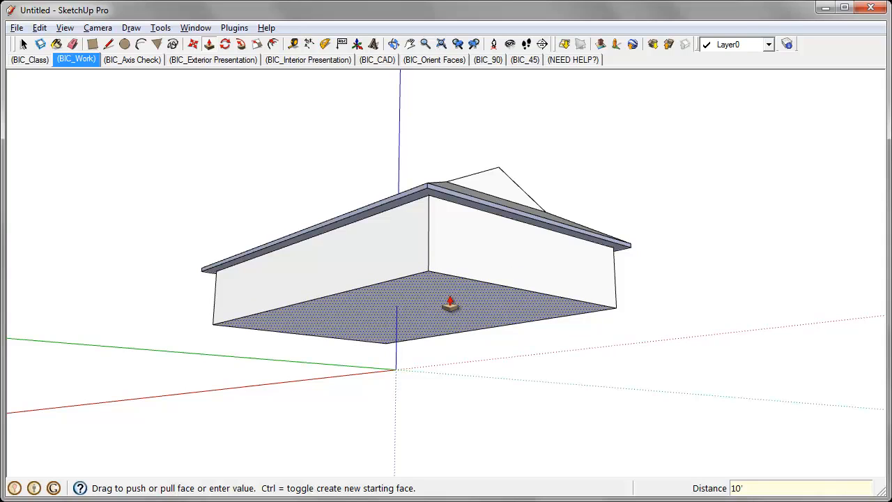
# Pull the bottom face down 12" as a new segment to form a floor band around the building.
pyautogui.press('o')
pyautogui.moveTo(498, 406); pyautogui.dragTo(511, 388)
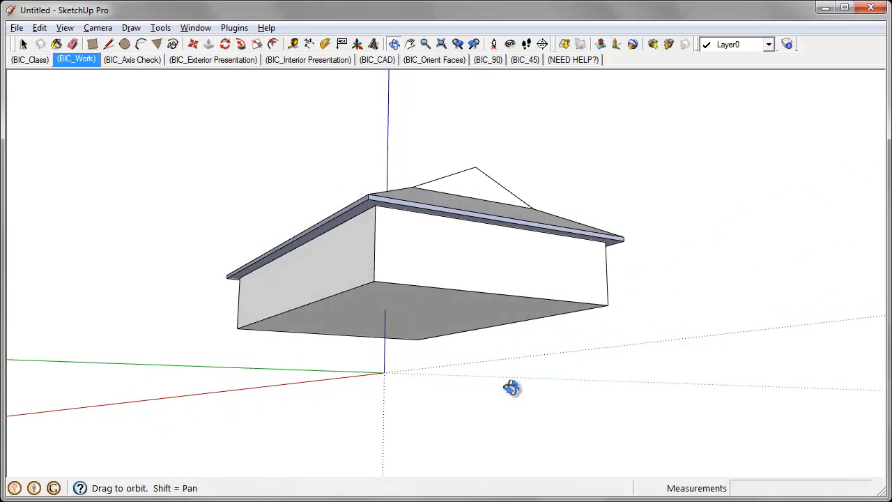
pyautogui.moveTo(511, 388); pyautogui.dragTo(513, 392, button='middle')
pyautogui.moveTo(414, 382); pyautogui.dragTo(424, 390, button='middle')
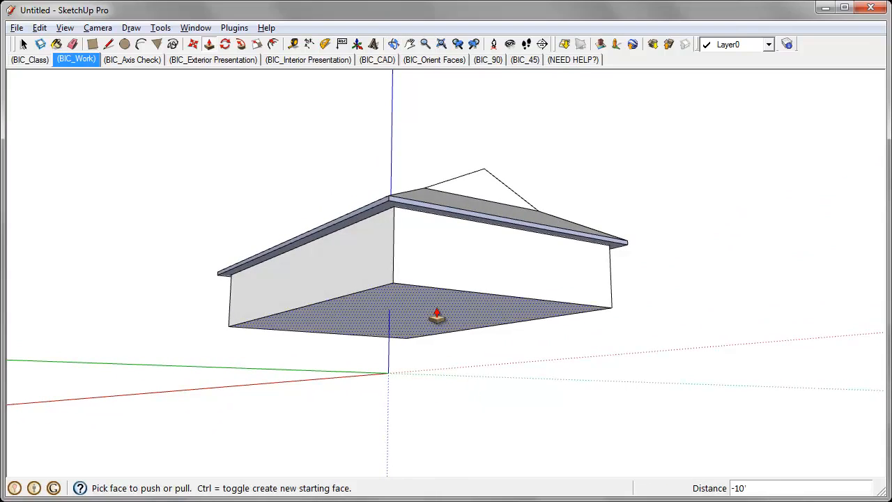
pyautogui.moveTo(437, 316); pyautogui.dragTo(439, 363)
pyautogui.press('ctrl')
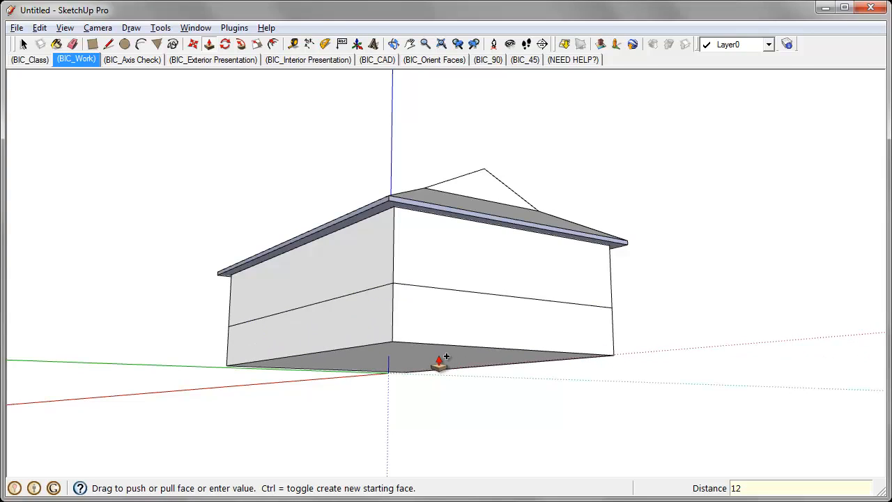
pyautogui.press('Return')
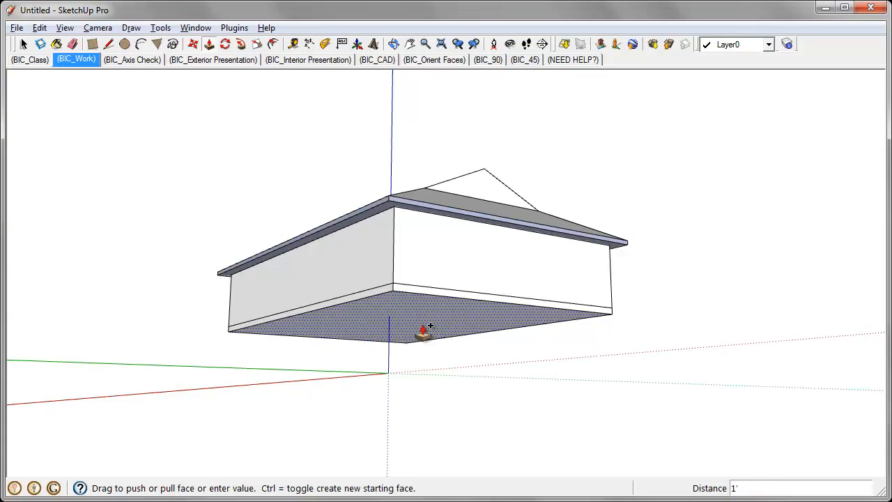
# Pull the bottom face down another 9' as a separate segment to form the lower storey.
pyautogui.click(426, 336)
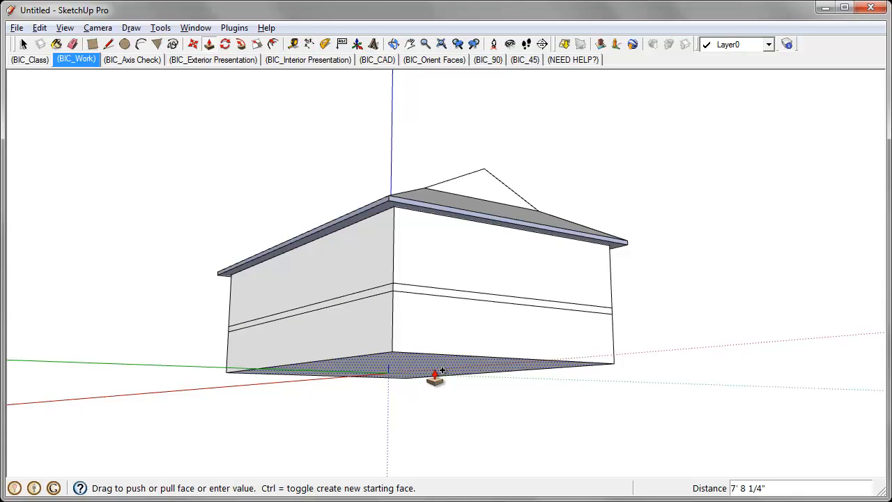
pyautogui.write("9'")
pyautogui.press('Return')
# Push the upper storey, floor band and lower storey of one gable-end wall inward 10' to leave a deep covered area.
pyautogui.moveTo(477, 422); pyautogui.dragTo(729, 426, button='middle')
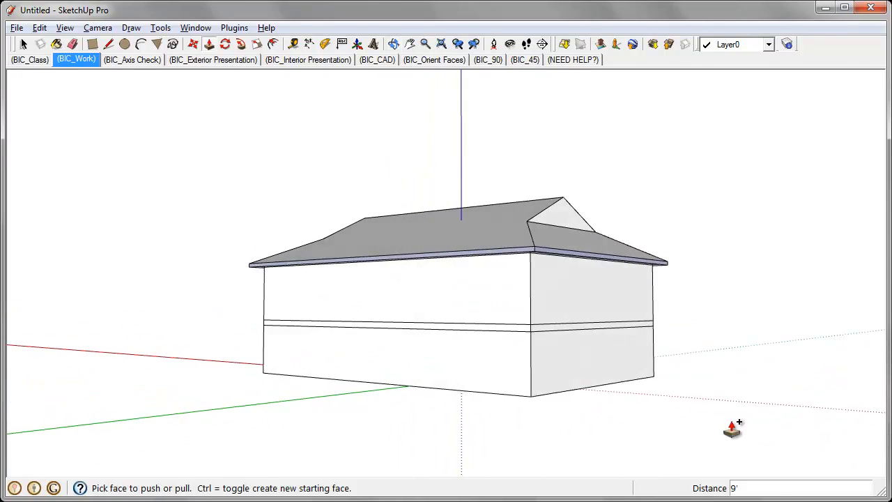
pyautogui.moveTo(665, 421); pyautogui.dragTo(604, 422, button='middle')
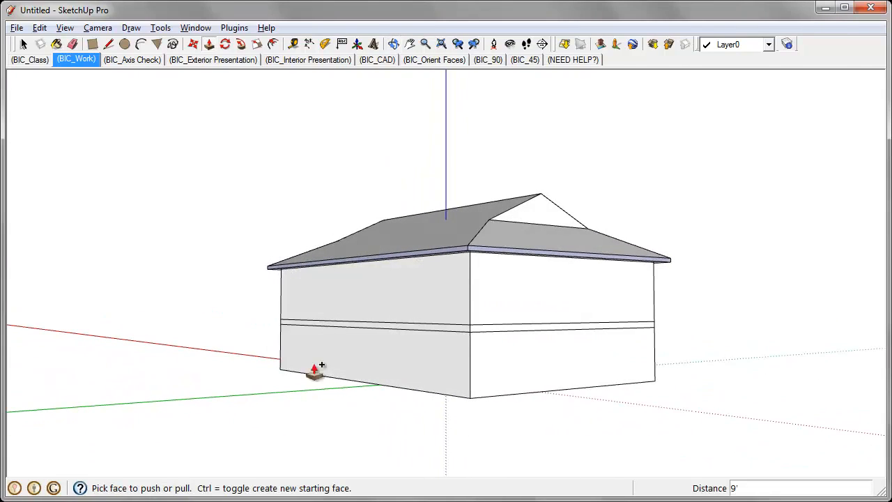
pyautogui.moveTo(314, 369); pyautogui.dragTo(438, 418, button='middle')
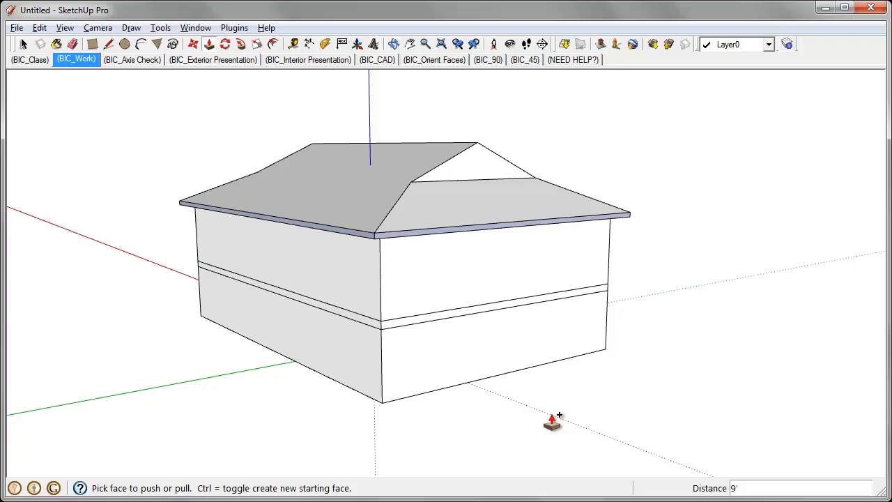
pyautogui.moveTo(495, 426)
pyautogui.mouseDown(button='middle')
pyautogui.moveTo(551, 362)
pyautogui.moveTo(517, 378)
pyautogui.moveTo(514, 412)
pyautogui.moveTo(482, 426)
pyautogui.mouseUp(button='middle')
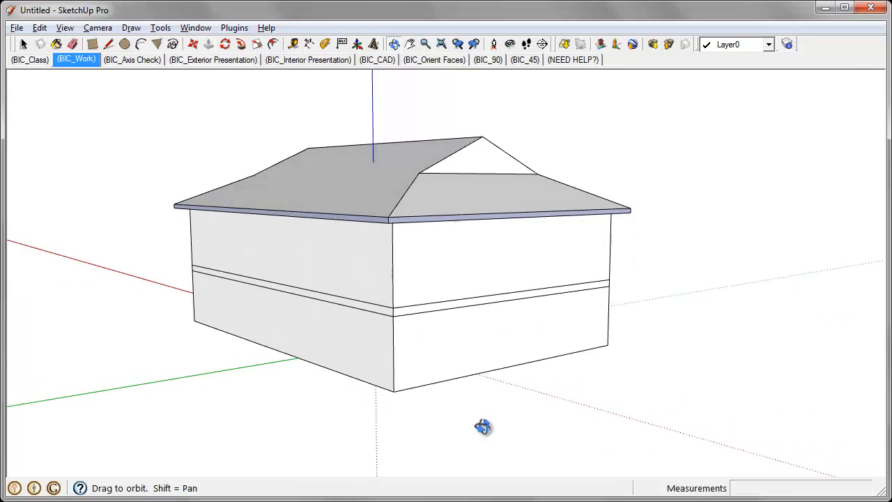
pyautogui.moveTo(552, 404); pyautogui.dragTo(534, 392, button='middle')
pyautogui.scroll(3, 534, 393)
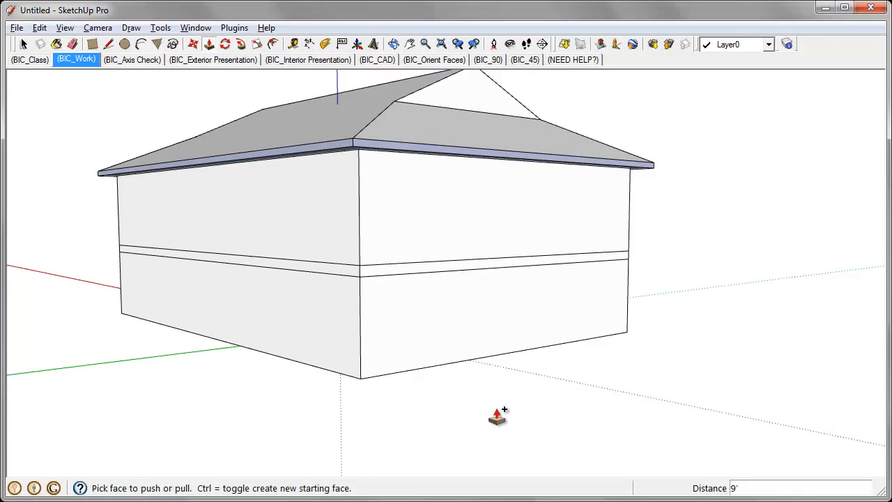
pyautogui.moveTo(497, 414); pyautogui.dragTo(533, 398, button='middle')
pyautogui.moveTo(549, 252); pyautogui.dragTo(545, 216, button='middle')
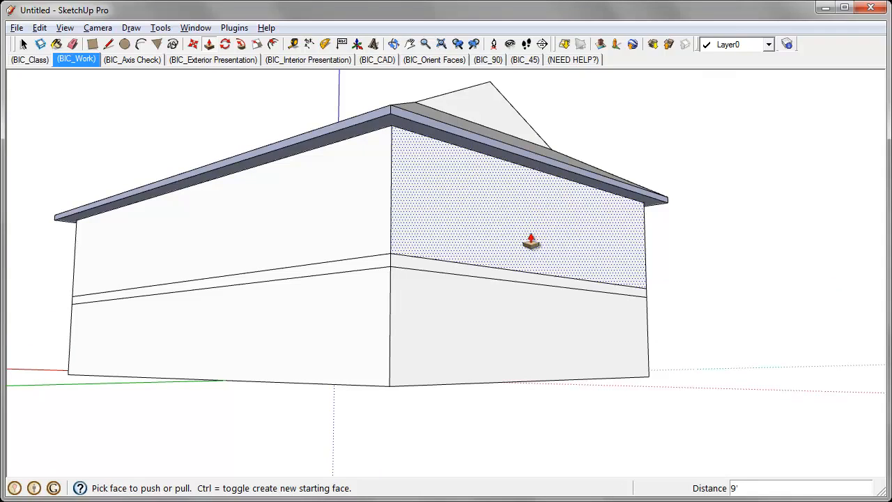
pyautogui.click(531, 240)
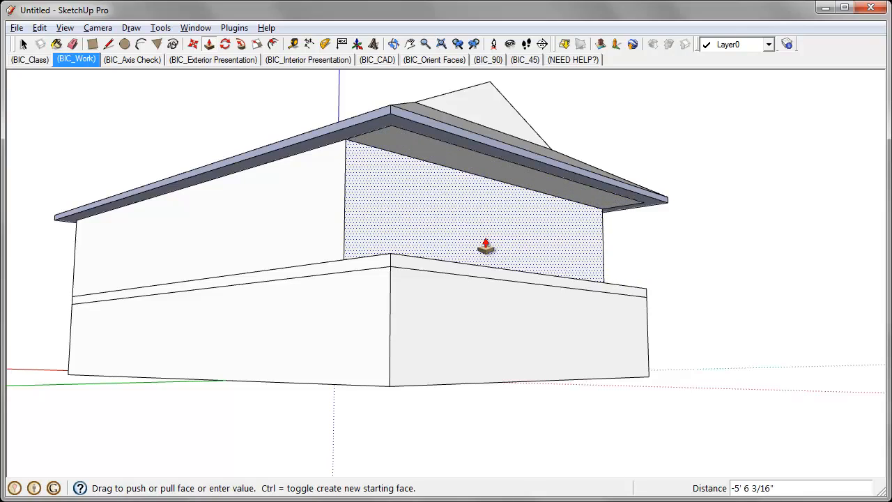
pyautogui.write('10')
pyautogui.press('Return')
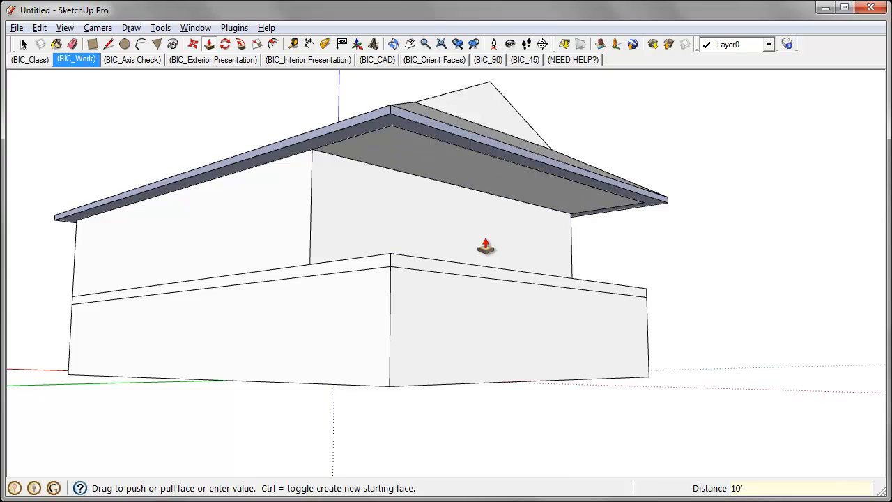
pyautogui.doubleClick(476, 274)
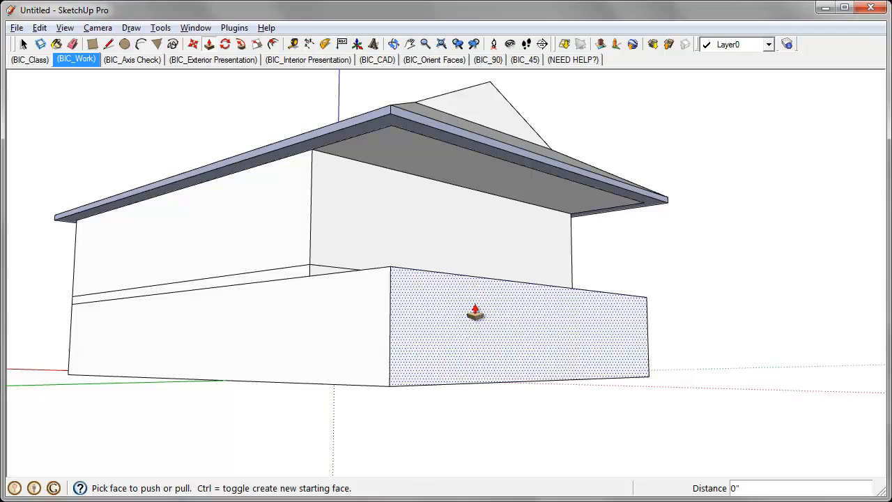
pyautogui.doubleClick(475, 312)
# Erase the leftover wall outline beneath the deep overhang so the soffit is one continuous face.
pyautogui.moveTo(393, 424); pyautogui.dragTo(446, 427, button='middle')
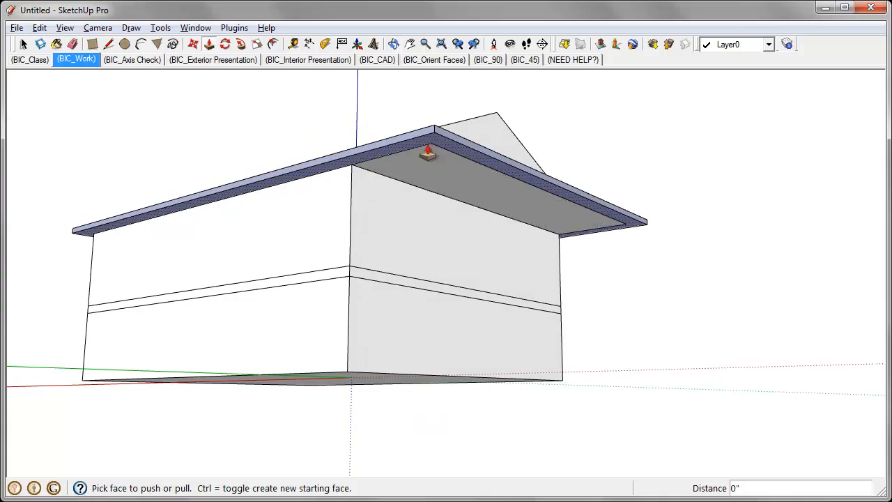
pyautogui.click(73, 44)
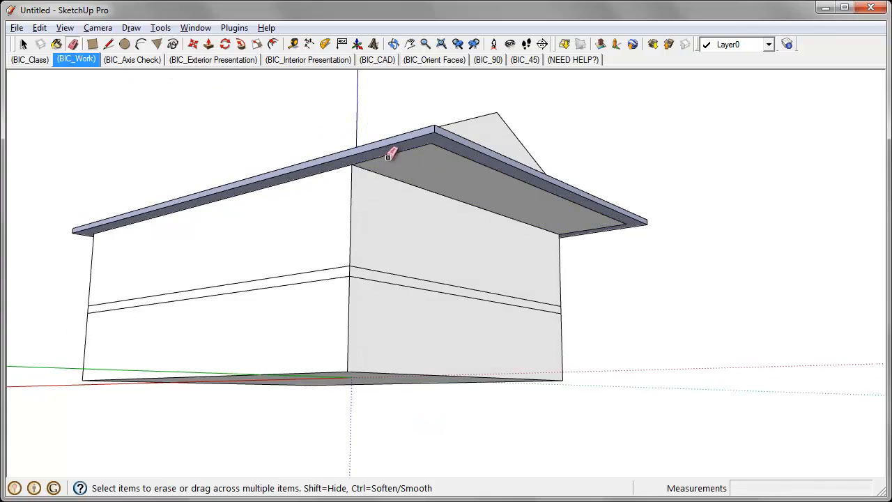
pyautogui.keyDown('ctrl'); pyautogui.click(428, 143); pyautogui.keyUp('ctrl')
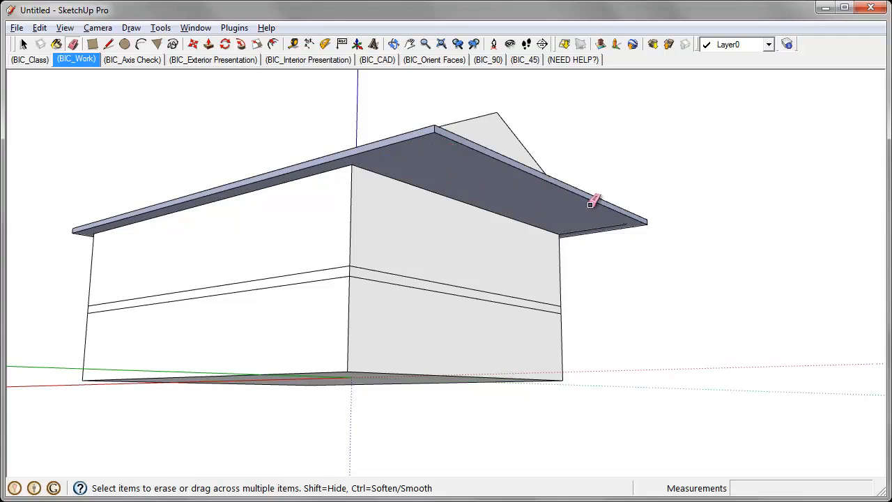
pyautogui.moveTo(590, 202); pyautogui.dragTo(592, 197, button='middle')
pyautogui.keyDown('ctrl'); pyautogui.click(628, 207); pyautogui.keyUp('ctrl')
# Copy the bottom edge of the recessed end wall 6" straight up to outline a slab edge.
pyautogui.moveTo(400, 165); pyautogui.dragTo(428, 244, button='middle')
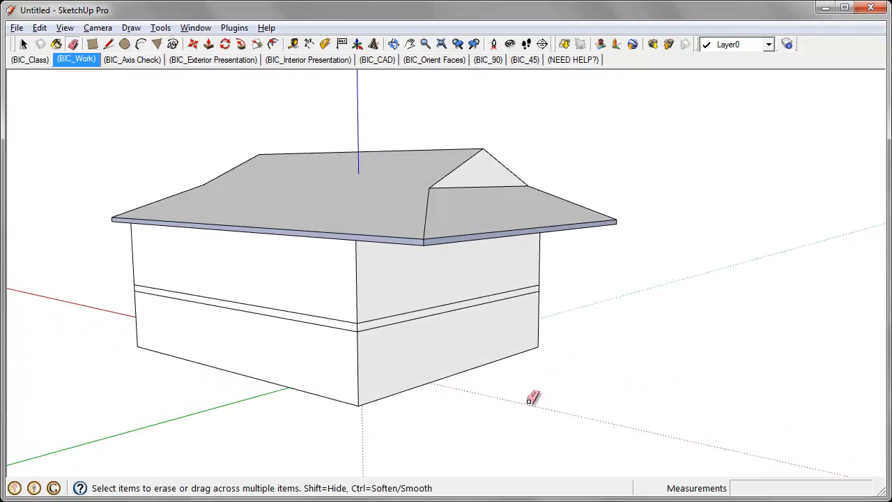
pyautogui.moveTo(462, 411)
pyautogui.mouseDown(button='middle')
pyautogui.moveTo(448, 422)
pyautogui.moveTo(396, 394)
pyautogui.mouseUp(button='middle')
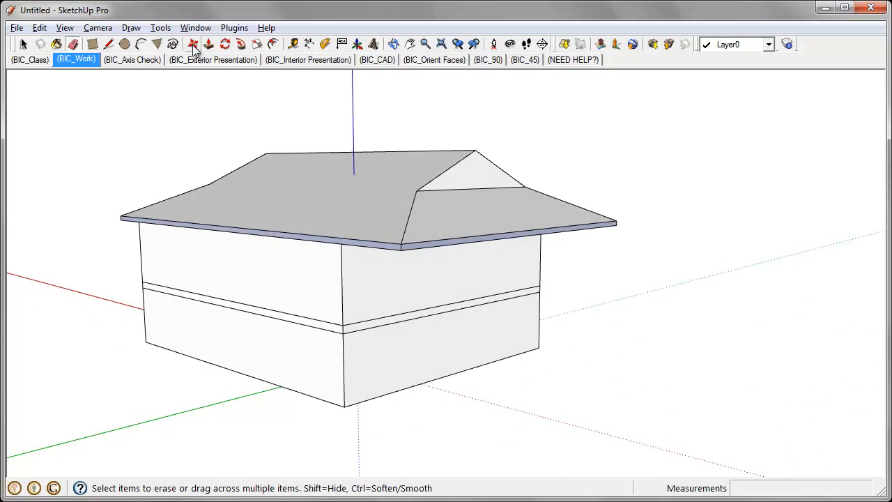
pyautogui.scroll(1, 400, 415)
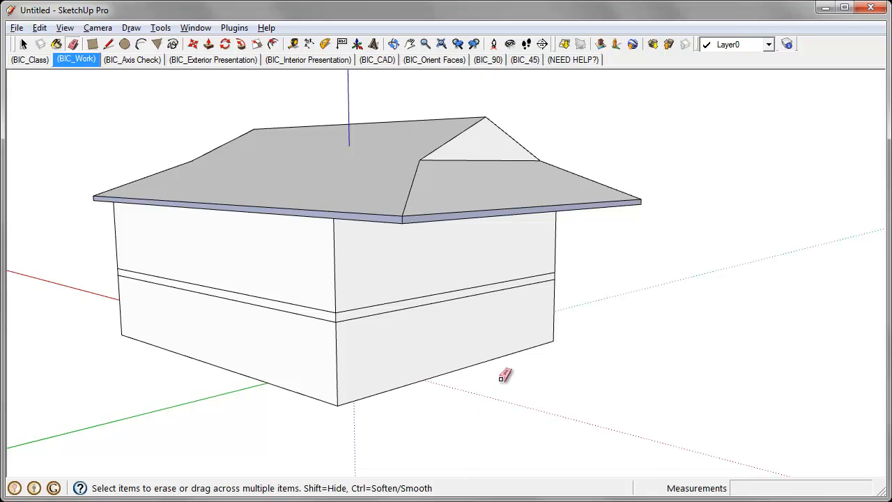
pyautogui.click(193, 44)
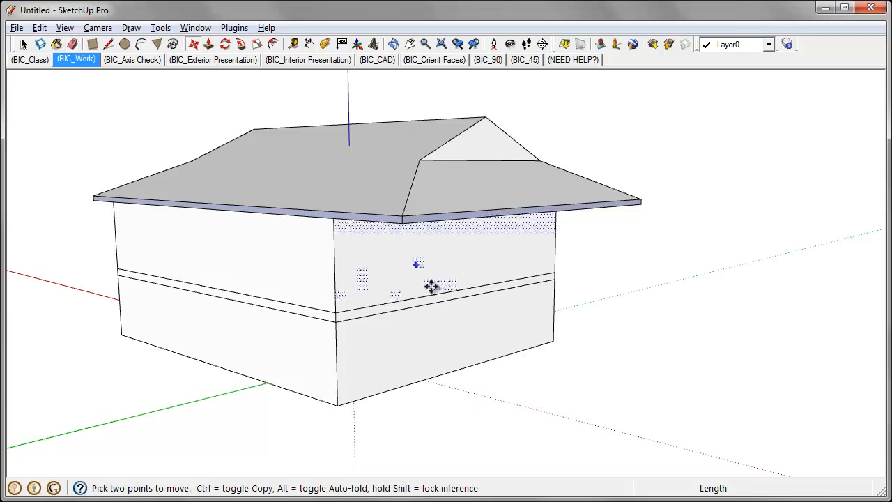
pyautogui.click(495, 358)
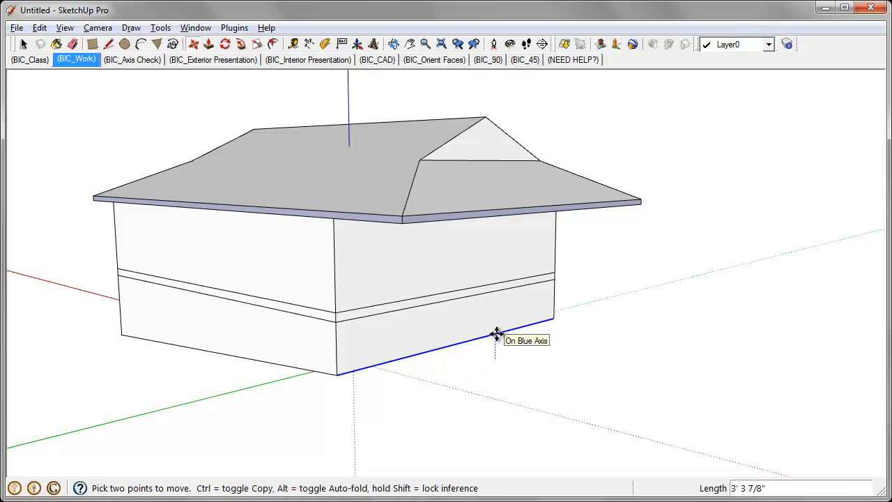
pyautogui.press('ctrl')
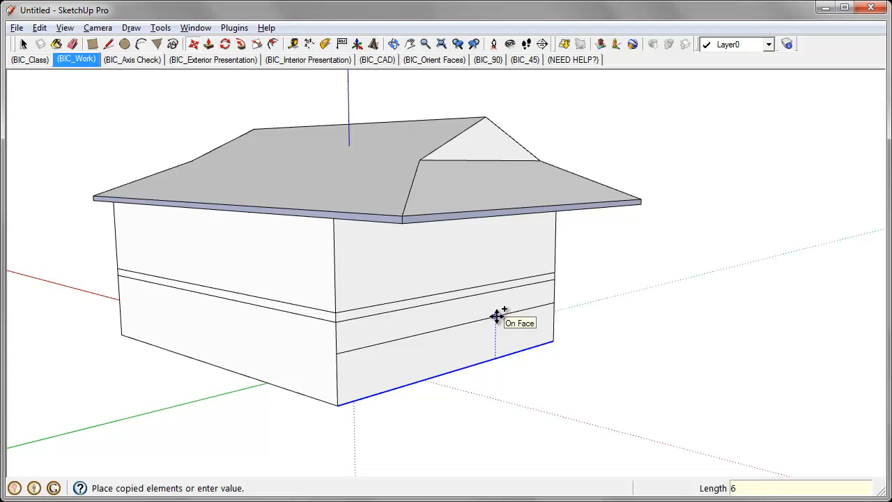
pyautogui.press('Return')
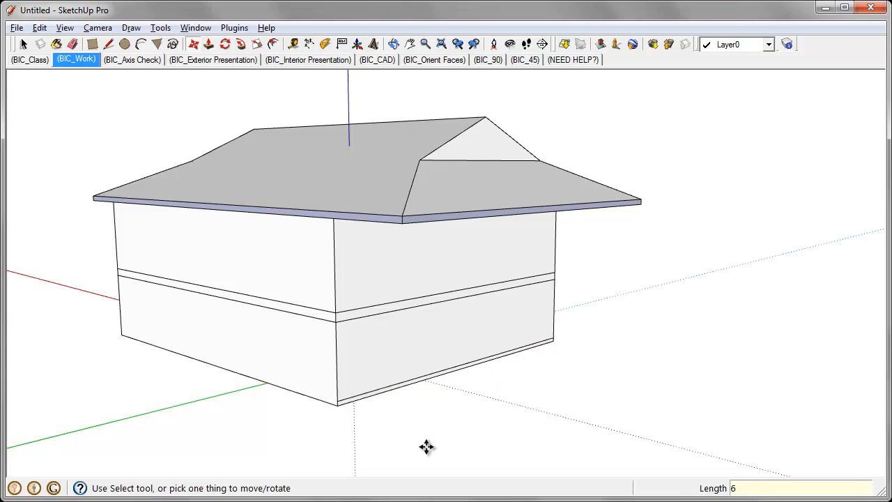
# Pull the 6" strip at the base of the recessed end wall outward 9'4" to form a porch slab.
pyautogui.moveTo(424, 446); pyautogui.dragTo(388, 408, button='middle')
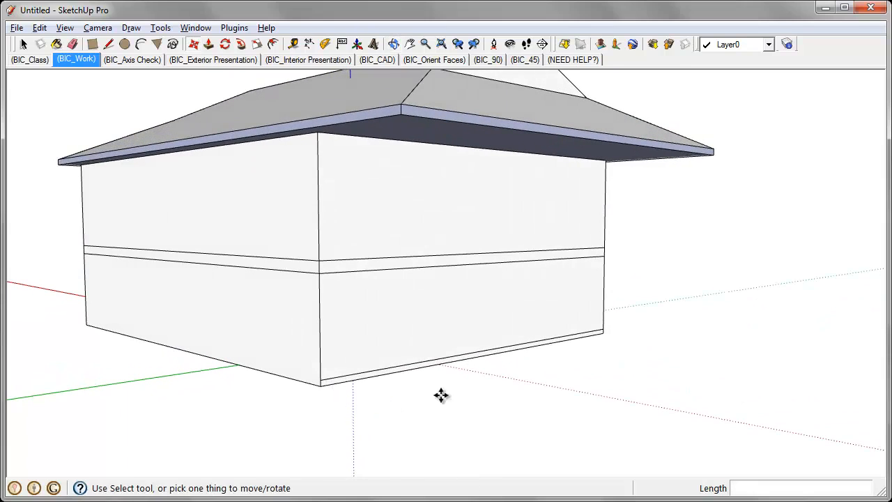
pyautogui.click(209, 44)
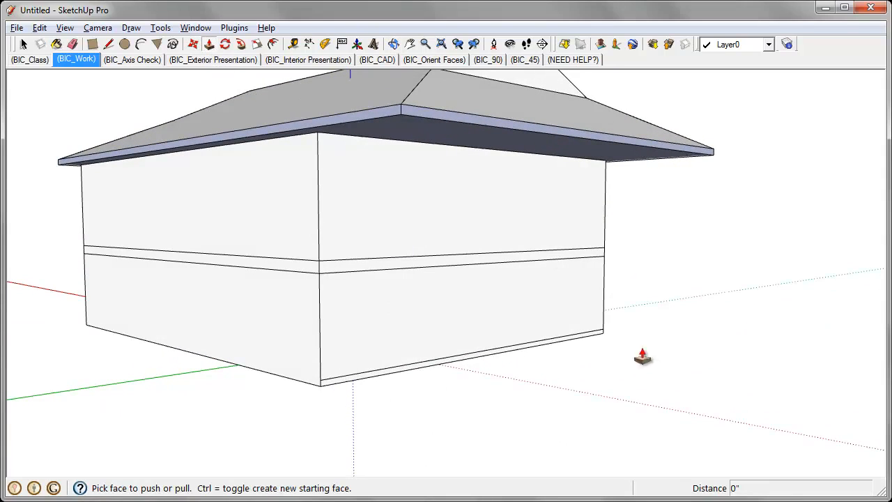
pyautogui.click(424, 366)
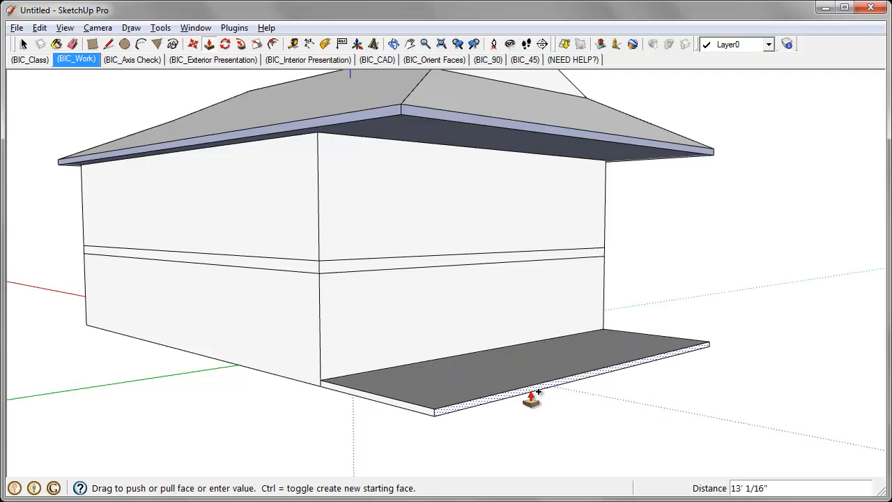
pyautogui.write("9'4")
pyautogui.press('Return')
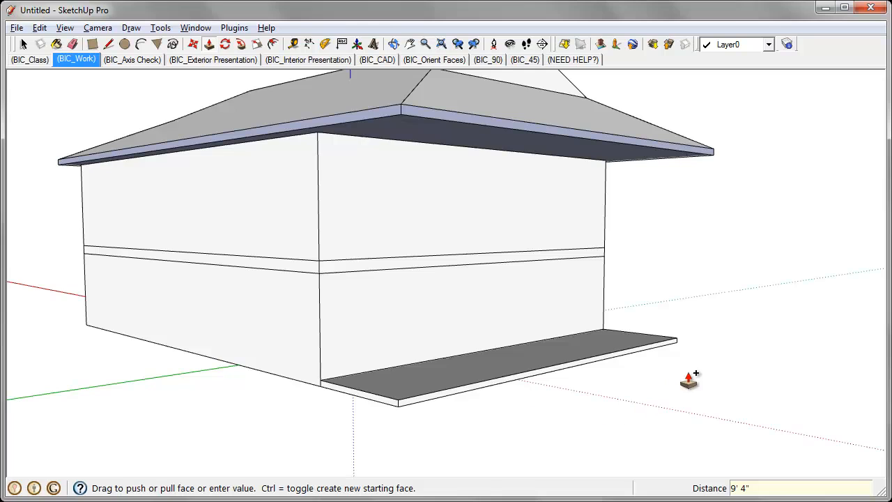
pyautogui.moveTo(692, 379); pyautogui.dragTo(734, 400, button='middle')
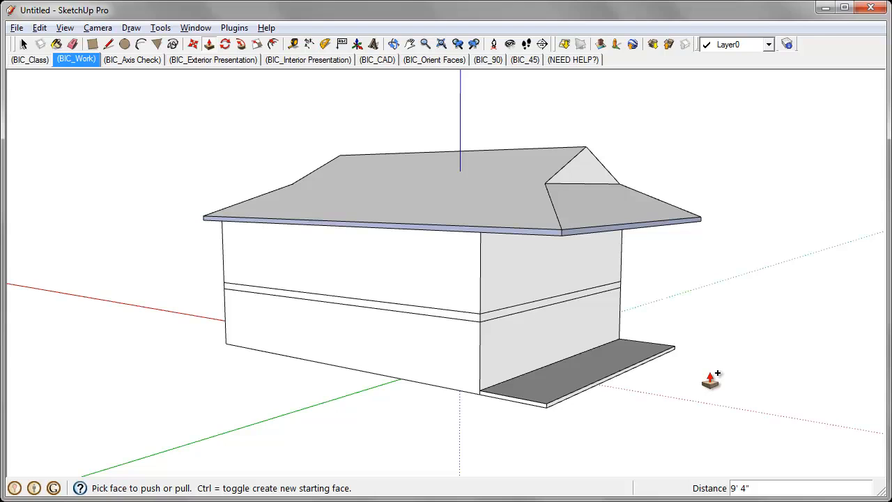
pyautogui.moveTo(710, 380); pyautogui.dragTo(658, 428, button='middle')
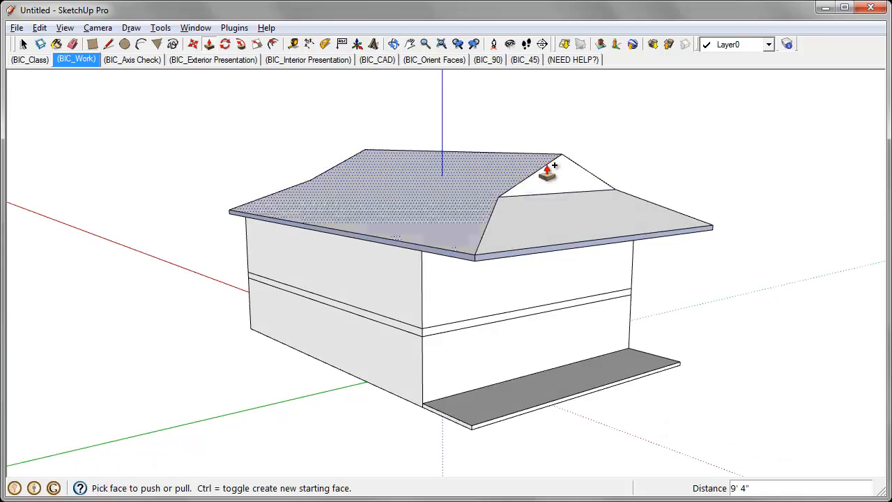
# Offset the two sloping edges of the porch-end gable triangle 8" inward to outline the rake trim.
pyautogui.moveTo(560, 203); pyautogui.dragTo(495, 235, button='middle')
pyautogui.scroll(6, 474, 199)
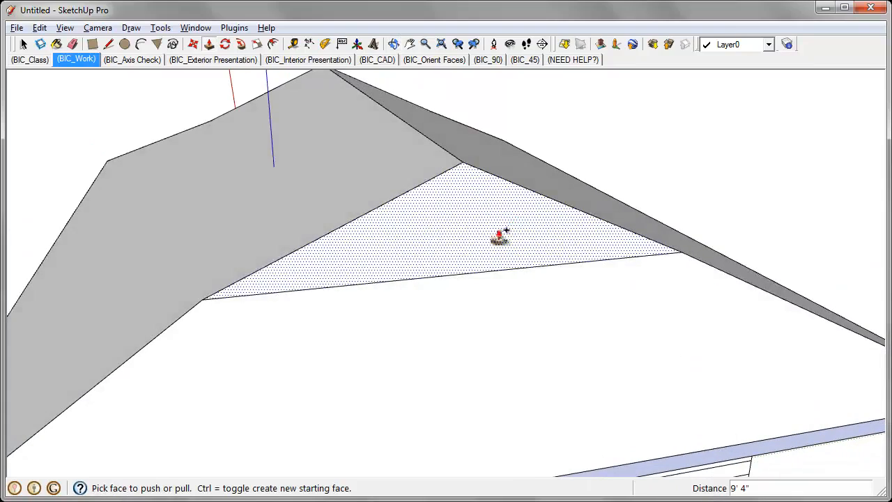
pyautogui.click(24, 45)
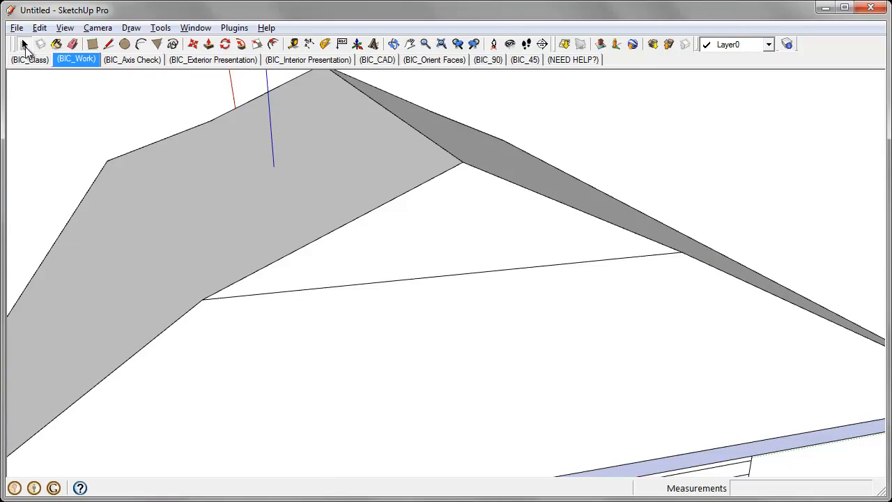
pyautogui.click(396, 198)
pyautogui.moveTo(434, 283); pyautogui.dragTo(267, 272, button='middle')
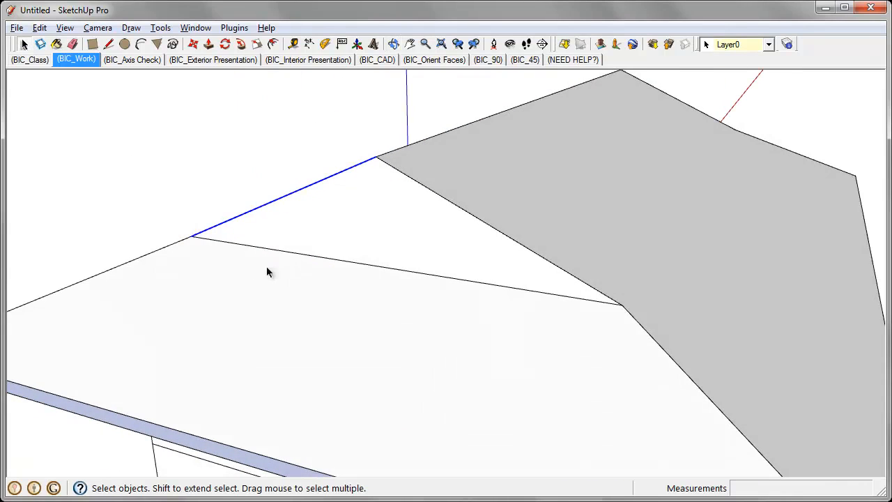
pyautogui.keyDown('ctrl'); pyautogui.click(423, 186); pyautogui.keyUp('ctrl')
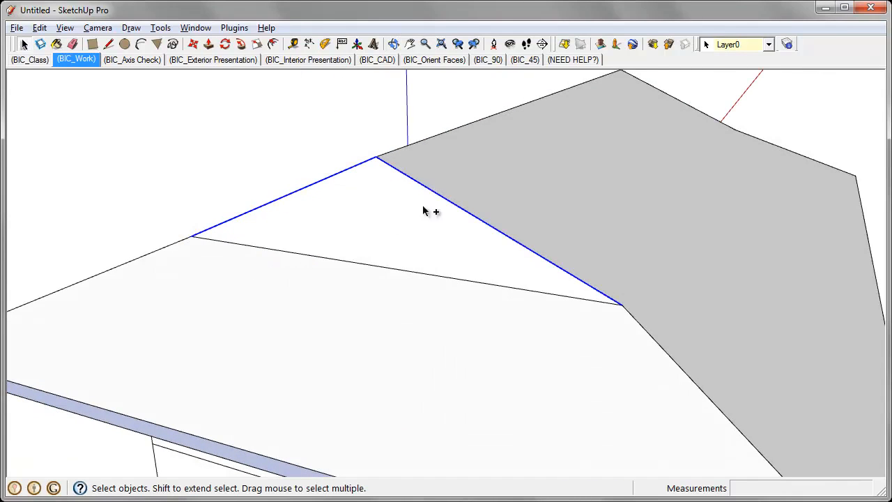
pyautogui.moveTo(335, 253); pyautogui.dragTo(530, 291, button='middle')
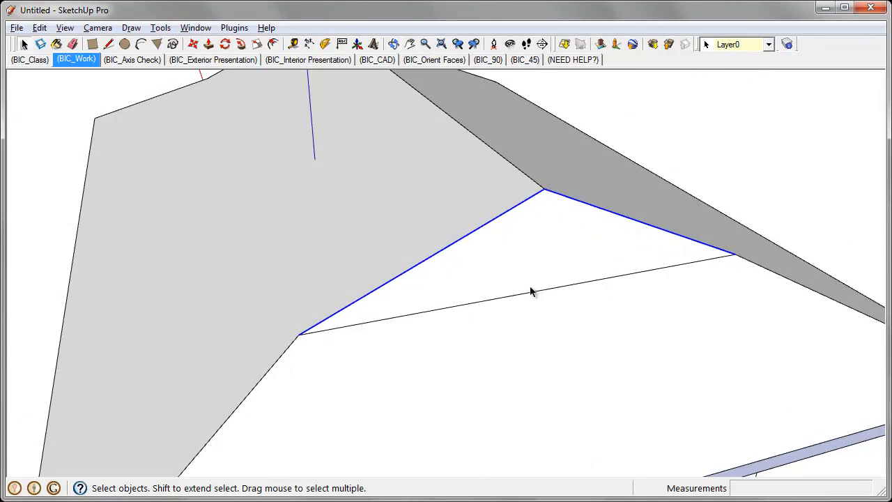
pyautogui.click(274, 45)
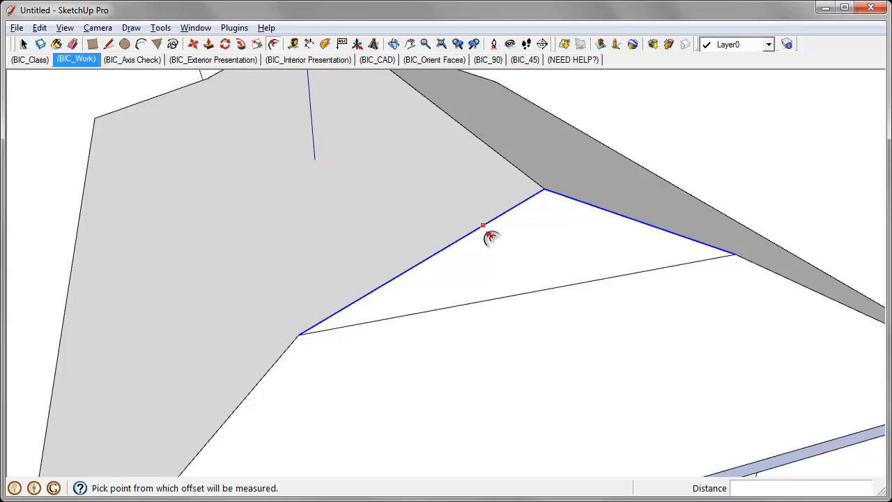
pyautogui.click(489, 238)
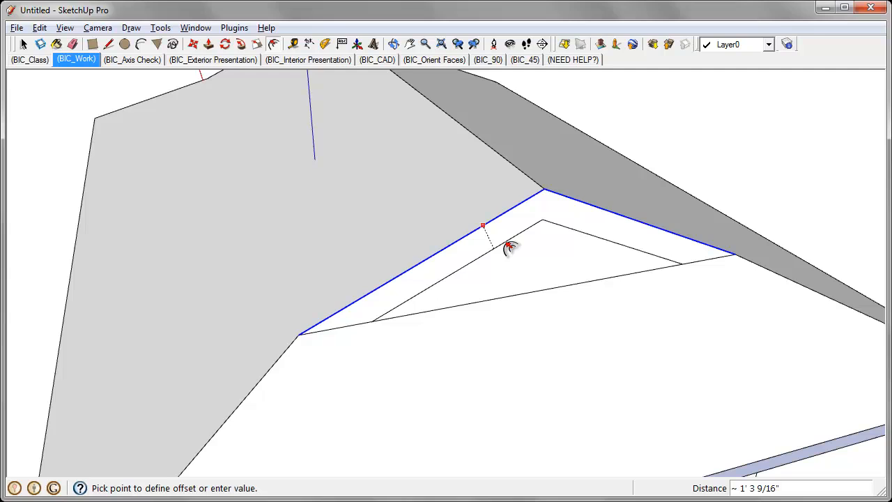
pyautogui.press('Return')
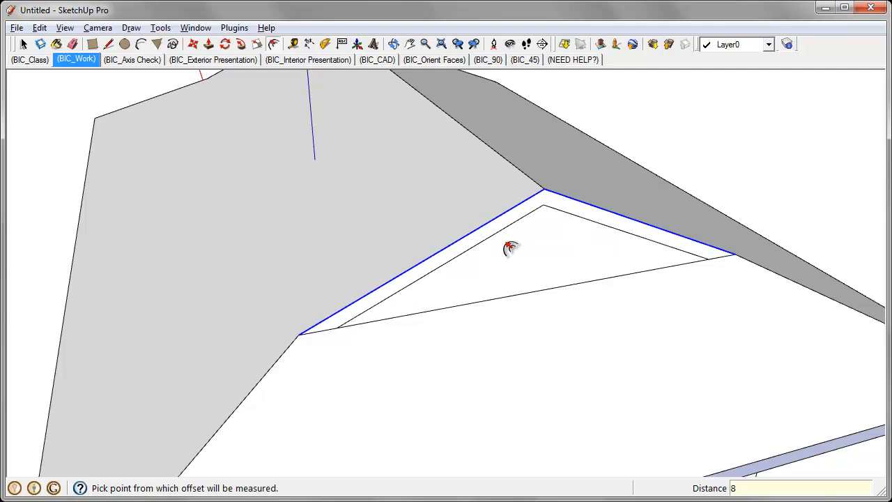
# Offset the two sloping edges of the gable triangle at the opposite end inward by the same distance, leaving nothing selected.
pyautogui.scroll(-2, 394, 346)
pyautogui.moveTo(394, 346); pyautogui.dragTo(446, 309, button='middle')
pyautogui.scroll(-3, 585, 280)
pyautogui.keyDown('shift'); pyautogui.moveTo(582, 279); pyautogui.dragTo(697, 268, button='middle'); pyautogui.keyUp('shift')
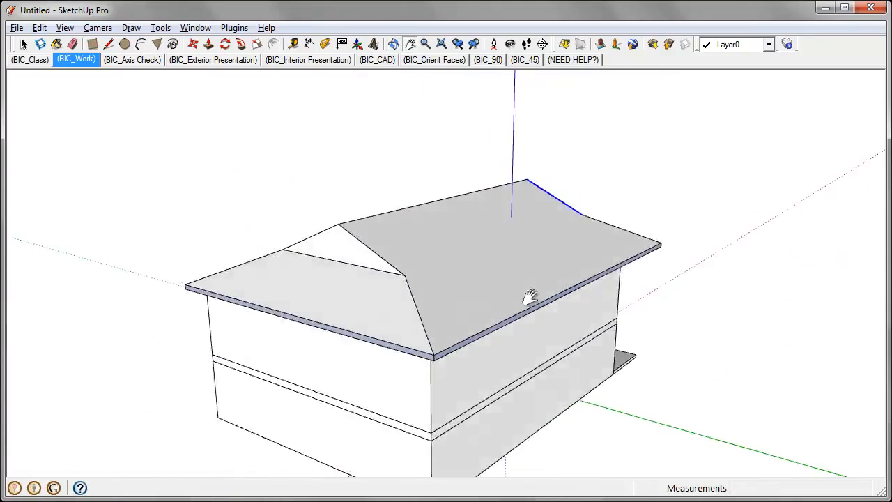
pyautogui.scroll(2, 404, 307)
pyautogui.scroll(3, 277, 186)
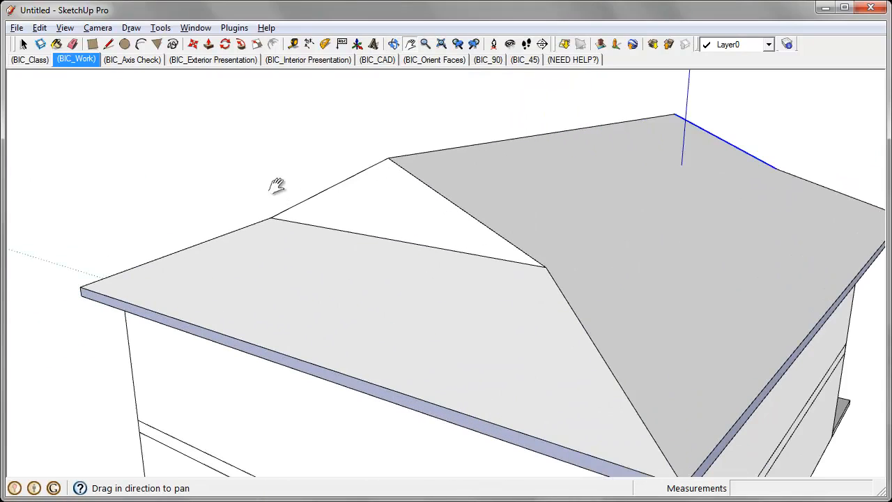
pyautogui.click(24, 44)
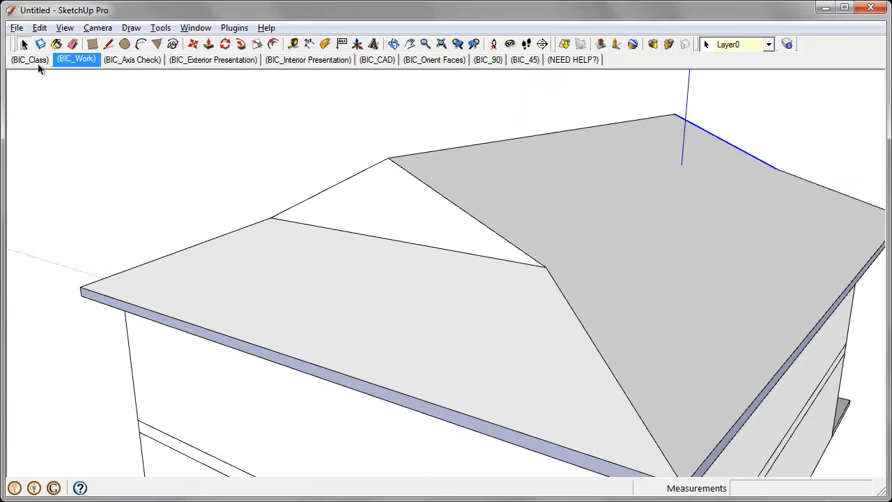
pyautogui.click(341, 186)
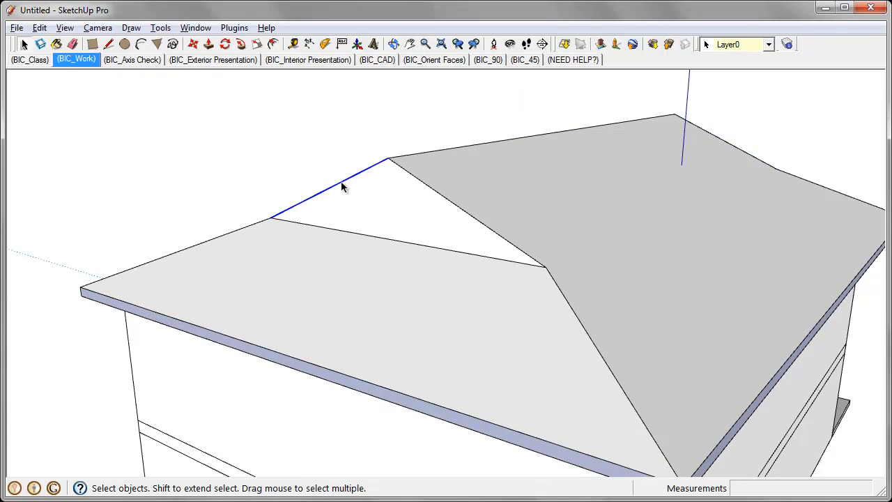
pyautogui.keyDown('ctrl'); pyautogui.click(421, 182); pyautogui.keyUp('ctrl')
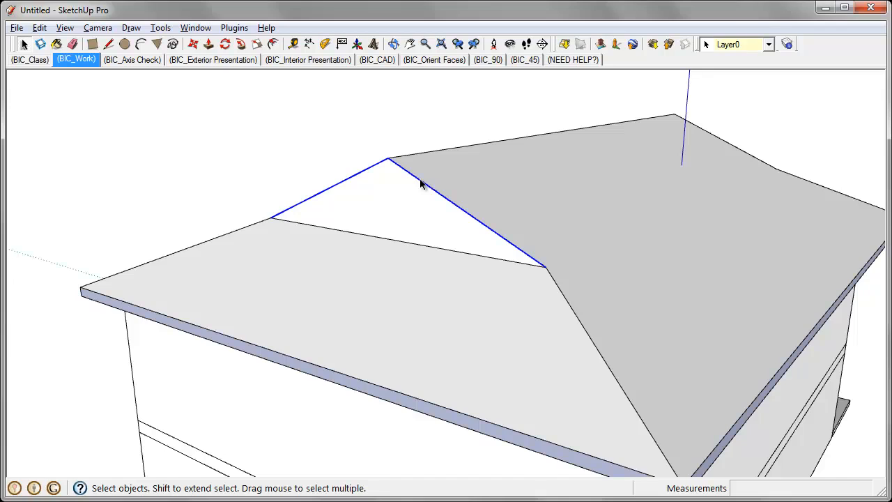
pyautogui.moveTo(352, 210); pyautogui.dragTo(369, 221, button='middle')
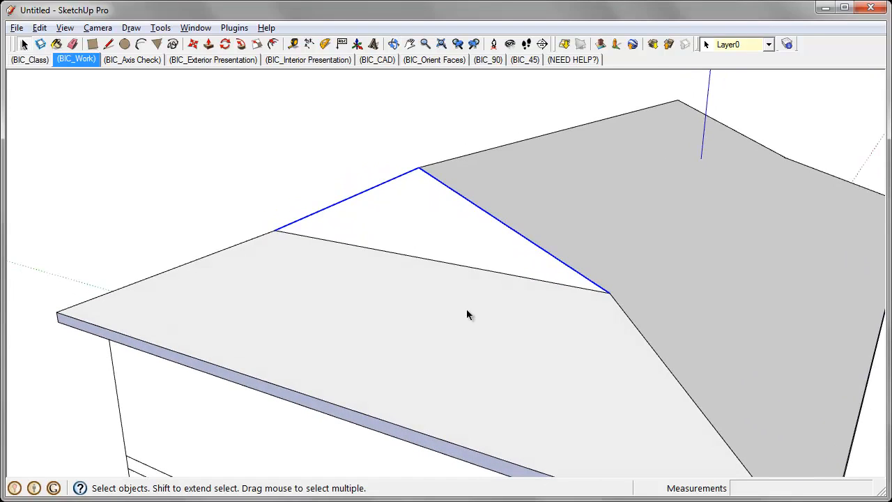
pyautogui.click(274, 44)
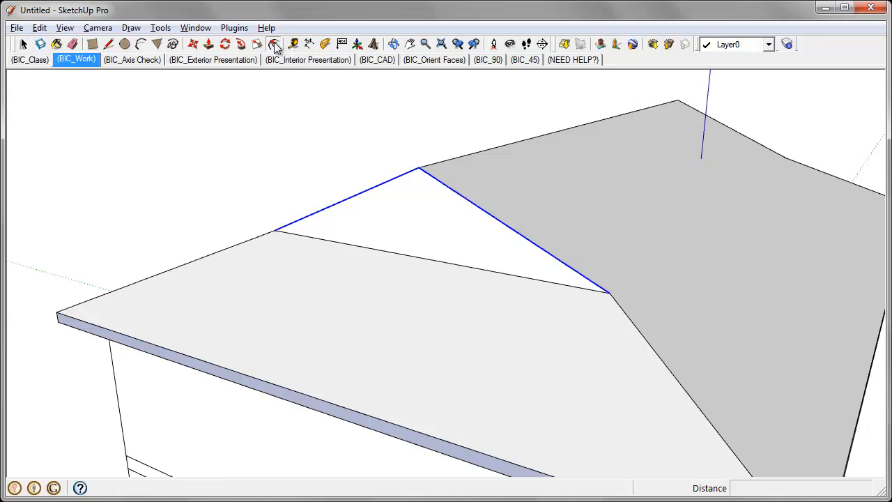
pyautogui.click(387, 203)
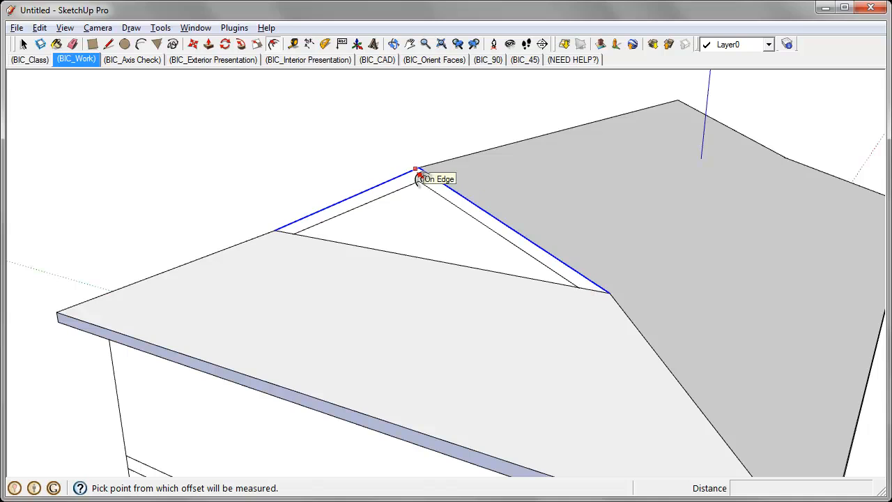
pyautogui.moveTo(732, 259); pyautogui.dragTo(485, 247, button='middle')
pyautogui.scroll(-5, 485, 248)
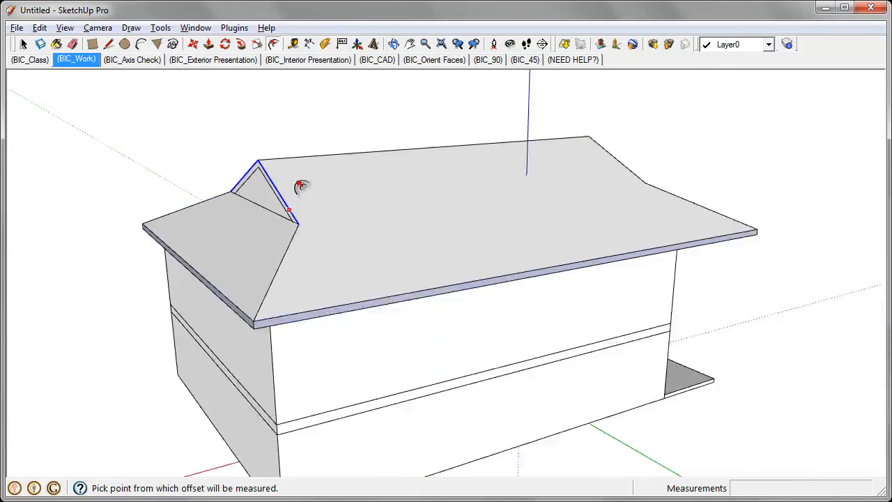
pyautogui.moveTo(598, 239); pyautogui.dragTo(297, 240, button='middle')
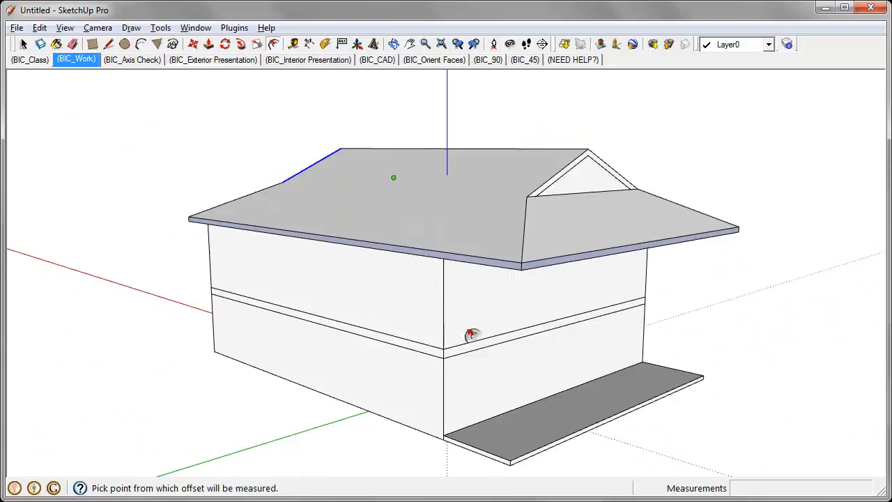
pyautogui.moveTo(346, 285); pyautogui.dragTo(371, 313, button='middle')
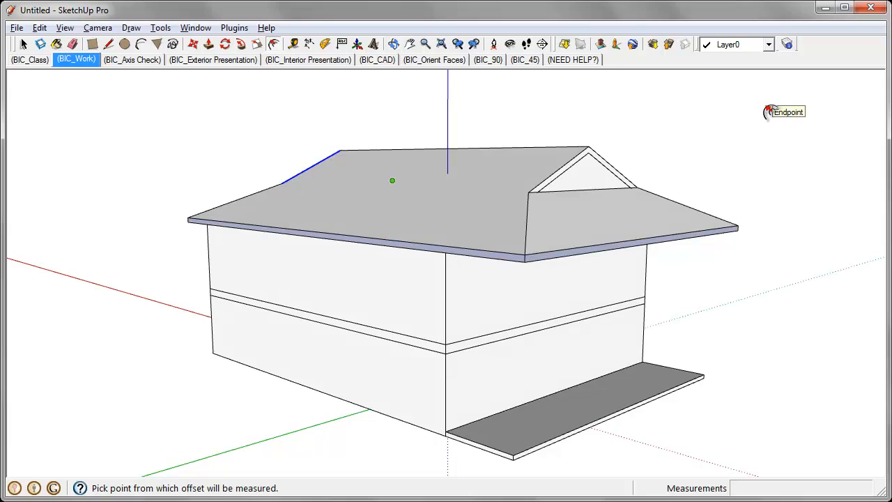
pyautogui.press('Escape')
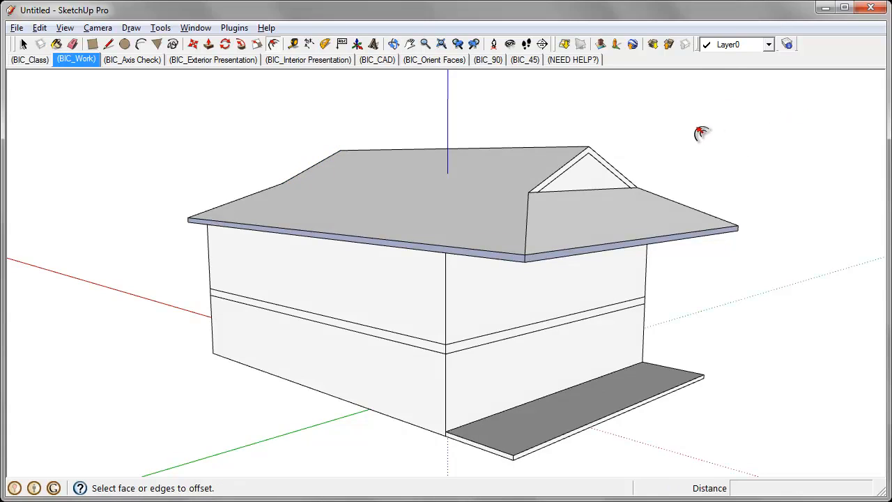
# Paint one long roof slope and the hip slope above the porch with Roofing_Metal_Standing_Seam_Red from the Roofing materials.
pyautogui.moveTo(481, 100); pyautogui.dragTo(727, 293, button='middle')
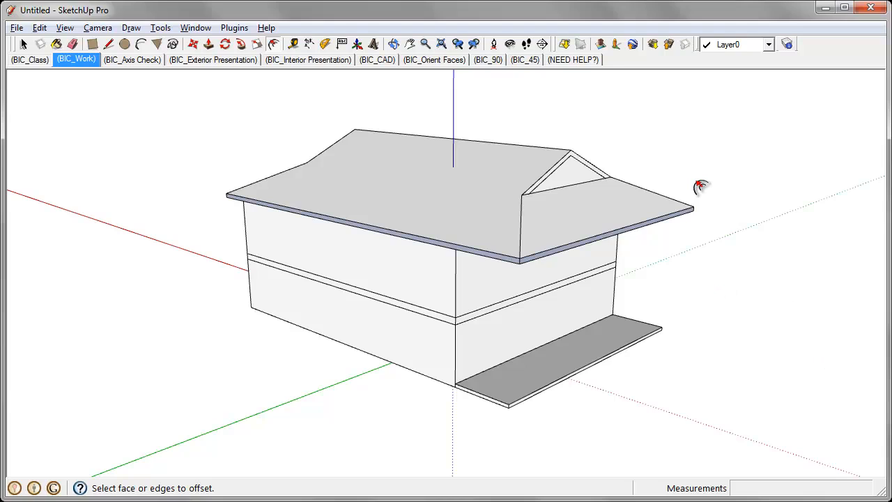
pyautogui.click(56, 45)
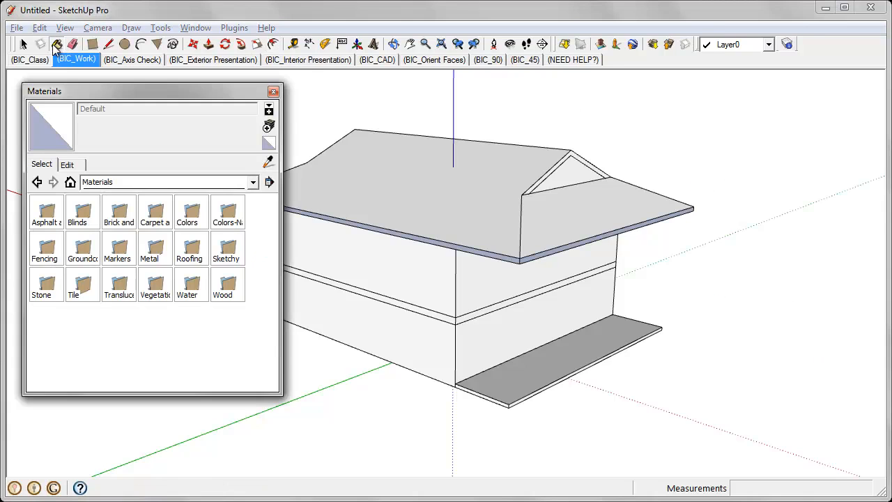
pyautogui.moveTo(98, 90); pyautogui.dragTo(100, 93)
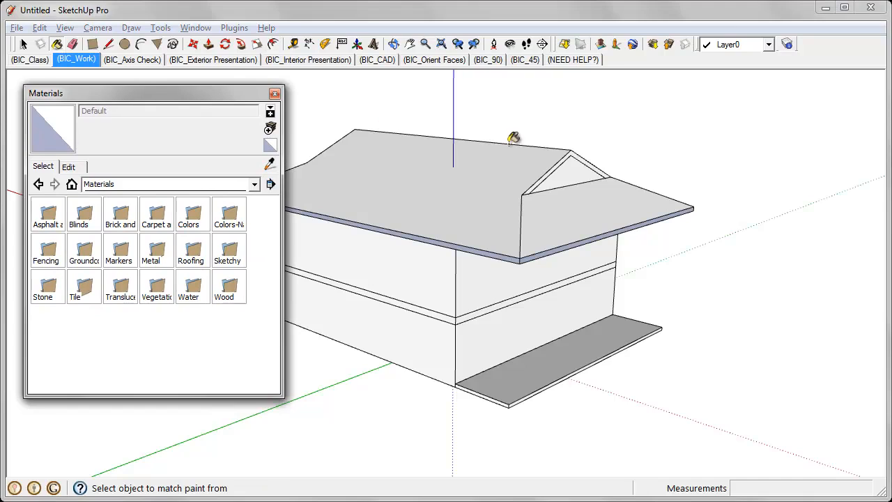
pyautogui.moveTo(733, 128); pyautogui.dragTo(735, 167, button='middle')
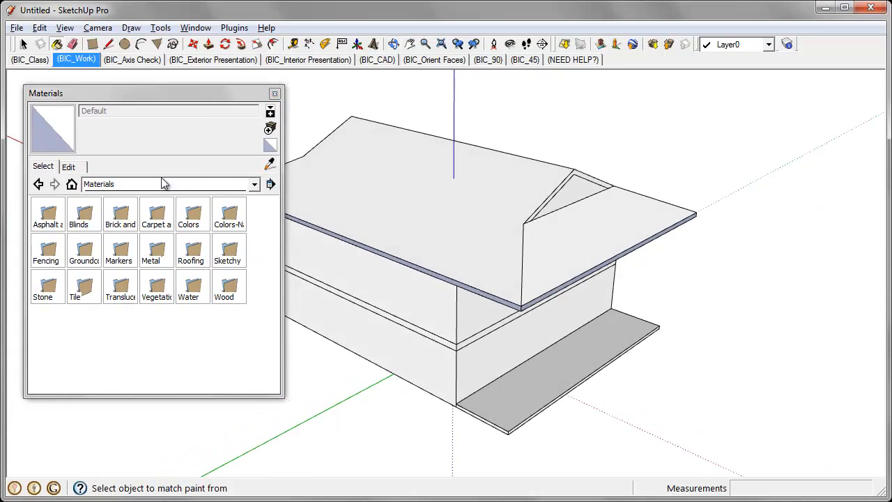
pyautogui.click(153, 185)
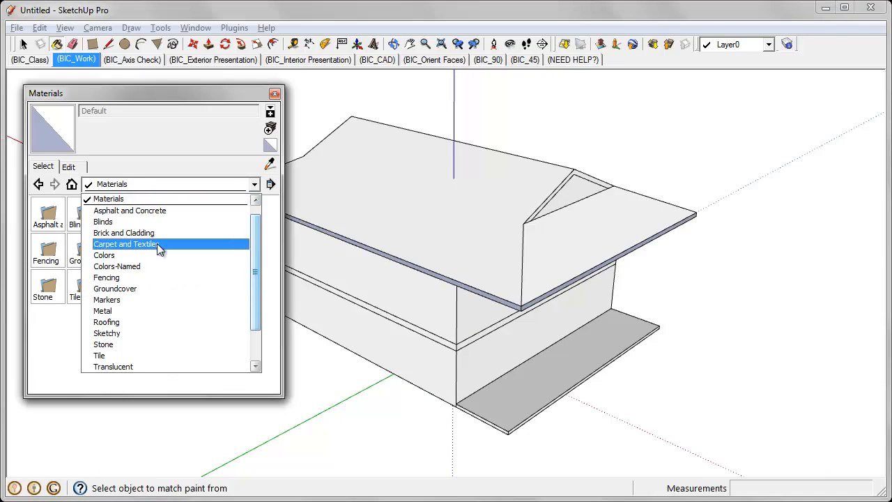
pyautogui.click(146, 322)
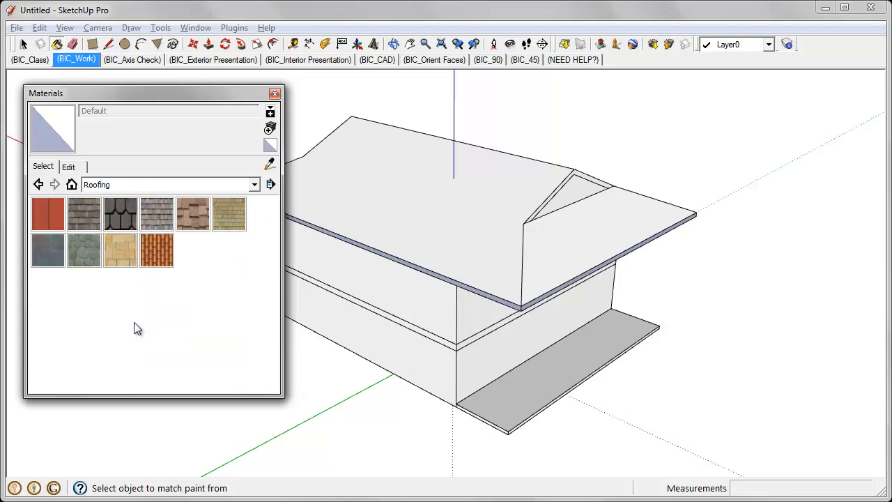
pyautogui.click(55, 219)
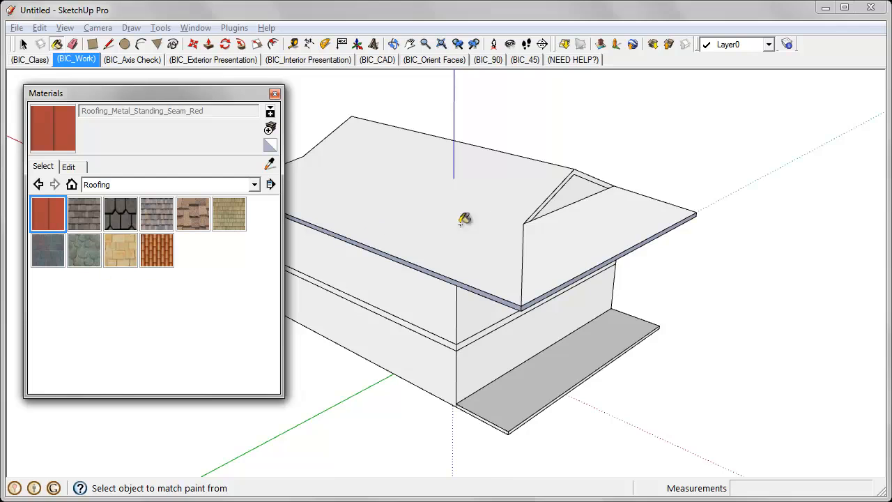
pyautogui.click(418, 183)
pyautogui.click(590, 240)
# Paint the other long roof slope and the far-end hip slope with the same red standing-seam metal.
pyautogui.moveTo(589, 241)
pyautogui.mouseDown(button='middle')
pyautogui.moveTo(643, 238)
pyautogui.moveTo(299, 257)
pyautogui.mouseUp(button='middle')
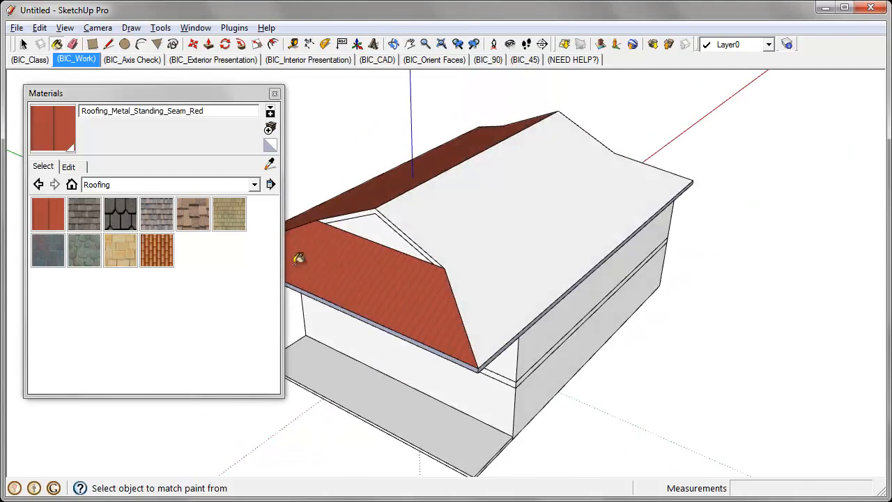
pyautogui.click(605, 229)
pyautogui.moveTo(707, 229); pyautogui.dragTo(391, 262, button='middle')
pyautogui.click(667, 255)
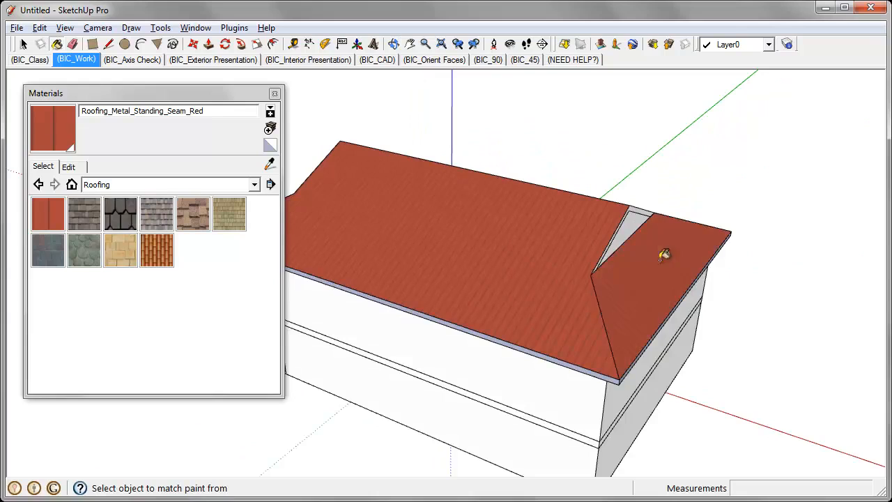
# Recolor the roof's standing-seam metal material light gray by setting its saturation to 0 and lightness to 81.
pyautogui.moveTo(665, 256); pyautogui.dragTo(426, 234, button='middle')
pyautogui.moveTo(625, 260)
pyautogui.mouseDown(button='middle')
pyautogui.moveTo(439, 286)
pyautogui.moveTo(484, 279)
pyautogui.moveTo(534, 290)
pyautogui.moveTo(448, 286)
pyautogui.moveTo(469, 282)
pyautogui.mouseUp(button='middle')
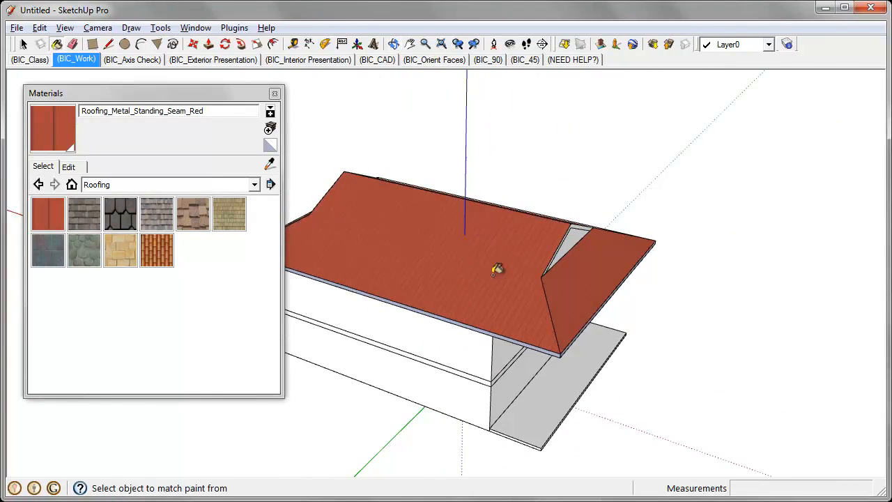
pyautogui.moveTo(546, 295); pyautogui.dragTo(387, 300, button='middle')
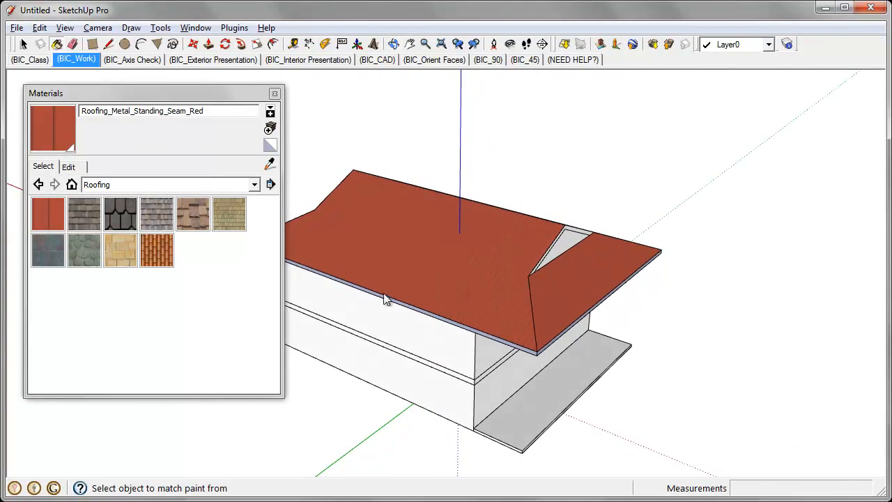
pyautogui.click(69, 167)
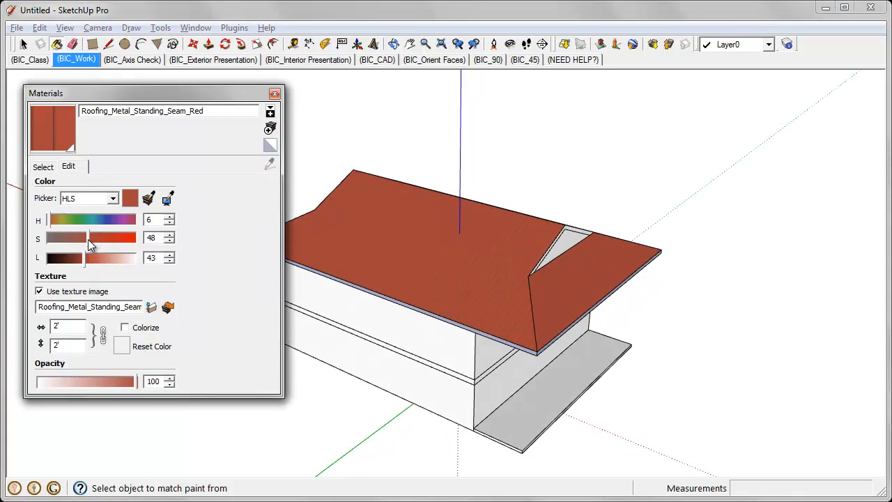
pyautogui.moveTo(88, 242); pyautogui.dragTo(56, 254)
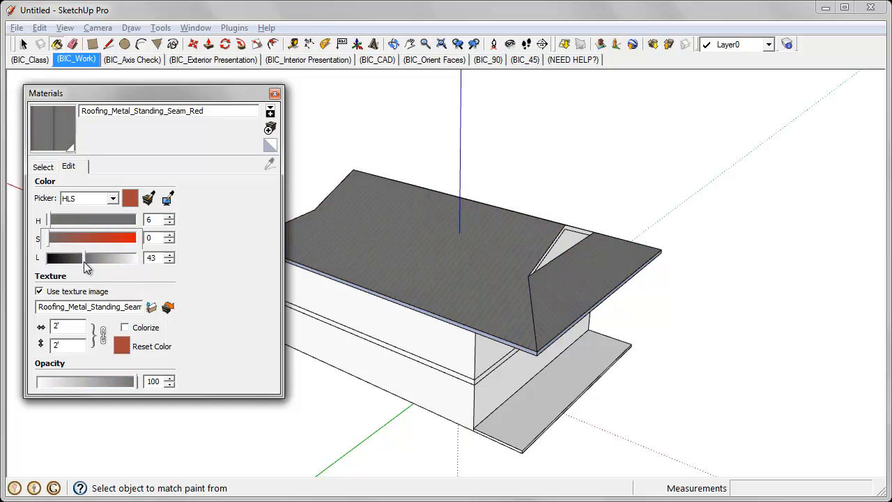
pyautogui.moveTo(83, 261); pyautogui.dragTo(118, 264)
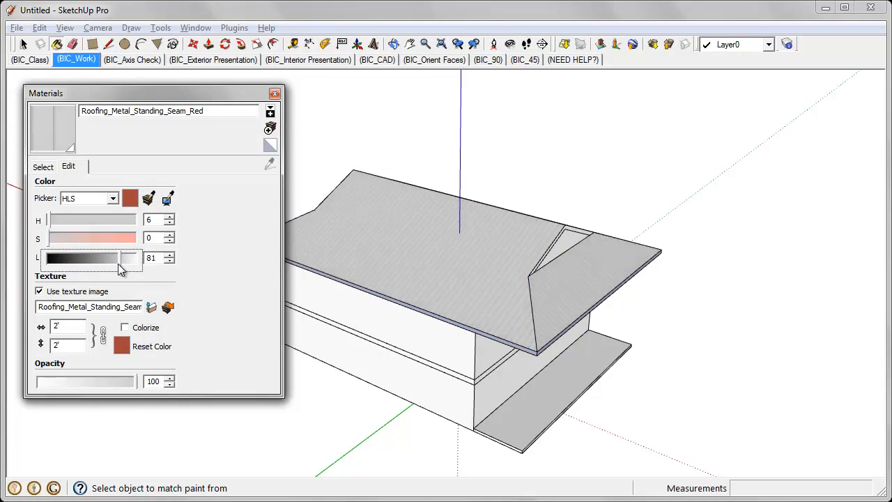
pyautogui.scroll(5, 484, 319)
pyautogui.moveTo(500, 313); pyautogui.dragTo(463, 325, button='middle')
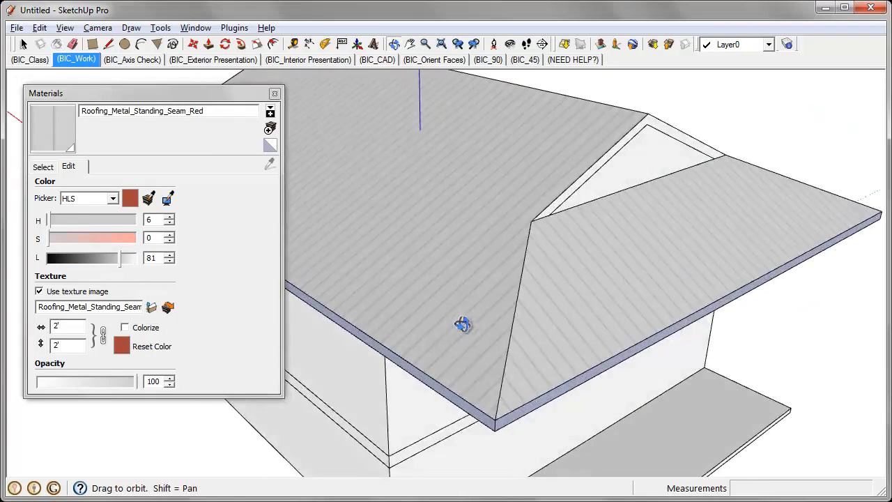
# Paint the first long upper wall and the adjoining upper wall above the porch with Cladding_Siding_White from the Brick and Cladding materials.
pyautogui.scroll(-2, 813, 330)
pyautogui.scroll(-2, 810, 299)
pyautogui.moveTo(811, 299)
pyautogui.mouseDown(button='middle')
pyautogui.moveTo(717, 261)
pyautogui.moveTo(671, 259)
pyautogui.moveTo(832, 271)
pyautogui.mouseUp(button='middle')
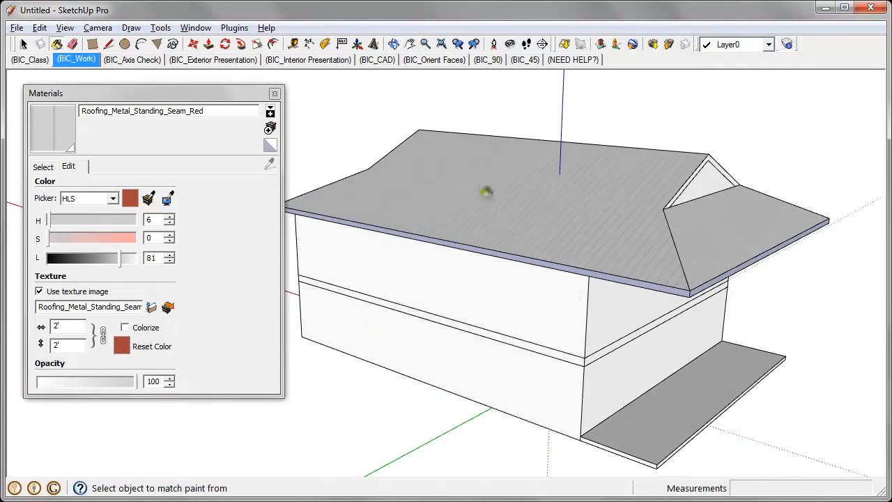
pyautogui.moveTo(483, 191); pyautogui.dragTo(488, 229, button='middle')
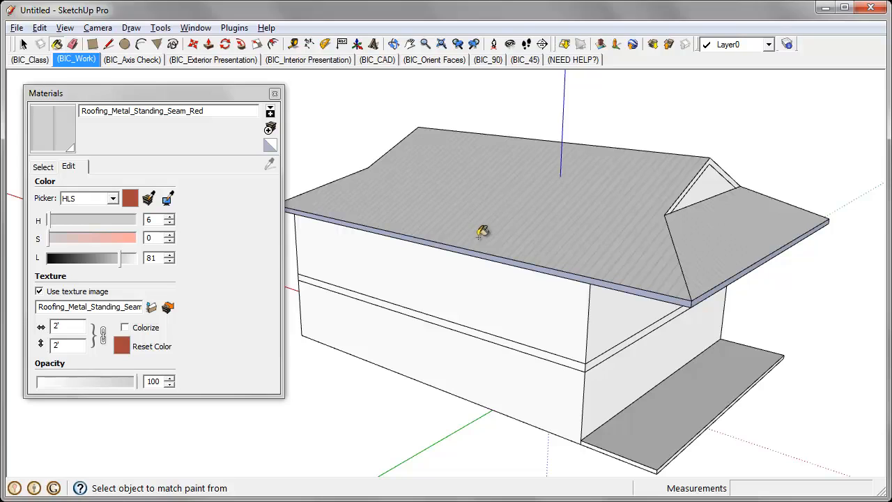
pyautogui.click(49, 168)
pyautogui.click(255, 187)
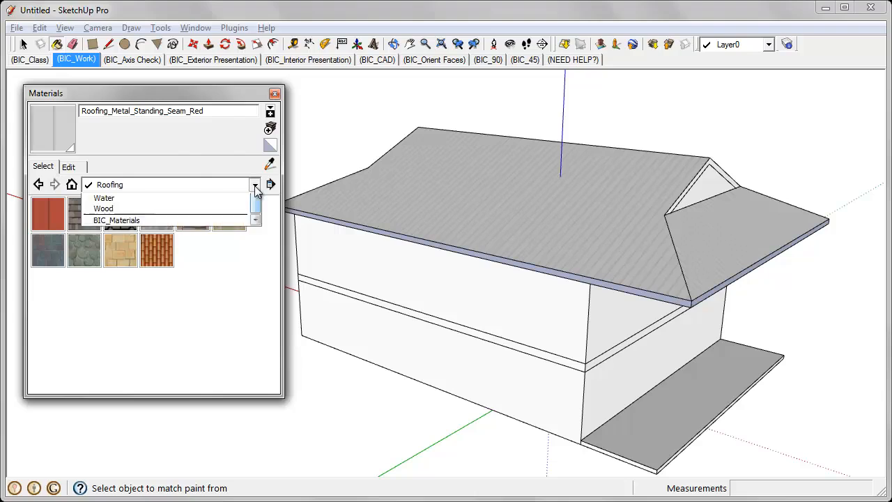
pyautogui.moveTo(258, 263); pyautogui.dragTo(255, 214)
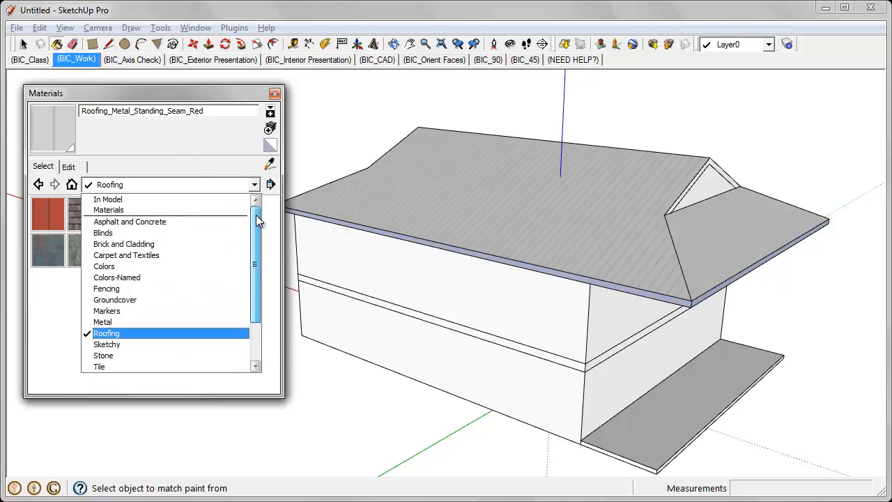
pyautogui.click(224, 245)
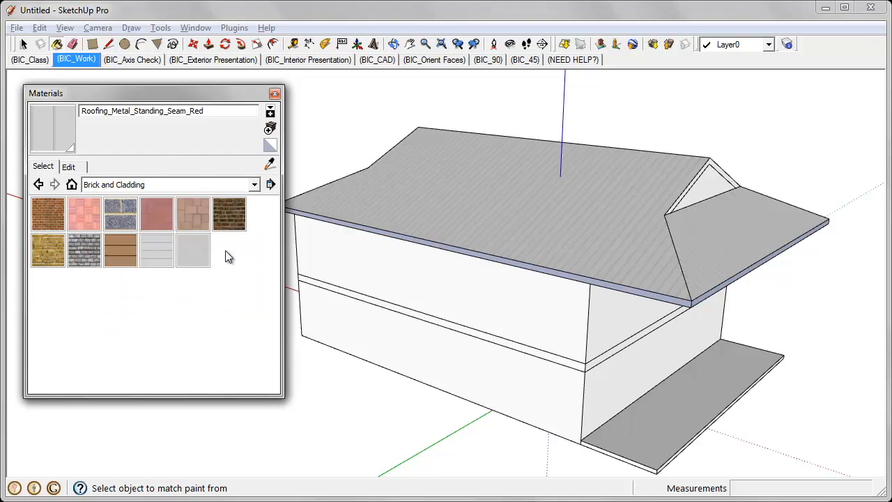
pyautogui.click(160, 260)
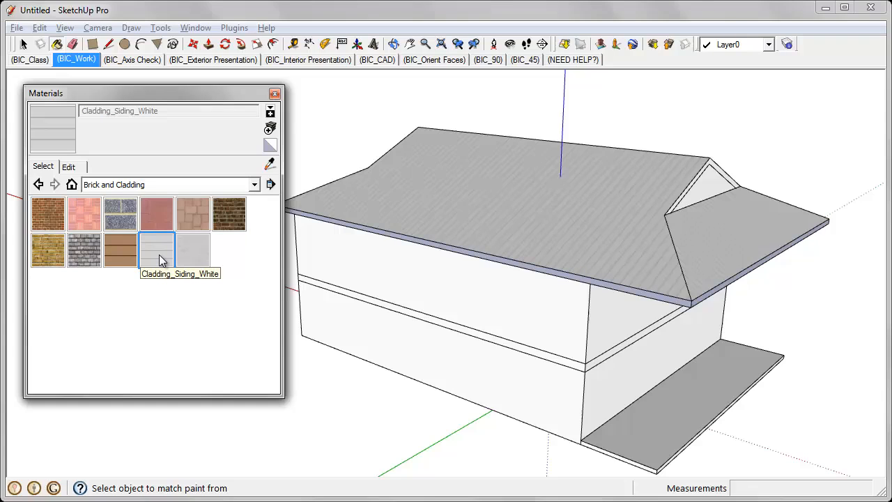
pyautogui.click(447, 277)
pyautogui.click(603, 311)
# Paint the other long upper wall and the far-end upper wall with the same white siding.
pyautogui.moveTo(718, 345); pyautogui.dragTo(392, 287, button='middle')
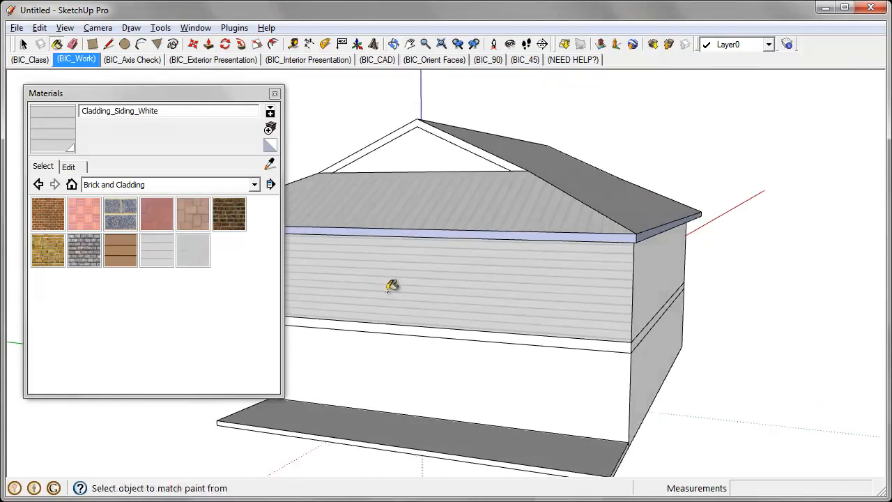
pyautogui.click(654, 277)
pyautogui.moveTo(693, 290)
pyautogui.mouseDown(button='middle')
pyautogui.moveTo(563, 294)
pyautogui.moveTo(529, 283)
pyautogui.moveTo(404, 282)
pyautogui.mouseUp(button='middle')
pyautogui.click(633, 284)
# Paint the far-end lower wall, both long lower walls and the far-end gable triangle with Cladding_Stucco_White.
pyautogui.scroll(-3, 533, 259)
pyautogui.moveTo(535, 262)
pyautogui.mouseDown(button='middle')
pyautogui.moveTo(540, 296)
pyautogui.moveTo(612, 276)
pyautogui.moveTo(571, 286)
pyautogui.mouseUp(button='middle')
pyautogui.click(192, 250)
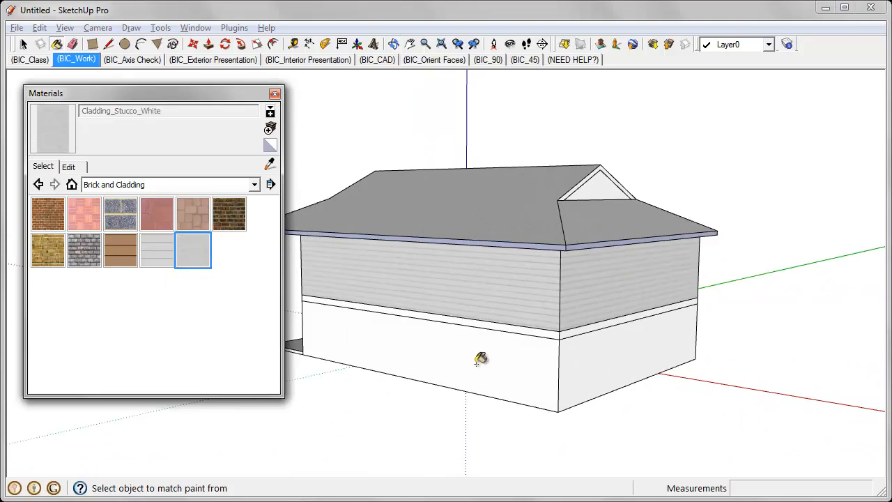
pyautogui.click(611, 353)
pyautogui.moveTo(679, 344); pyautogui.dragTo(297, 327, button='middle')
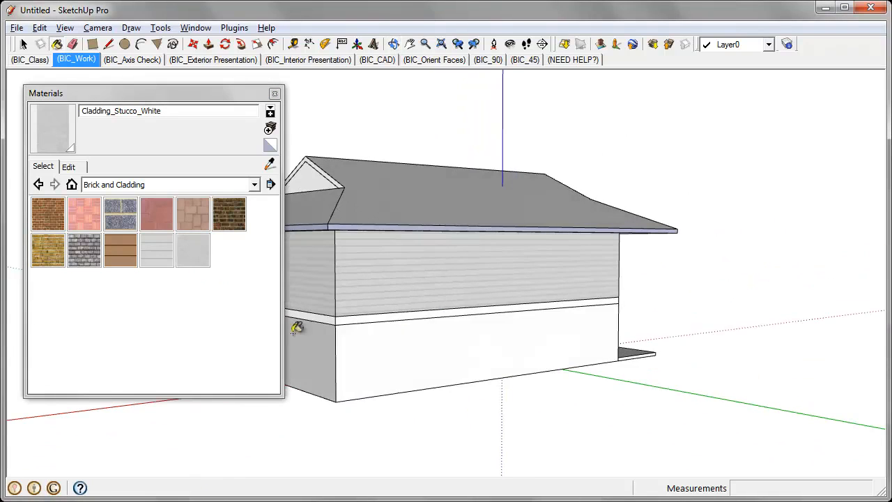
pyautogui.click(470, 337)
# Paint the lower wall above the porch slab and the porch-side gable triangle with the same white stucco.
pyautogui.press('o')
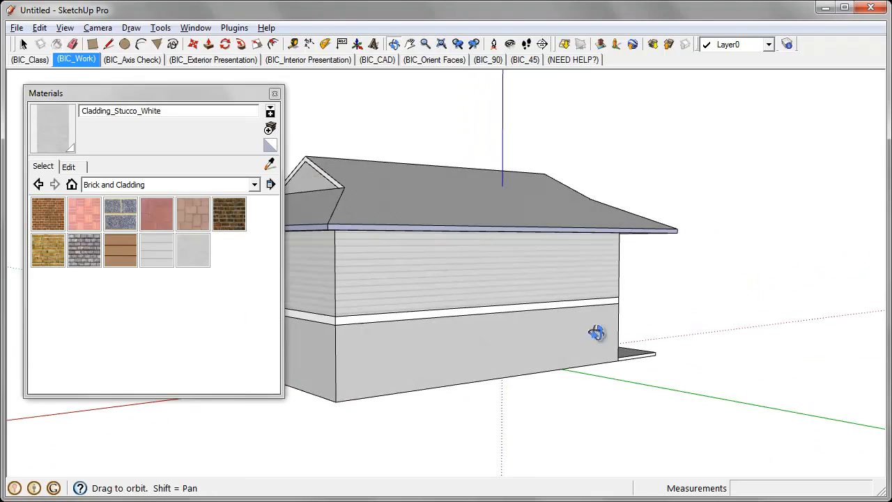
pyautogui.moveTo(597, 332); pyautogui.dragTo(237, 341, button='middle')
pyautogui.moveTo(606, 351); pyautogui.dragTo(553, 355, button='middle')
pyautogui.scroll(-2, 538, 363)
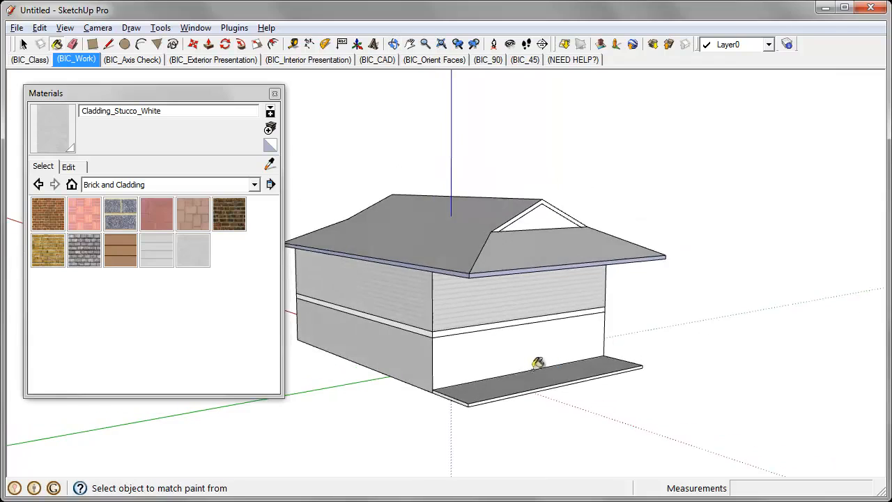
pyautogui.scroll(2, 538, 363)
pyautogui.click(567, 337)
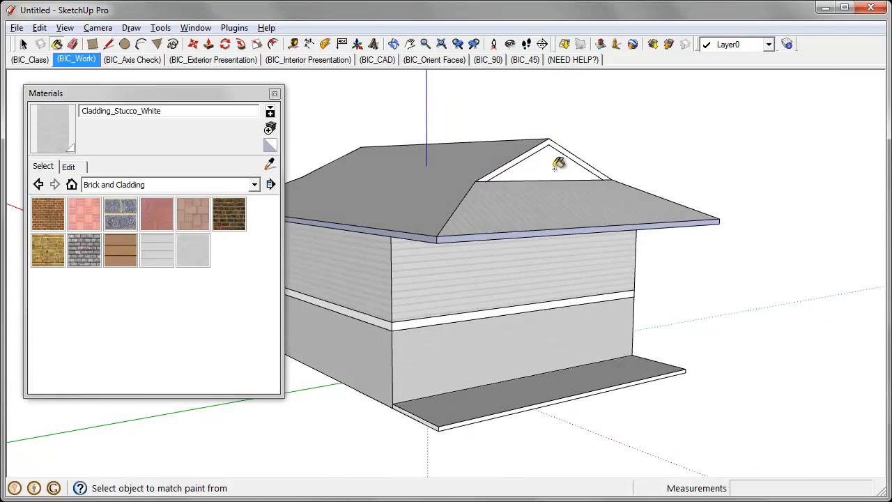
pyautogui.click(559, 163)
# Push/Pull the floor band face on the first long side outward 1".
pyautogui.scroll(-2, 687, 279)
pyautogui.moveTo(528, 378); pyautogui.dragTo(621, 369, button='middle')
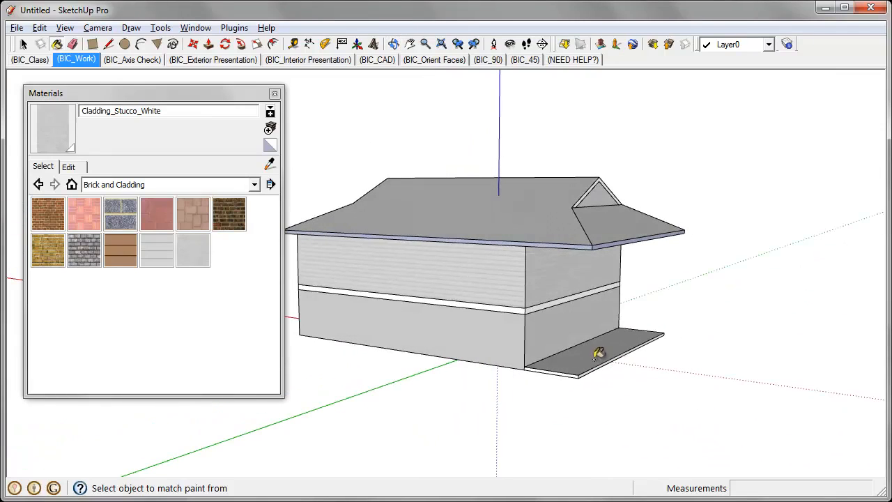
pyautogui.moveTo(501, 336); pyautogui.dragTo(641, 313, button='middle')
pyautogui.scroll(2, 483, 333)
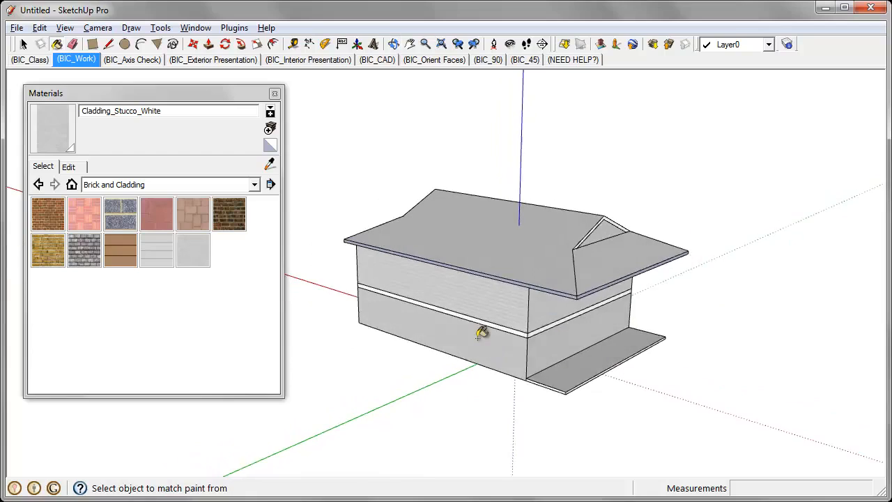
pyautogui.scroll(1, 483, 333)
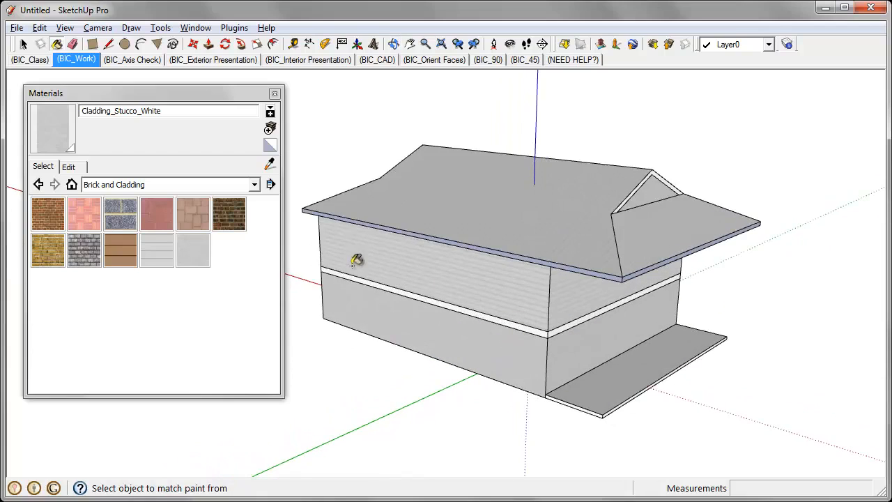
pyautogui.click(209, 44)
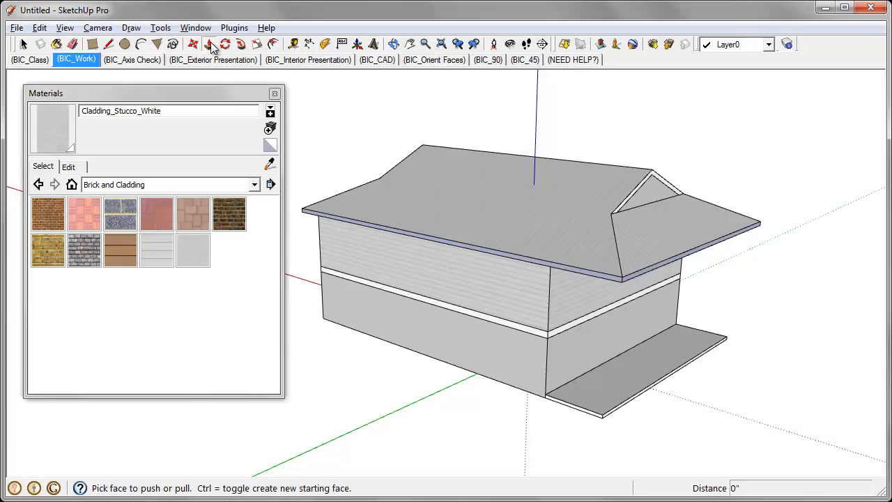
pyautogui.scroll(3, 514, 355)
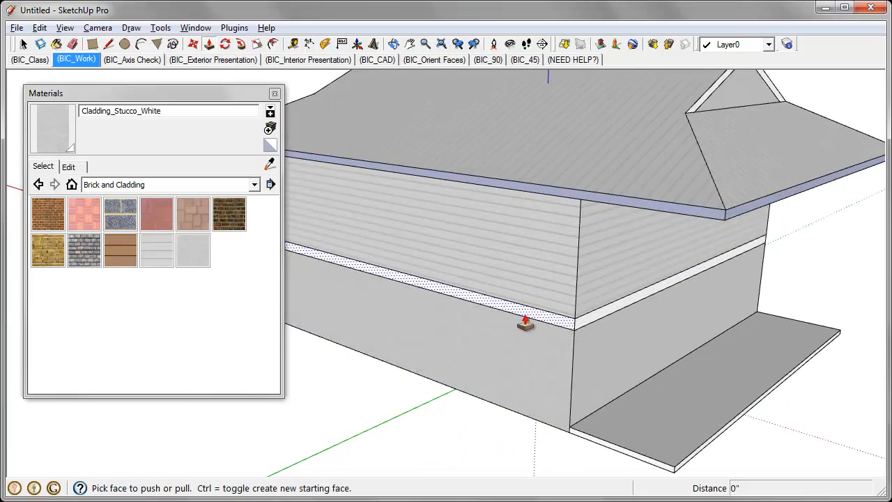
pyautogui.click(524, 320)
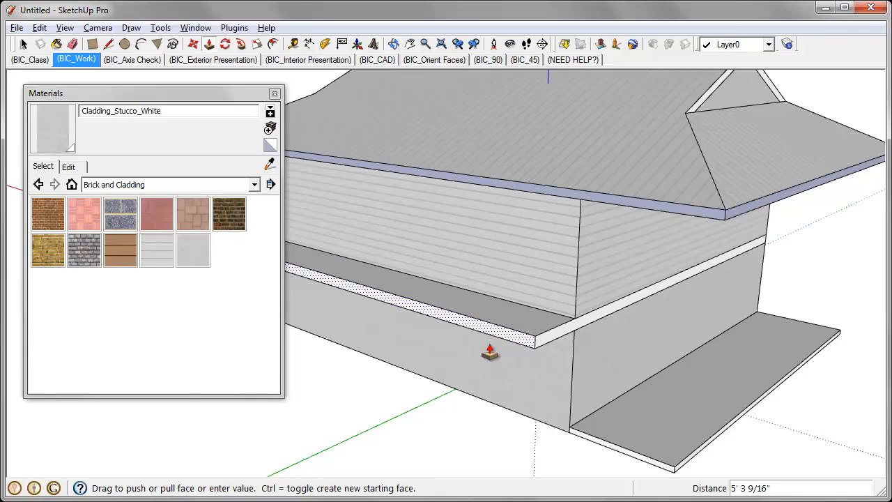
pyautogui.press('Return')
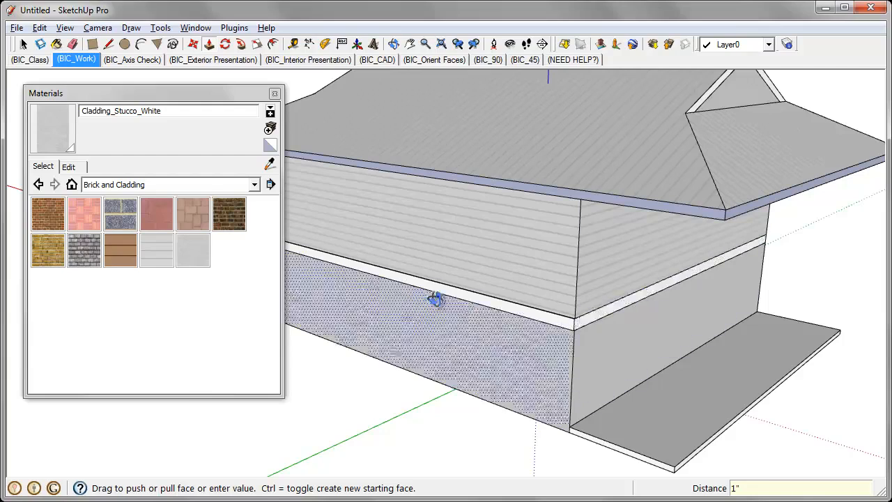
# Extrude the far-end floor band face outward by the same 1" distance.
pyautogui.moveTo(436, 299); pyautogui.dragTo(864, 313, button='middle')
pyautogui.scroll(-3, 830, 252)
pyautogui.scroll(4, 395, 323)
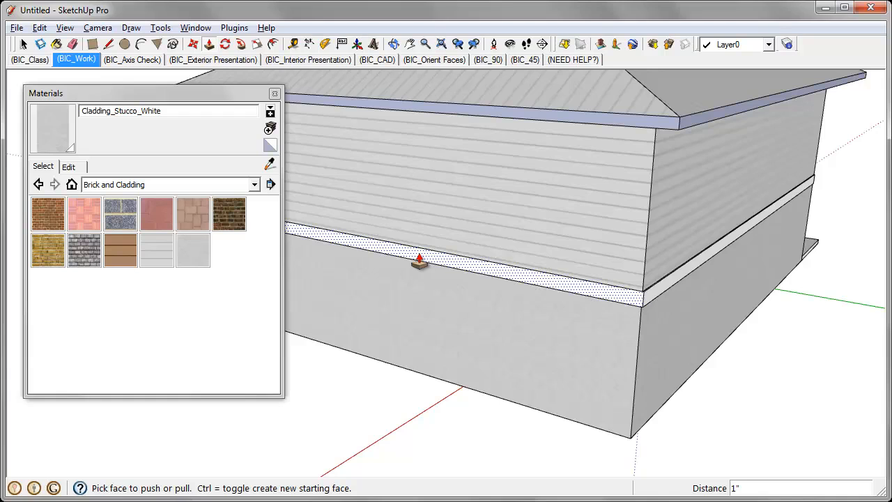
pyautogui.doubleClick(420, 260)
# Extrude the remaining floor band faces, on the other long side and the porch end, outward by the same 1".
pyautogui.moveTo(686, 320); pyautogui.dragTo(567, 333, button='middle')
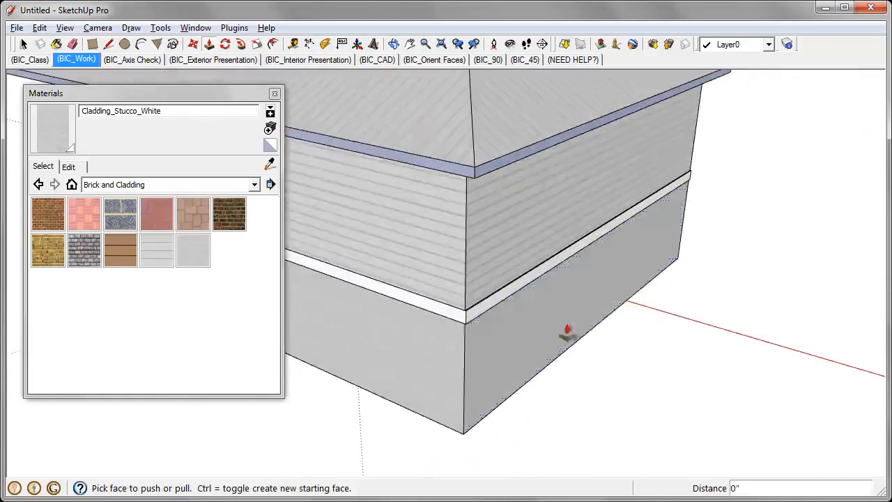
pyautogui.scroll(4, 550, 328)
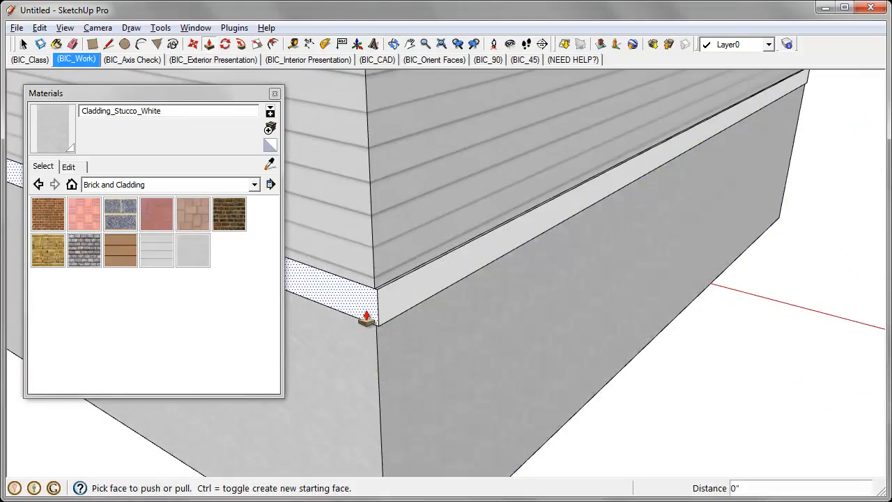
pyautogui.scroll(-5, 739, 306)
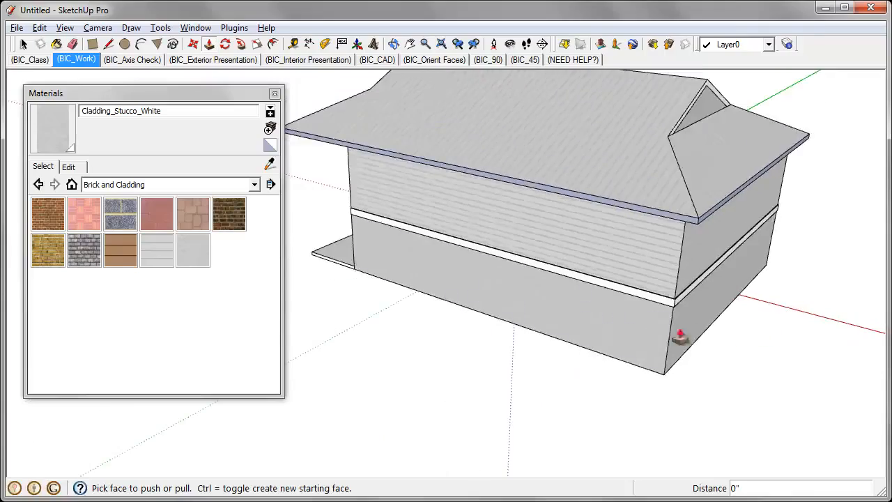
pyautogui.moveTo(428, 309); pyautogui.dragTo(817, 311, button='middle')
pyautogui.scroll(-4, 818, 311)
pyautogui.scroll(4, 404, 265)
pyautogui.moveTo(405, 265)
pyautogui.mouseDown(button='middle')
pyautogui.moveTo(405, 238)
pyautogui.moveTo(695, 277)
pyautogui.moveTo(695, 305)
pyautogui.mouseUp(button='middle')
pyautogui.scroll(3, 469, 149)
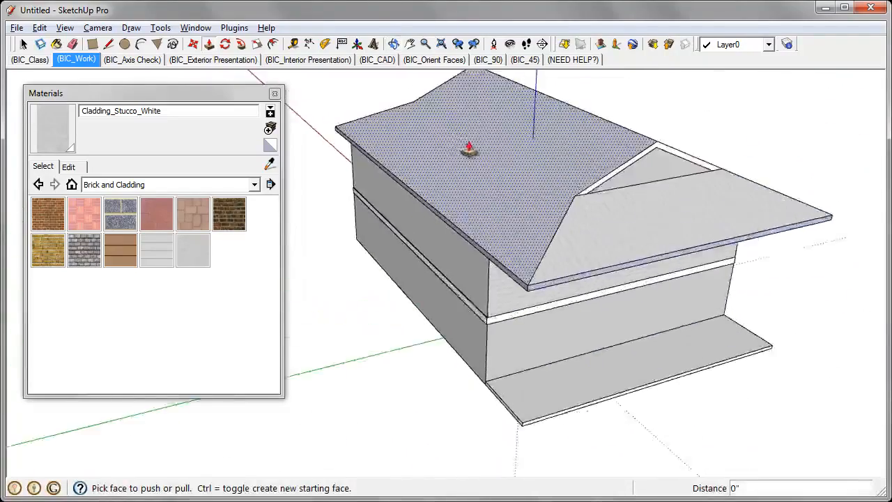
pyautogui.moveTo(469, 149)
pyautogui.mouseDown(button='middle')
pyautogui.moveTo(542, 175)
pyautogui.moveTo(591, 253)
pyautogui.mouseUp(button='middle')
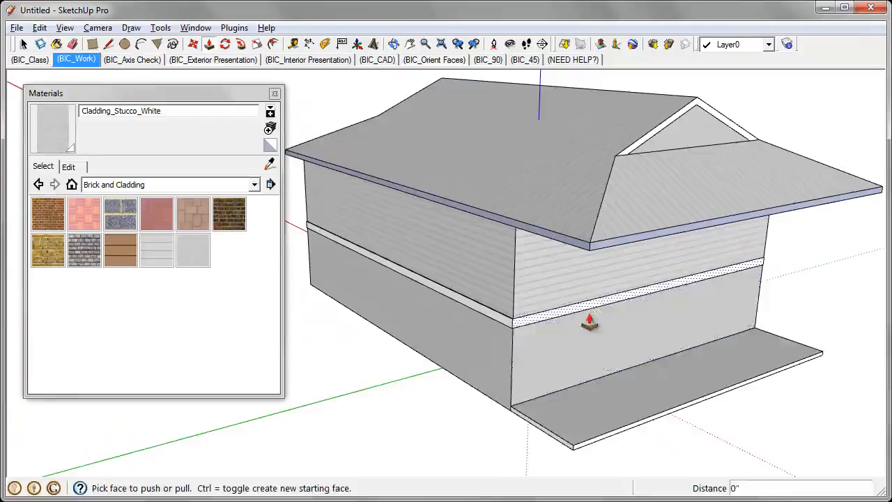
pyautogui.moveTo(589, 322); pyautogui.dragTo(607, 308, button='middle')
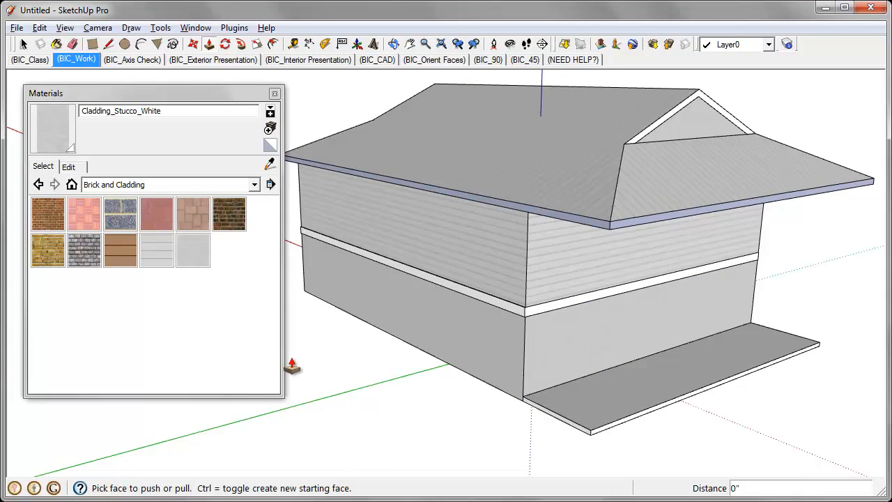
# Paint the top of the porch slab with Concrete_Aggregate_Smoke from the Asphalt and Concrete materials.
pyautogui.click(104, 186)
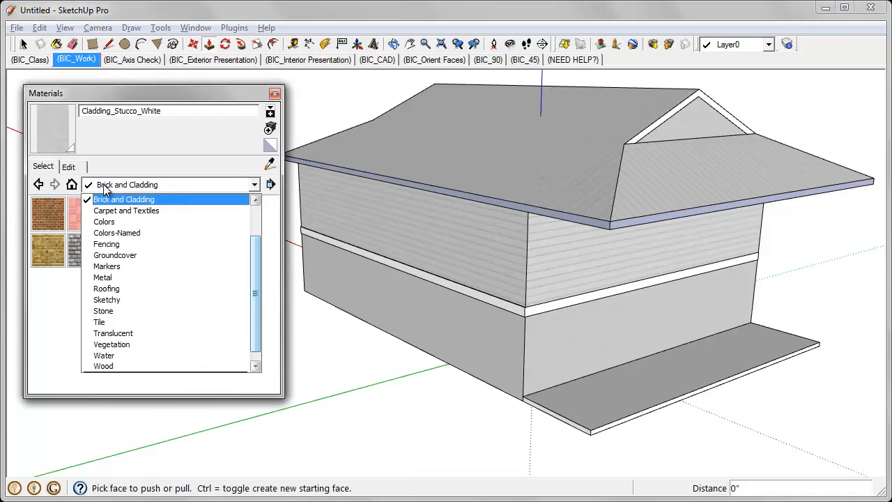
pyautogui.click(198, 222)
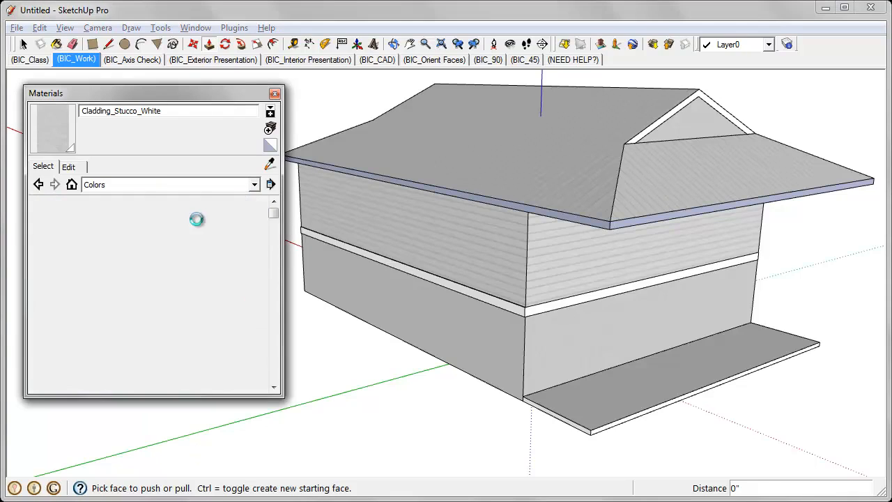
pyautogui.click(149, 187)
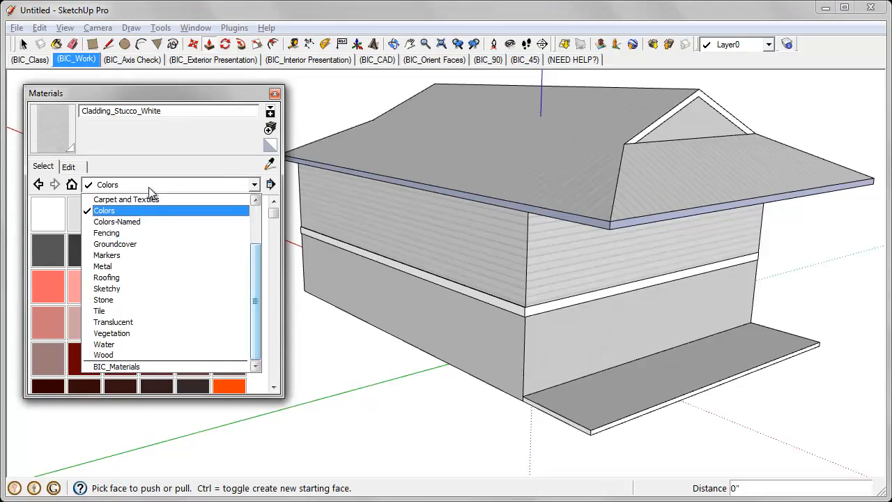
pyautogui.moveTo(259, 292); pyautogui.dragTo(255, 241)
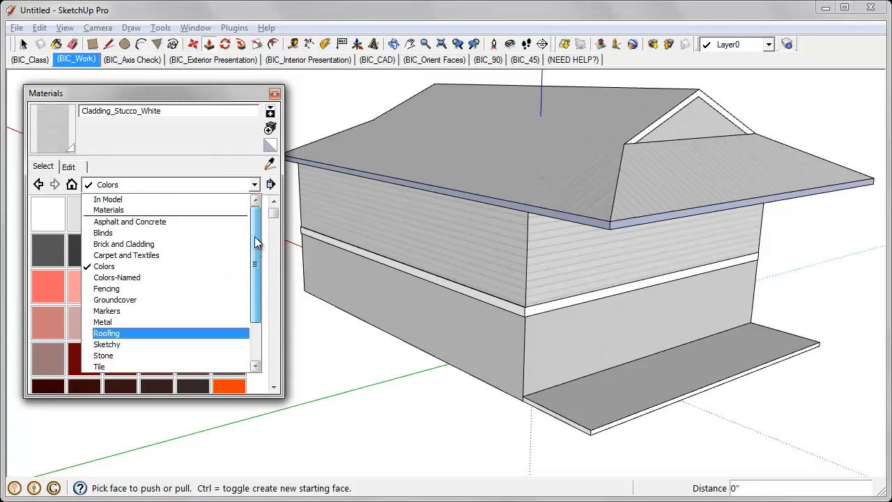
pyautogui.click(173, 219)
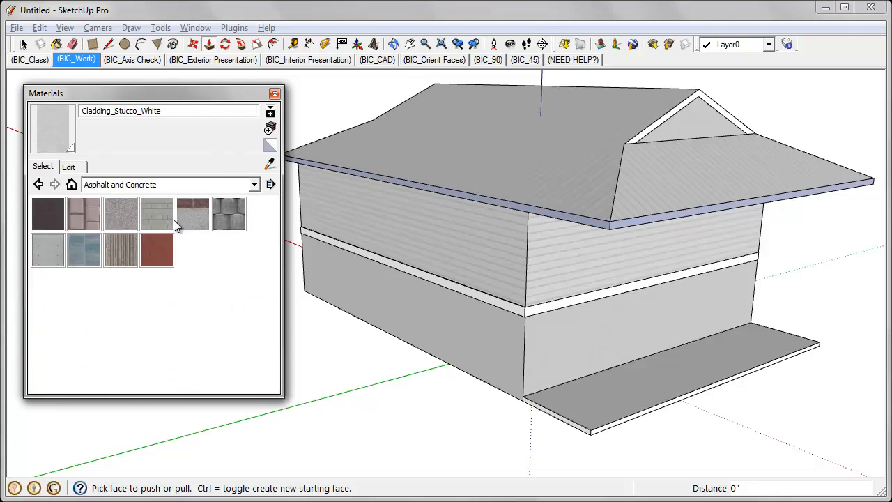
pyautogui.click(125, 223)
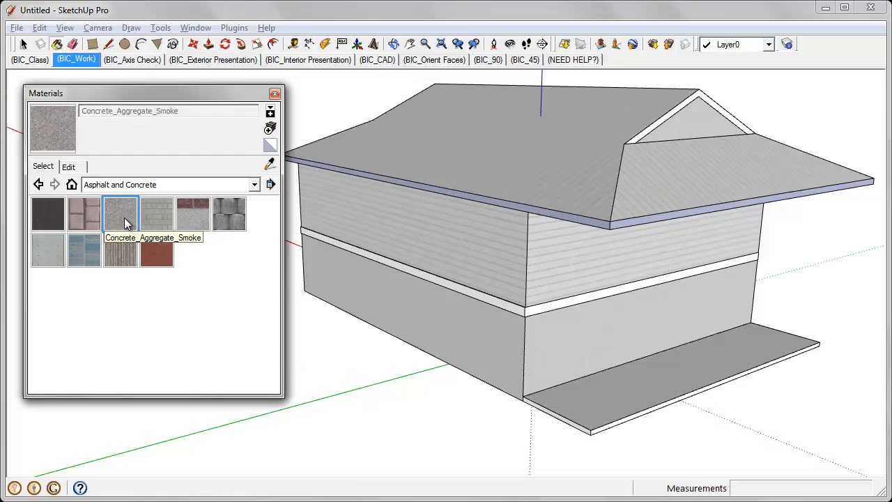
pyautogui.click(636, 403)
# Paint the exposed edge faces of the porch slab with the same smoke aggregate concrete.
pyautogui.scroll(3, 593, 410)
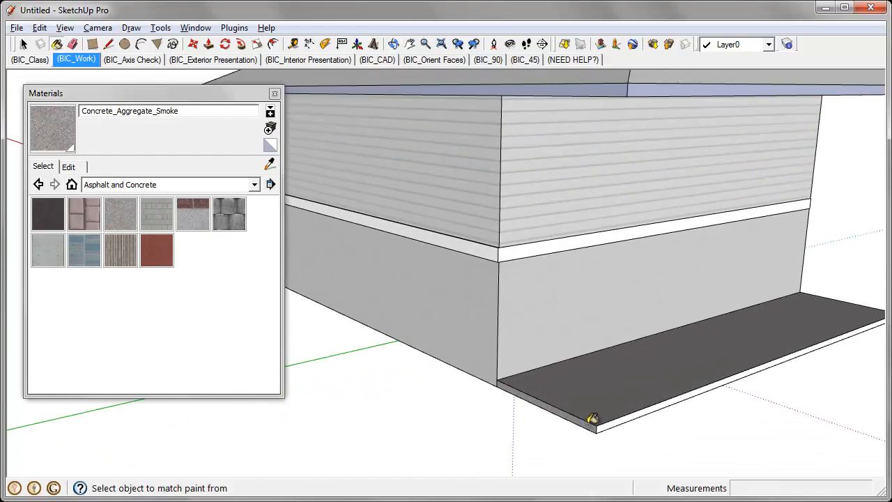
pyautogui.moveTo(558, 395); pyautogui.dragTo(349, 361, button='middle')
pyautogui.scroll(-3, 409, 356)
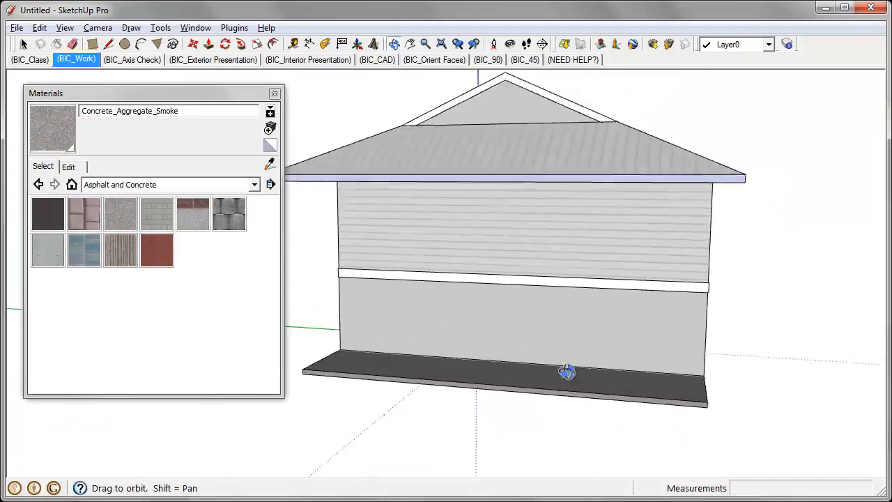
pyautogui.moveTo(567, 372); pyautogui.dragTo(477, 401, button='middle')
pyautogui.scroll(2, 475, 402)
pyautogui.scroll(1, 488, 400)
pyautogui.scroll(-3, 460, 391)
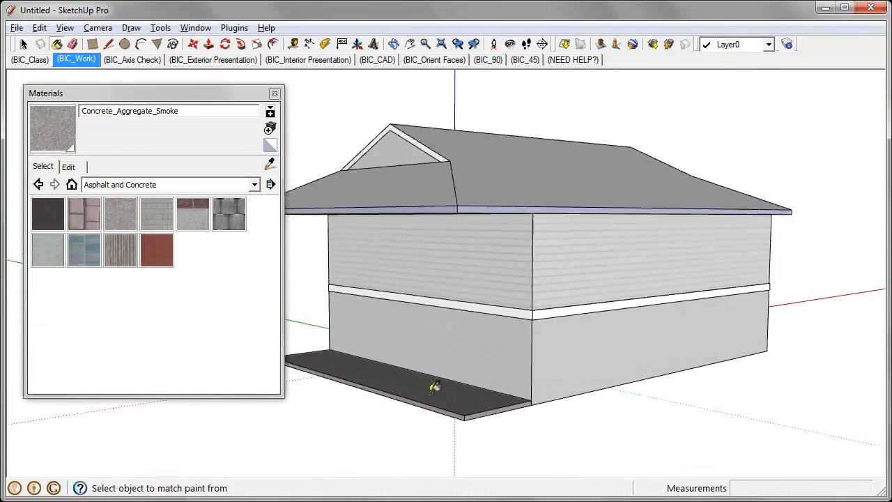
# Recolour the in-model Cladding_Siding_White material orange, with HLS hue 27, saturation 76 and lightness 63.
pyautogui.moveTo(430, 383)
pyautogui.mouseDown(button='middle')
pyautogui.moveTo(616, 396)
pyautogui.moveTo(793, 378)
pyautogui.moveTo(425, 367)
pyautogui.moveTo(460, 411)
pyautogui.mouseUp(button='middle')
pyautogui.moveTo(427, 291); pyautogui.dragTo(457, 292, button='middle')
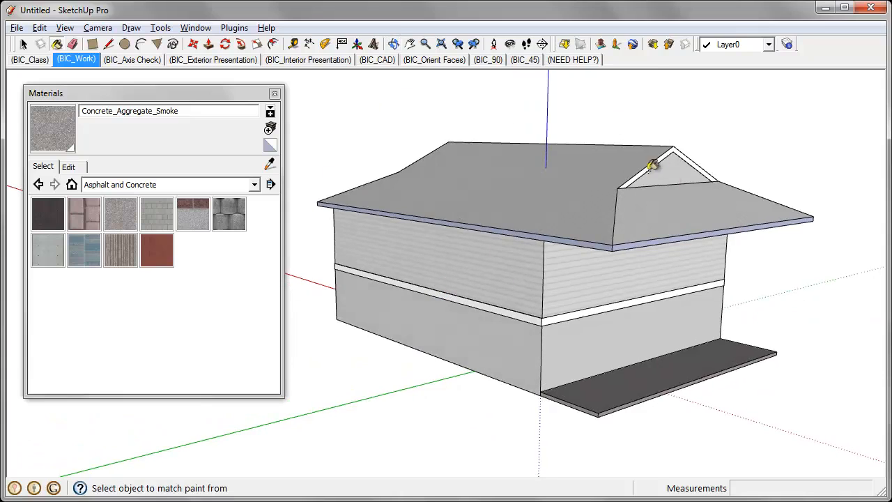
pyautogui.moveTo(654, 167)
pyautogui.mouseDown(button='middle')
pyautogui.moveTo(677, 236)
pyautogui.moveTo(688, 193)
pyautogui.moveTo(676, 179)
pyautogui.mouseUp(button='middle')
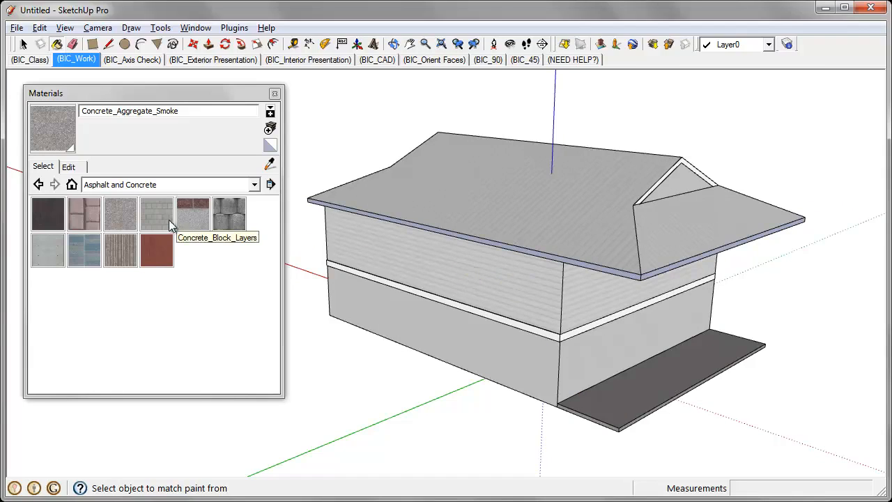
pyautogui.click(72, 185)
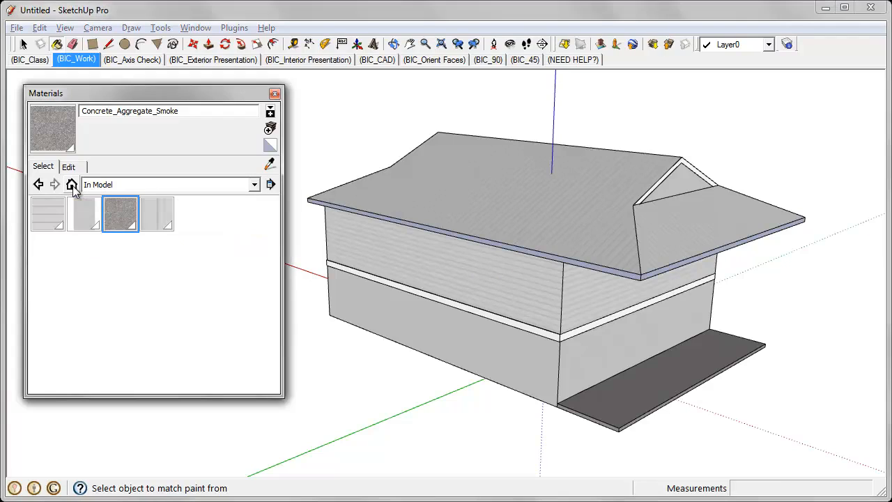
pyautogui.doubleClick(47, 217)
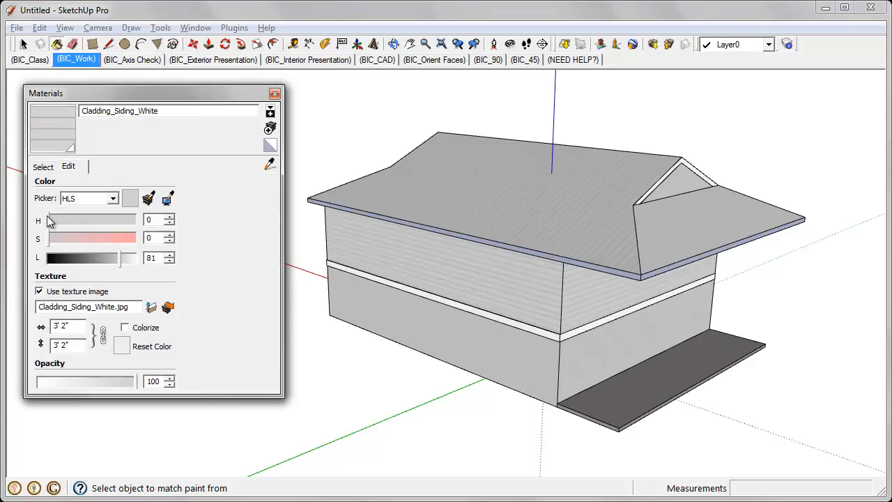
pyautogui.moveTo(56, 239); pyautogui.dragTo(119, 249)
pyautogui.click(55, 222)
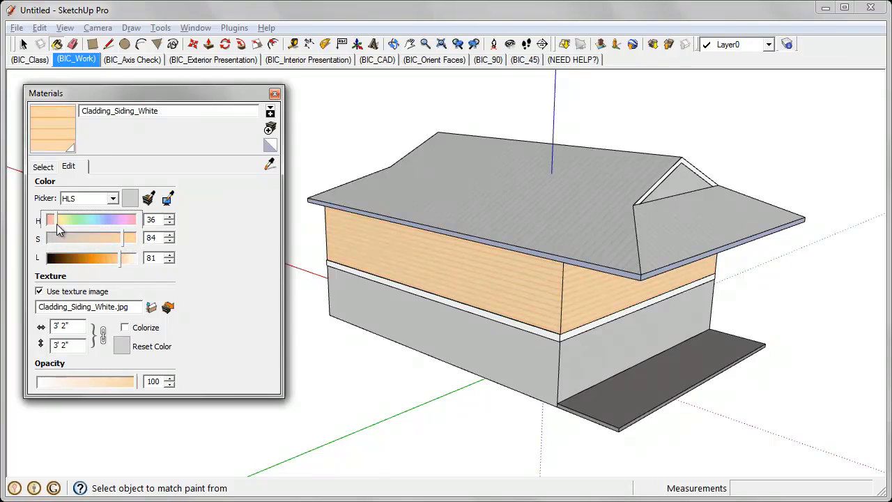
pyautogui.moveTo(119, 264); pyautogui.dragTo(106, 262)
pyautogui.moveTo(614, 379); pyautogui.dragTo(580, 339, button='middle')
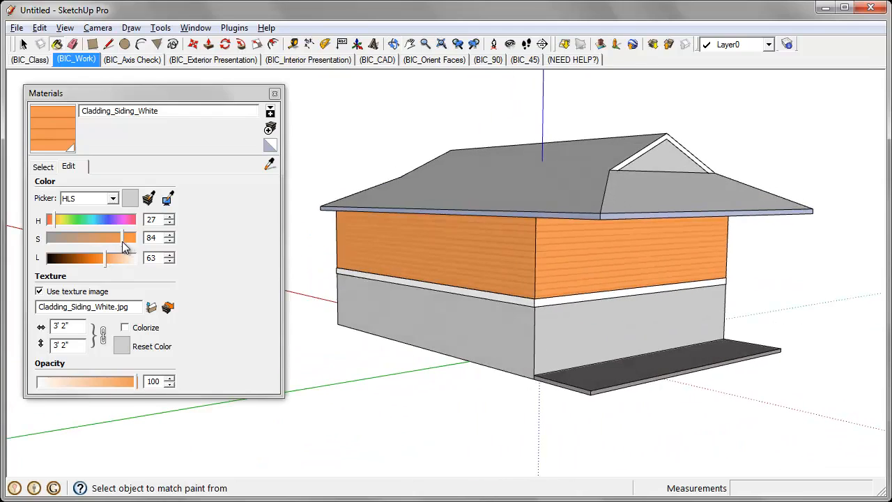
pyautogui.moveTo(122, 241); pyautogui.dragTo(119, 245)
pyautogui.moveTo(479, 253); pyautogui.dragTo(447, 260, button='middle')
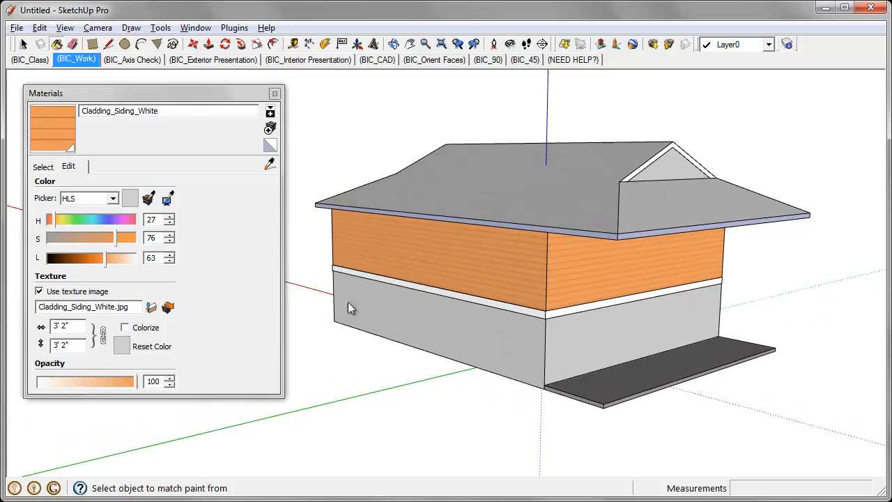
# Match the colour of the in-model Cladding_Stucco_White material to the orange of the upper-storey siding.
pyautogui.click(43, 167)
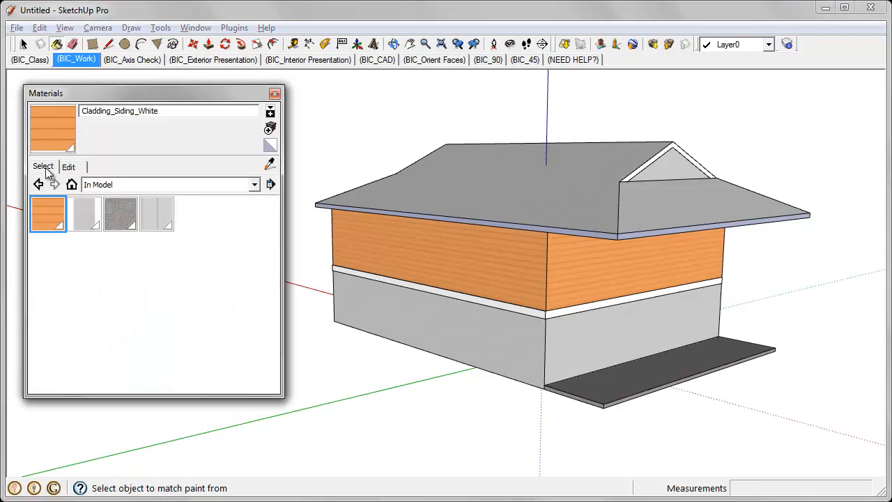
pyautogui.doubleClick(90, 215)
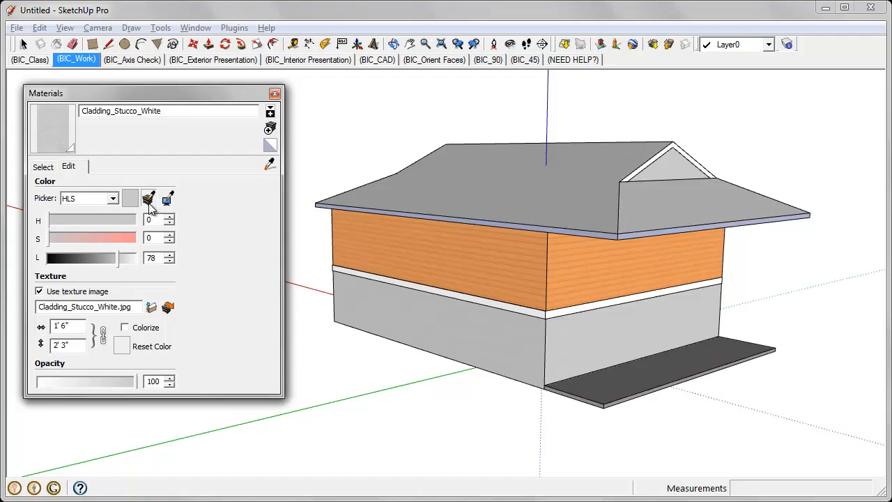
pyautogui.click(148, 200)
pyautogui.click(464, 242)
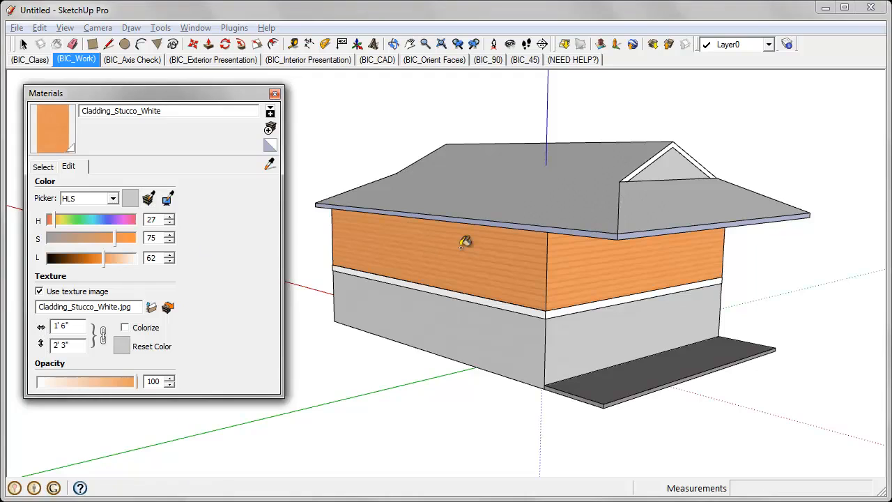
pyautogui.moveTo(460, 314); pyautogui.dragTo(429, 300, button='middle')
pyautogui.scroll(10, 488, 348)
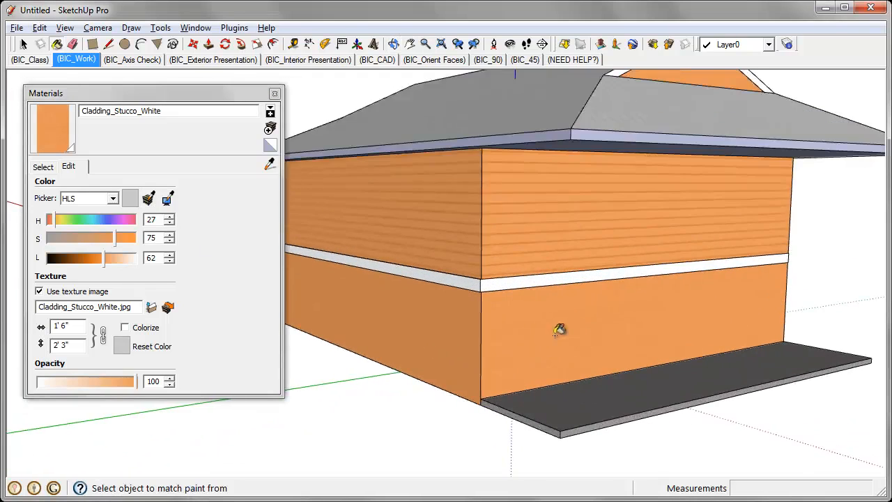
pyautogui.scroll(-10, 560, 328)
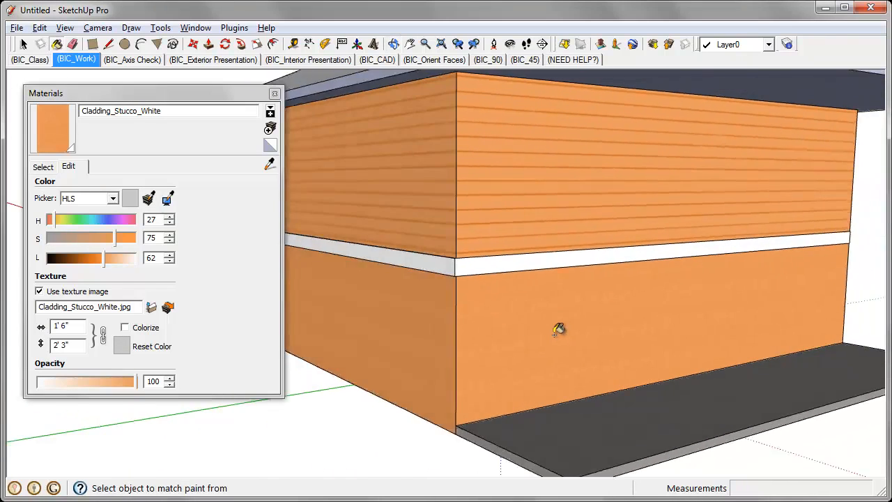
pyautogui.moveTo(559, 329); pyautogui.dragTo(562, 333, button='middle')
pyautogui.moveTo(674, 318); pyautogui.dragTo(658, 314, button='middle')
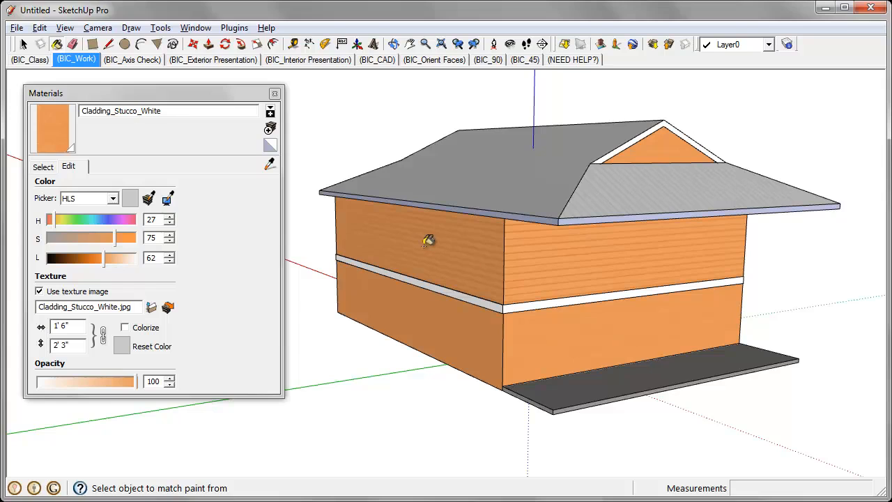
pyautogui.moveTo(419, 235); pyautogui.dragTo(454, 244, button='middle')
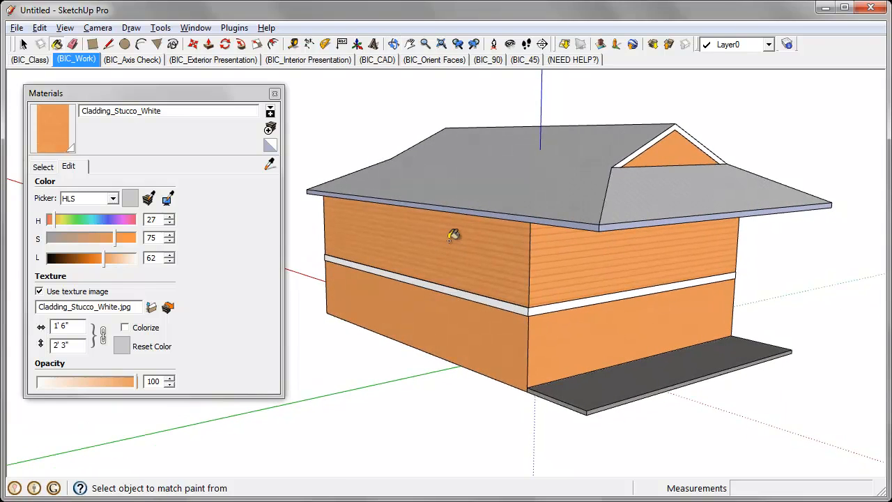
pyautogui.moveTo(519, 302); pyautogui.dragTo(509, 297, button='middle')
# Paint all white floor band and gable trim faces at once with Color_A06 from the Colors materials, replacing every face with matching paint.
pyautogui.click(40, 168)
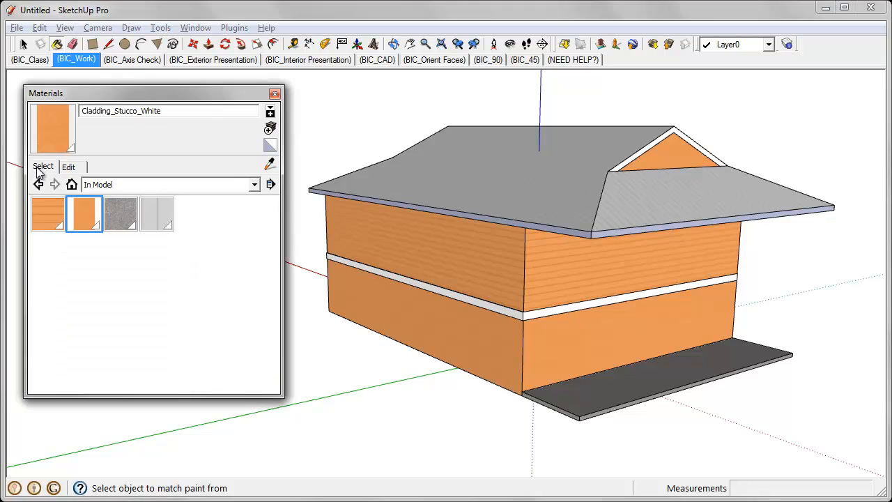
pyautogui.click(156, 182)
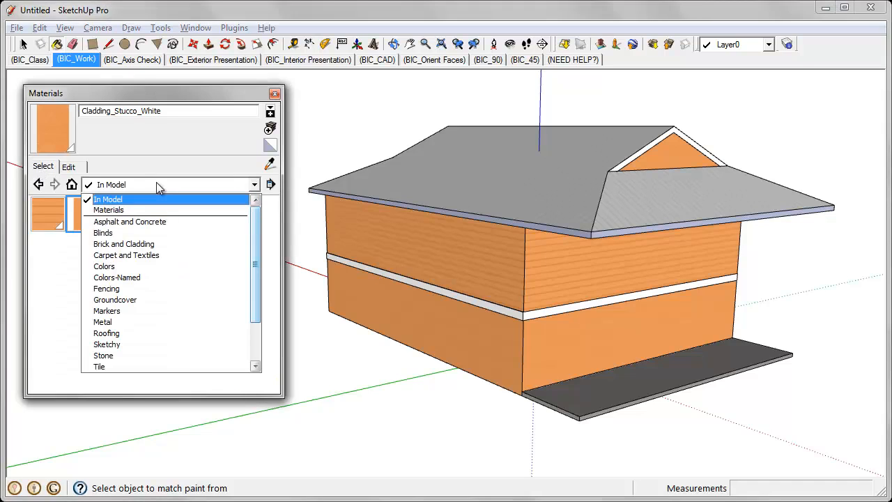
pyautogui.click(158, 266)
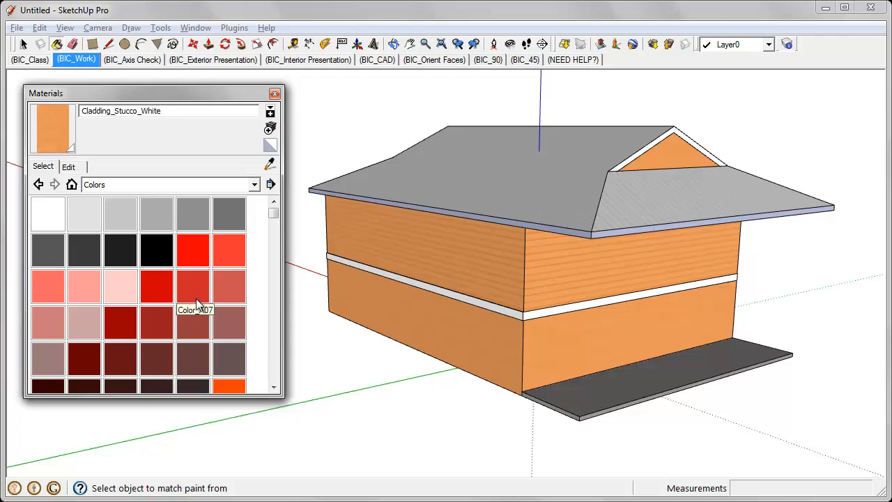
pyautogui.moveTo(516, 308)
pyautogui.mouseDown(button='middle')
pyautogui.moveTo(532, 336)
pyautogui.moveTo(486, 309)
pyautogui.moveTo(499, 288)
pyautogui.moveTo(530, 313)
pyautogui.moveTo(526, 334)
pyautogui.moveTo(548, 361)
pyautogui.mouseUp(button='middle')
pyautogui.moveTo(682, 287)
pyautogui.mouseDown(button='middle')
pyautogui.moveTo(663, 305)
pyautogui.moveTo(654, 295)
pyautogui.mouseUp(button='middle')
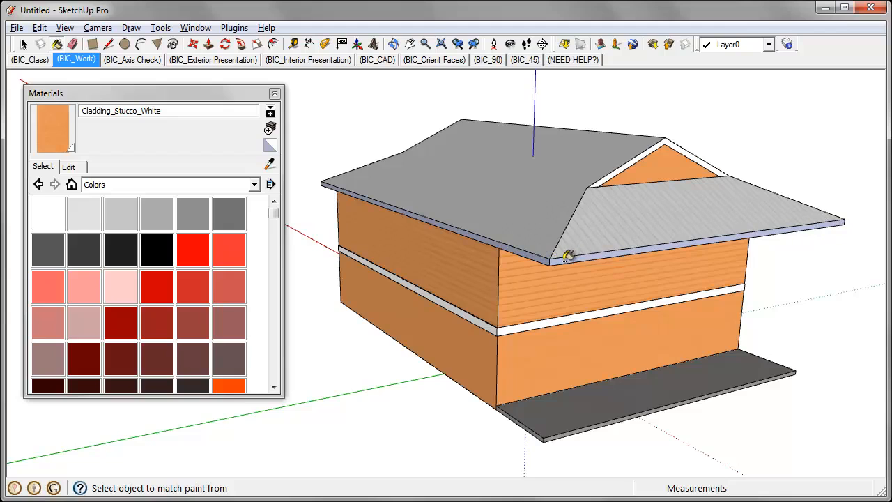
pyautogui.moveTo(511, 242)
pyautogui.mouseDown(button='middle')
pyautogui.moveTo(507, 248)
pyautogui.moveTo(511, 239)
pyautogui.mouseUp(button='middle')
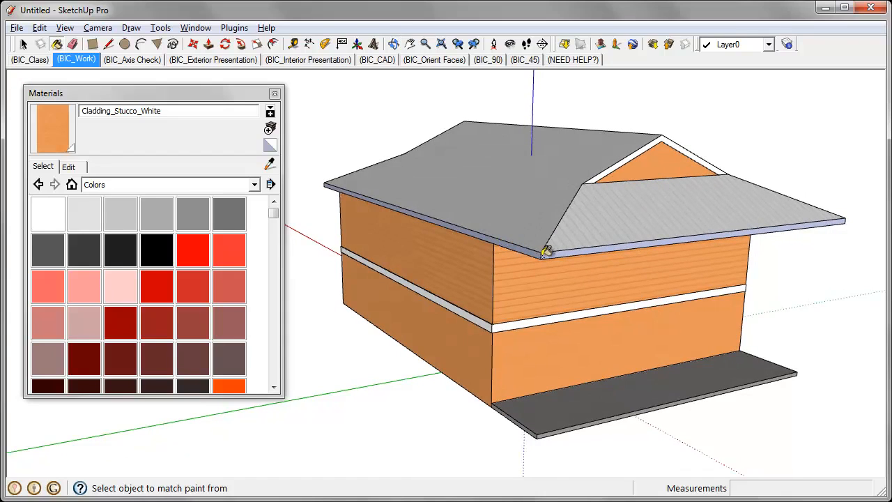
pyautogui.scroll(3, 543, 253)
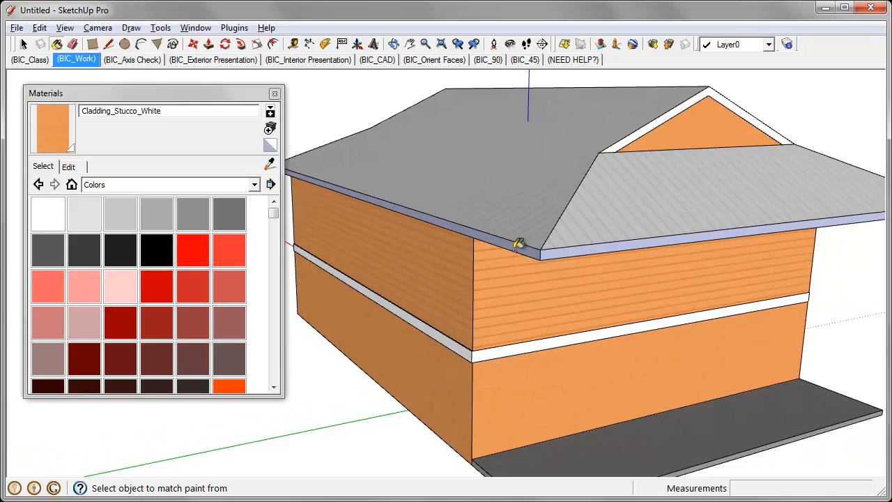
pyautogui.scroll(-1, 527, 240)
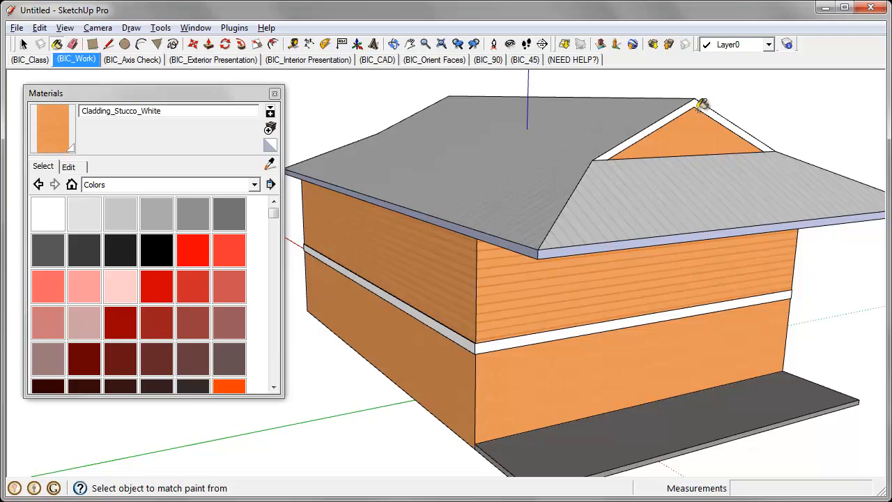
pyautogui.moveTo(599, 260); pyautogui.dragTo(619, 262, button='middle')
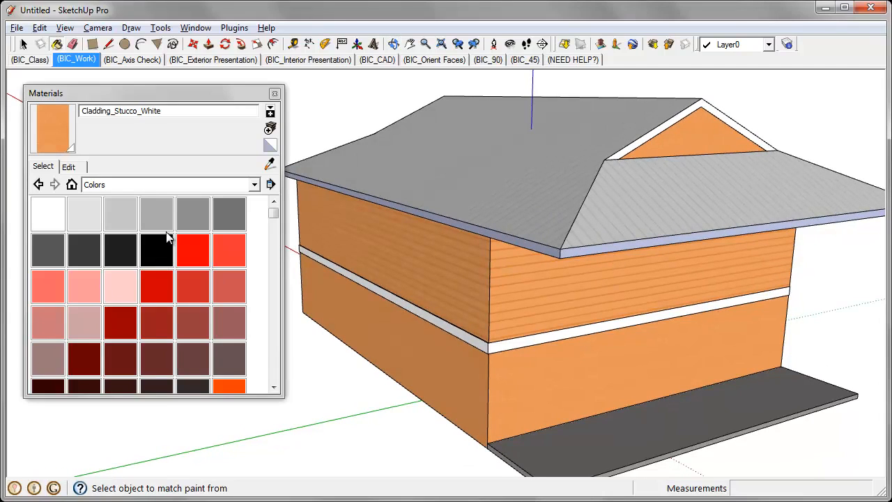
pyautogui.moveTo(598, 314); pyautogui.dragTo(618, 321, button='middle')
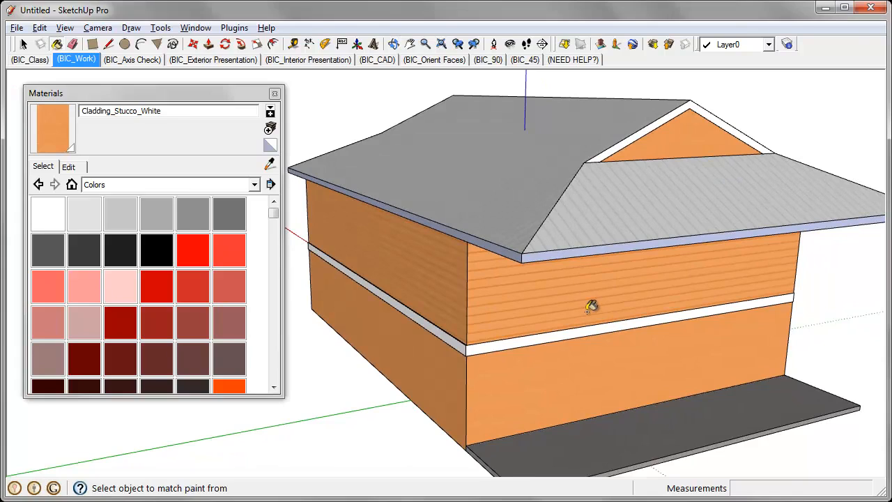
pyautogui.moveTo(562, 340); pyautogui.dragTo(548, 327, button='middle')
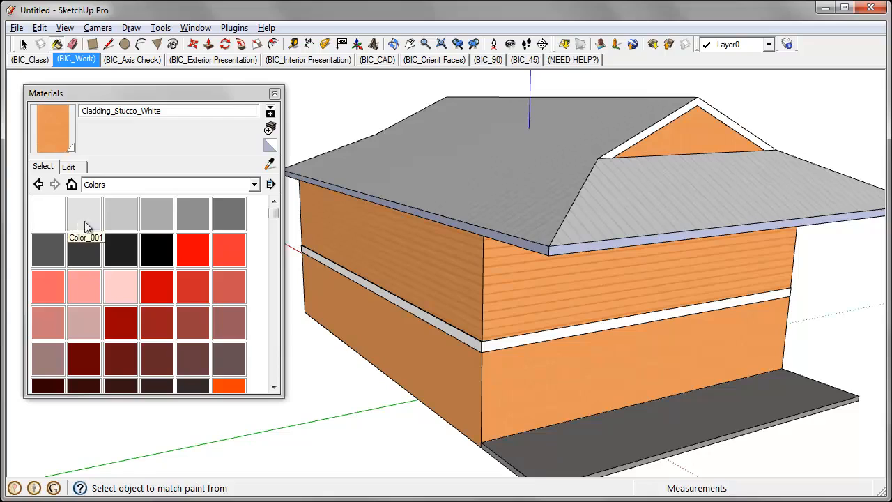
pyautogui.click(159, 284)
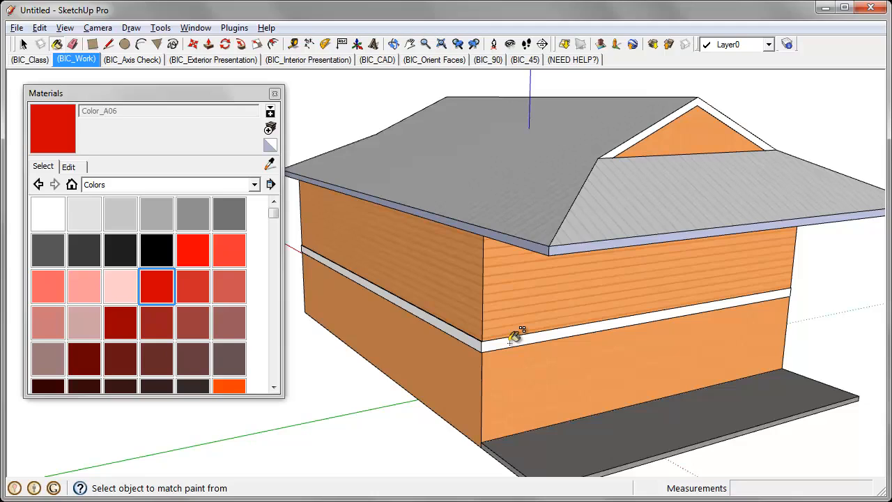
pyautogui.click(514, 337)
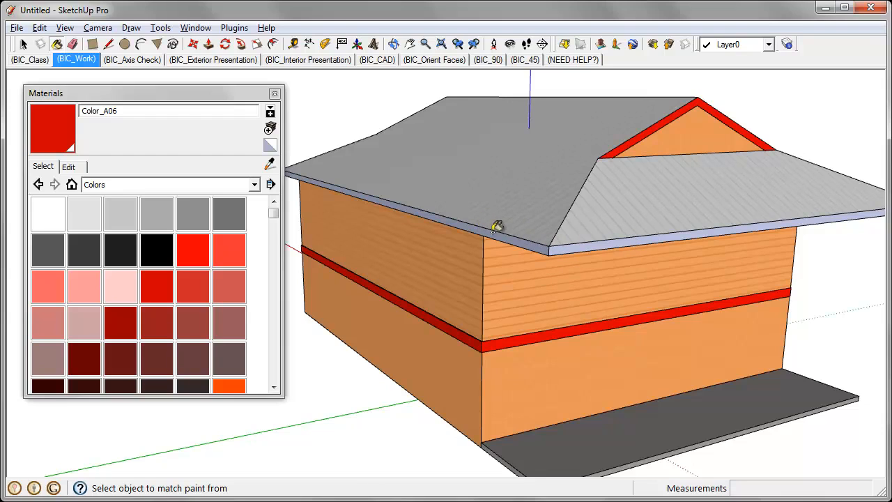
# Paint all unpainted fascia and soffit faces of the roof at once with the same red Color_A06.
pyautogui.moveTo(555, 236); pyautogui.dragTo(547, 238, button='middle')
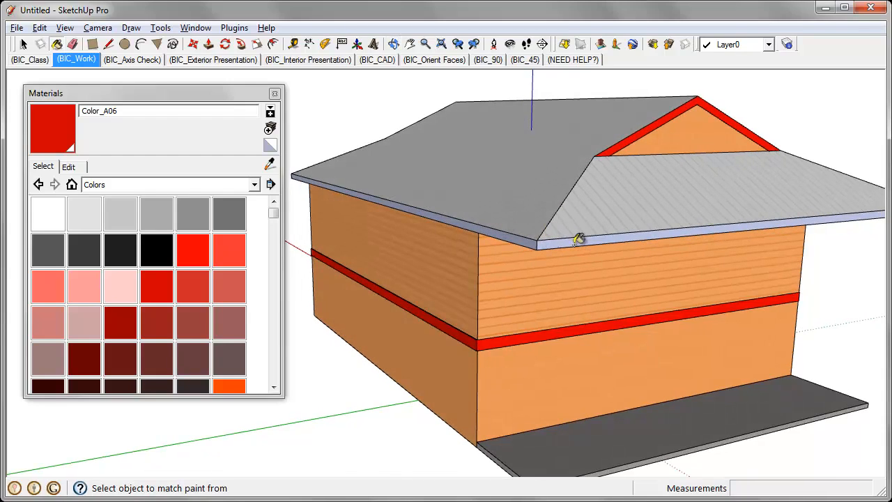
pyautogui.press('shift')
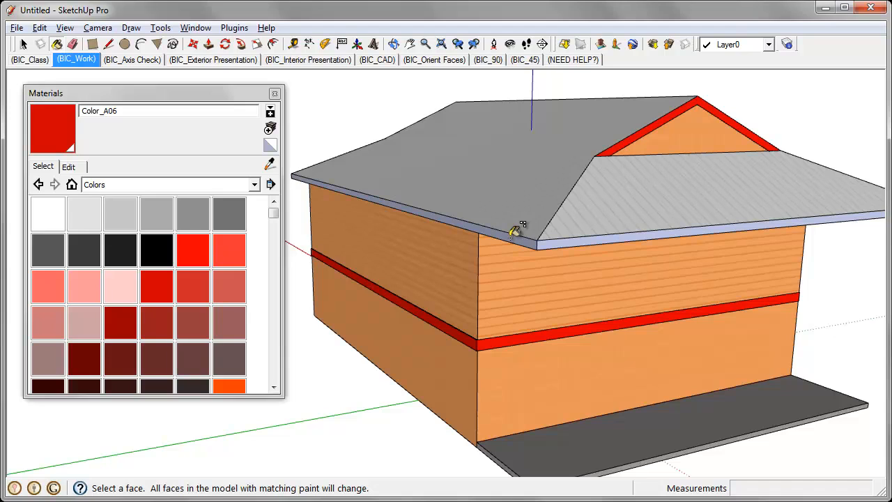
pyautogui.press('alt')
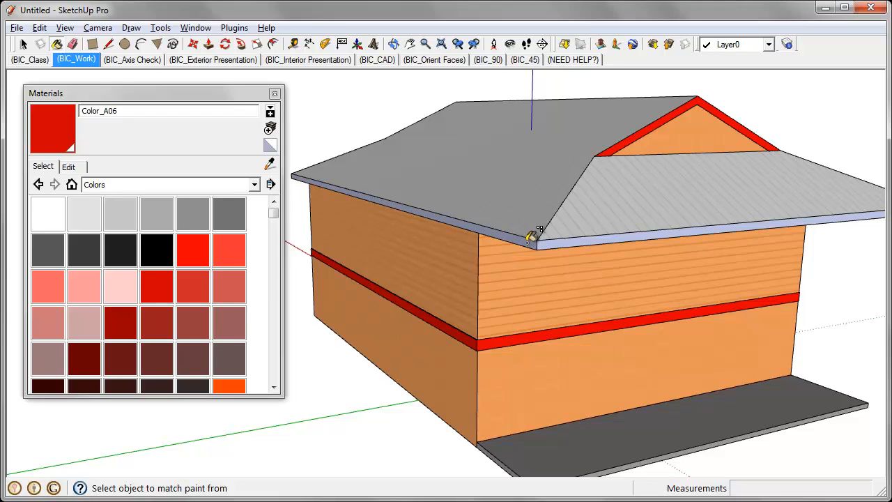
pyautogui.click(533, 235)
pyautogui.moveTo(547, 365); pyautogui.dragTo(354, 314, button='middle')
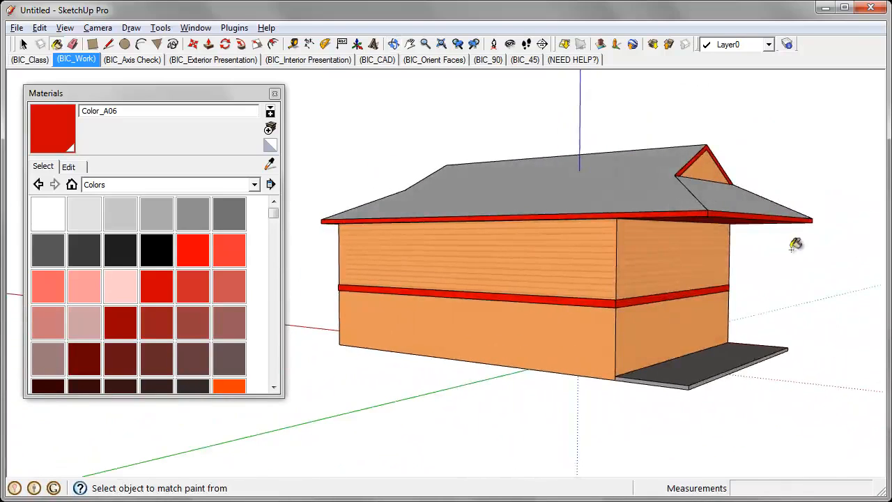
pyautogui.moveTo(797, 243); pyautogui.dragTo(609, 135, button='middle')
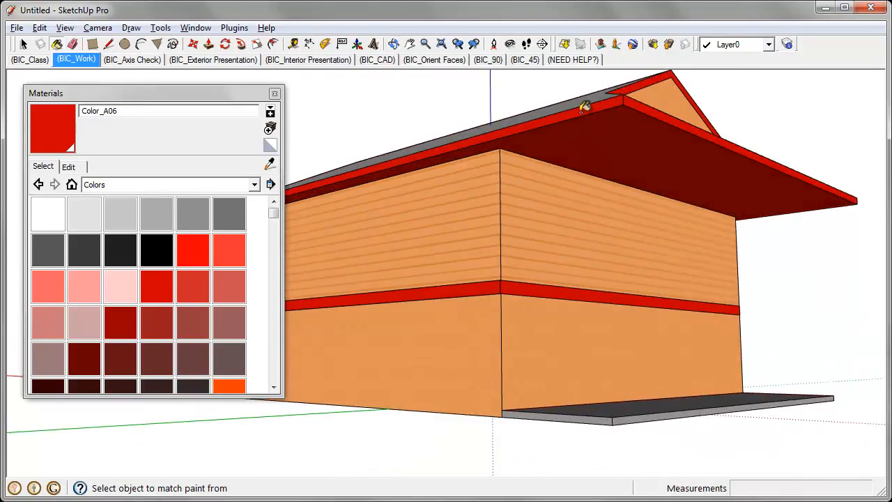
pyautogui.moveTo(667, 185); pyautogui.dragTo(695, 223, button='middle')
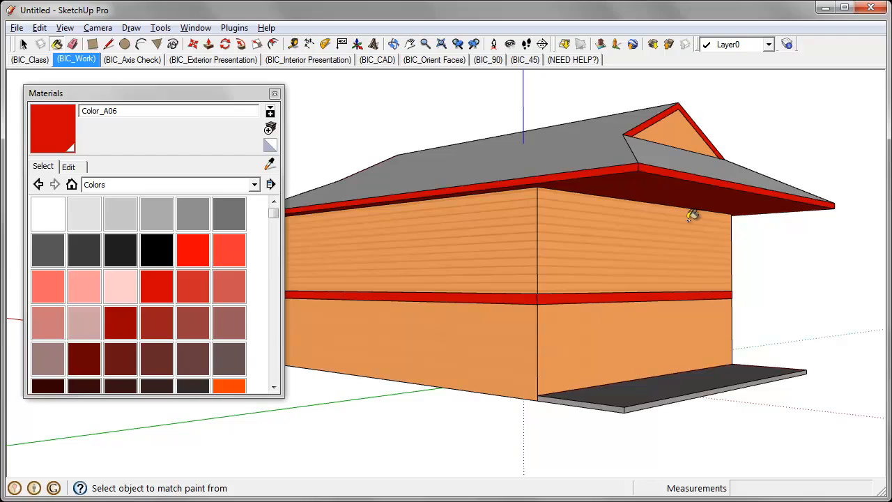
# Recolour the Color_A06 material on the floor band, gable trim and roof fascia to white by raising its HLS lightness to 100.
pyautogui.moveTo(692, 215); pyautogui.dragTo(638, 214, button='middle')
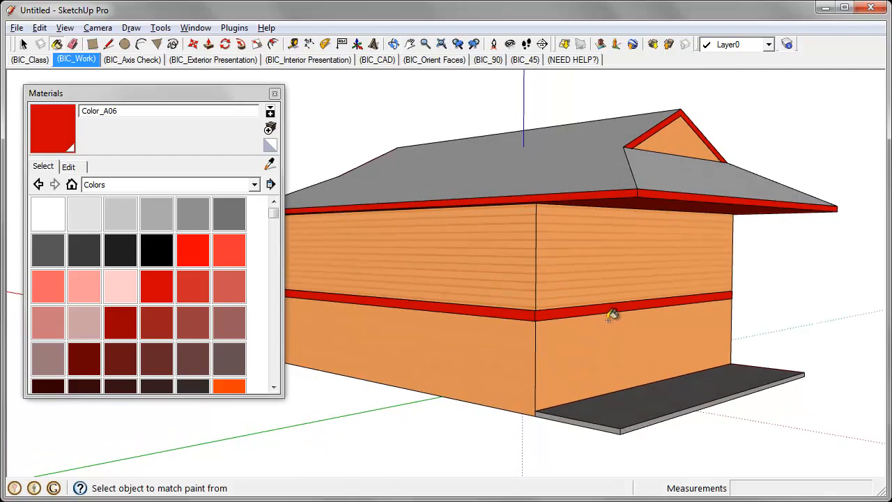
pyautogui.moveTo(649, 181)
pyautogui.mouseDown(button='middle')
pyautogui.moveTo(642, 237)
pyautogui.moveTo(623, 243)
pyautogui.mouseUp(button='middle')
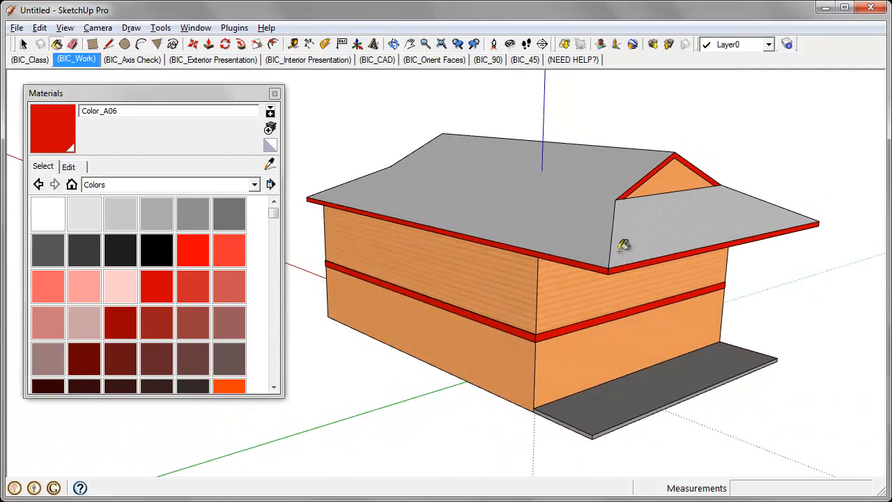
pyautogui.click(69, 168)
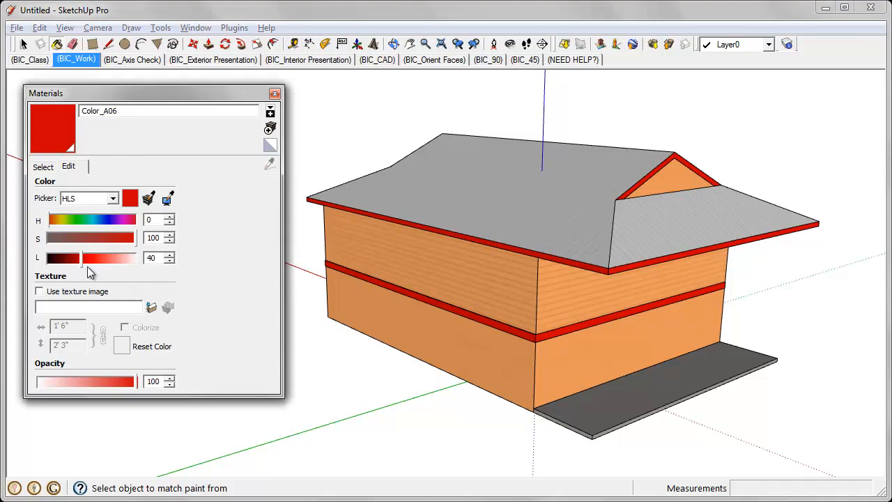
pyautogui.moveTo(80, 260); pyautogui.dragTo(150, 272)
pyautogui.moveTo(592, 367)
pyautogui.mouseDown(button='middle')
pyautogui.moveTo(590, 306)
pyautogui.moveTo(371, 295)
pyautogui.moveTo(586, 309)
pyautogui.moveTo(621, 341)
pyautogui.mouseUp(button='middle')
pyautogui.press('alt')
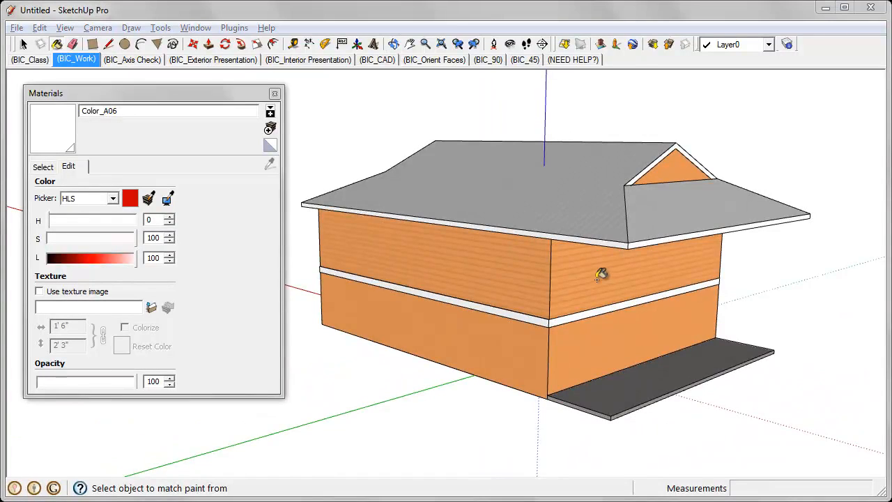
pyautogui.moveTo(661, 251)
pyautogui.mouseDown(button='middle')
pyautogui.moveTo(639, 258)
pyautogui.moveTo(659, 268)
pyautogui.mouseUp(button='middle')
pyautogui.moveTo(552, 318); pyautogui.dragTo(564, 313, button='middle')
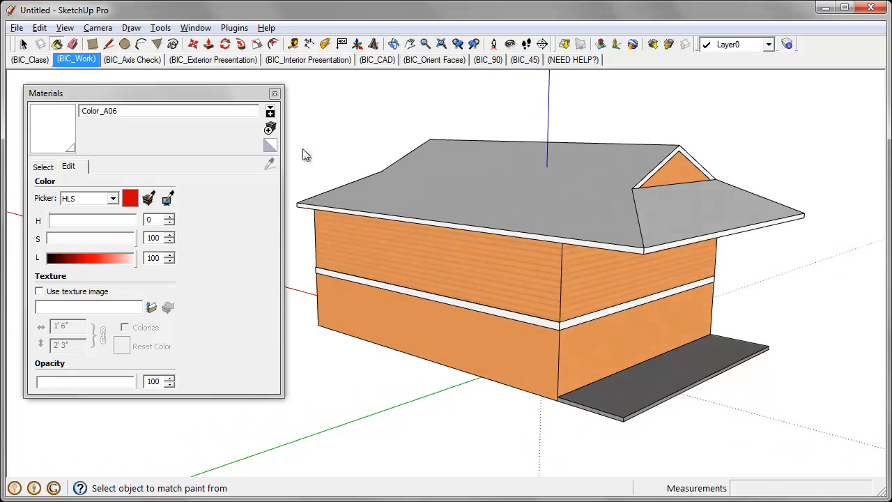
pyautogui.click(274, 93)
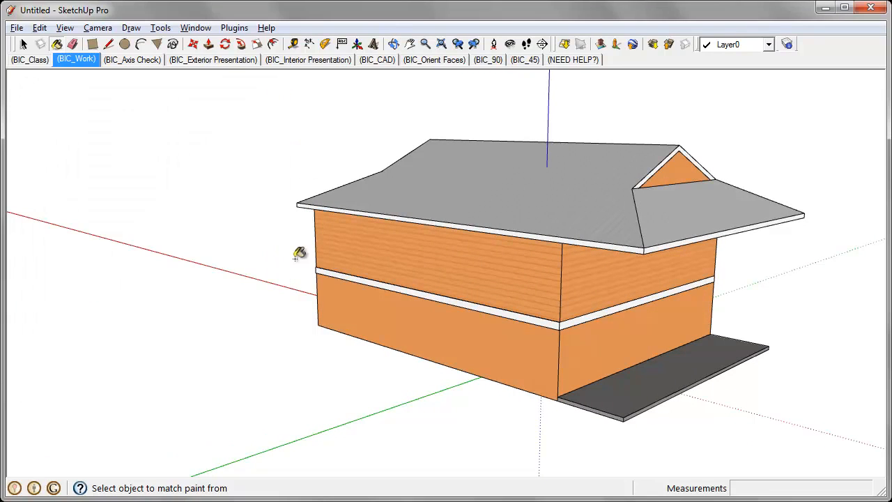
# Start the Tape Measure tool for the long lower-storey wall of the building.
pyautogui.moveTo(300, 254)
pyautogui.mouseDown(button='middle')
pyautogui.moveTo(391, 285)
pyautogui.moveTo(647, 313)
pyautogui.moveTo(423, 275)
pyautogui.moveTo(462, 235)
pyautogui.moveTo(420, 243)
pyautogui.mouseUp(button='middle')
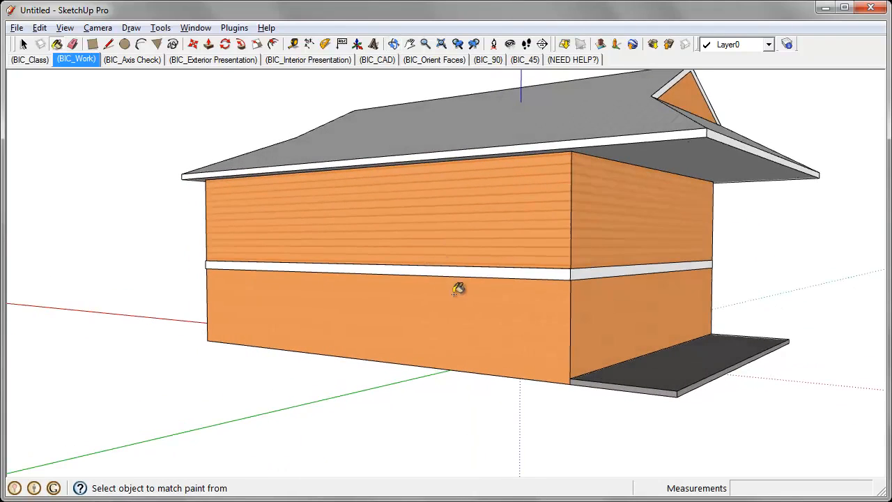
pyautogui.moveTo(458, 288); pyautogui.dragTo(454, 281, button='middle')
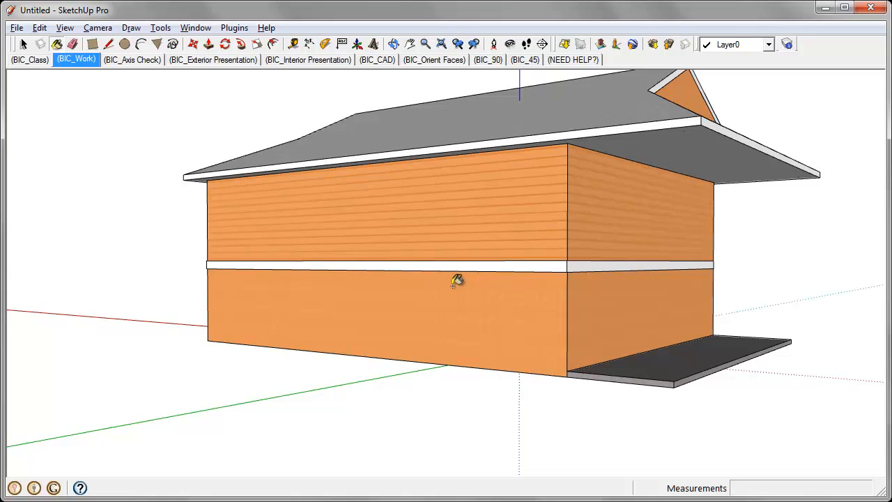
pyautogui.moveTo(305, 223); pyautogui.dragTo(307, 245, button='middle')
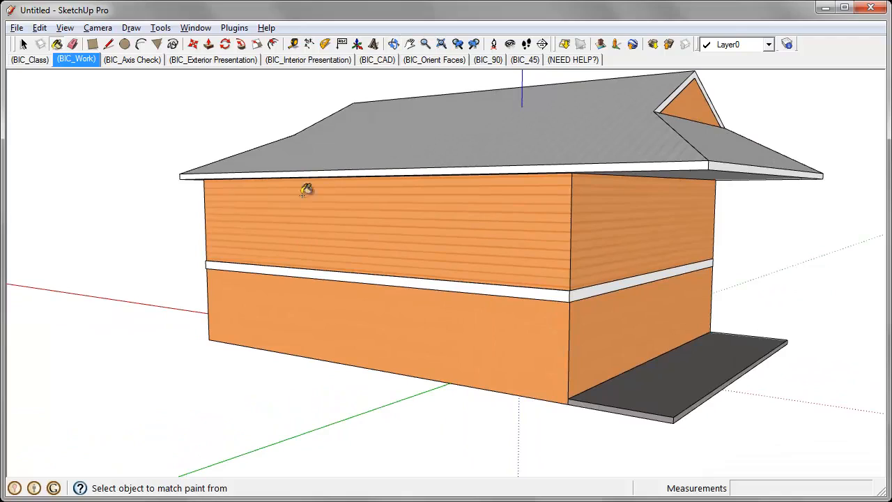
pyautogui.click(294, 45)
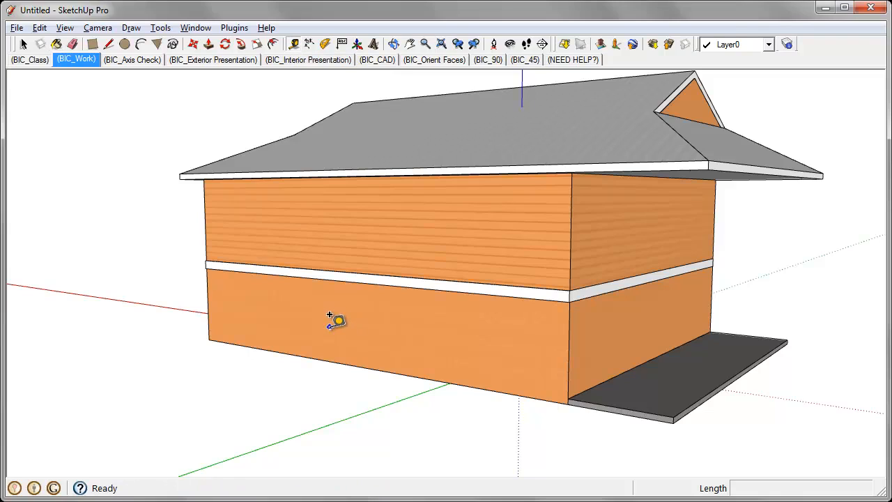
# Place a horizontal guide 8' above the base edge of the long wall.
pyautogui.moveTo(304, 309); pyautogui.dragTo(320, 306, button='middle')
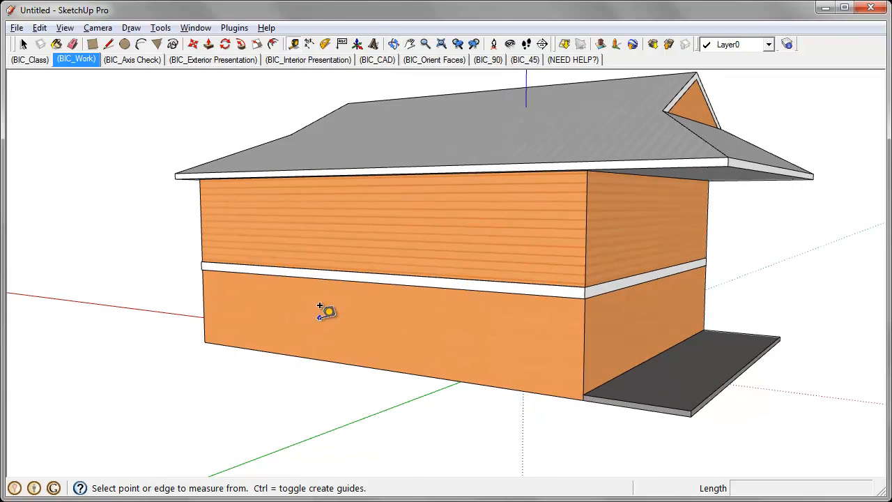
pyautogui.click(282, 353)
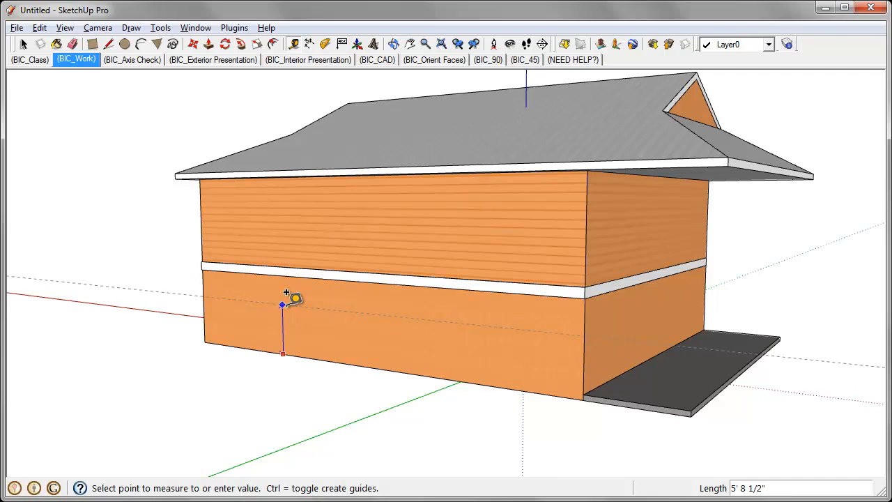
pyautogui.press('Return')
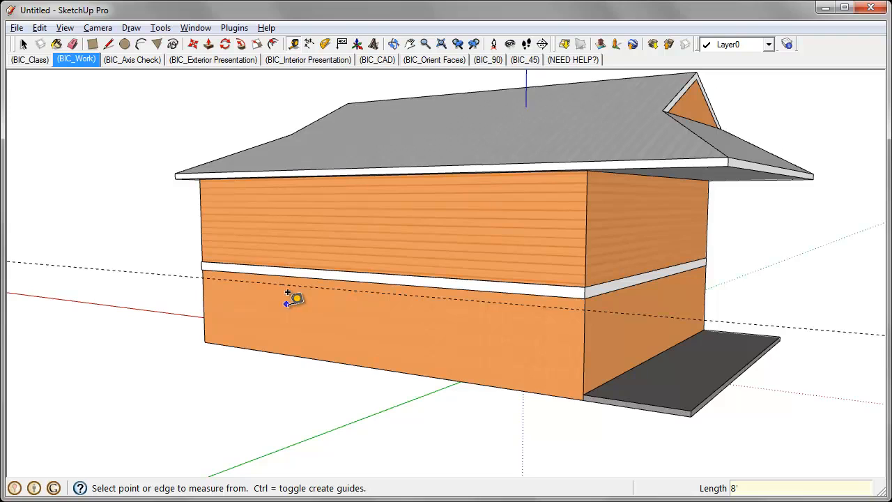
# Measure up the end wall from the slab edge, and undo the guide placed on the long wall.
pyautogui.moveTo(449, 348); pyautogui.dragTo(376, 335, button='middle')
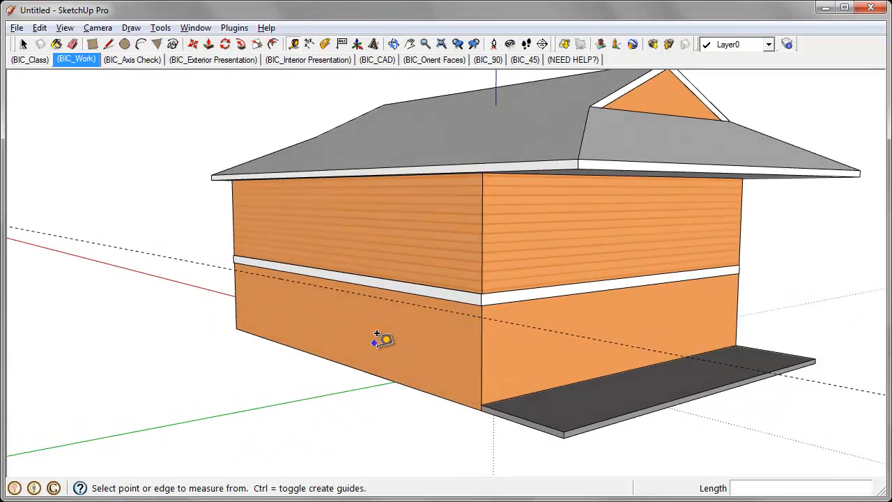
pyautogui.scroll(2, 538, 380)
pyautogui.click(534, 391)
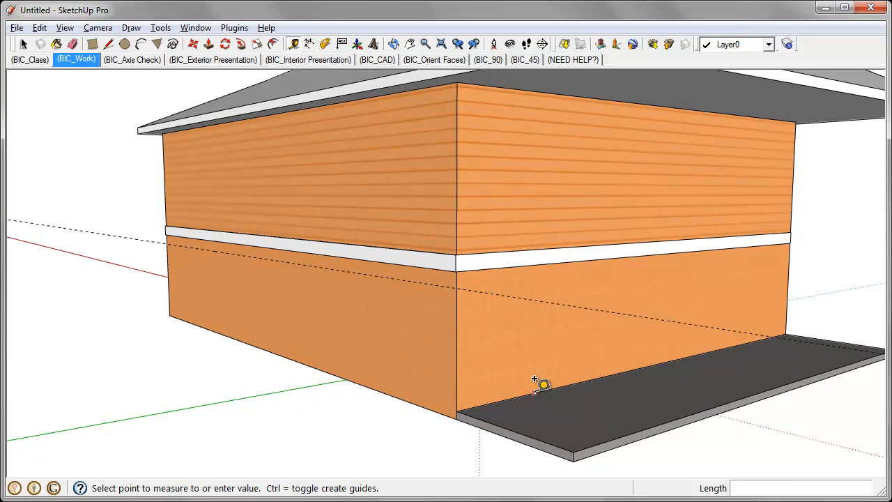
pyautogui.click(535, 338)
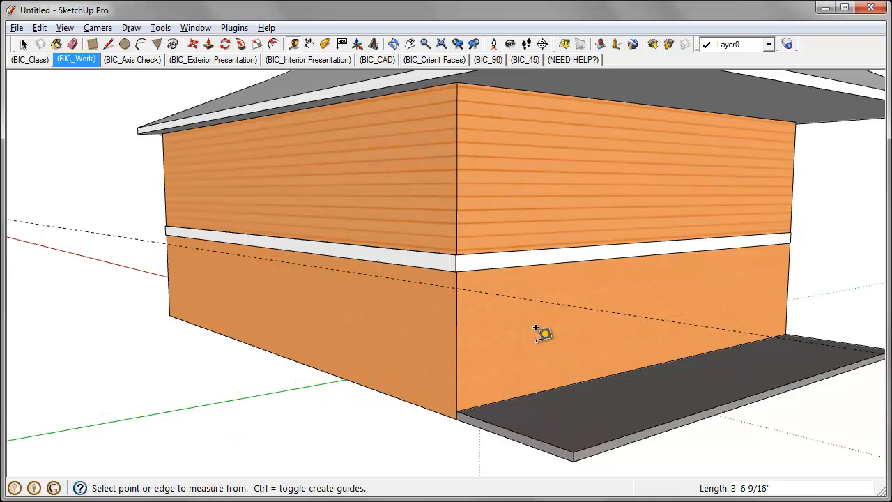
pyautogui.moveTo(512, 330); pyautogui.dragTo(458, 304, button='middle')
pyautogui.click(39, 28)
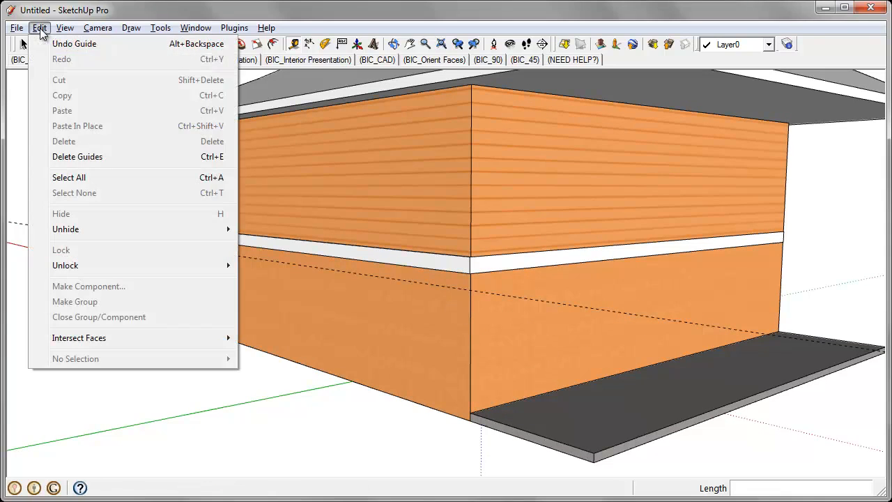
pyautogui.click(45, 44)
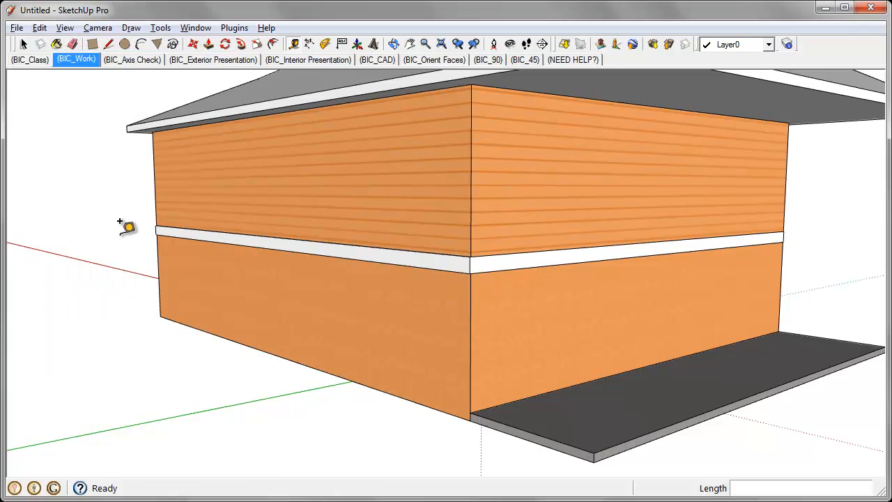
# Place a horizontal guide 8' above the slab on the end wall and a matching one on the long wall meeting it at the corner.
pyautogui.click(566, 387)
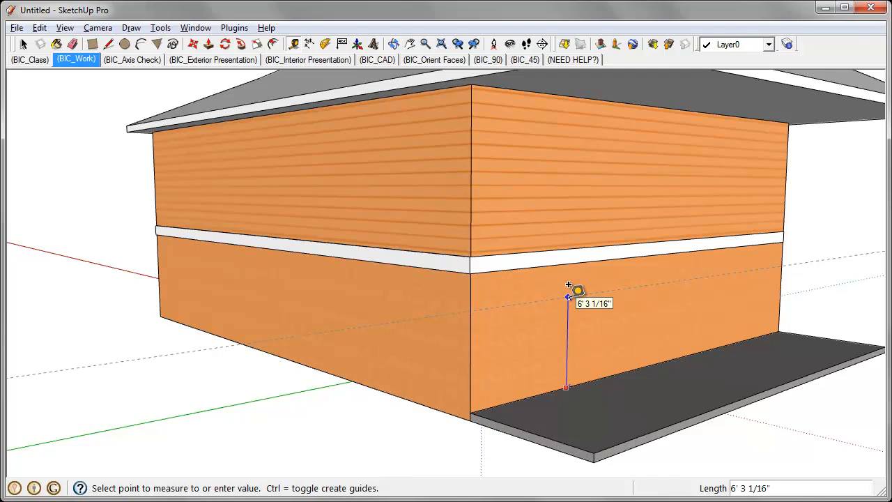
pyautogui.write('8')
pyautogui.press('Return')
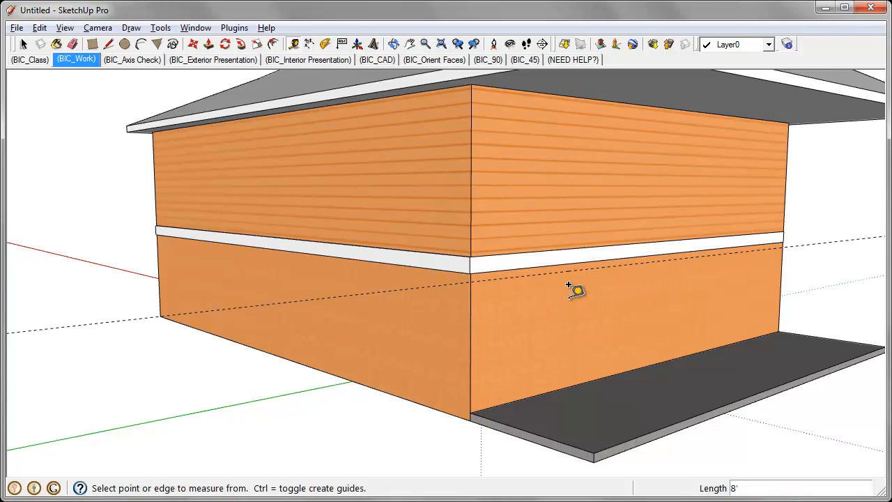
pyautogui.click(388, 391)
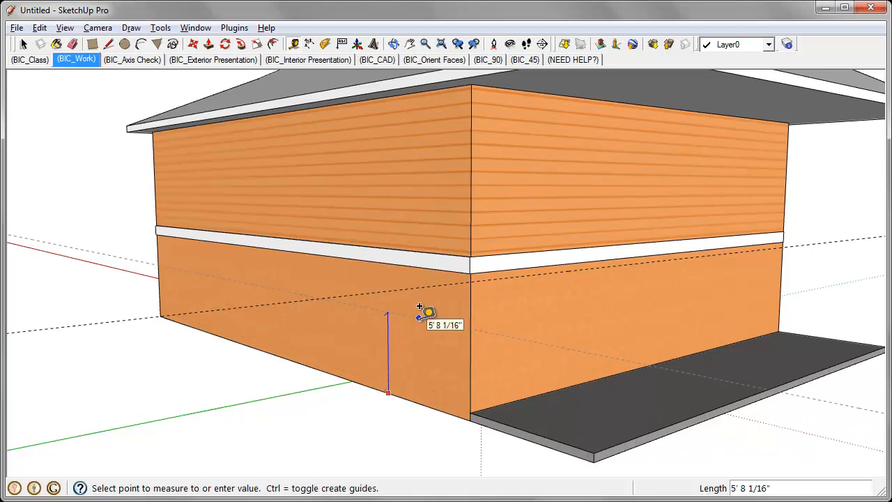
pyautogui.click(473, 272)
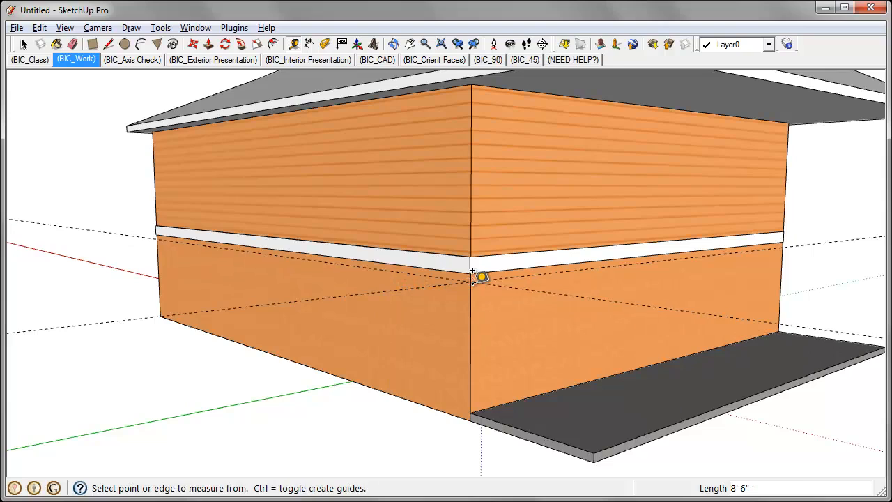
# Place a horizontal guide on the upper long wall, 8' above the edge where the wall meets the white trim band.
pyautogui.moveTo(508, 358); pyautogui.dragTo(580, 372, button='middle')
pyautogui.scroll(-1, 501, 310)
pyautogui.moveTo(500, 311); pyautogui.dragTo(522, 332, button='middle')
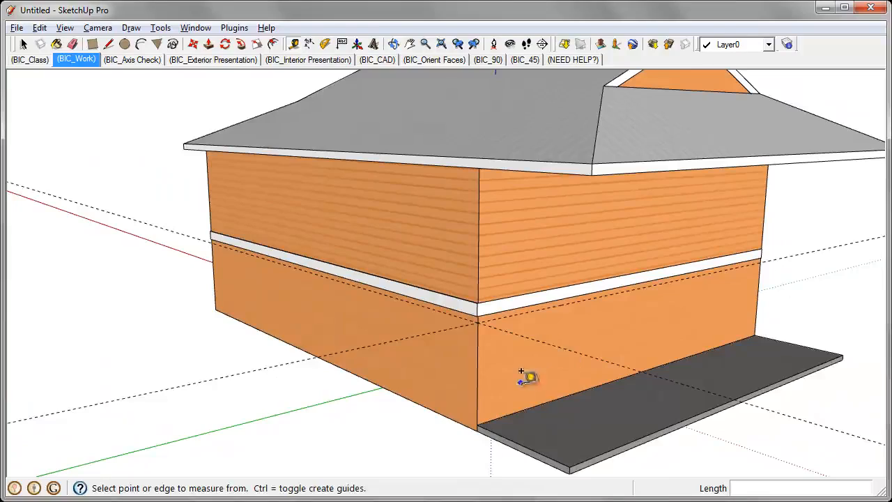
pyautogui.moveTo(528, 374)
pyautogui.mouseDown(button='middle')
pyautogui.moveTo(547, 370)
pyautogui.moveTo(519, 379)
pyautogui.moveTo(526, 371)
pyautogui.mouseUp(button='middle')
pyautogui.moveTo(273, 265)
pyautogui.mouseDown(button='middle')
pyautogui.moveTo(284, 293)
pyautogui.moveTo(283, 278)
pyautogui.mouseUp(button='middle')
pyautogui.scroll(3, 306, 261)
pyautogui.scroll(8, 295, 263)
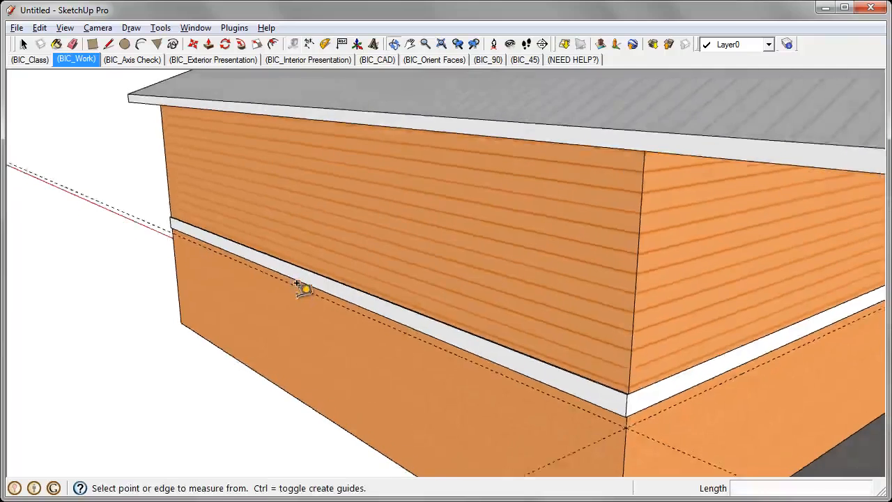
pyautogui.scroll(6, 251, 256)
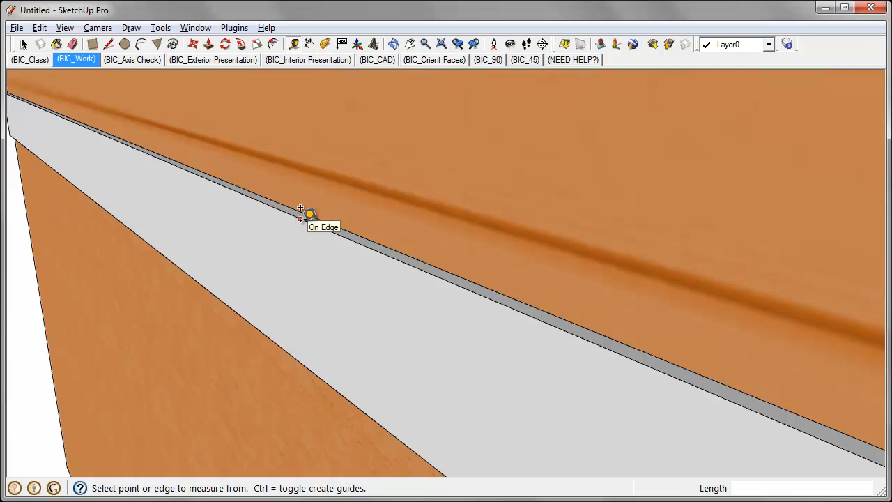
pyautogui.scroll(1, 349, 220)
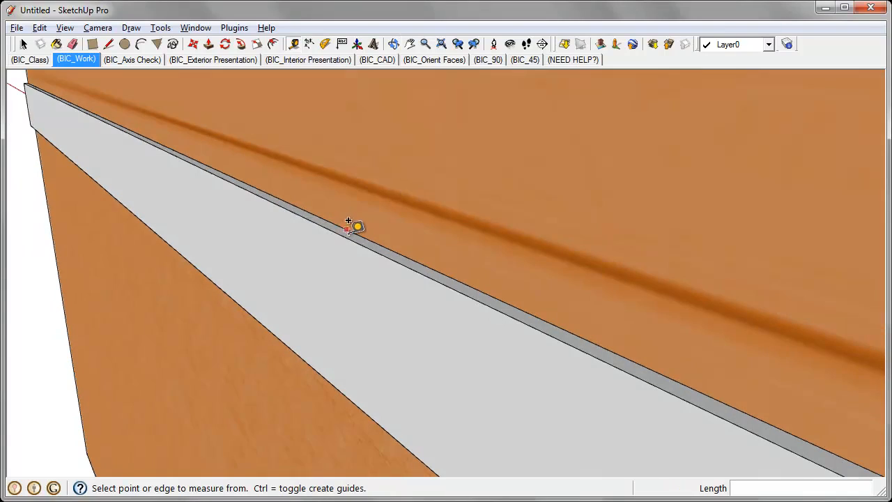
pyautogui.scroll(1, 352, 221)
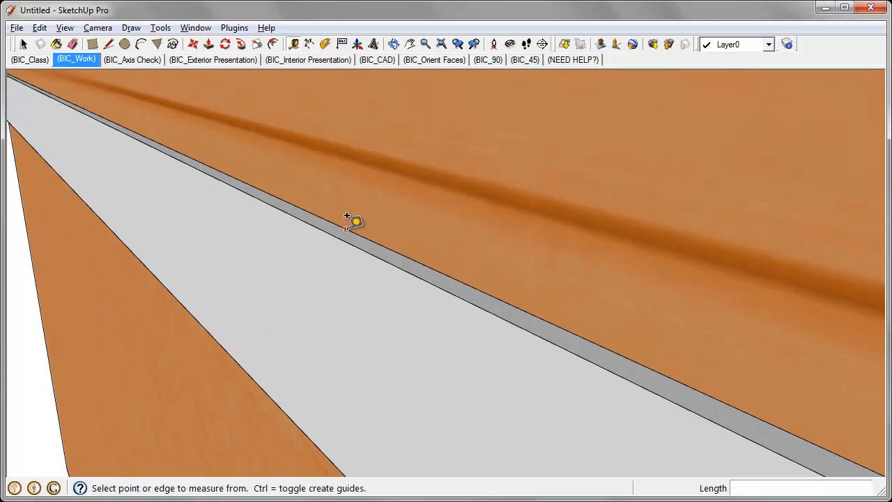
pyautogui.click(348, 220)
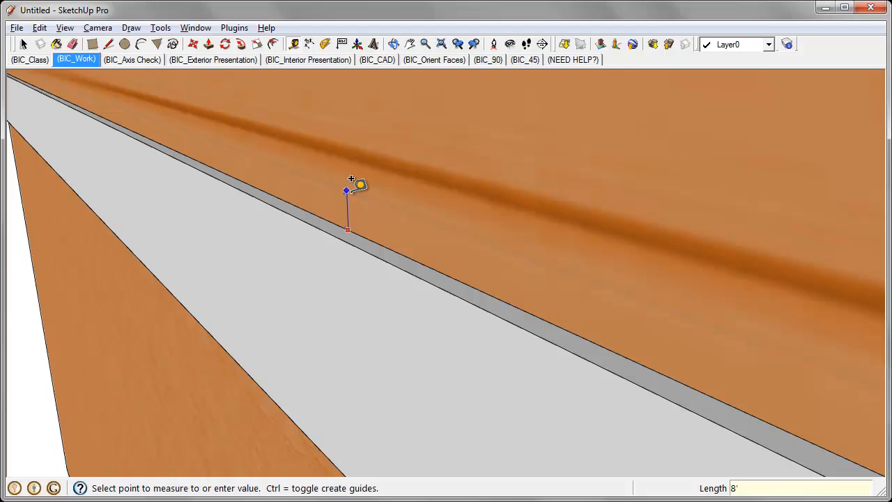
pyautogui.press('Escape')
pyautogui.scroll(-8, 352, 180)
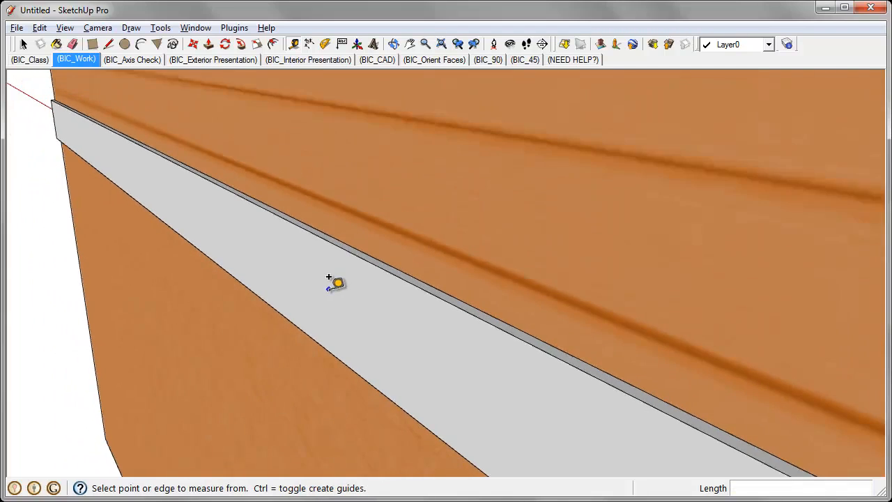
pyautogui.scroll(-10, 265, 244)
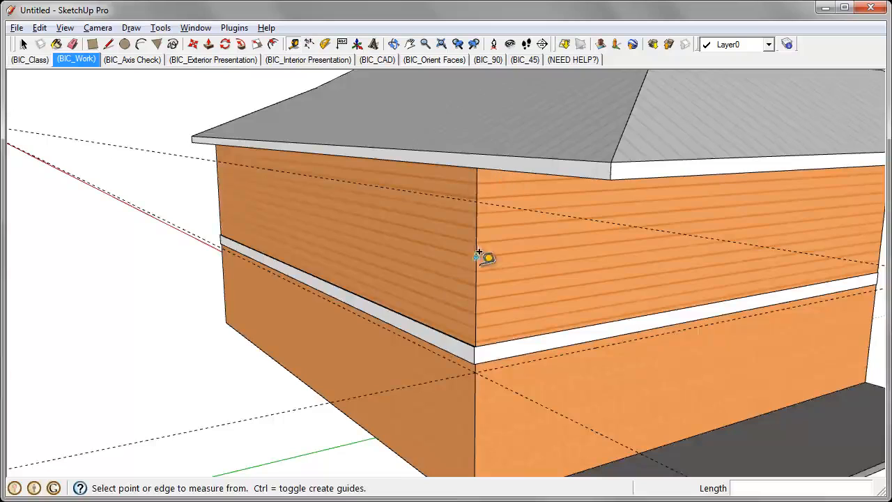
# Place a horizontal guide on the upper end wall, 8' above the top of the white trim band.
pyautogui.moveTo(476, 240); pyautogui.dragTo(497, 252, button='middle')
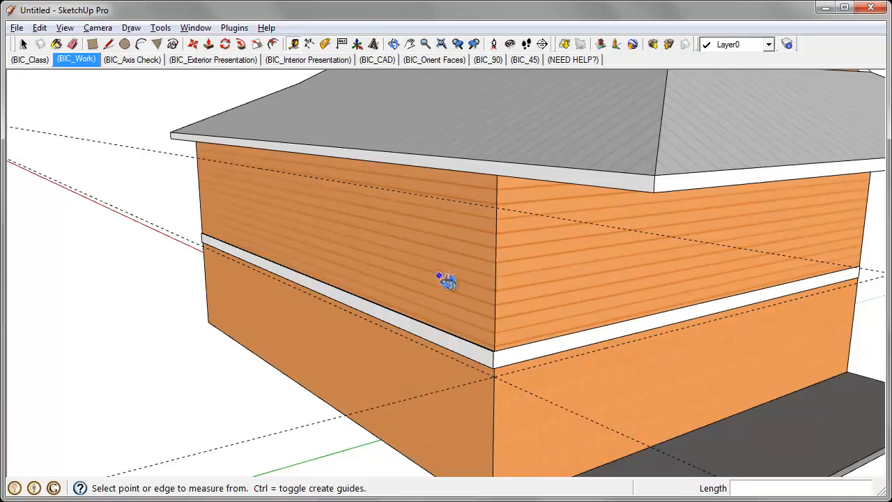
pyautogui.scroll(2, 583, 341)
pyautogui.scroll(2, 565, 359)
pyautogui.moveTo(563, 368); pyautogui.dragTo(561, 332, button='middle')
pyautogui.scroll(1, 563, 310)
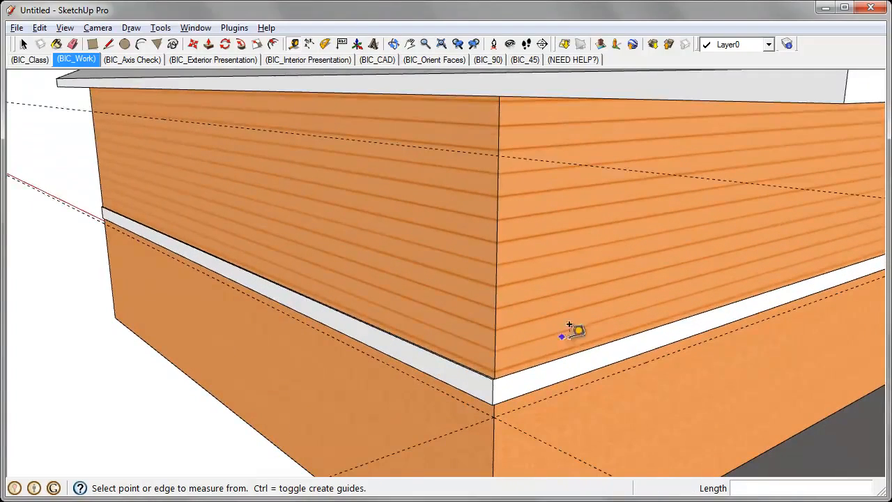
pyautogui.click(604, 333)
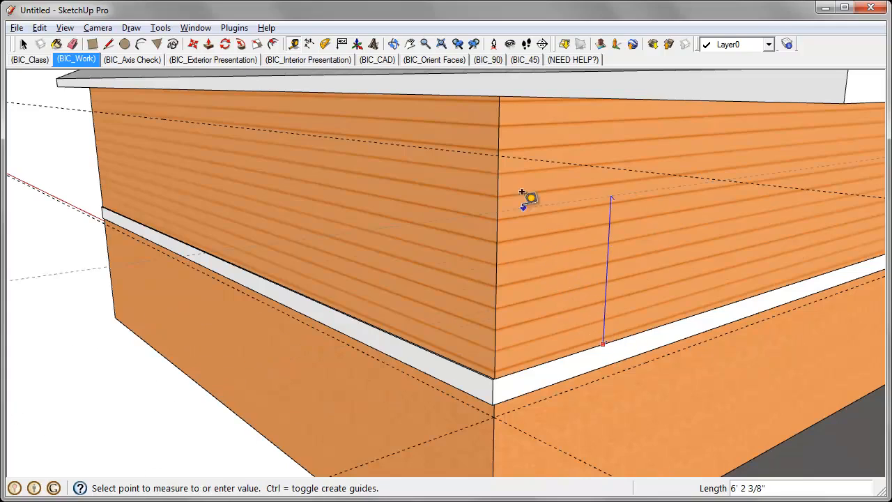
pyautogui.write("8'")
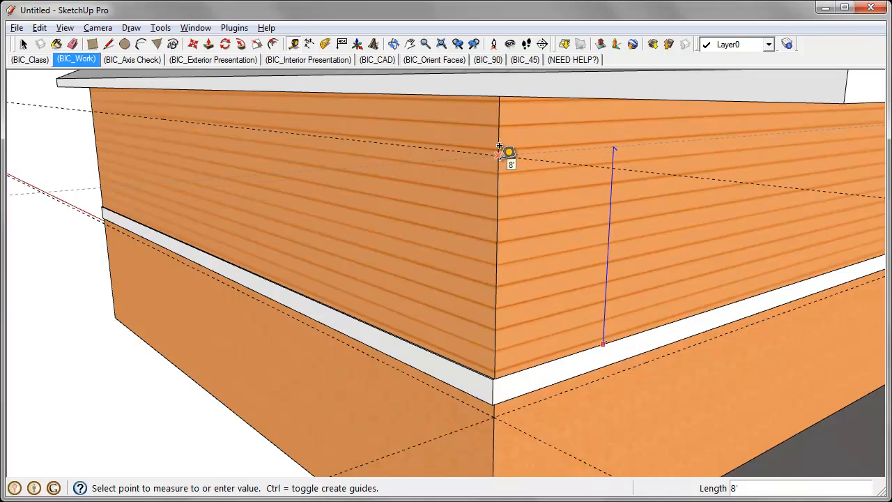
pyautogui.press('Return')
# Place a vertical guide on the end wall, 20' from the corner shared with the long wall, at the trim band's midpoint.
pyautogui.moveTo(506, 149); pyautogui.dragTo(380, 298, button='middle')
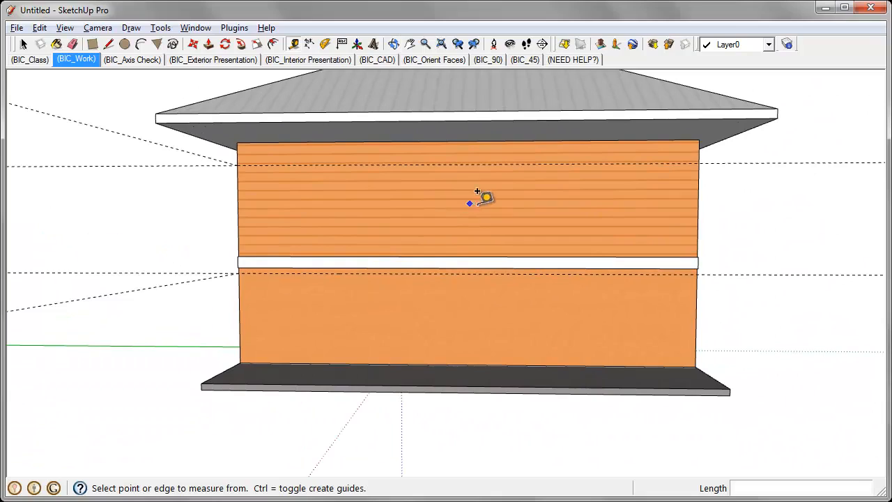
pyautogui.click(238, 175)
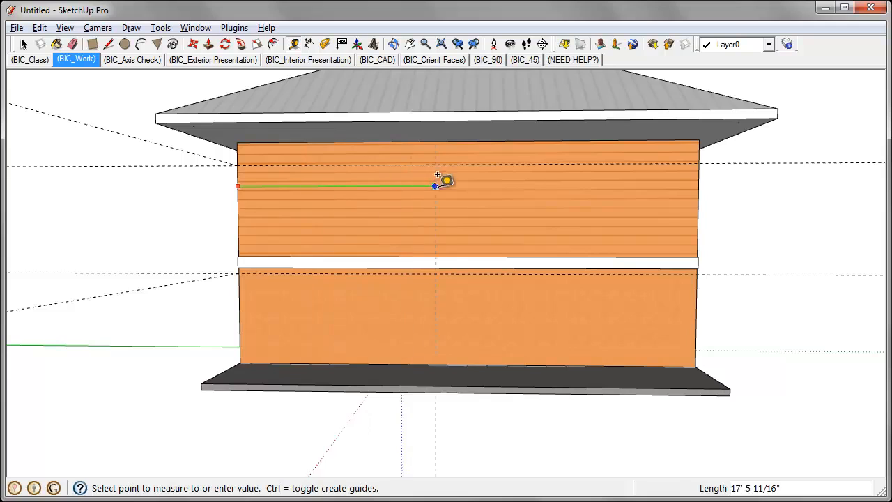
pyautogui.write('20')
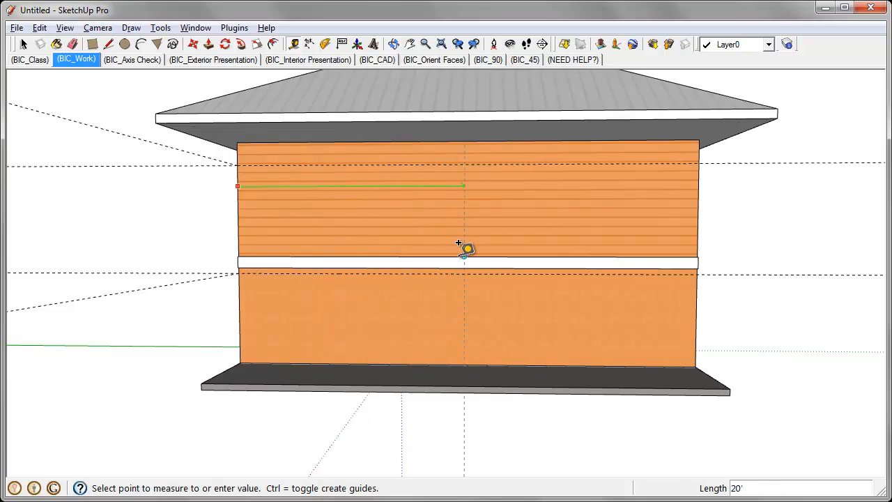
pyautogui.press('Return')
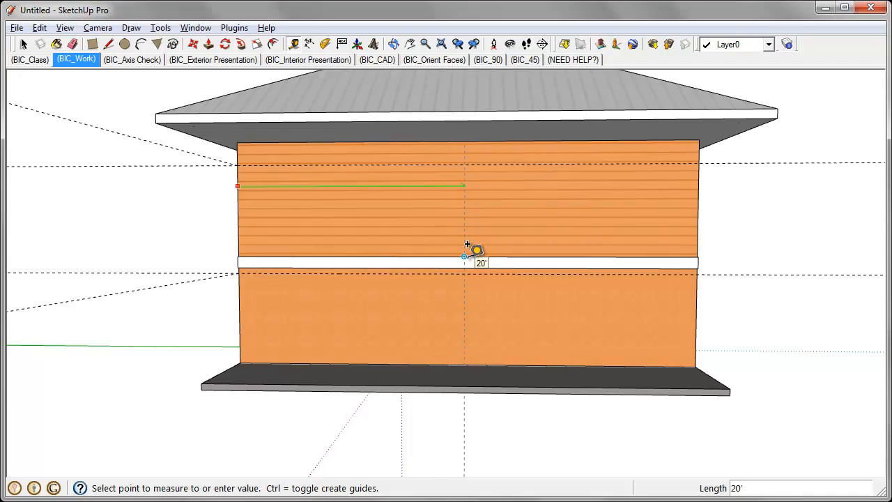
pyautogui.click(467, 247)
# Place a vertical guide on the end wall, 4' in from the corner shared with the long wall.
pyautogui.moveTo(372, 261); pyautogui.dragTo(344, 242, button='middle')
pyautogui.scroll(2, 344, 241)
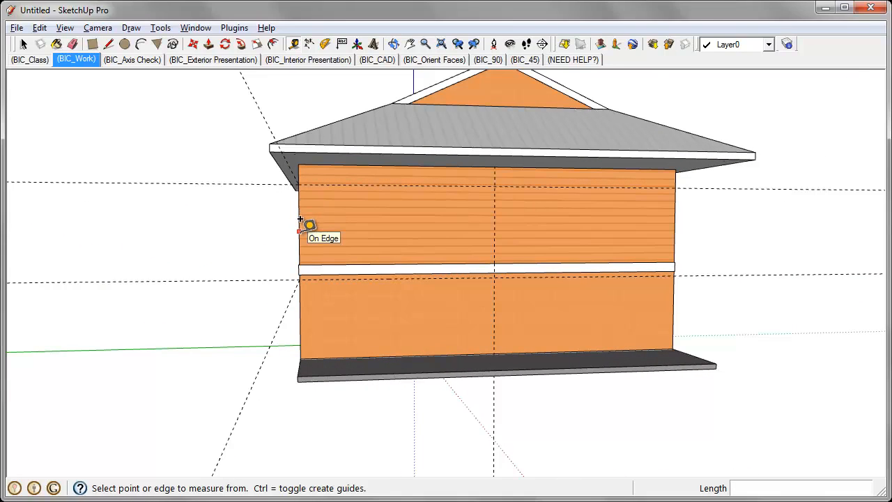
pyautogui.click(300, 221)
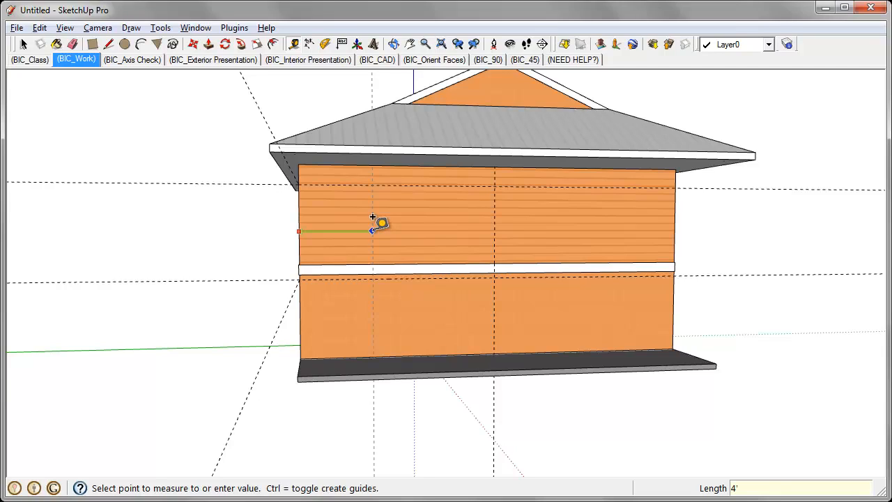
pyautogui.press('Return')
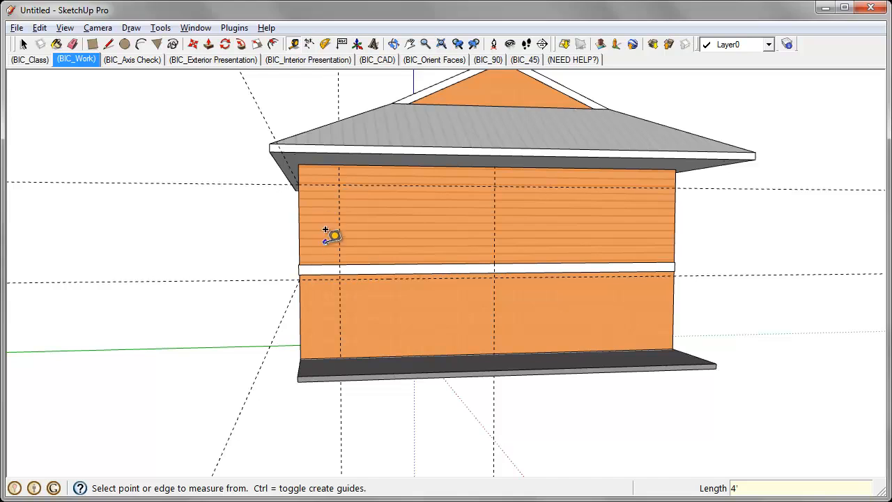
# Place a vertical guide on the long wall, 5' in from its far corner.
pyautogui.moveTo(334, 255); pyautogui.dragTo(532, 262, button='middle')
pyautogui.moveTo(302, 259); pyautogui.dragTo(298, 258, button='middle')
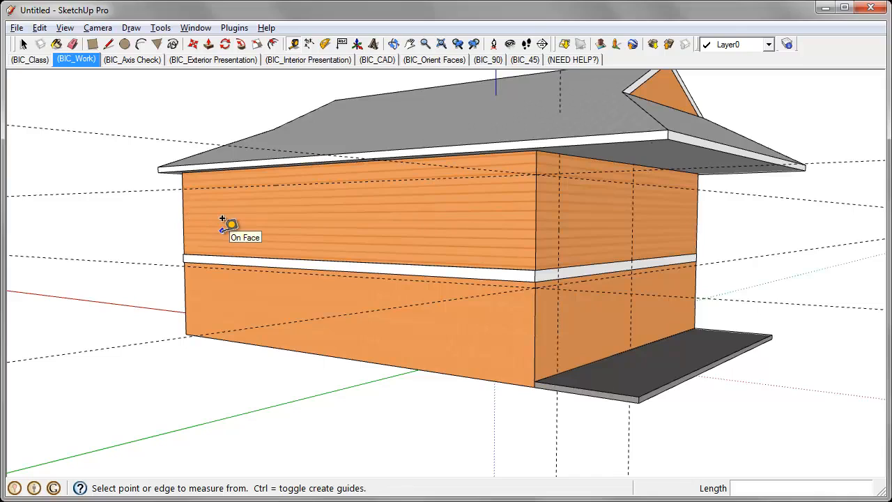
pyautogui.click(184, 211)
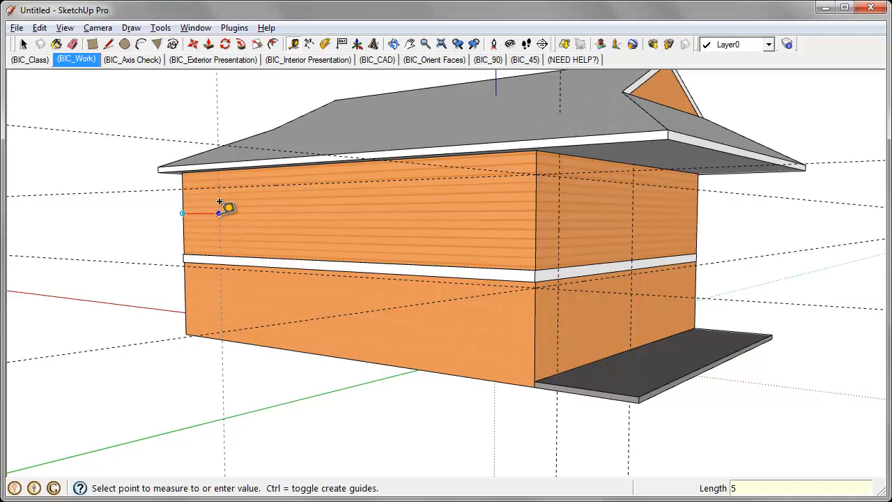
pyautogui.press('Return')
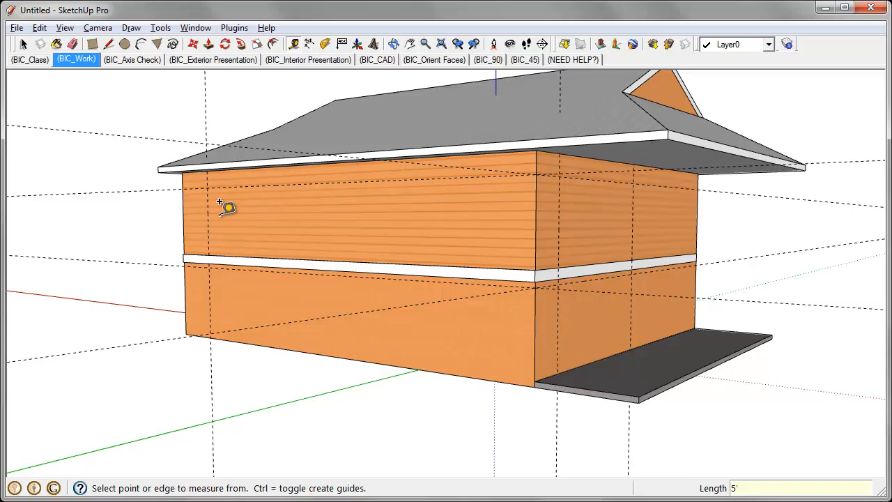
pyautogui.moveTo(220, 202); pyautogui.dragTo(456, 425, button='middle')
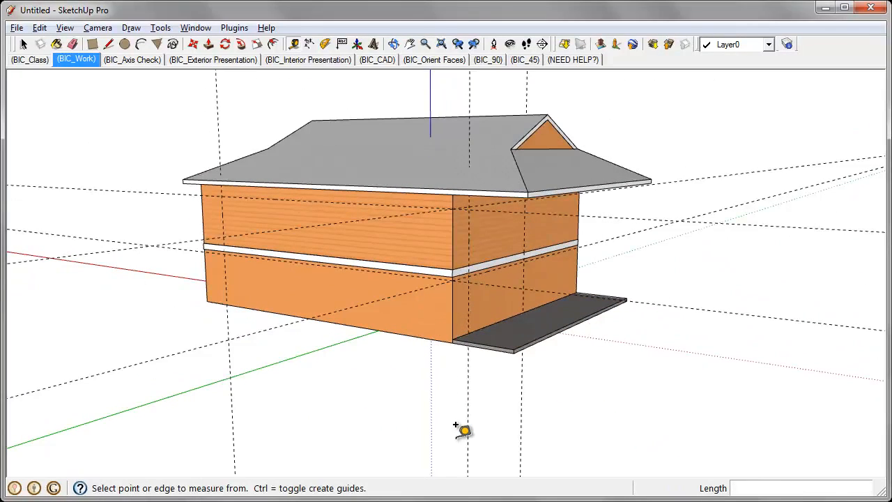
# Open the component browser, search it for SU101 and go to the second page of results.
pyautogui.click(196, 29)
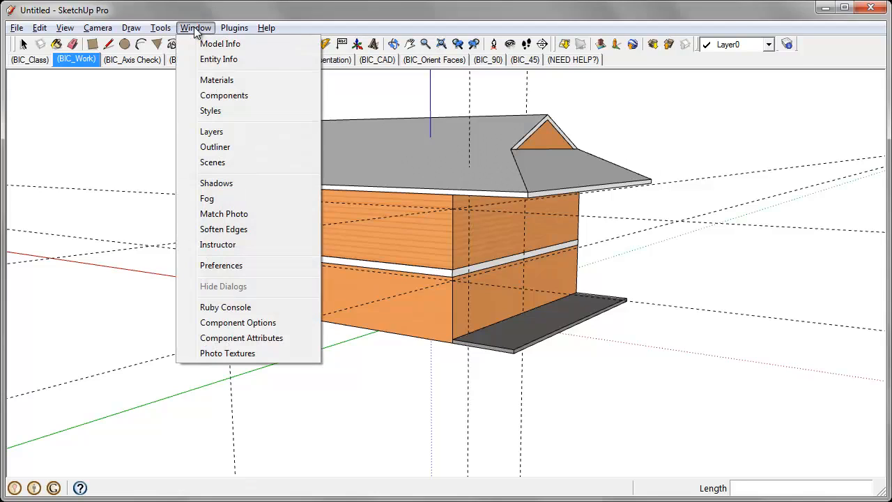
pyautogui.click(221, 93)
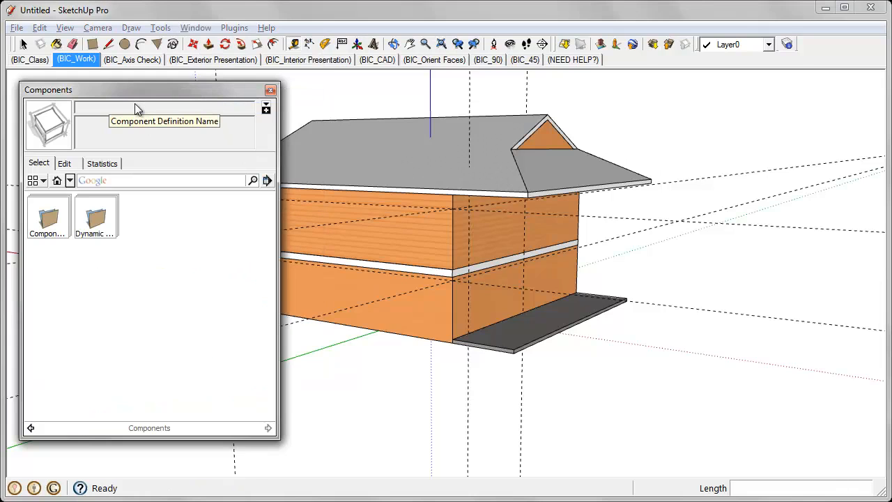
pyautogui.click(158, 179)
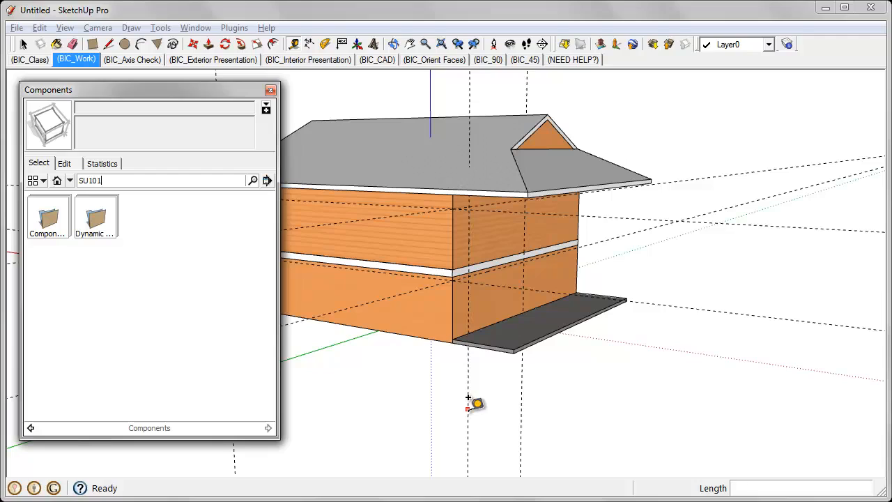
pyautogui.press('Return')
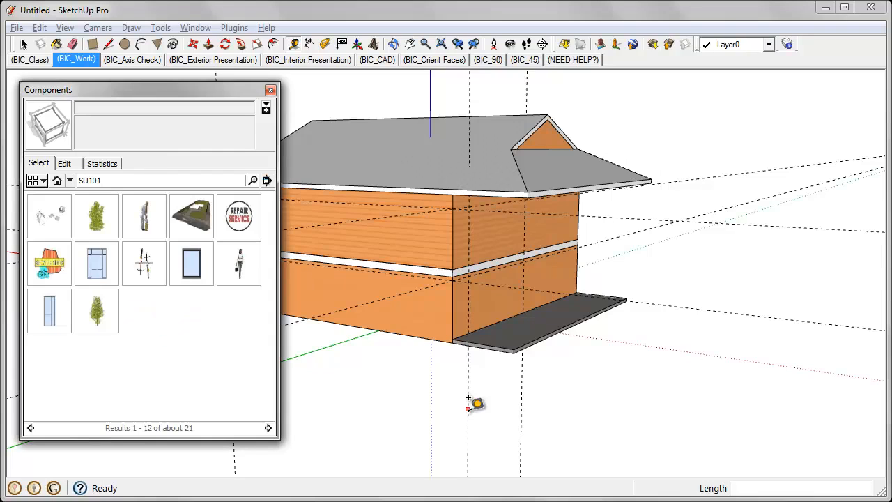
pyautogui.click(268, 428)
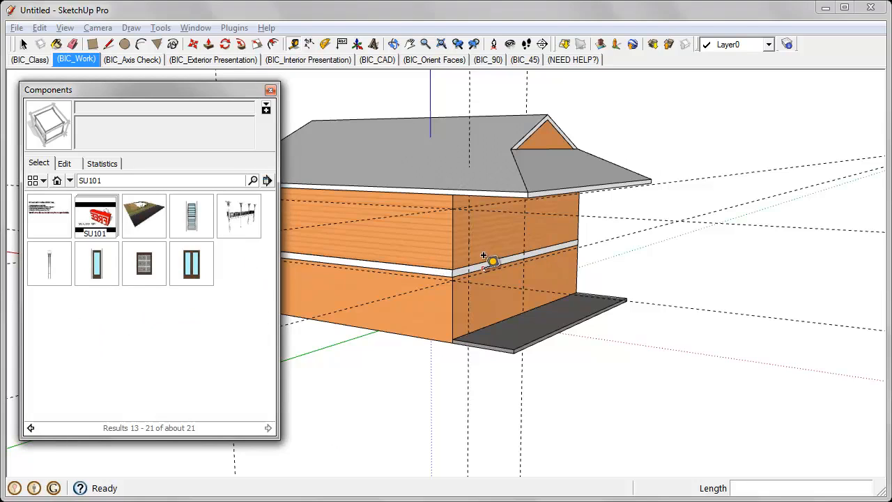
# Place the SU101_Beach House - Window - Large component on the upper long wall where the vertical and upper horizontal guides intersect.
pyautogui.moveTo(483, 256); pyautogui.dragTo(334, 250, button='middle')
pyautogui.moveTo(414, 286)
pyautogui.mouseDown(button='middle')
pyautogui.moveTo(420, 291)
pyautogui.moveTo(422, 279)
pyautogui.mouseUp(button='middle')
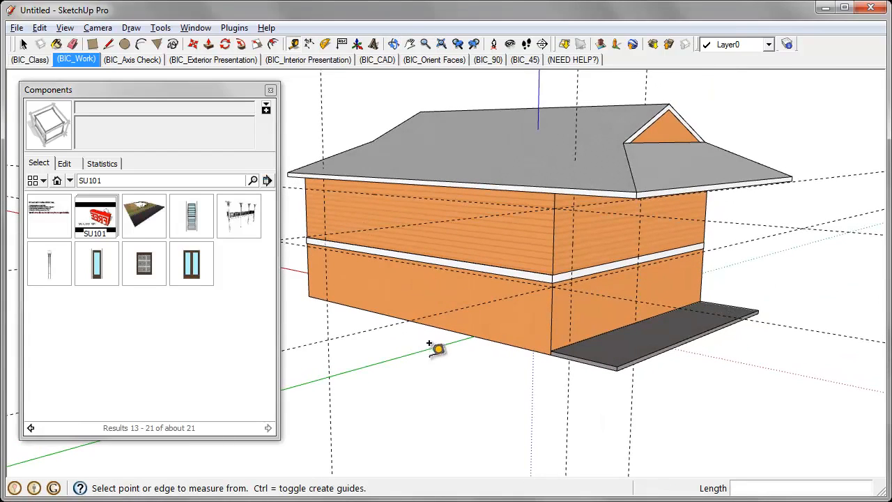
pyautogui.click(192, 218)
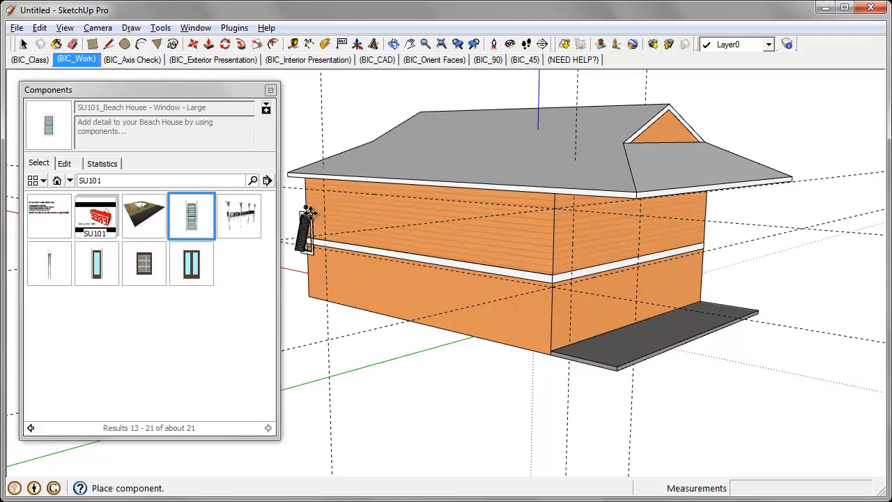
pyautogui.scroll(3, 306, 209)
pyautogui.scroll(5, 311, 195)
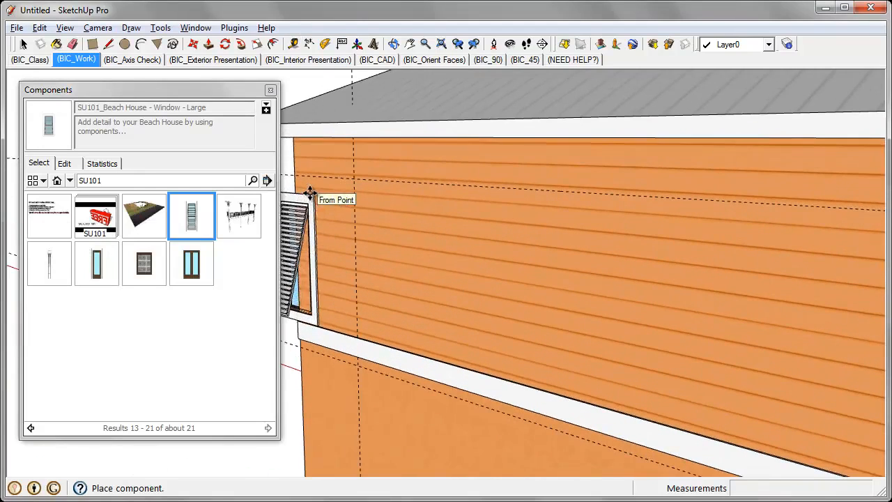
pyautogui.moveTo(326, 197); pyautogui.dragTo(382, 193, button='middle')
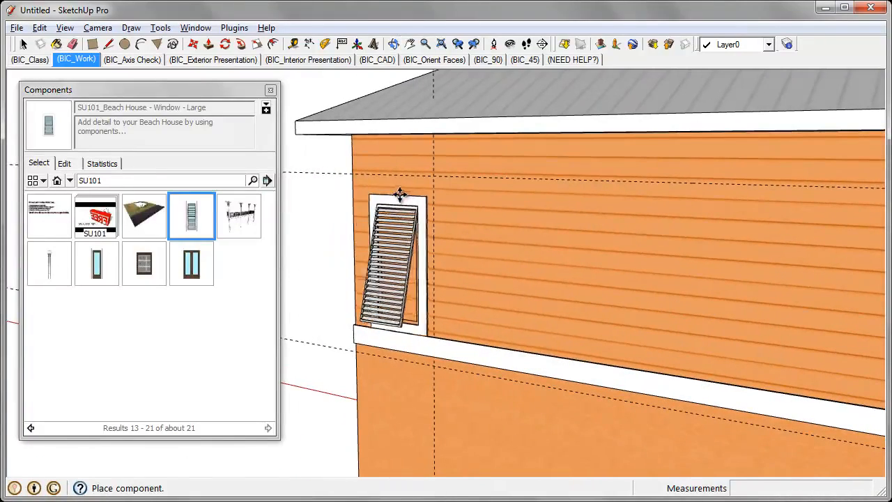
pyautogui.click(434, 179)
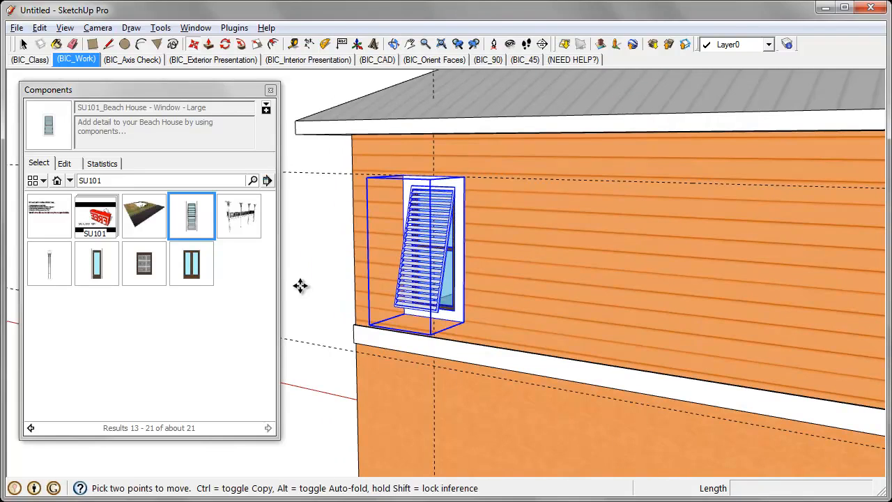
# Copy the large window 10' along the upper long wall toward the end wall and array it 4x at that spacing.
pyautogui.moveTo(299, 284); pyautogui.dragTo(336, 261, button='middle')
pyautogui.scroll(-4, 313, 262)
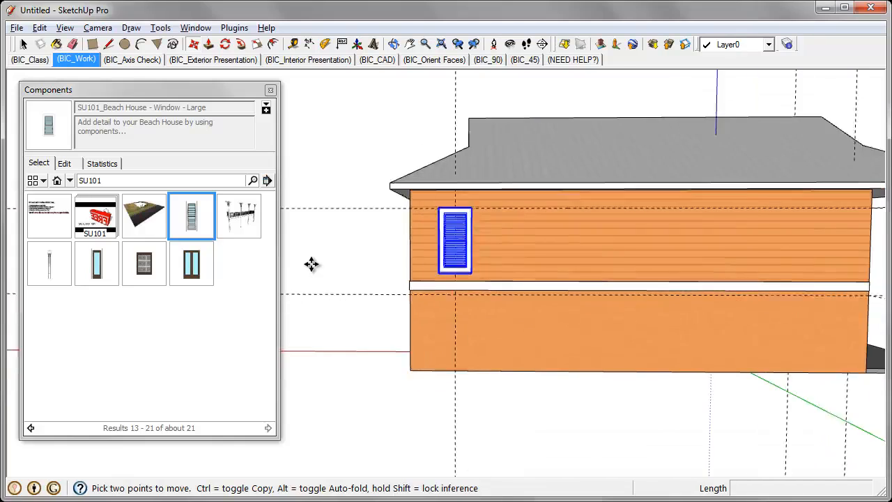
pyautogui.press('h')
pyautogui.moveTo(659, 279); pyautogui.dragTo(581, 292)
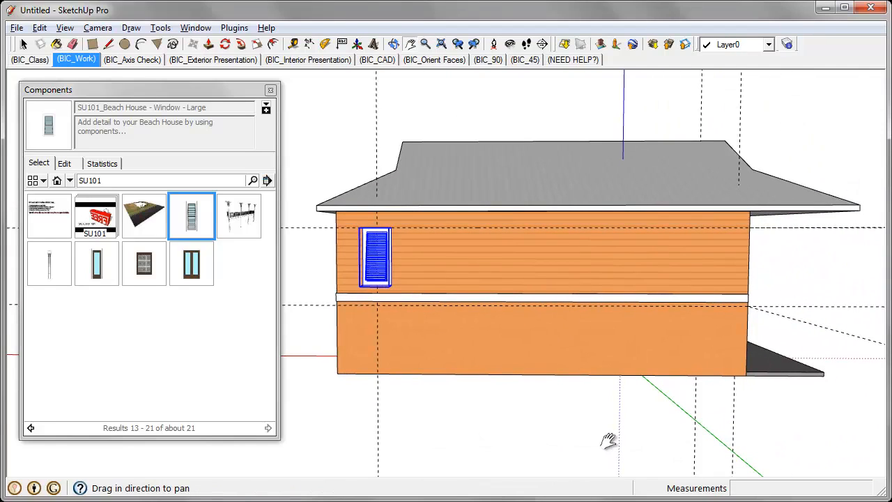
pyautogui.click(193, 44)
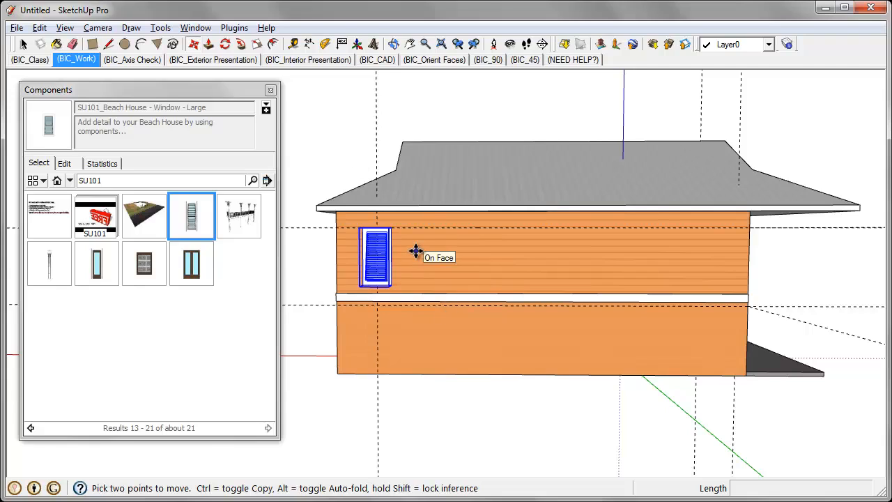
pyautogui.click(416, 250)
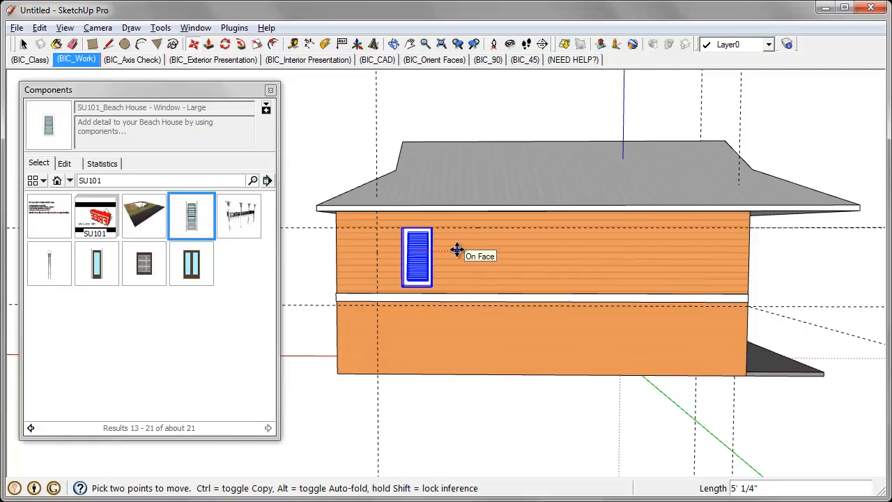
pyautogui.press('ctrl')
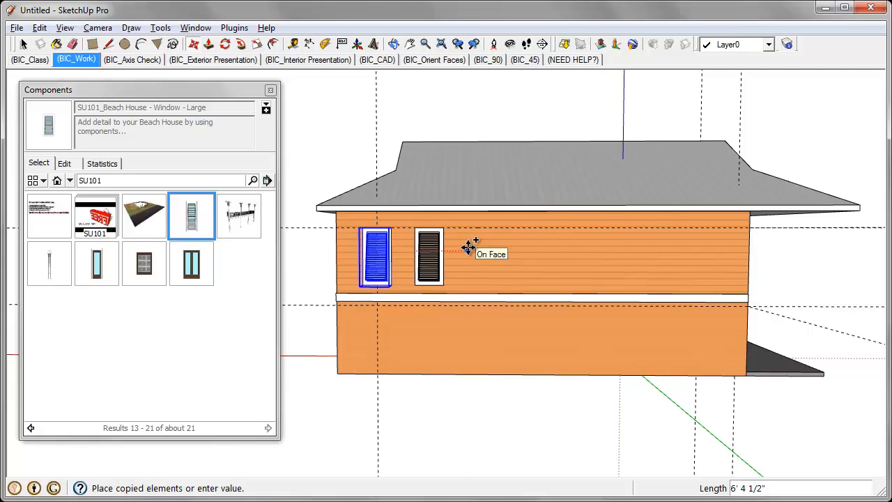
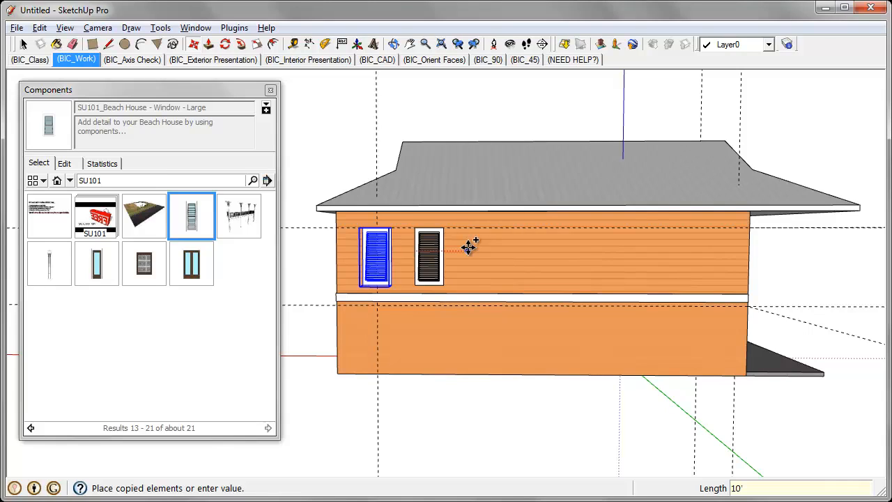
pyautogui.click(469, 248)
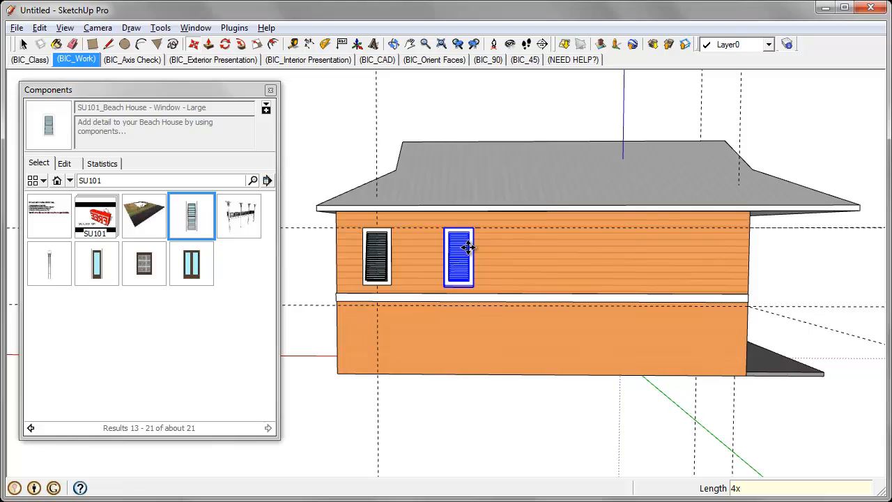
pyautogui.press('Return')
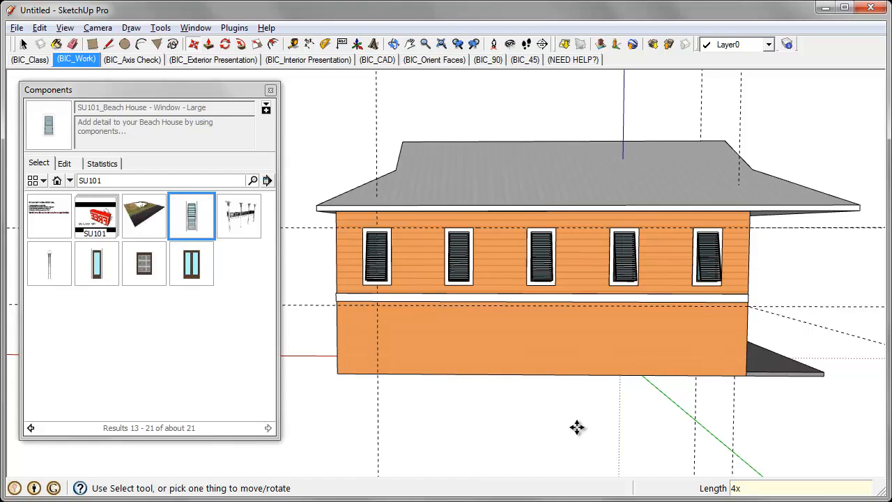
# Place the SU101_Beach House - Window - Small component on the lower long wall where the vertical and lower horizontal guides intersect.
pyautogui.moveTo(576, 427); pyautogui.dragTo(467, 411, button='middle')
pyautogui.moveTo(436, 376); pyautogui.dragTo(446, 389, button='middle')
pyautogui.moveTo(504, 420); pyautogui.dragTo(439, 416, button='middle')
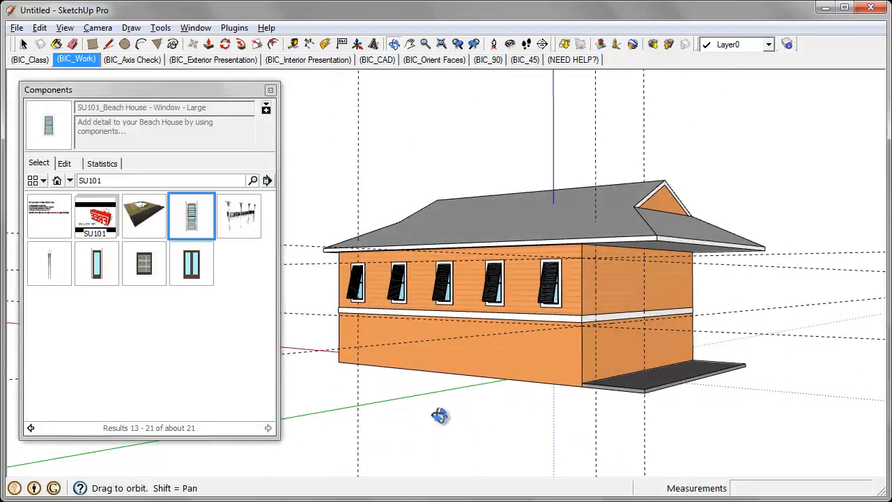
pyautogui.moveTo(562, 418); pyautogui.dragTo(534, 386, button='middle')
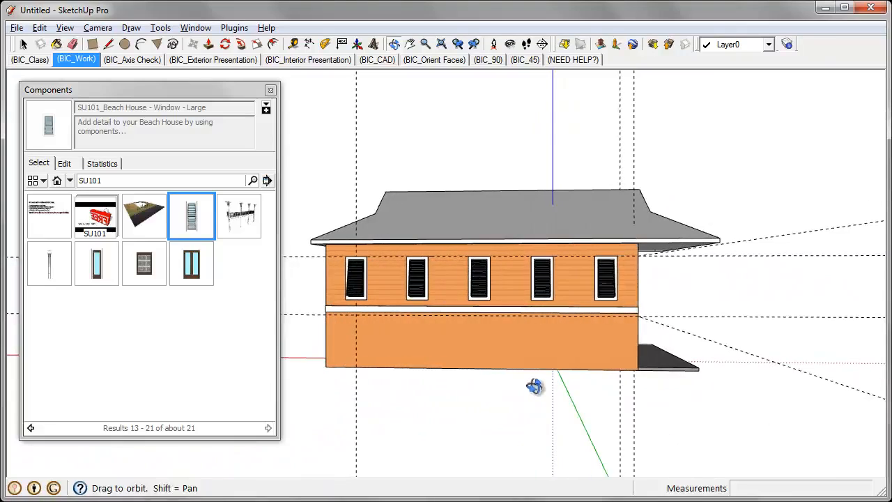
pyautogui.scroll(2, 409, 409)
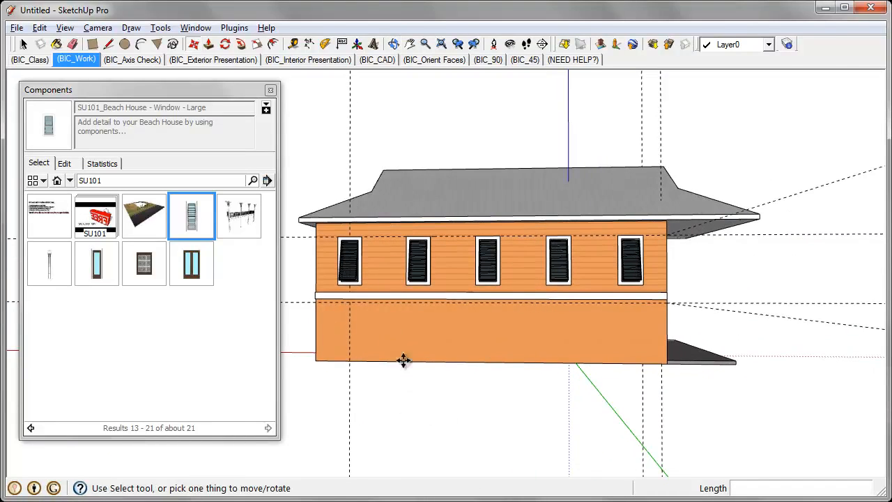
pyautogui.scroll(2, 333, 315)
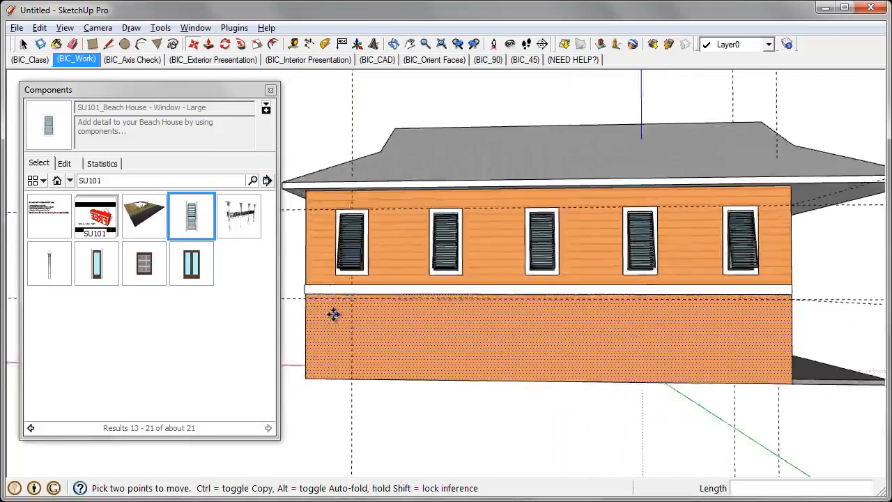
pyautogui.scroll(2, 328, 310)
pyautogui.scroll(-3, 346, 313)
pyautogui.moveTo(321, 319); pyautogui.dragTo(354, 327, button='middle')
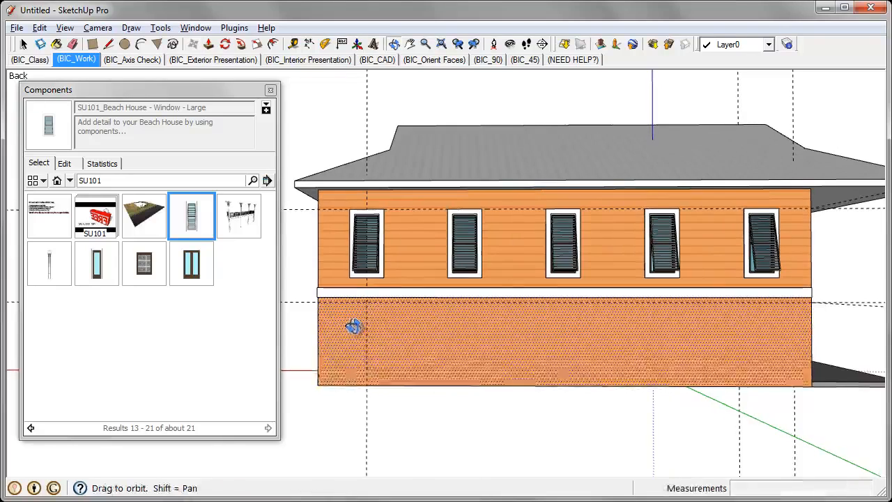
pyautogui.keyDown('shift'); pyautogui.moveTo(475, 406); pyautogui.dragTo(500, 336, button='middle'); pyautogui.keyUp('shift')
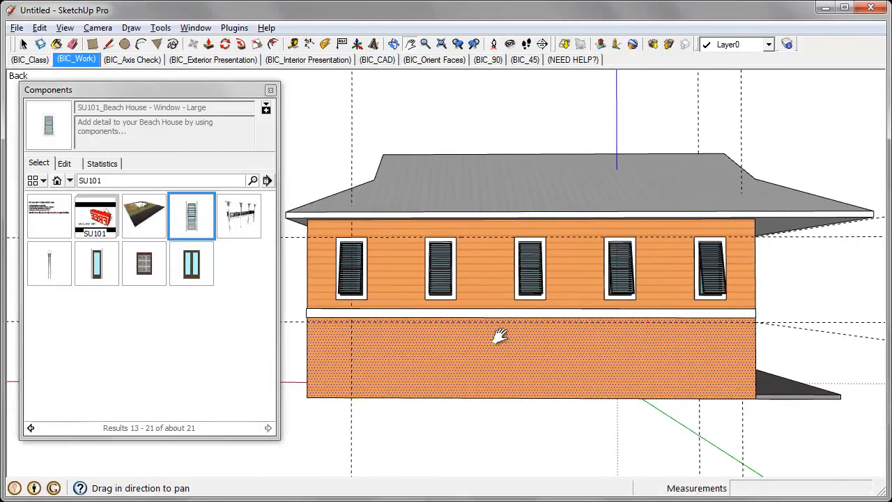
pyautogui.click(144, 265)
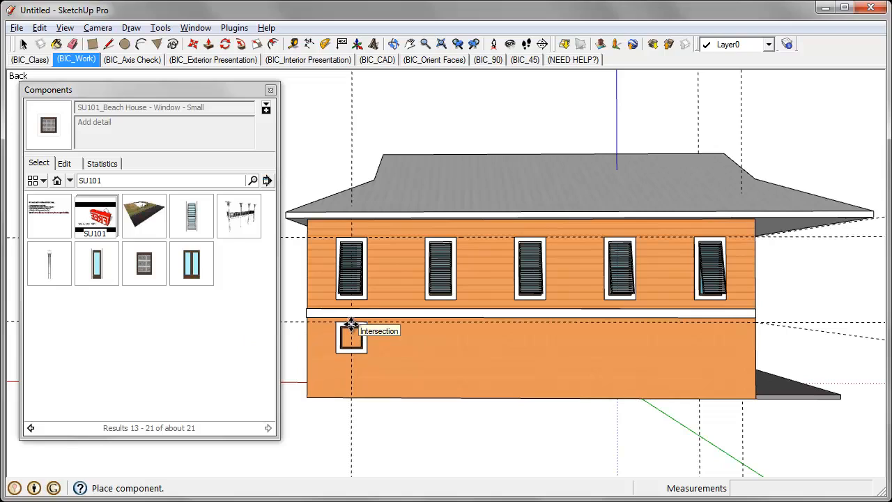
pyautogui.click(351, 324)
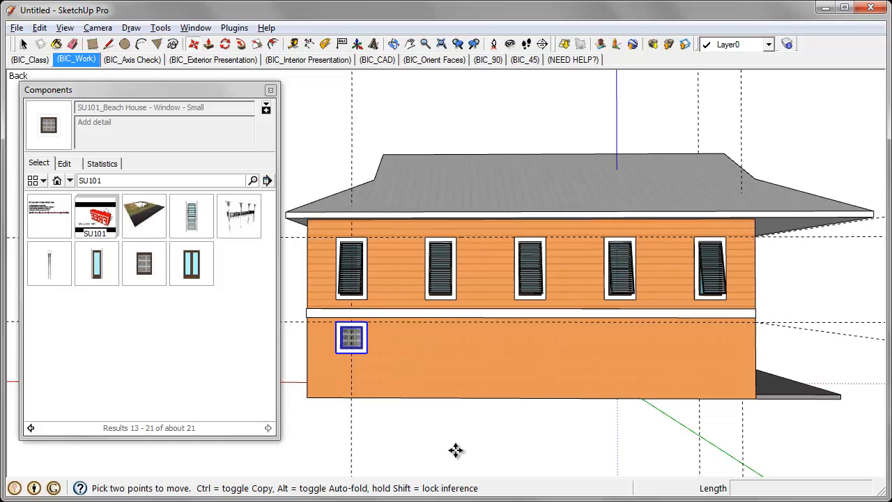
# Copy the small window 20' along the lower long wall toward the end wall and array it 2x at that spacing.
pyautogui.click(387, 366)
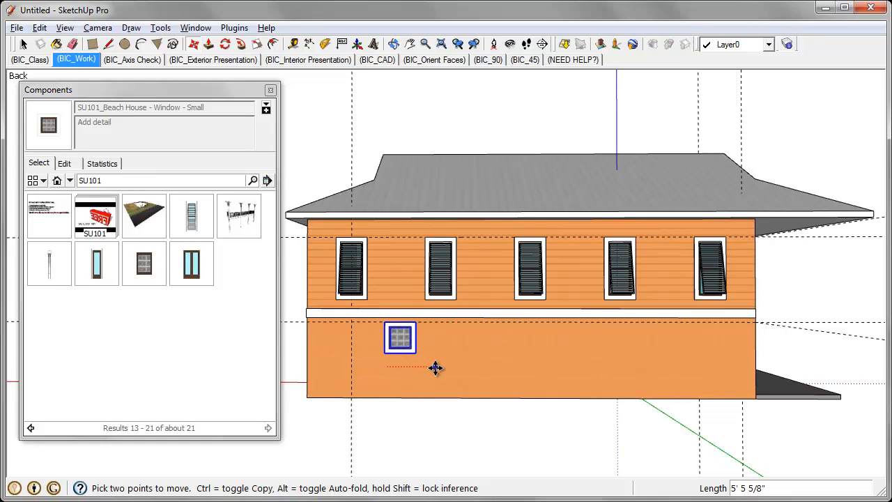
pyautogui.press('ctrl')
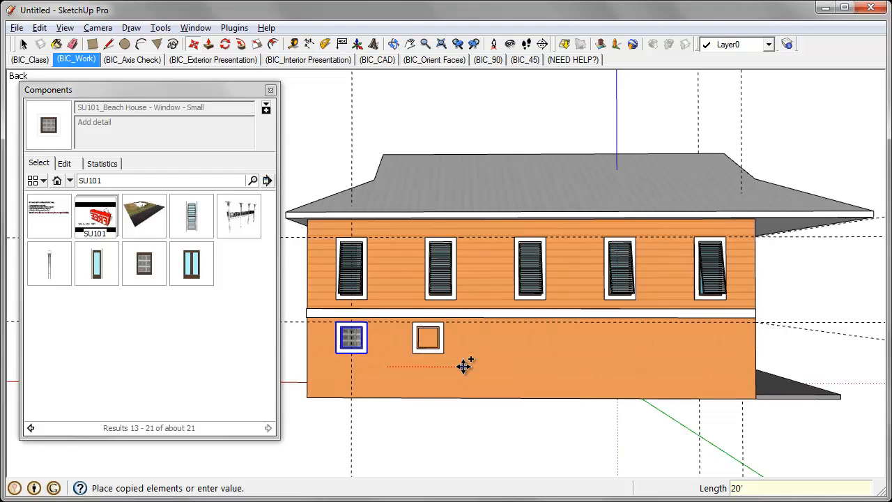
pyautogui.press('Return')
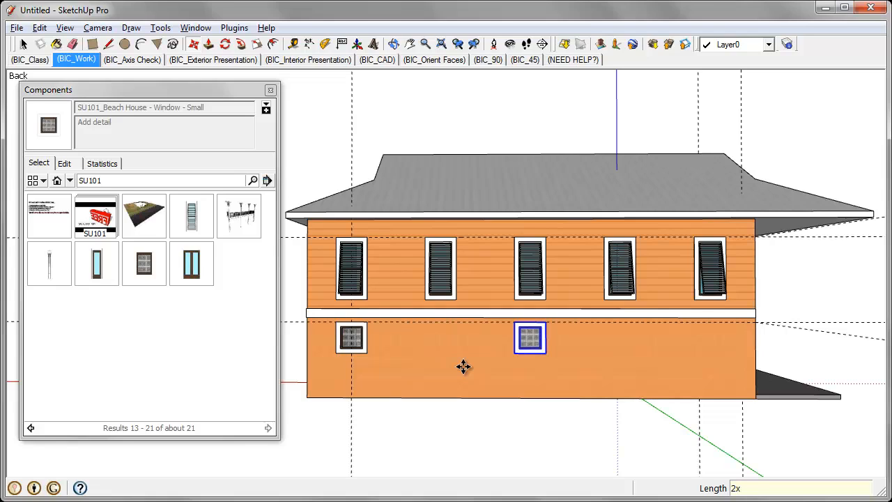
pyautogui.press('Return')
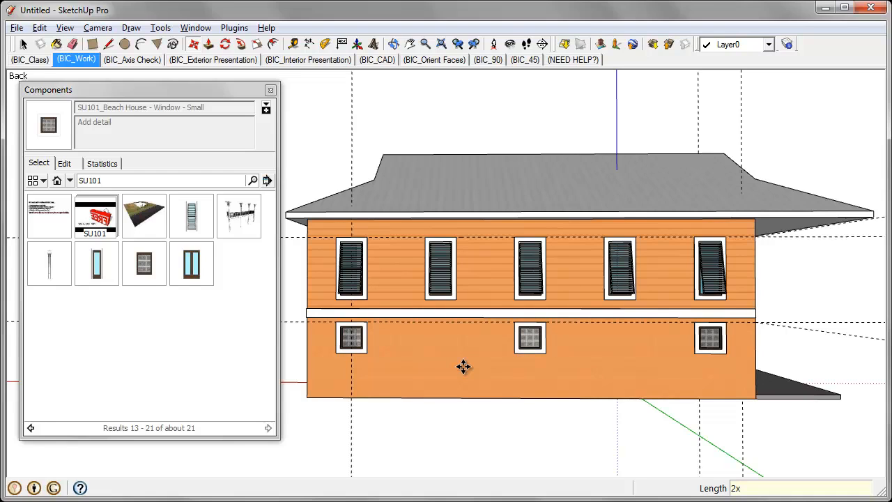
# Try placing the SU101_Beach House - Deck component at the house's ground corner beside the dark slab, and undo the placement.
pyautogui.moveTo(484, 397); pyautogui.dragTo(481, 434, button='middle')
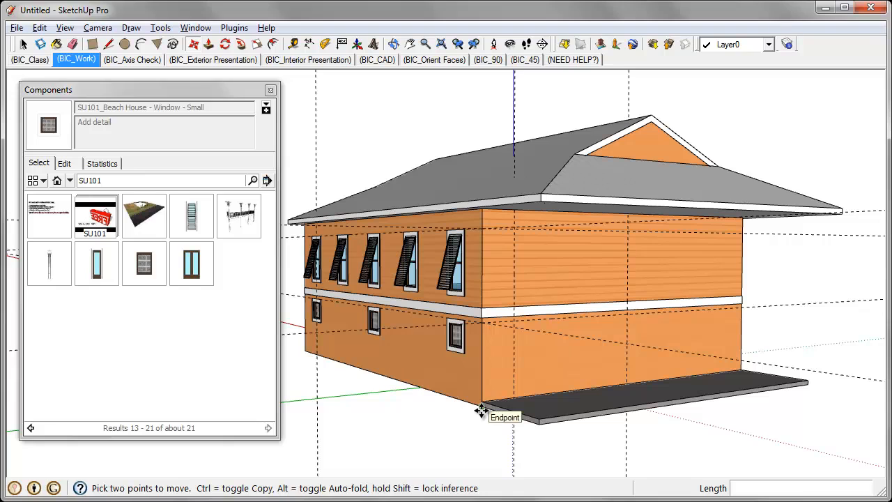
pyautogui.click(239, 216)
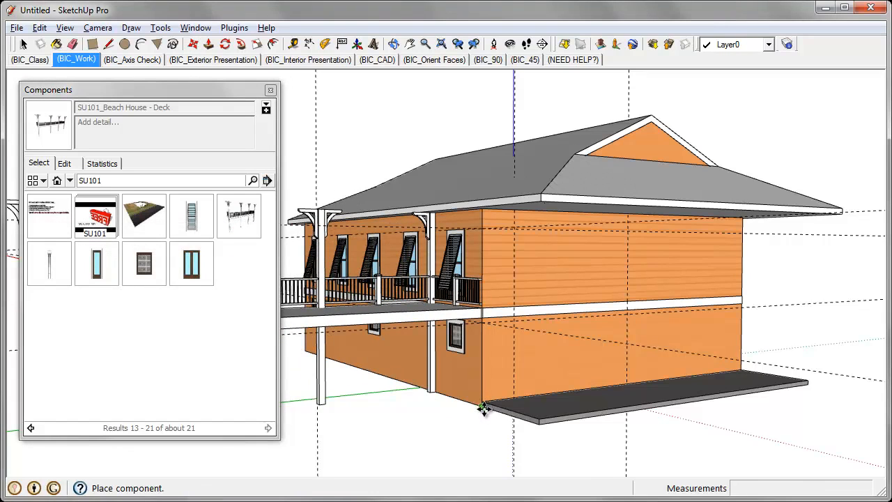
pyautogui.click(489, 412)
pyautogui.moveTo(489, 412); pyautogui.dragTo(575, 335, button='middle')
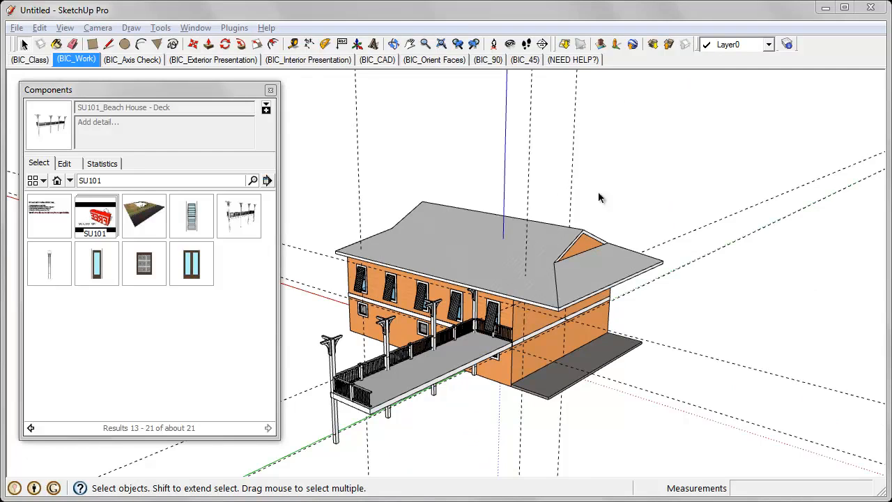
pyautogui.click(39, 29)
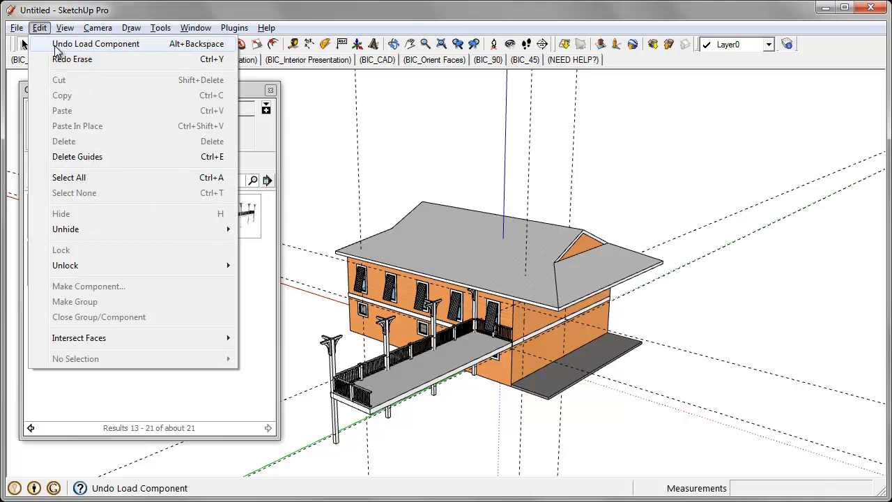
pyautogui.click(57, 46)
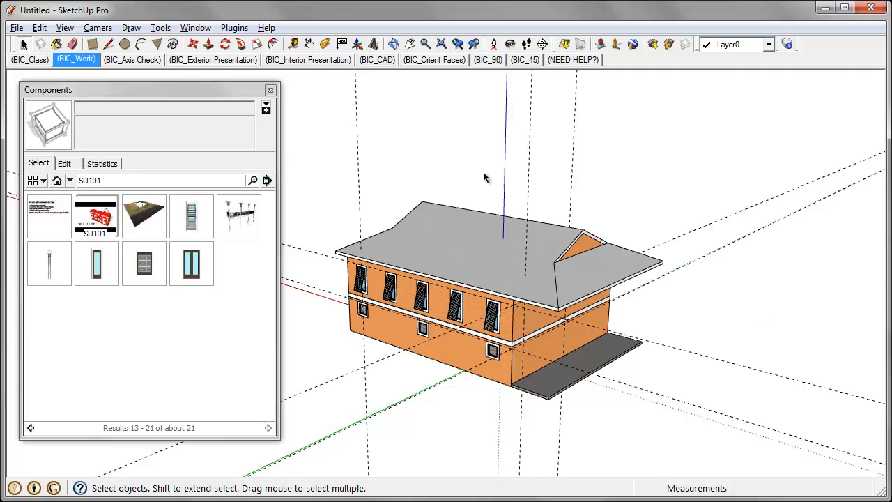
# Select the entire model including guides, rotate it 180 degrees about a ground point beside the windowed long wall, and clear the selection.
pyautogui.click(40, 27)
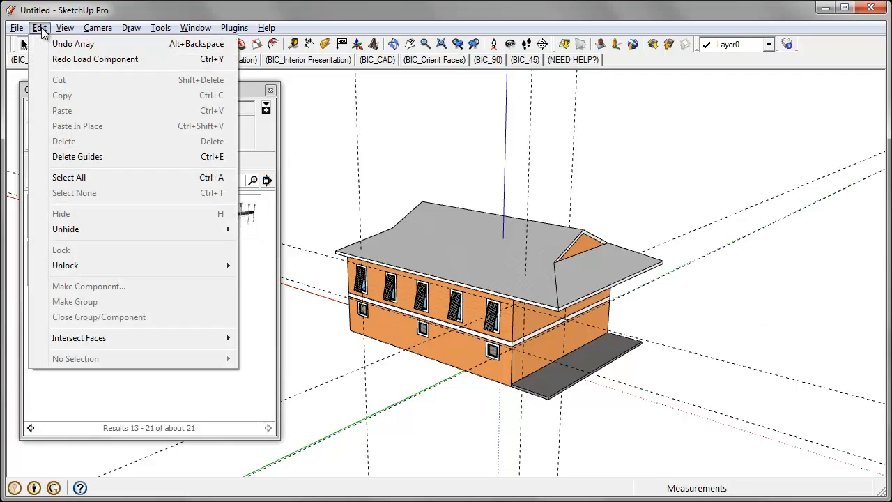
pyautogui.click(79, 178)
pyautogui.press('o')
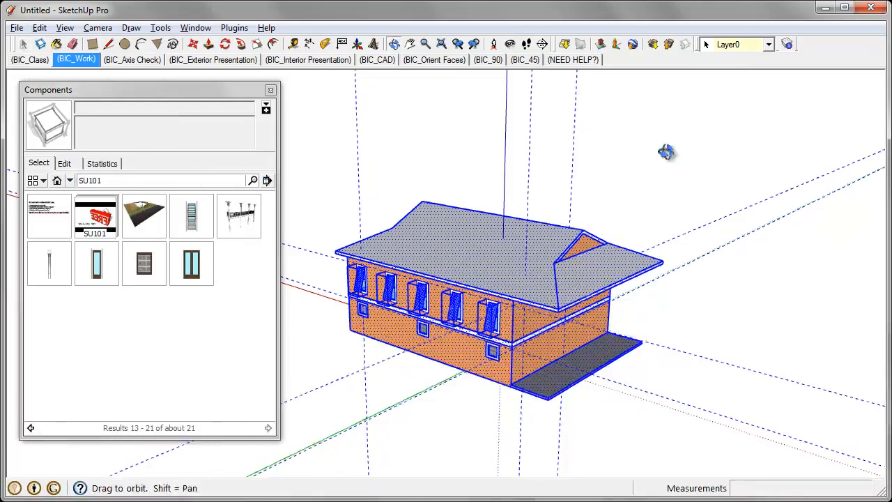
pyautogui.moveTo(667, 152); pyautogui.dragTo(667, 215, button='middle')
pyautogui.scroll(-2, 587, 208)
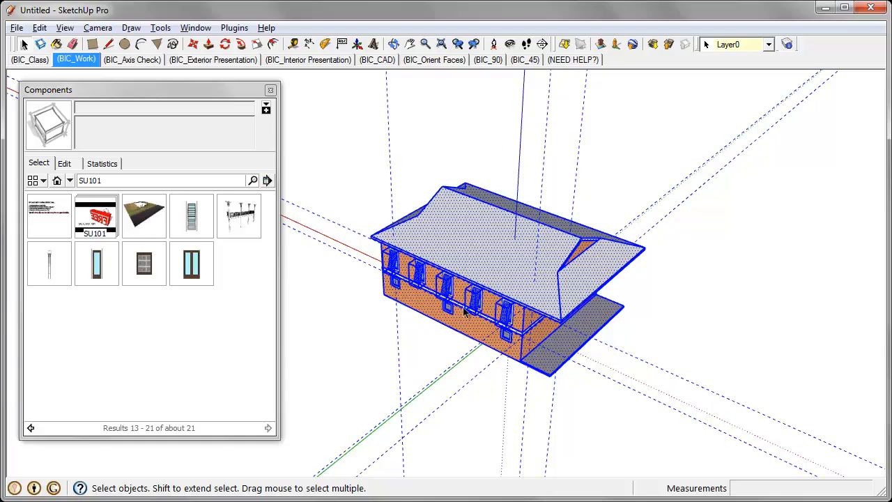
pyautogui.click(225, 44)
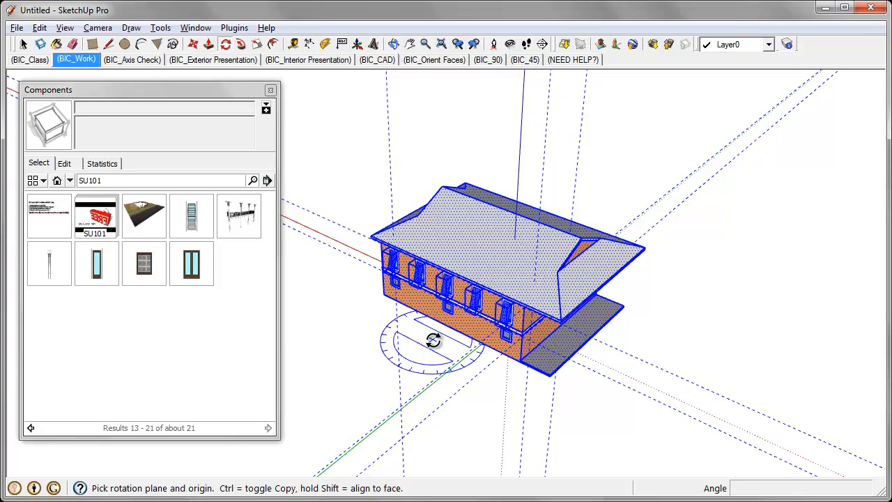
pyautogui.click(432, 339)
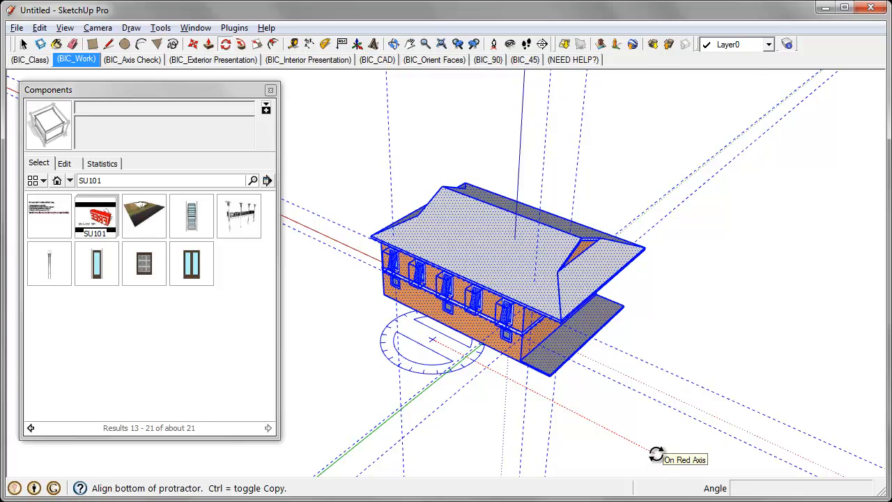
pyautogui.click(657, 453)
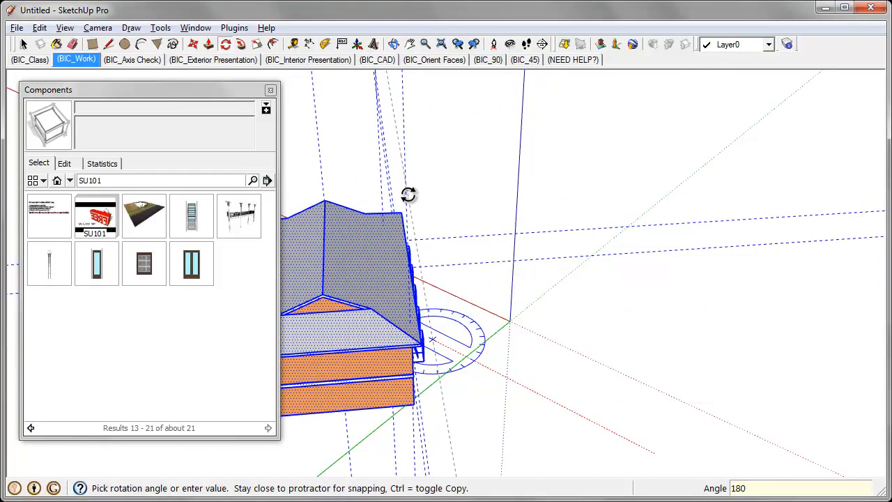
pyautogui.press('Return')
pyautogui.scroll(-2, 852, 253)
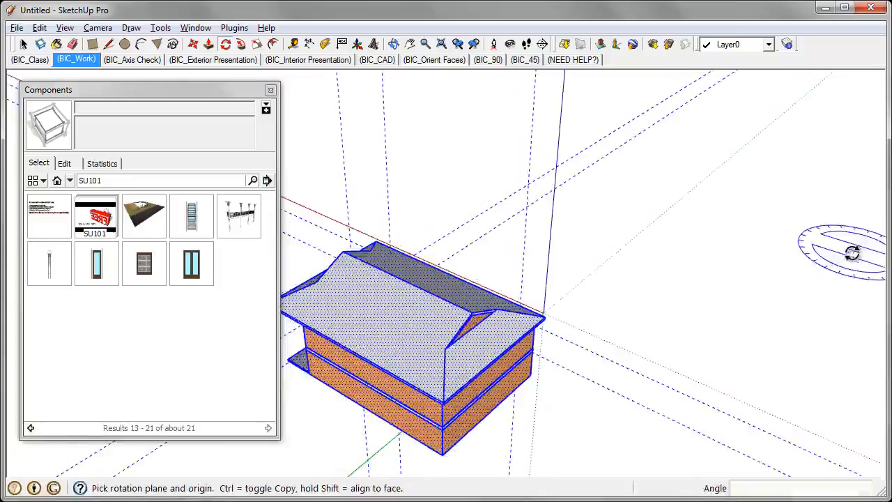
pyautogui.moveTo(418, 332); pyautogui.dragTo(707, 309, button='middle')
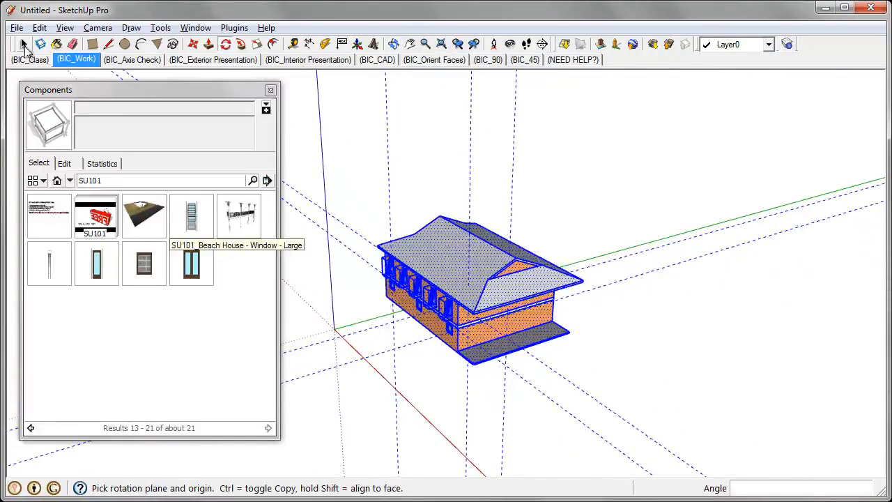
pyautogui.click(23, 44)
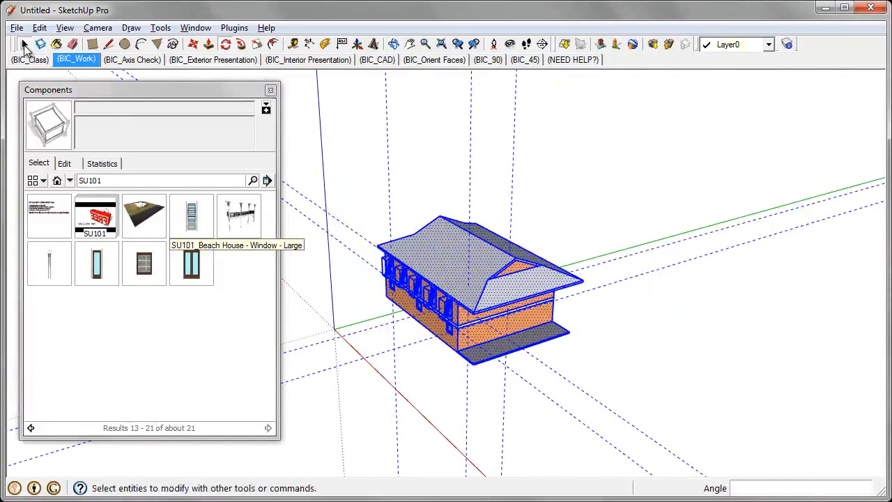
pyautogui.click(623, 141)
# Place the SU101_Beach House - Deck component at the house's ground corner where the windowed long wall meets the dark slab.
pyautogui.moveTo(410, 418); pyautogui.dragTo(449, 340, button='middle')
pyautogui.scroll(5, 448, 339)
pyautogui.moveTo(527, 378); pyautogui.dragTo(537, 364, button='middle')
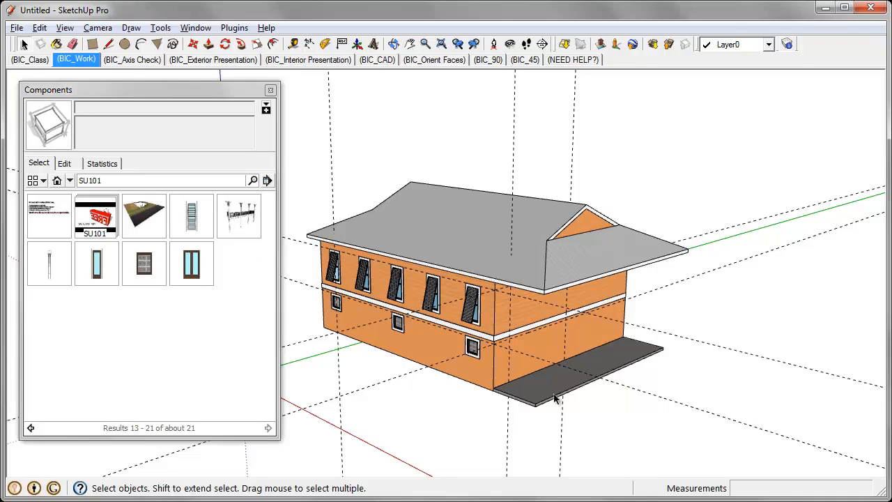
pyautogui.click(244, 223)
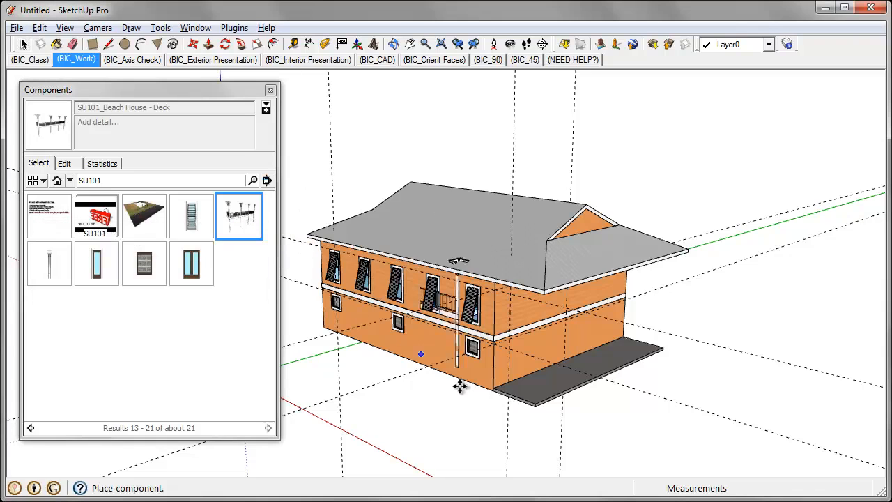
pyautogui.scroll(3, 488, 392)
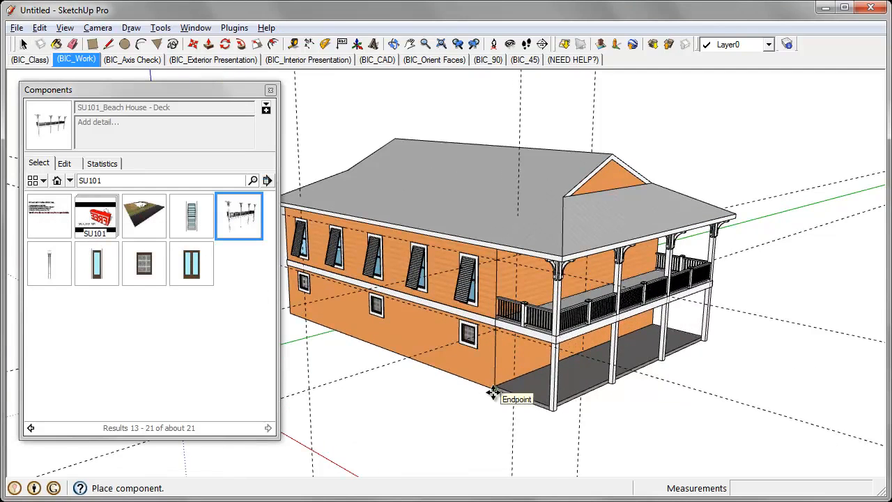
pyautogui.click(492, 392)
pyautogui.scroll(-3, 484, 419)
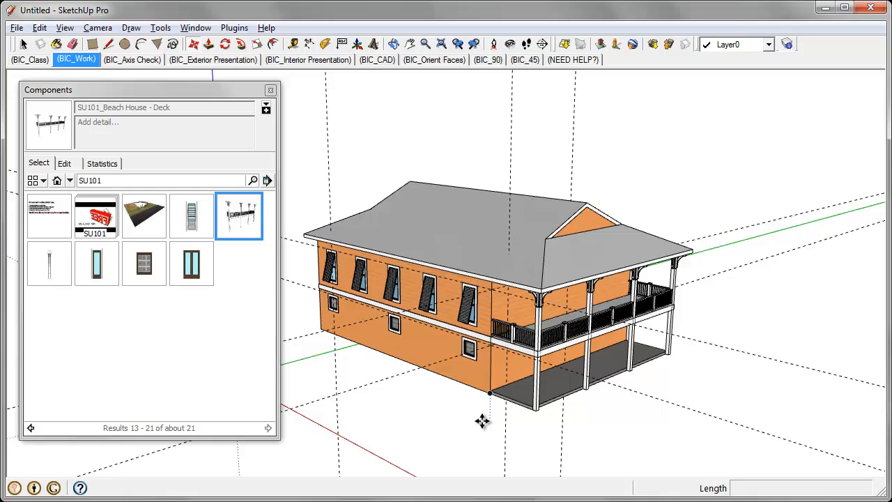
pyautogui.moveTo(478, 419); pyautogui.dragTo(457, 383, button='middle')
pyautogui.scroll(3, 460, 433)
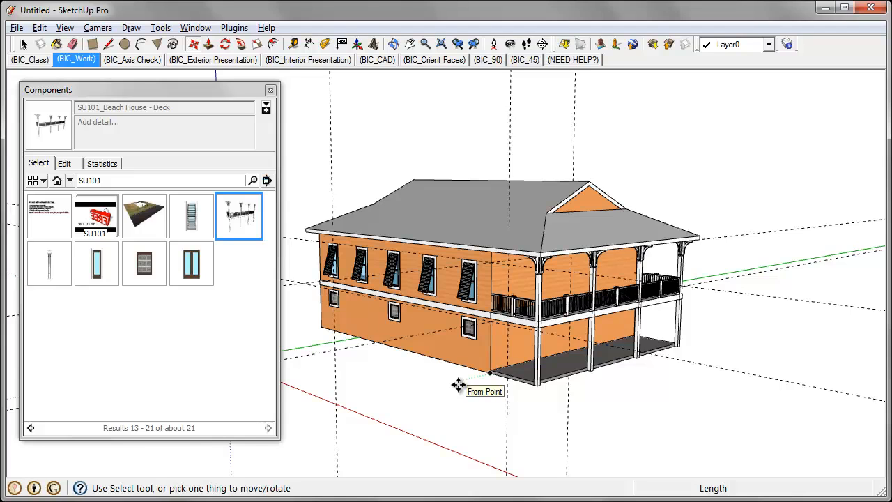
pyautogui.moveTo(457, 384); pyautogui.dragTo(478, 398, button='middle')
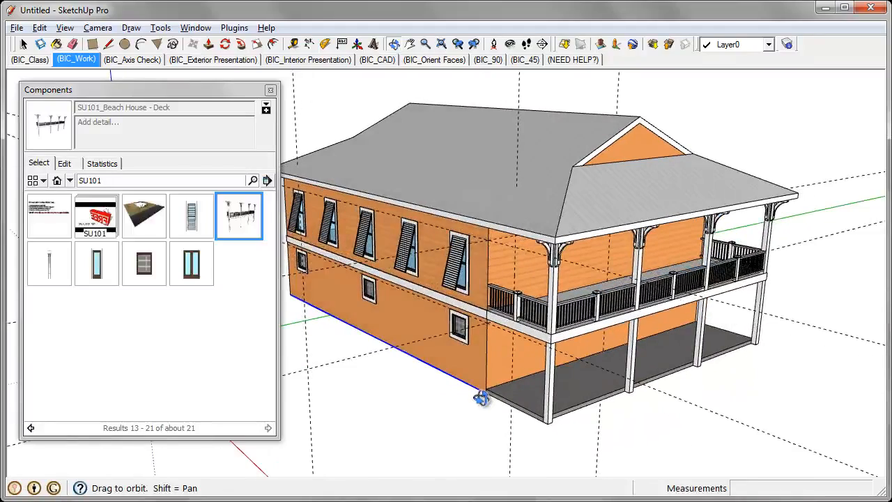
pyautogui.moveTo(658, 451); pyautogui.dragTo(603, 446, button='middle')
pyautogui.press('space')
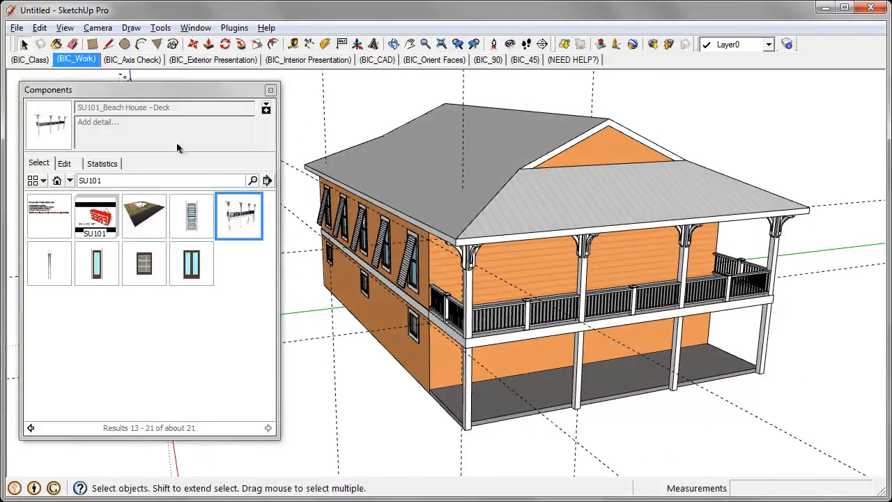
# Place the SU101_Beach House - Door - Single component on the lower porch wall where the vertical guide nearest the corner meets the horizontal guide.
pyautogui.moveTo(626, 265); pyautogui.dragTo(593, 311, button='middle')
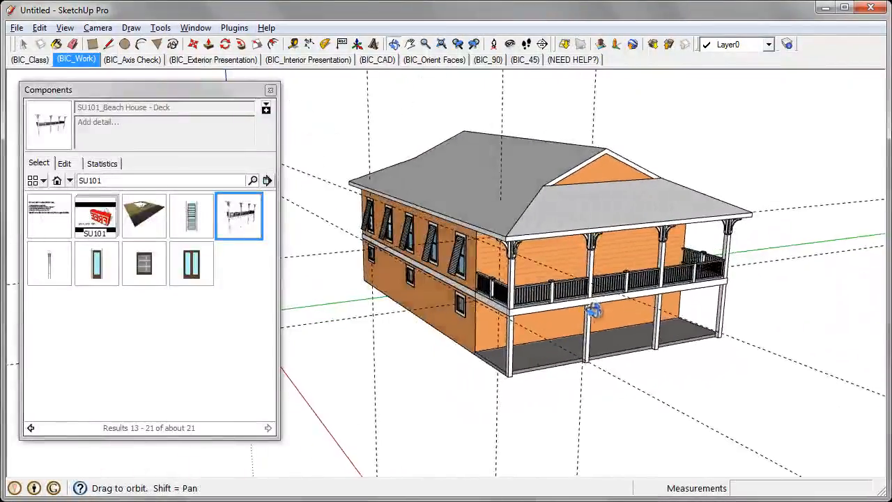
pyautogui.scroll(4, 605, 296)
pyautogui.moveTo(540, 276); pyautogui.dragTo(542, 247, button='middle')
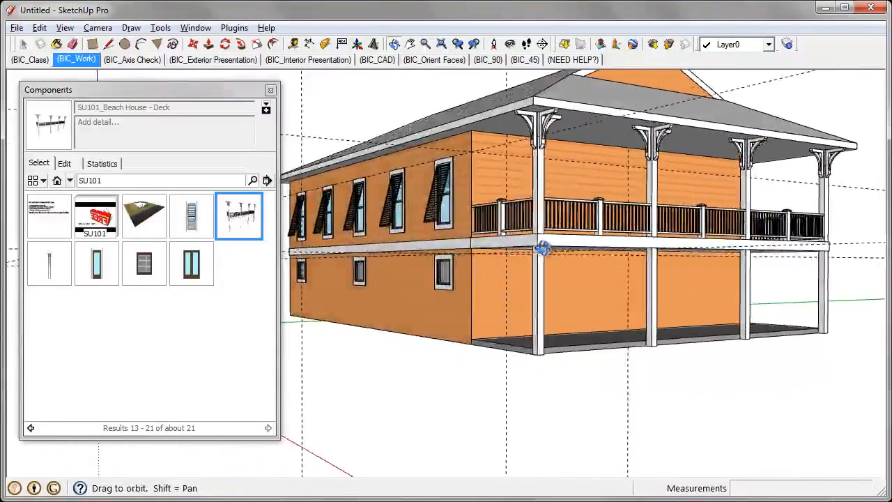
pyautogui.scroll(5, 511, 273)
pyautogui.moveTo(511, 273); pyautogui.dragTo(516, 293, button='middle')
pyautogui.scroll(3, 508, 292)
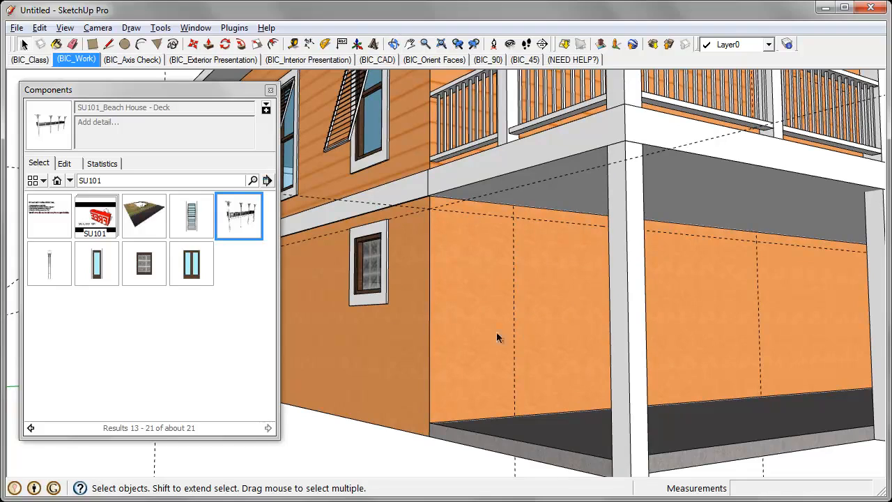
pyautogui.click(94, 268)
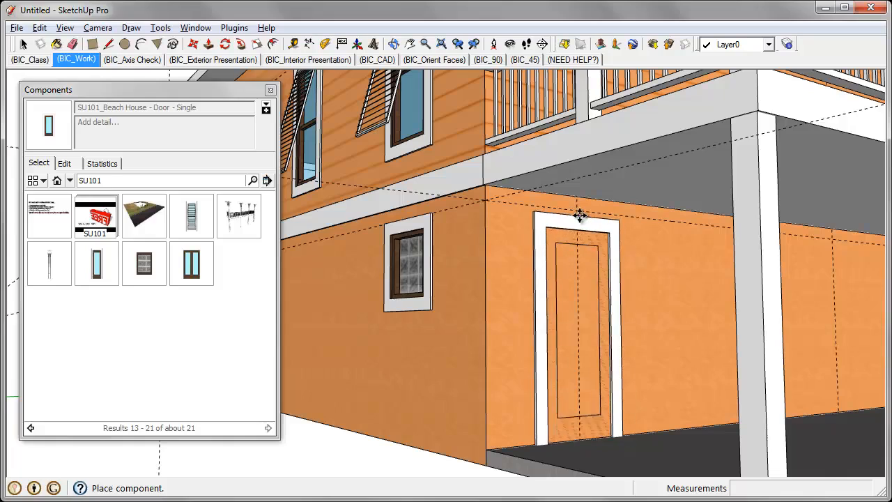
pyautogui.click(578, 213)
pyautogui.moveTo(482, 228); pyautogui.dragTo(434, 281, button='middle')
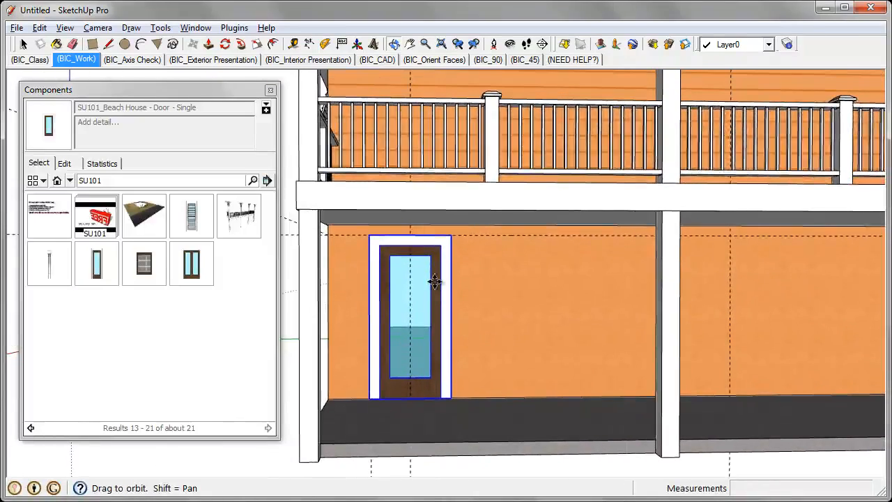
# Place the SU101_Beach House - Door - Double component on the upper porch wall where the middle vertical guide crosses the horizontal guide.
pyautogui.scroll(-3, 372, 357)
pyautogui.moveTo(681, 320); pyautogui.dragTo(572, 185, button='middle')
pyautogui.scroll(5, 564, 175)
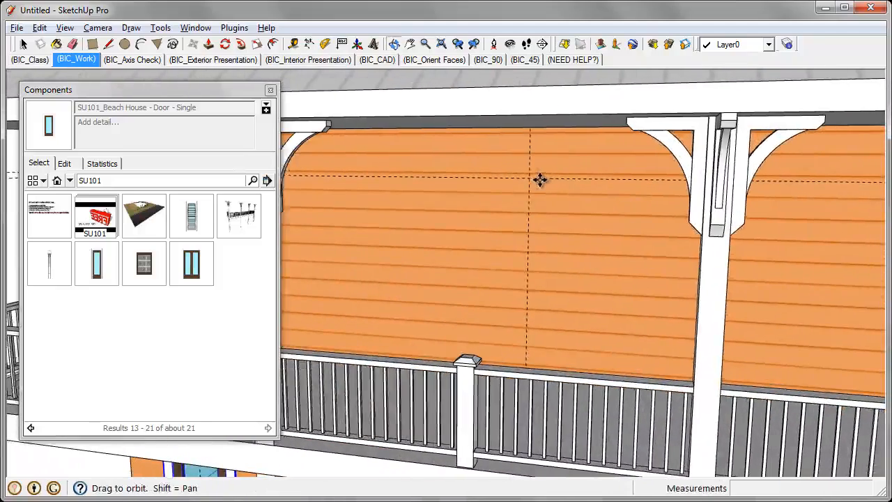
pyautogui.press('m')
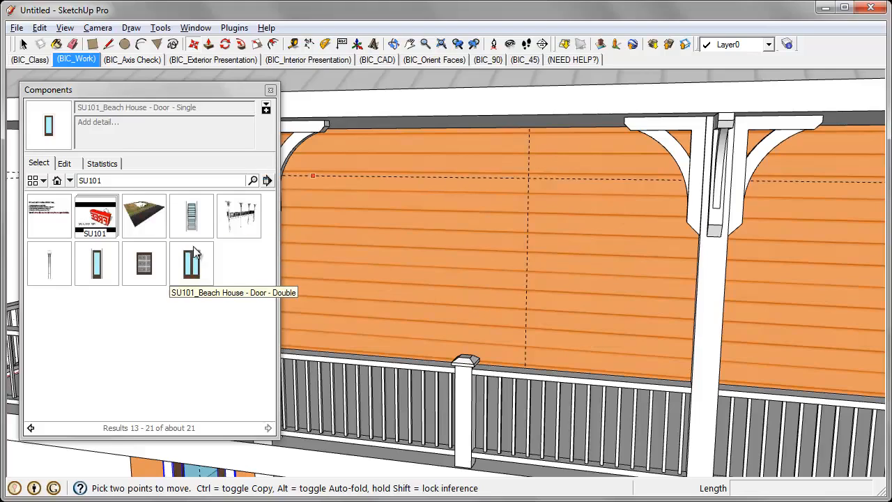
pyautogui.click(190, 266)
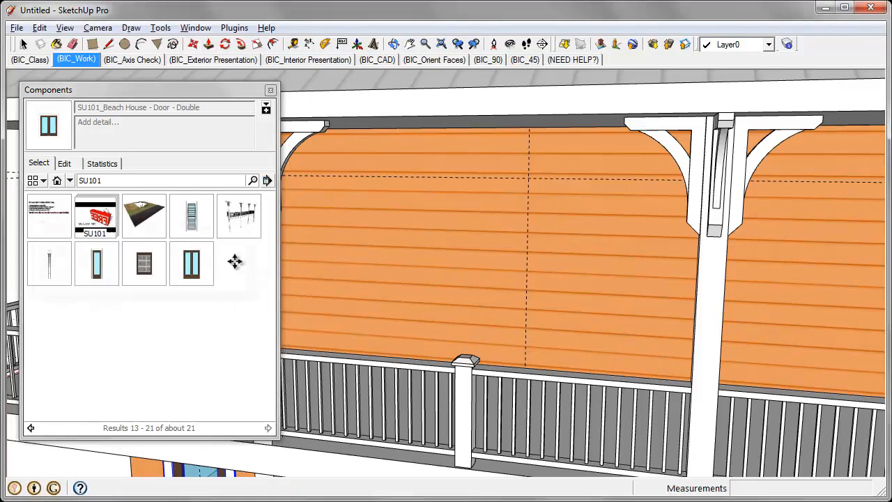
pyautogui.click(529, 179)
pyautogui.moveTo(530, 183); pyautogui.dragTo(667, 331, button='middle')
pyautogui.scroll(-3, 718, 331)
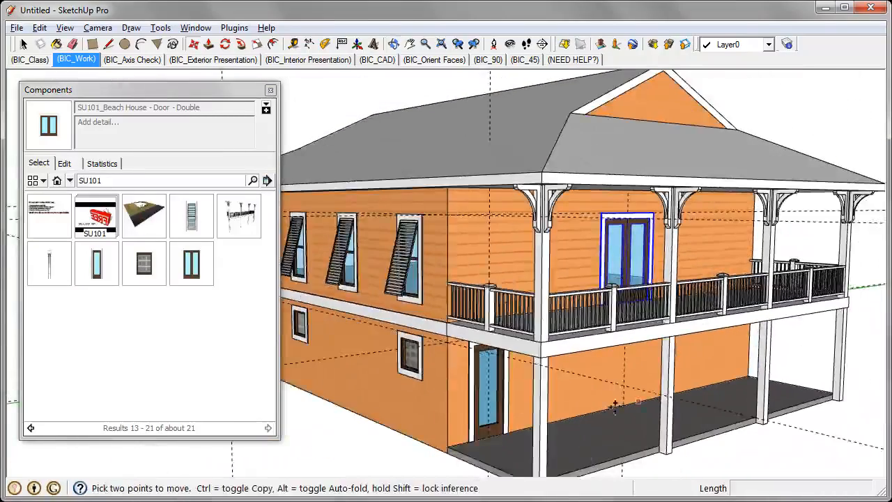
# Place the SU101_Beach House - Window - Large component on the upper porch wall where the corner-side vertical guide crosses the horizontal guide.
pyautogui.moveTo(614, 404); pyautogui.dragTo(619, 242, button='middle')
pyautogui.press('m')
pyautogui.scroll(6, 537, 283)
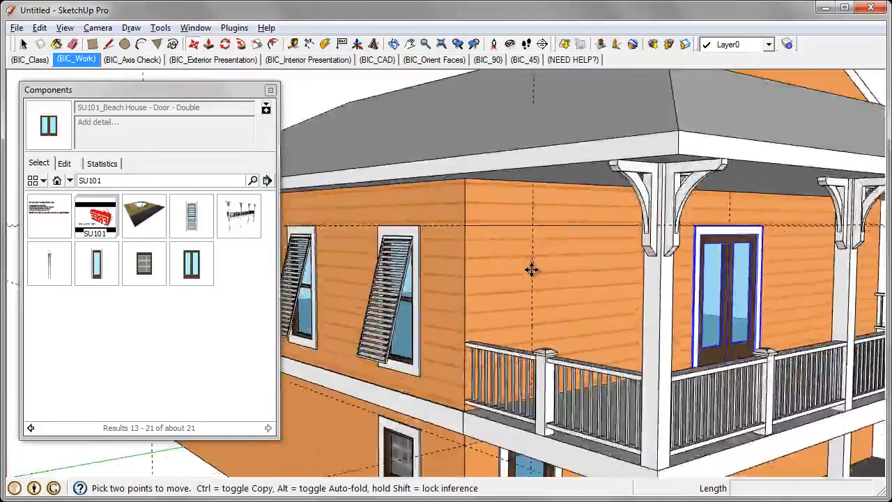
pyautogui.scroll(3, 531, 270)
pyautogui.moveTo(531, 270); pyautogui.dragTo(560, 195, button='middle')
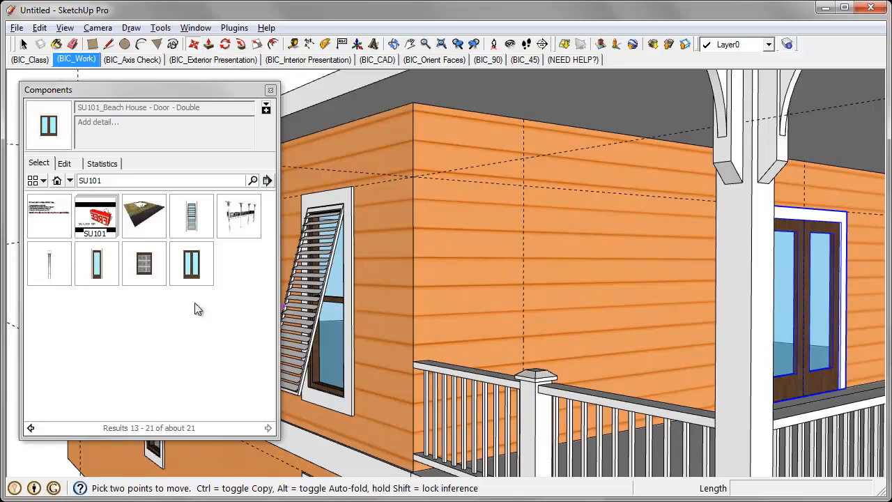
pyautogui.click(192, 217)
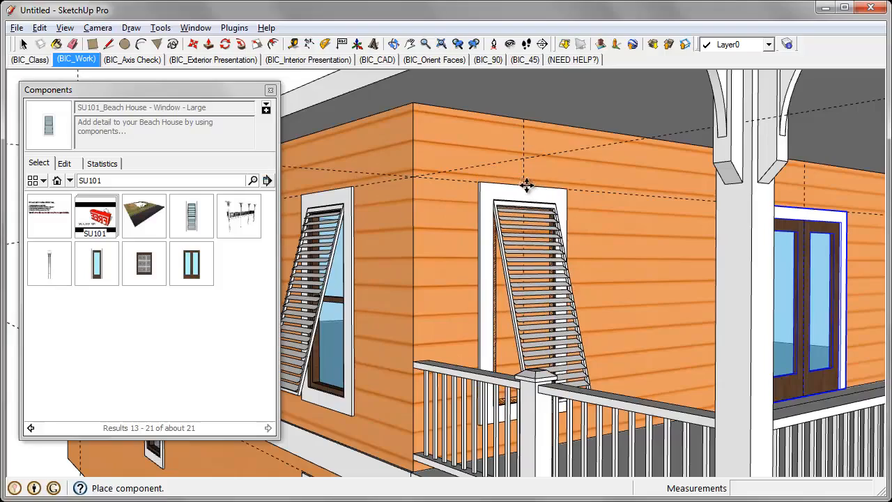
pyautogui.click(524, 185)
pyautogui.scroll(-3, 524, 185)
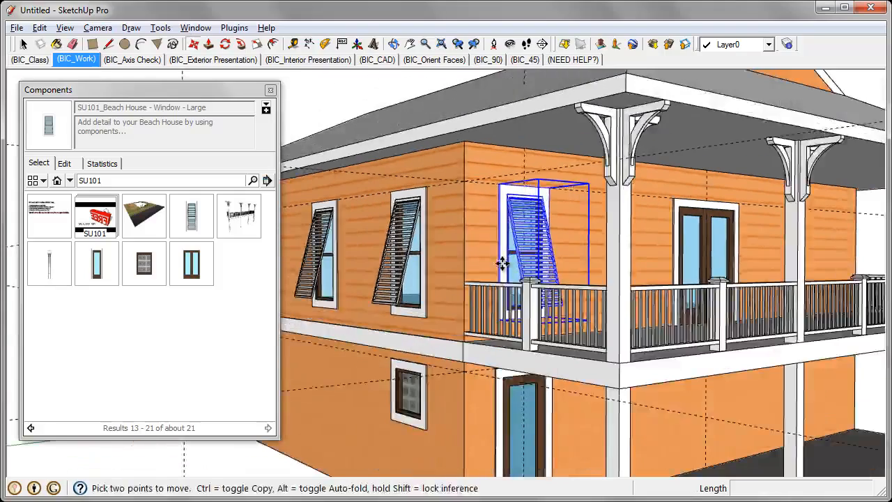
# Copy the large window on the upper porch wall 8' toward the double door.
pyautogui.moveTo(593, 276); pyautogui.dragTo(485, 291, button='middle')
pyautogui.scroll(-3, 500, 292)
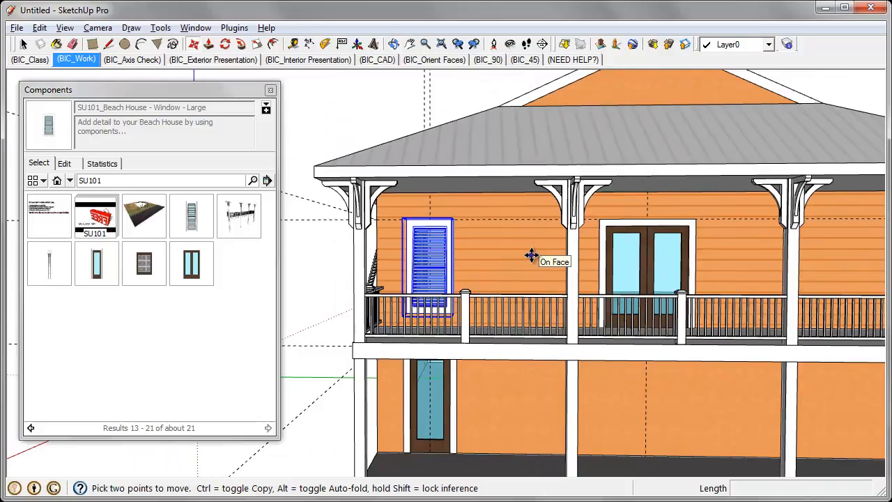
pyautogui.click(474, 241)
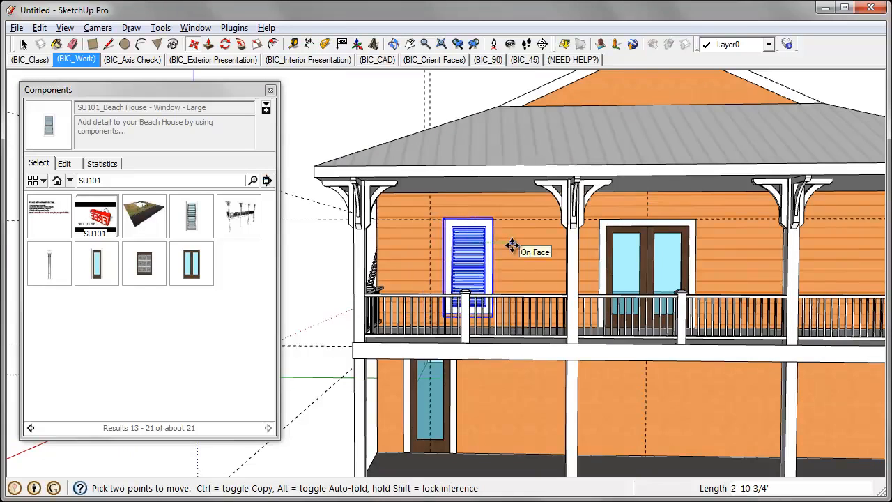
pyautogui.press('ctrl')
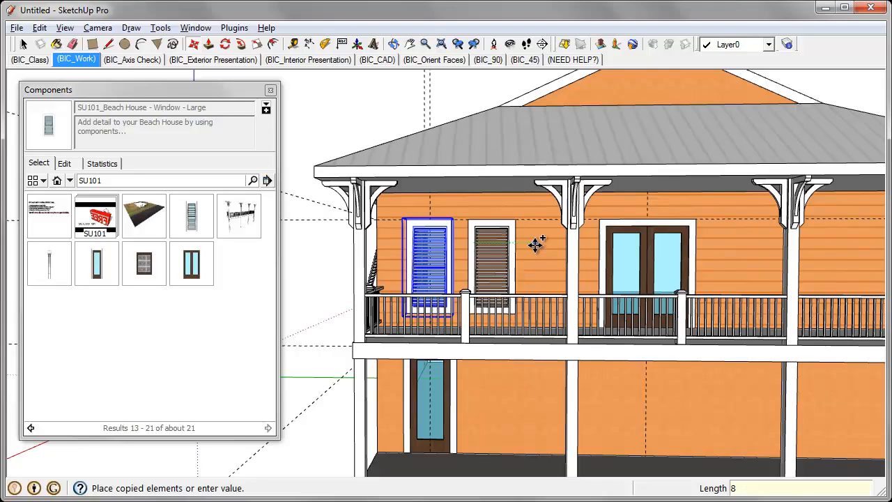
pyautogui.write("'")
pyautogui.press('Return')
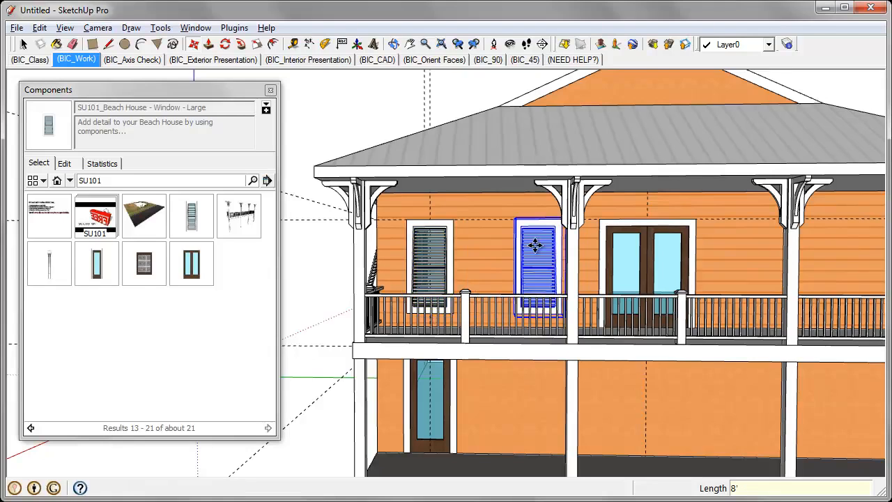
pyautogui.scroll(-3, 422, 321)
pyautogui.moveTo(421, 321); pyautogui.dragTo(481, 322, button='middle')
pyautogui.scroll(3, 537, 282)
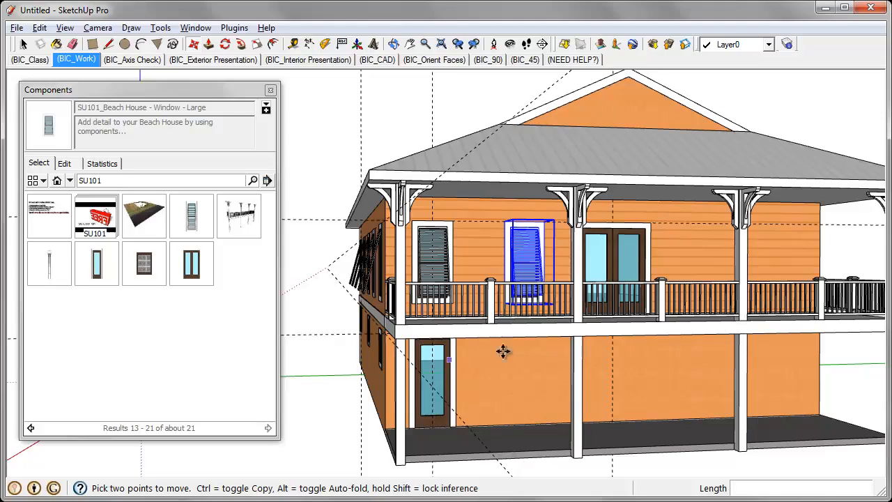
pyautogui.moveTo(550, 292); pyautogui.dragTo(696, 316, button='middle')
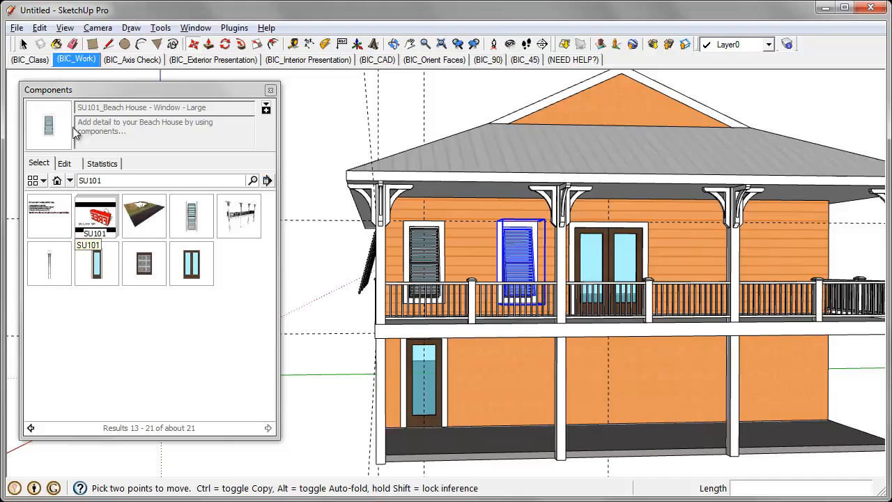
# Copy both large windows on the upper porch wall 24' along the green axis to the far side of the double door.
pyautogui.click(24, 44)
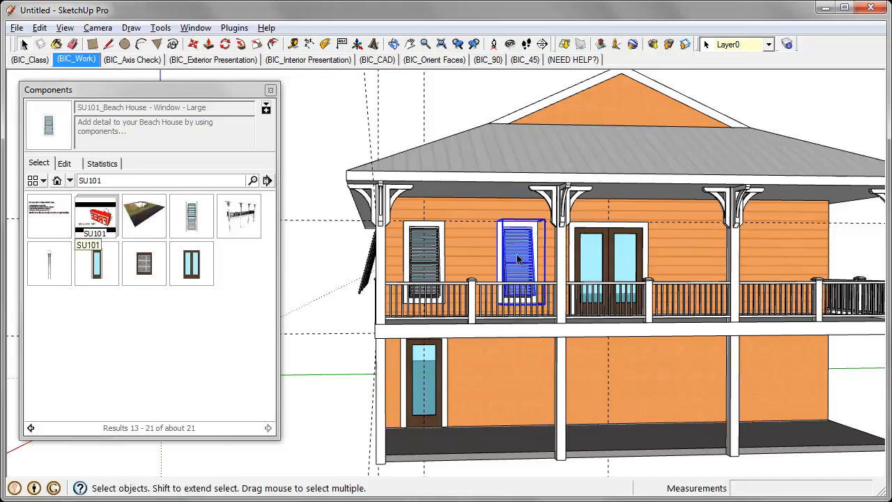
pyautogui.keyDown('shift'); pyautogui.click(436, 245); pyautogui.keyUp('shift')
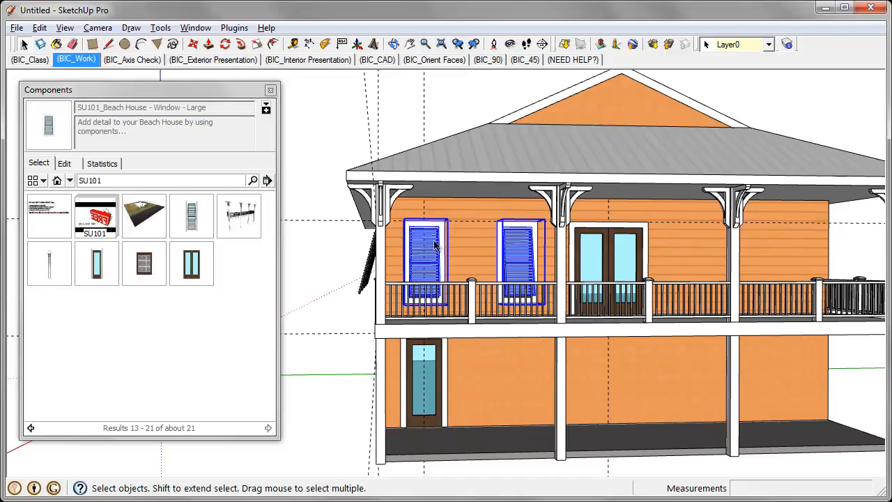
pyautogui.click(194, 44)
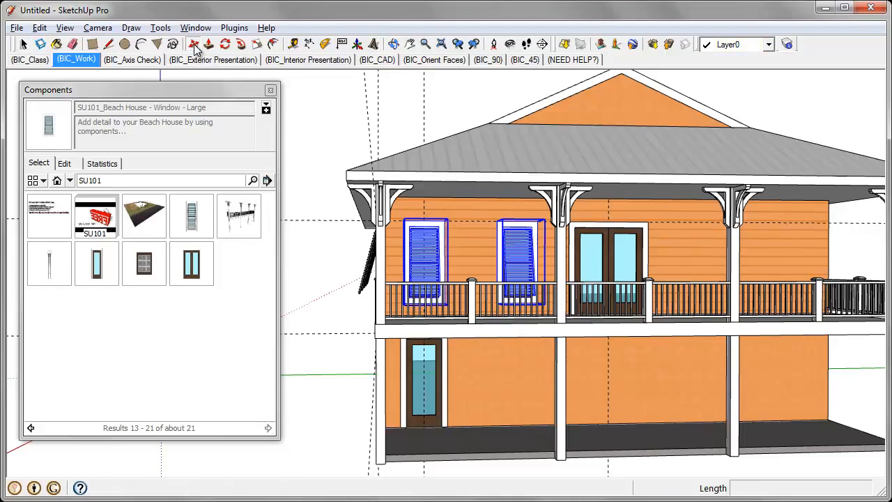
pyautogui.click(472, 249)
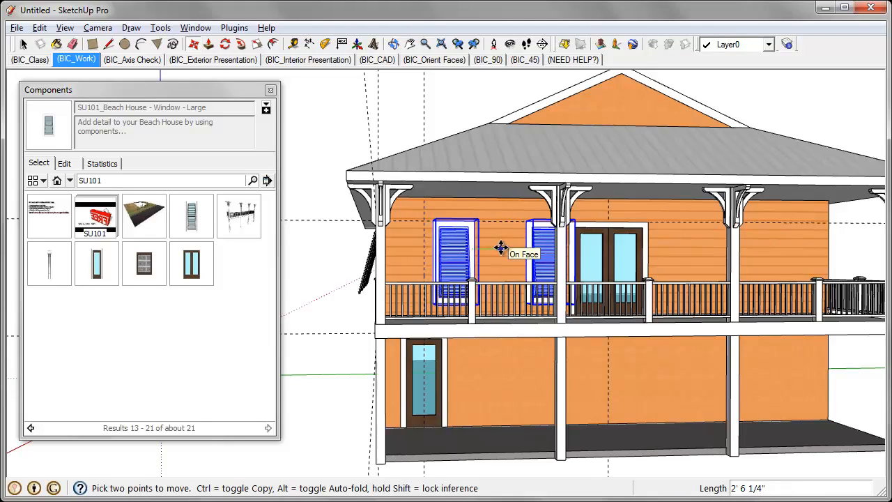
pyautogui.press('ctrl')
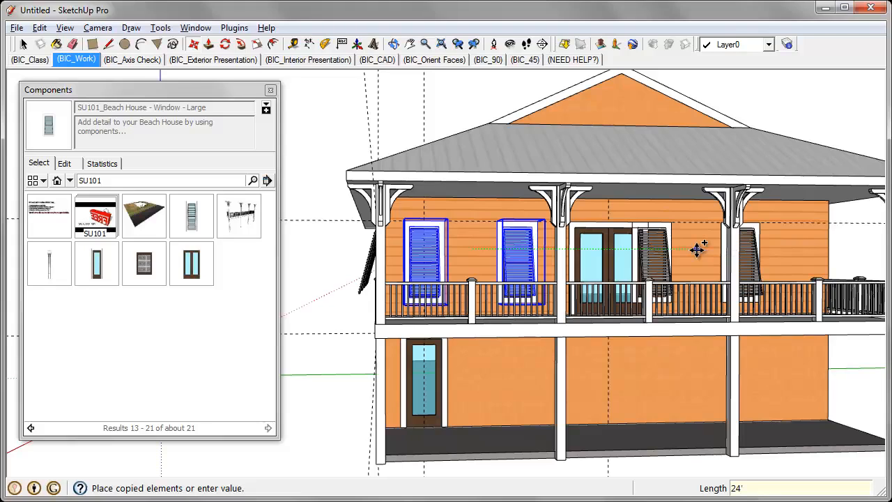
pyautogui.press('Return')
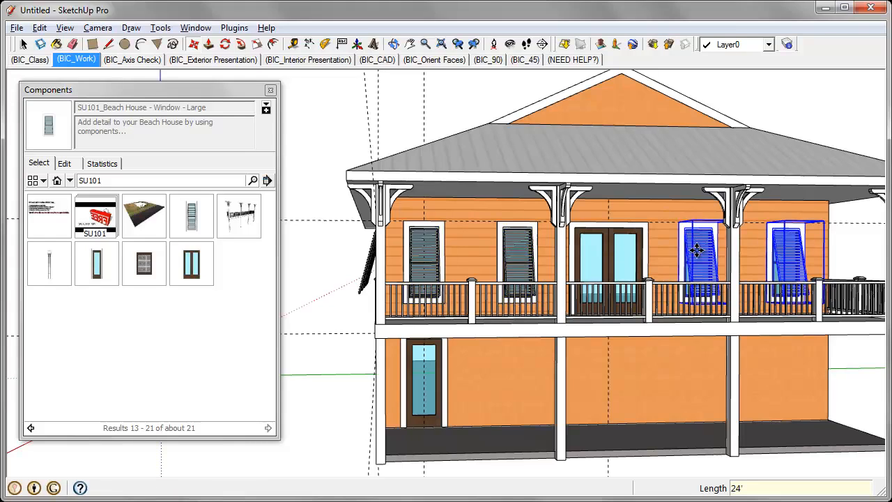
pyautogui.scroll(-4, 697, 250)
pyautogui.moveTo(648, 373); pyautogui.dragTo(602, 383, button='middle')
pyautogui.scroll(5, 490, 348)
pyautogui.moveTo(489, 349); pyautogui.dragTo(638, 354, button='middle')
pyautogui.moveTo(468, 336); pyautogui.dragTo(474, 346, button='middle')
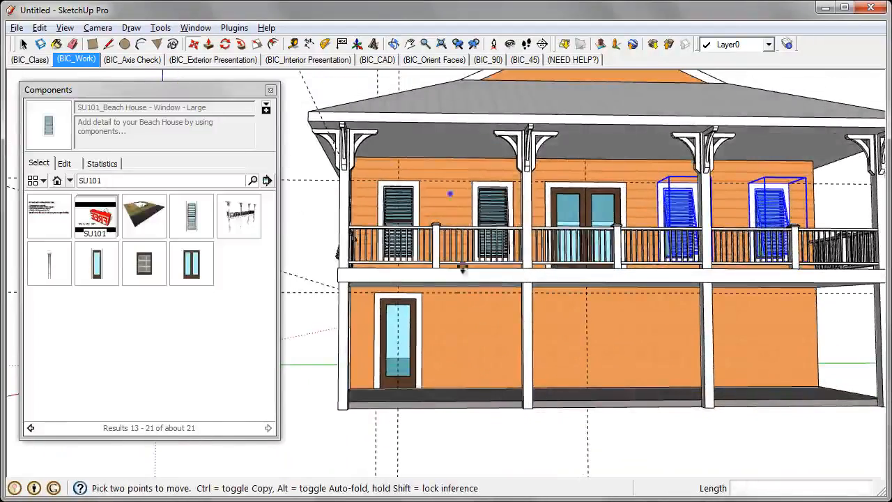
pyautogui.moveTo(462, 195); pyautogui.dragTo(601, 225, button='middle')
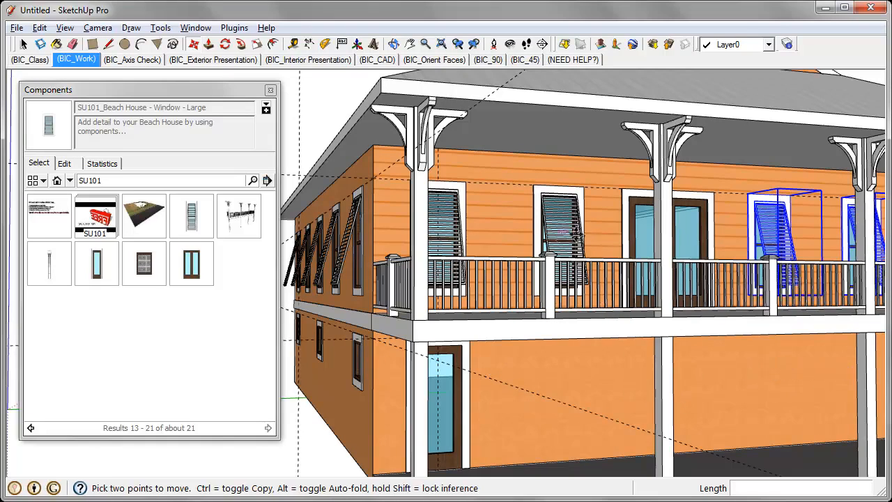
pyautogui.moveTo(549, 268); pyautogui.dragTo(566, 268, button='middle')
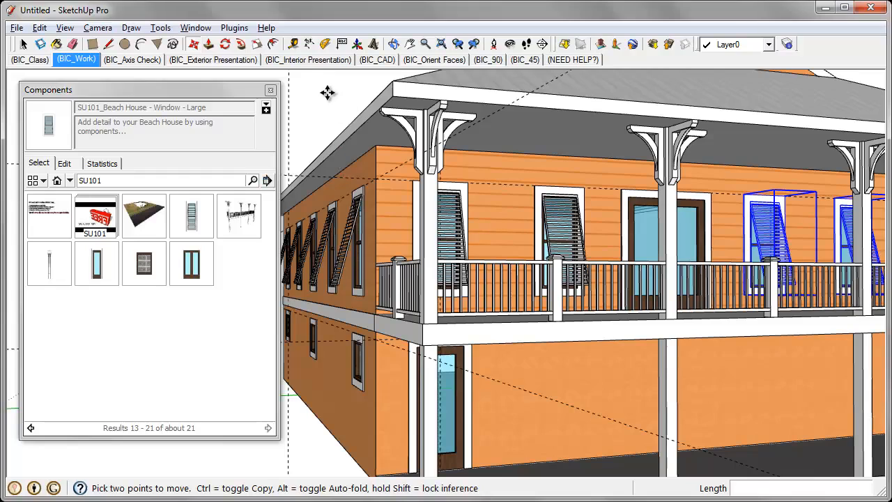
pyautogui.hotkey('ctrl', 't')
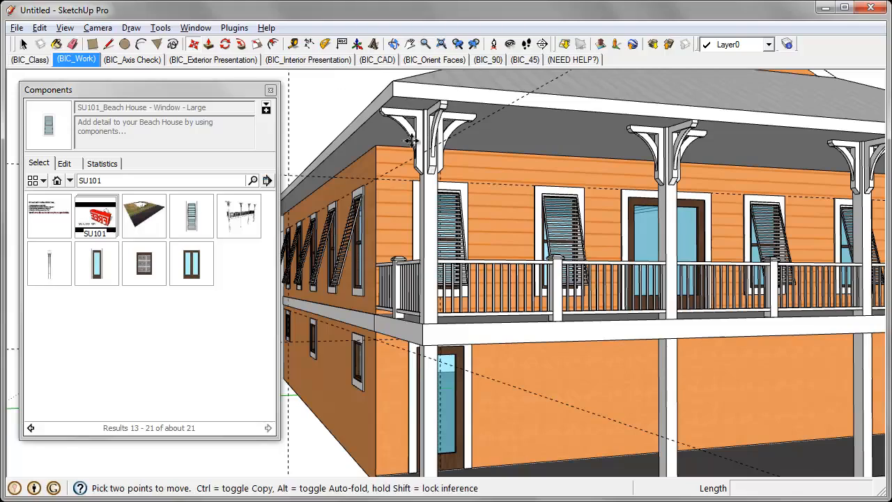
# Copy the upper large window nearest the double door 9' 6" straight down to the lower porch wall, level with the single door's trim top.
pyautogui.scroll(2, 543, 191)
pyautogui.scroll(4, 542, 190)
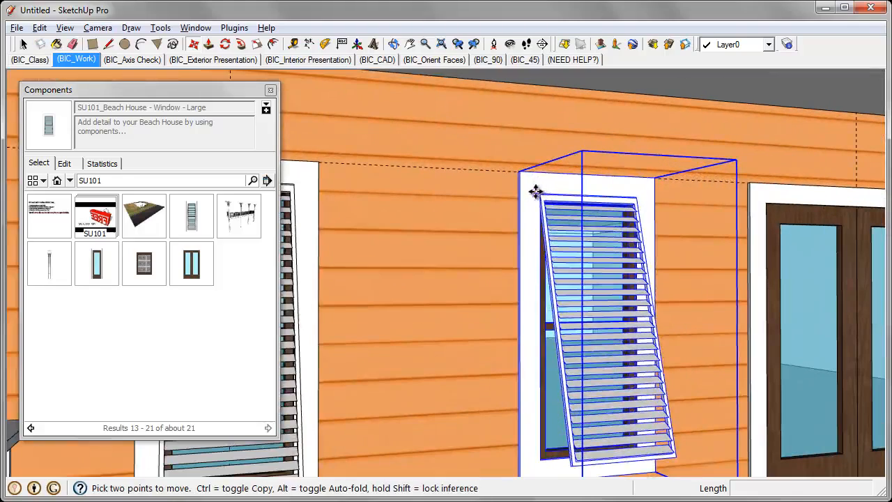
pyautogui.scroll(3, 522, 174)
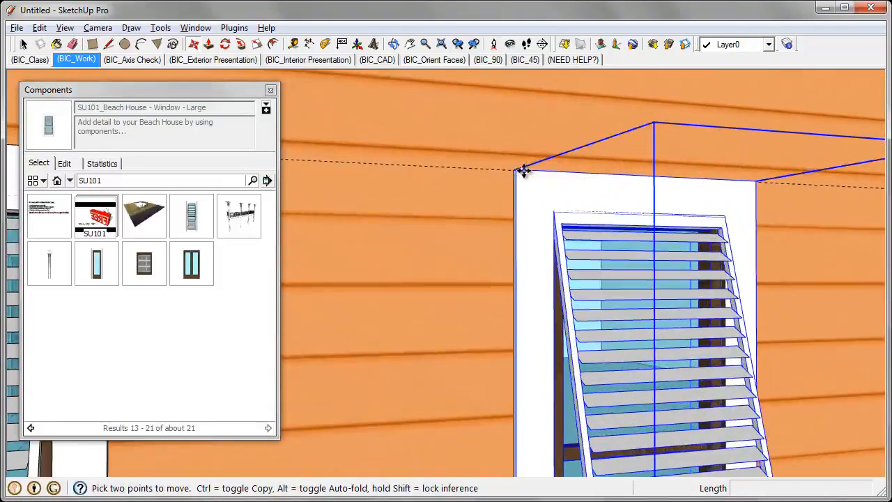
pyautogui.scroll(2, 516, 173)
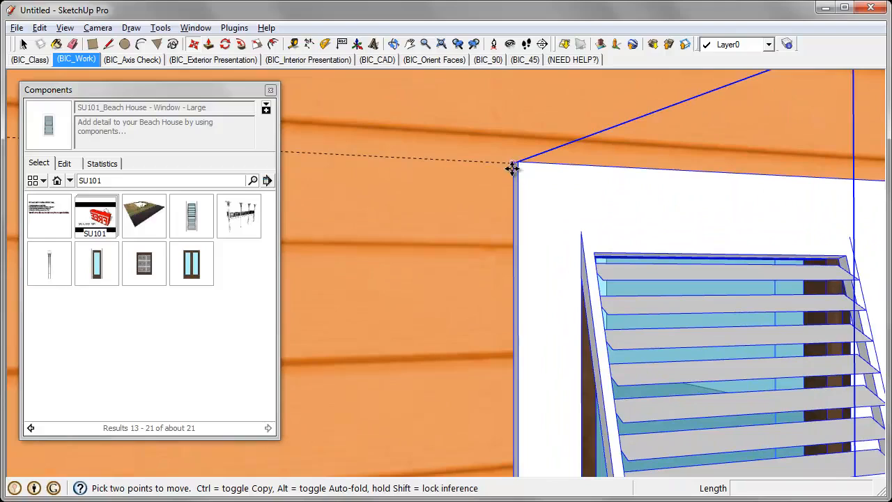
pyautogui.scroll(1, 512, 167)
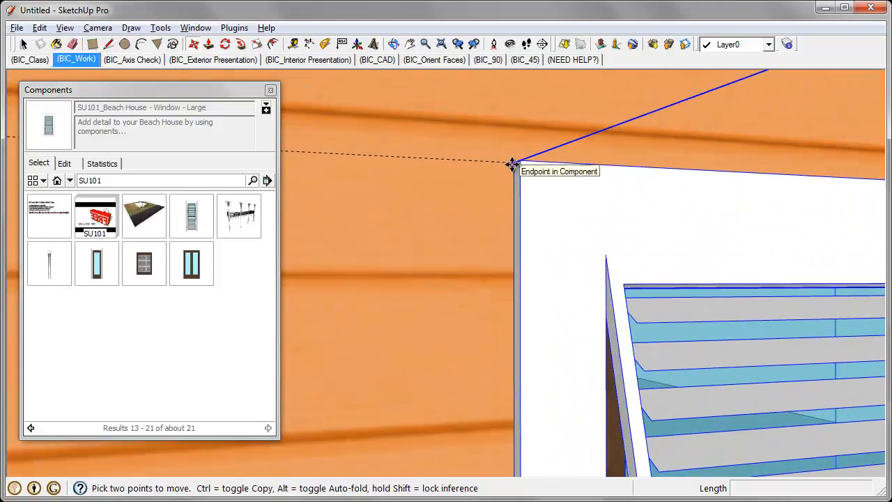
pyautogui.click(512, 164)
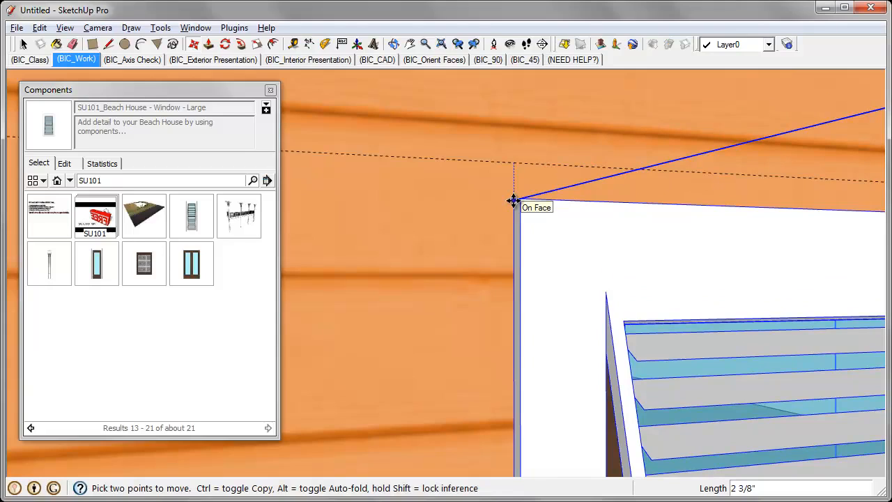
pyautogui.press('ctrl')
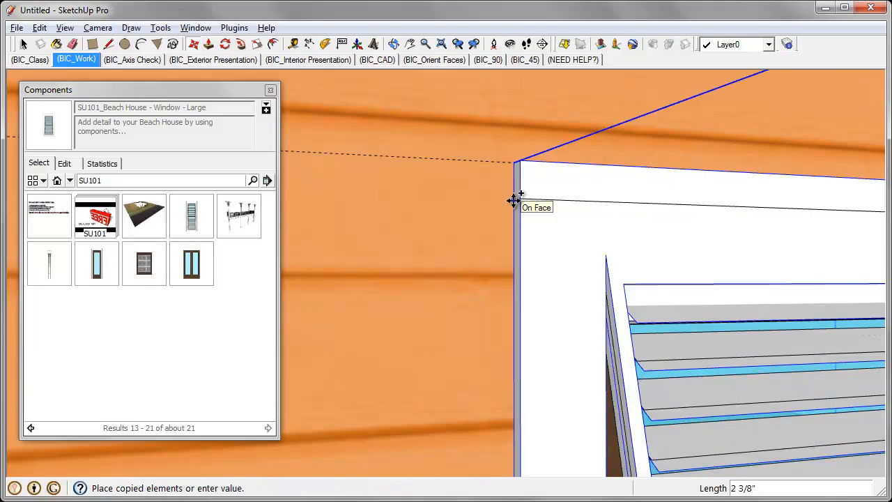
pyautogui.scroll(1, 514, 200)
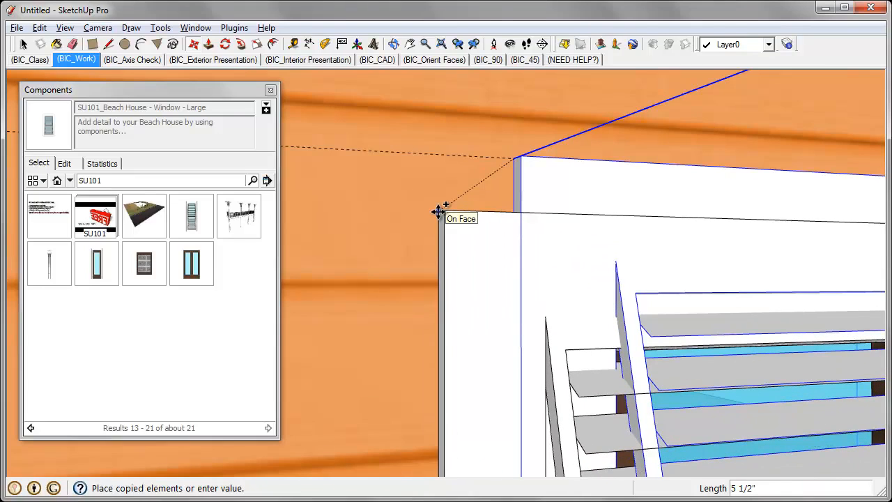
pyautogui.scroll(-5, 439, 205)
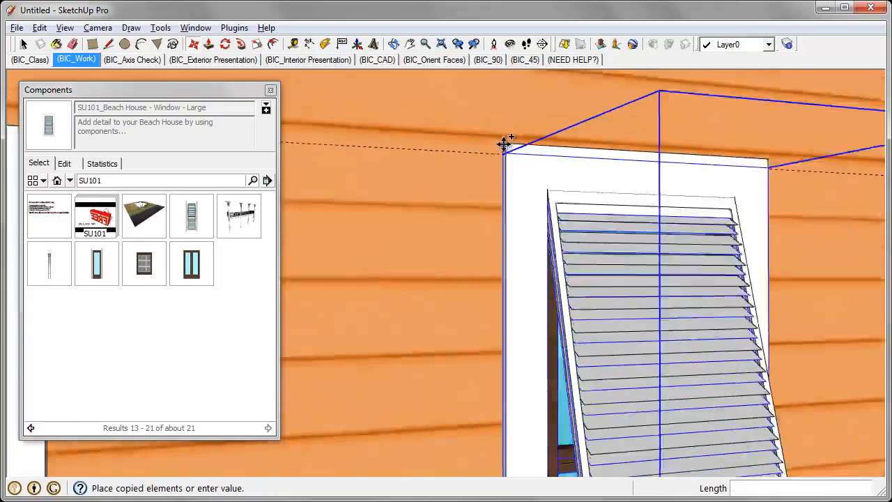
pyautogui.scroll(-6, 507, 144)
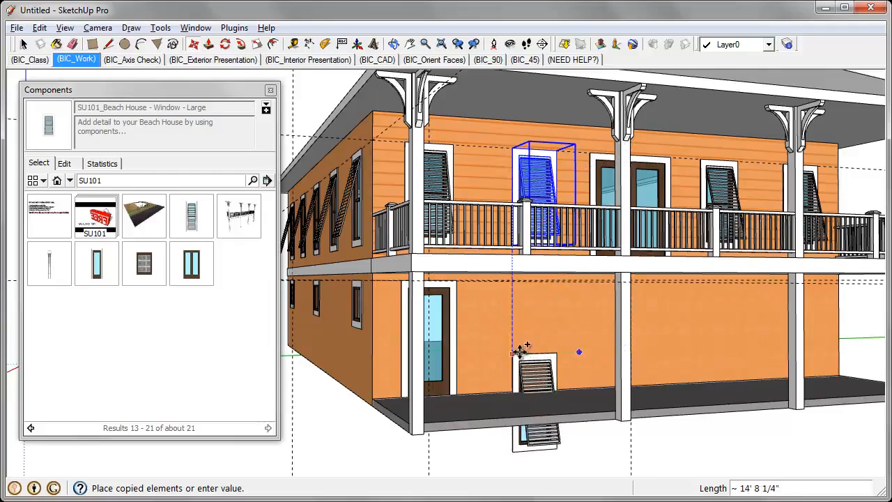
pyautogui.moveTo(578, 355); pyautogui.dragTo(521, 336, button='middle')
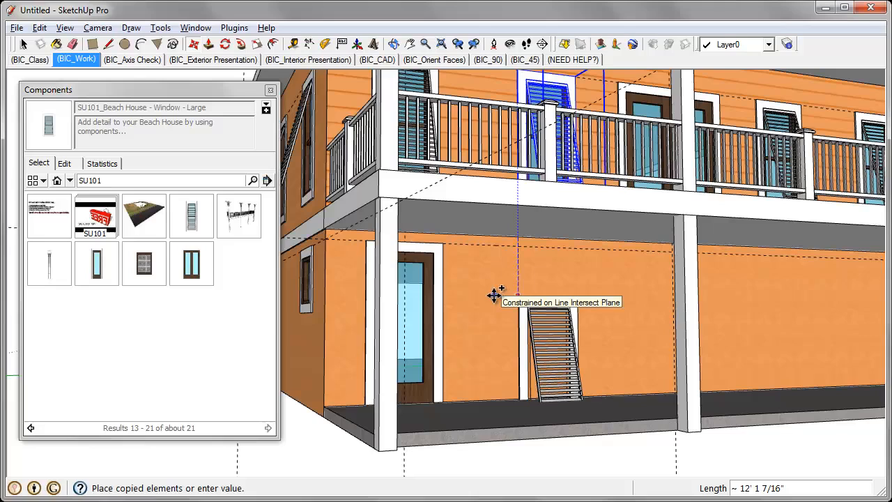
pyautogui.moveTo(508, 291); pyautogui.dragTo(506, 304, button='middle')
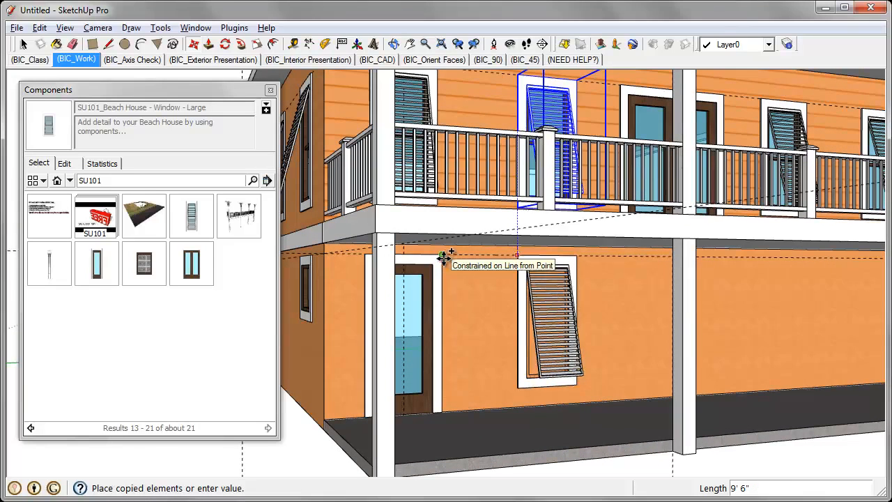
pyautogui.click(444, 258)
pyautogui.moveTo(441, 255); pyautogui.dragTo(520, 331, button='middle')
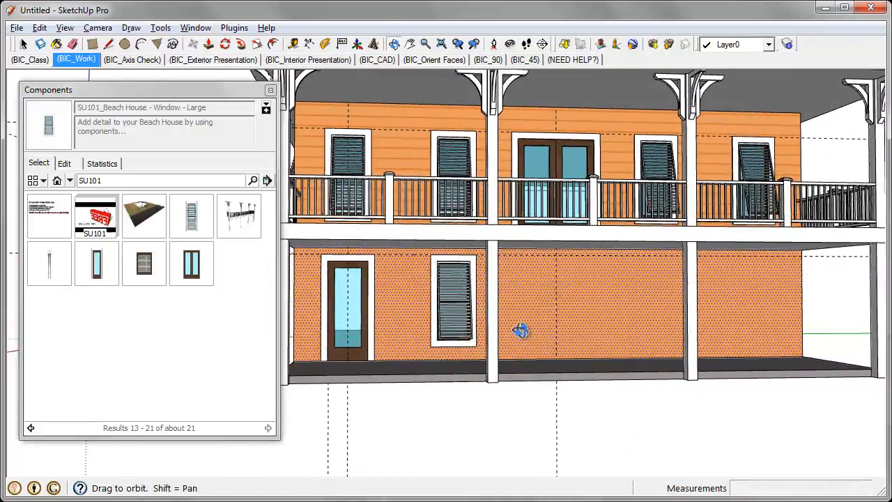
pyautogui.hotkey('ctrl', 't')
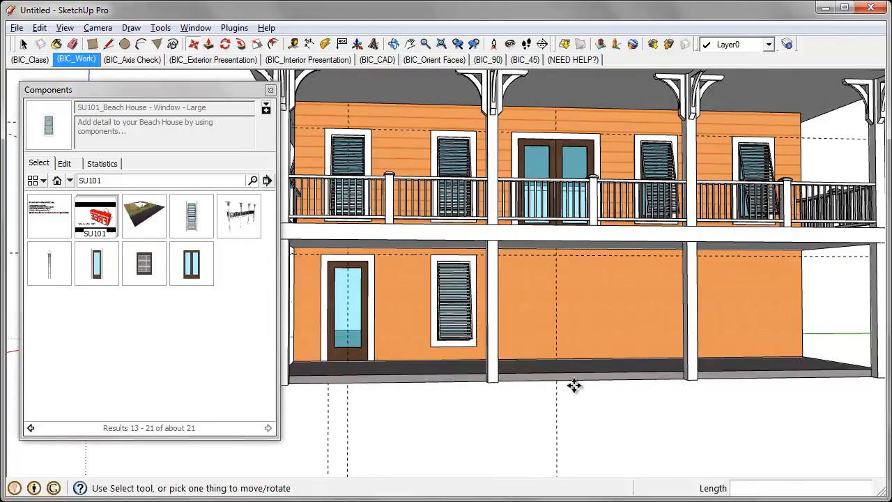
# Array the lower porch wall's large window along the green axis away from the single door, making 3x copies.
pyautogui.click(453, 282)
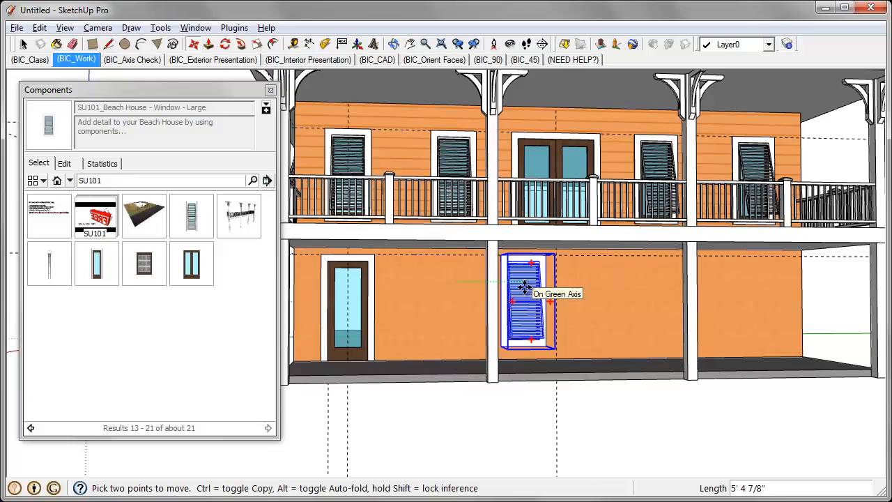
pyautogui.press('ctrl')
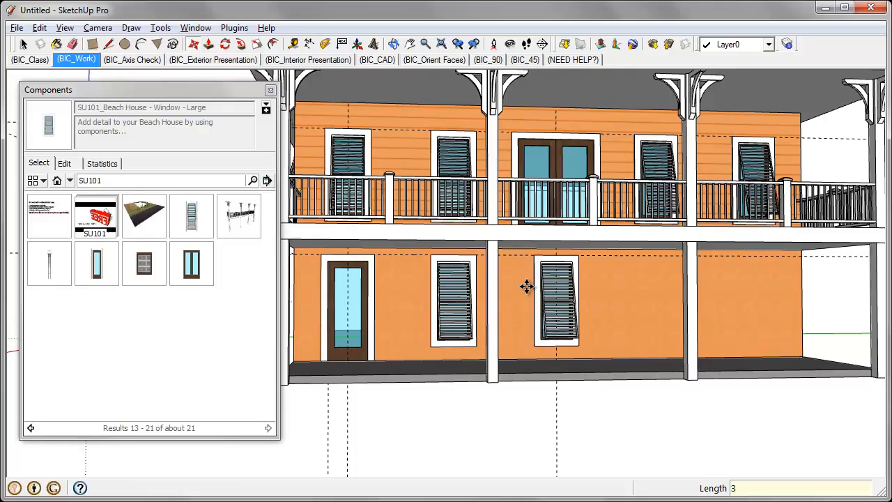
pyautogui.write('x')
pyautogui.press('Return')
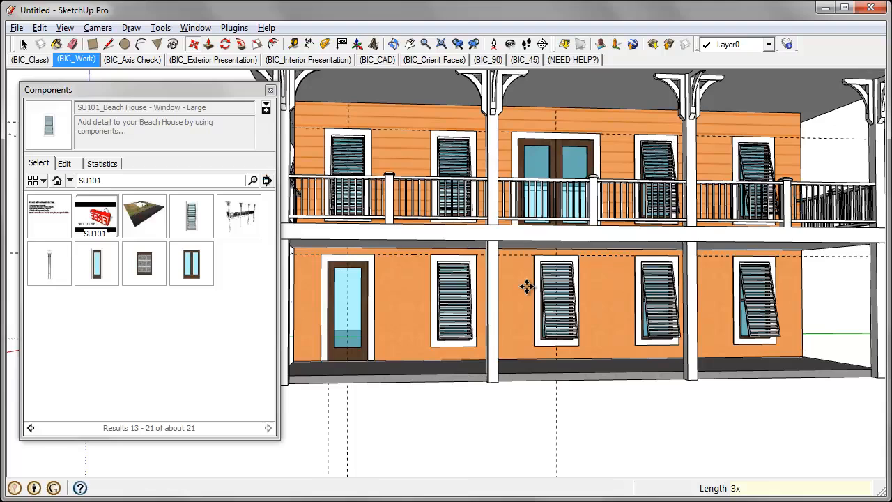
# Delete all guides from the beach house model.
pyautogui.scroll(-5, 526, 286)
pyautogui.moveTo(532, 299); pyautogui.dragTo(571, 321, button='middle')
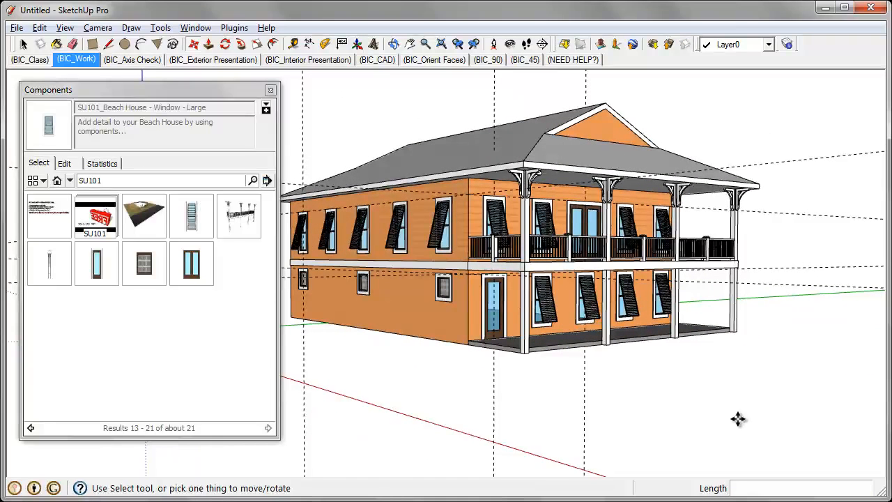
pyautogui.moveTo(737, 419); pyautogui.dragTo(743, 393, button='middle')
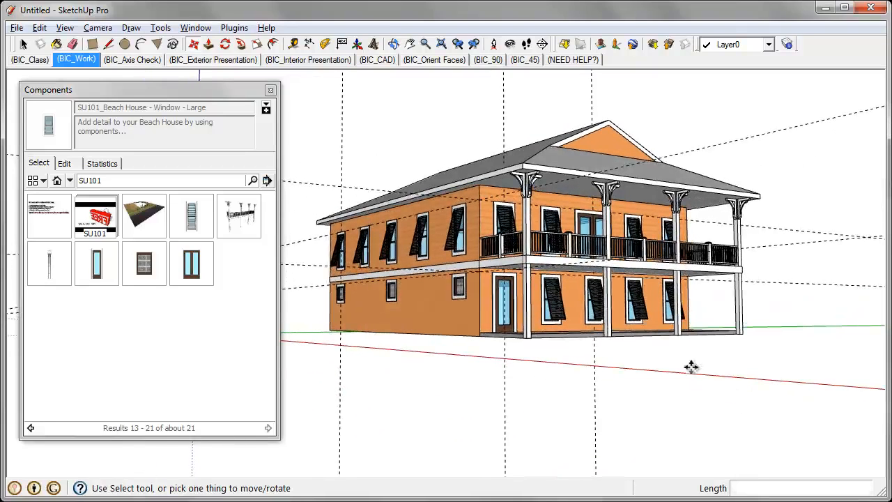
pyautogui.moveTo(691, 366); pyautogui.dragTo(685, 381, button='middle')
pyautogui.press('m')
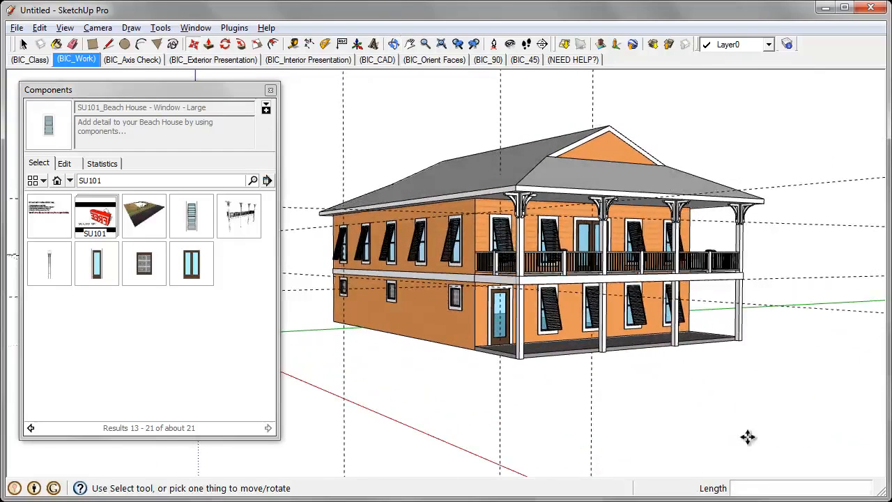
pyautogui.click(40, 28)
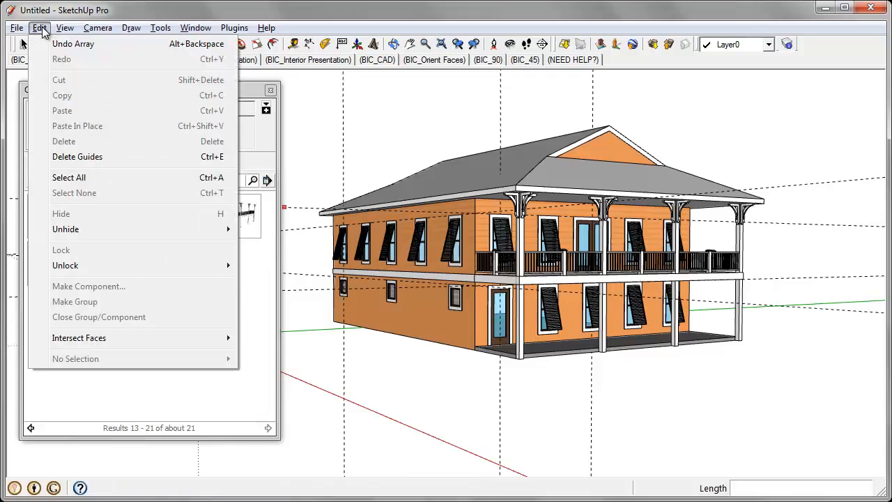
pyautogui.click(208, 157)
pyautogui.moveTo(675, 404); pyautogui.dragTo(558, 391, button='middle')
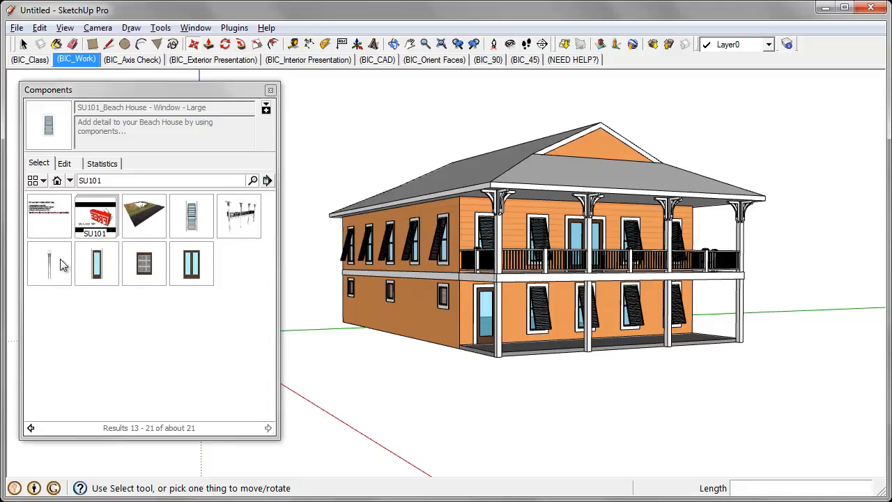
# Open the SU101 component collection and go to its second page of results.
pyautogui.click(99, 218)
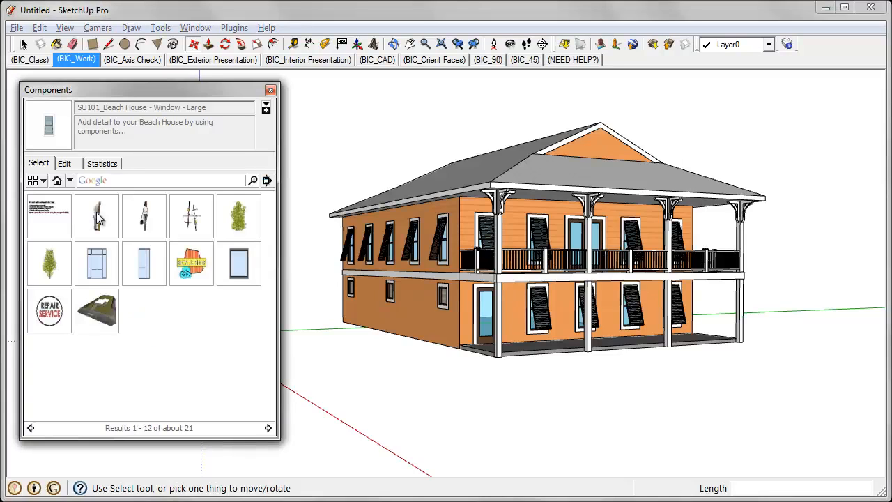
pyautogui.click(268, 428)
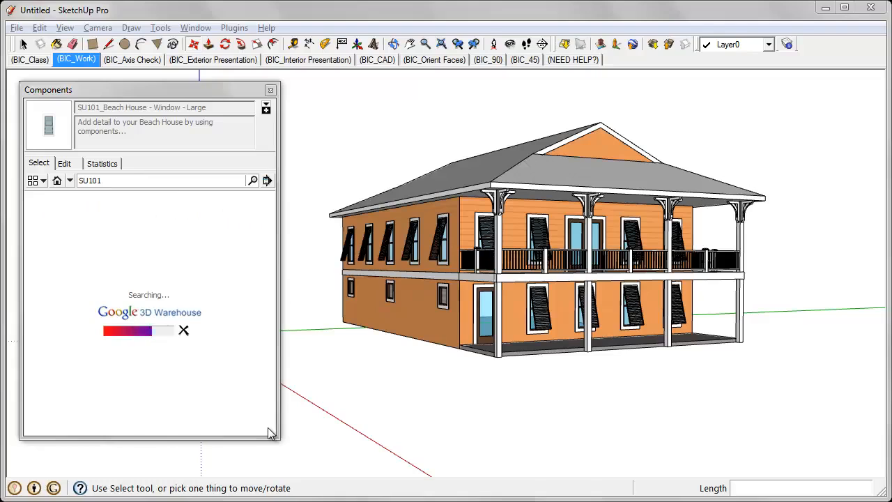
pyautogui.click(140, 264)
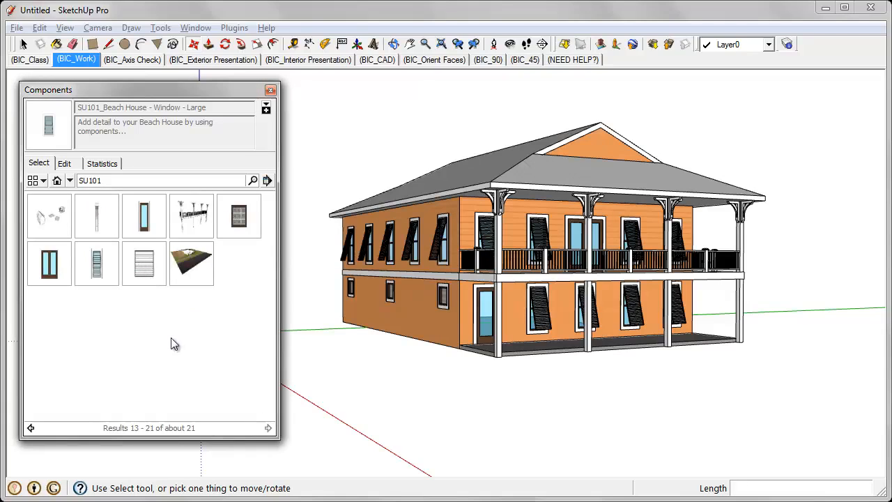
# Place the SU101_Beach House - Gable Vent component on the front gable wall, centred directly below the peak.
pyautogui.click(147, 272)
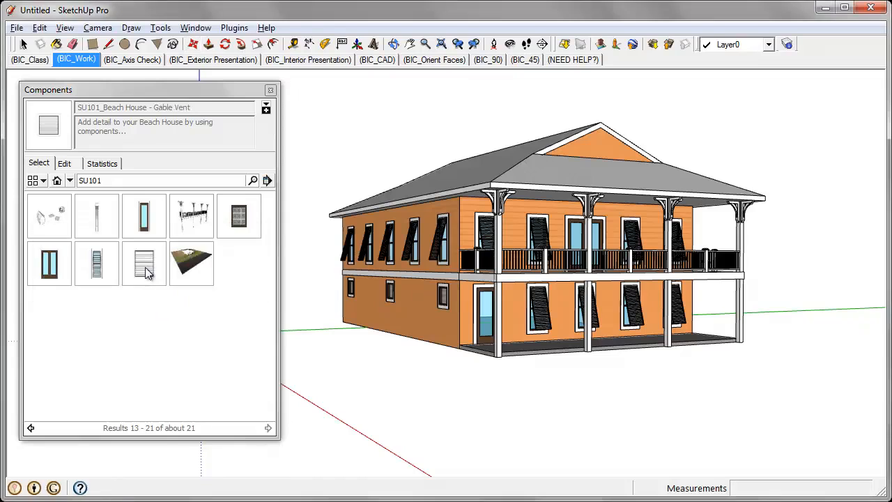
pyautogui.moveTo(578, 183); pyautogui.dragTo(502, 149, button='middle')
pyautogui.scroll(5, 502, 148)
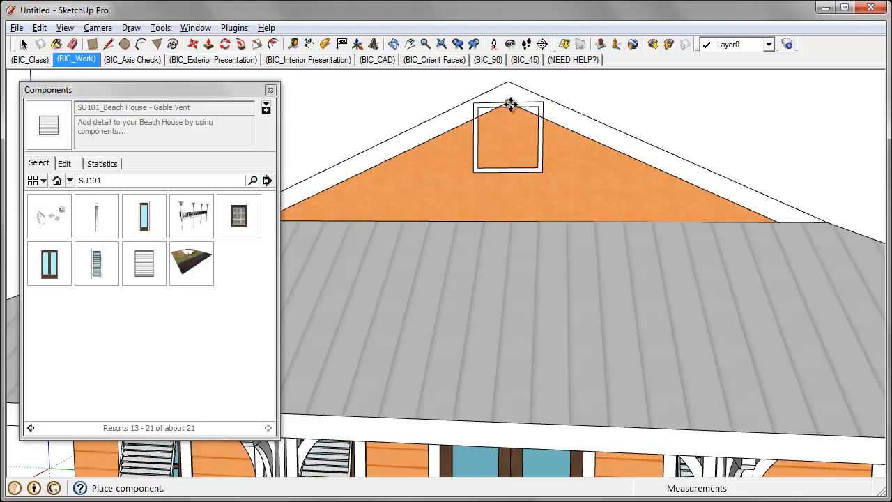
pyautogui.moveTo(512, 105); pyautogui.dragTo(530, 103, button='middle')
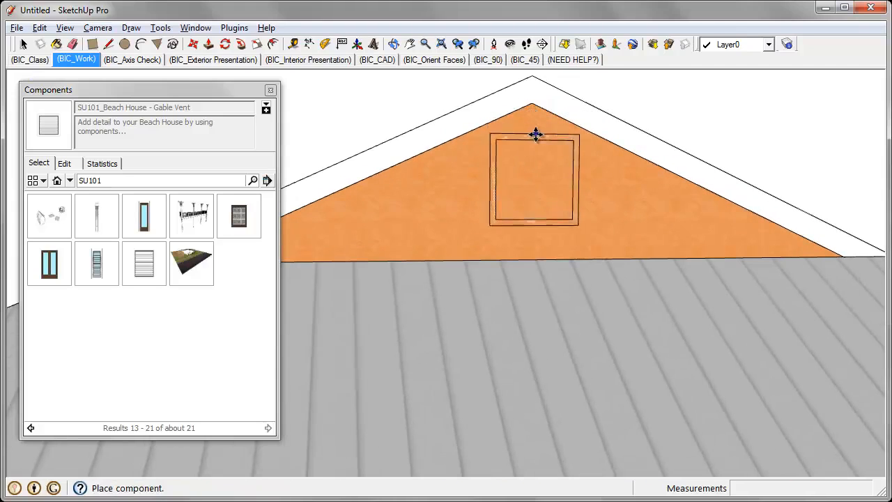
pyautogui.moveTo(534, 151); pyautogui.dragTo(528, 91, button='middle')
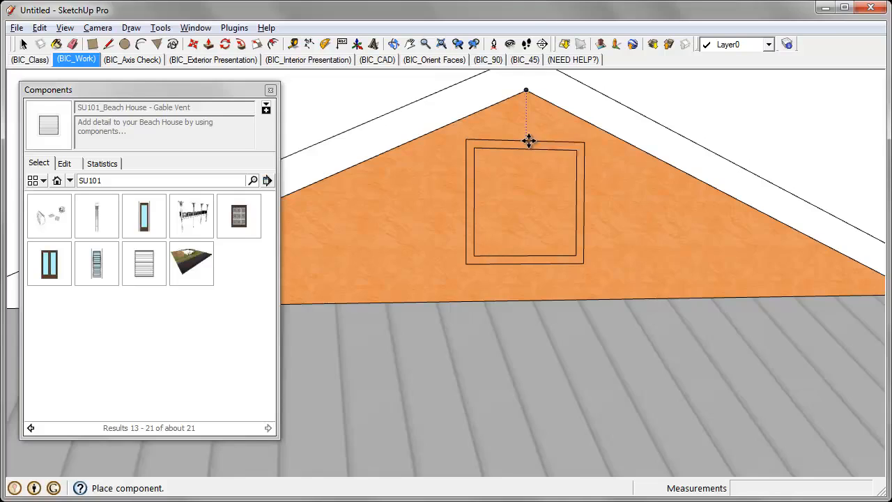
pyautogui.click(529, 140)
pyautogui.press('m')
pyautogui.scroll(-6, 529, 140)
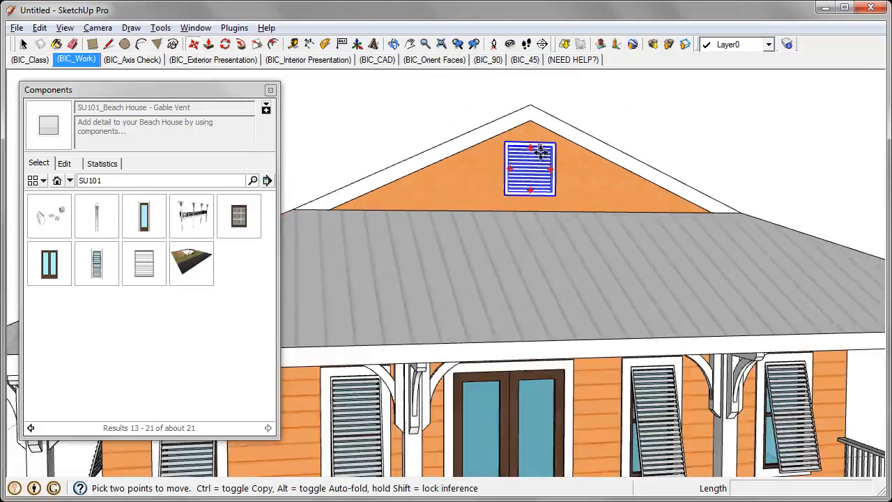
pyautogui.press('Escape')
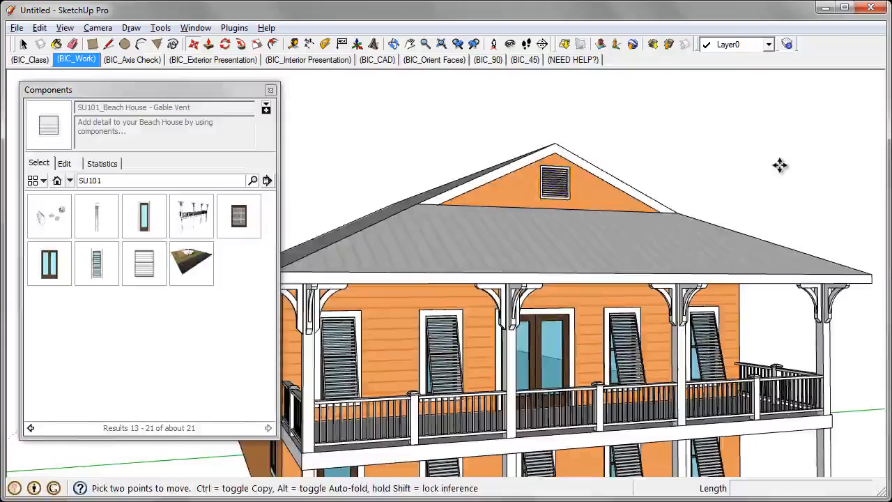
# Place the SU101_Beach House - Detail bracket at the top corner of the upper side wall where it meets the porch wall.
pyautogui.scroll(-5, 781, 161)
pyautogui.moveTo(729, 401); pyautogui.dragTo(572, 419, button='middle')
pyautogui.scroll(3, 572, 419)
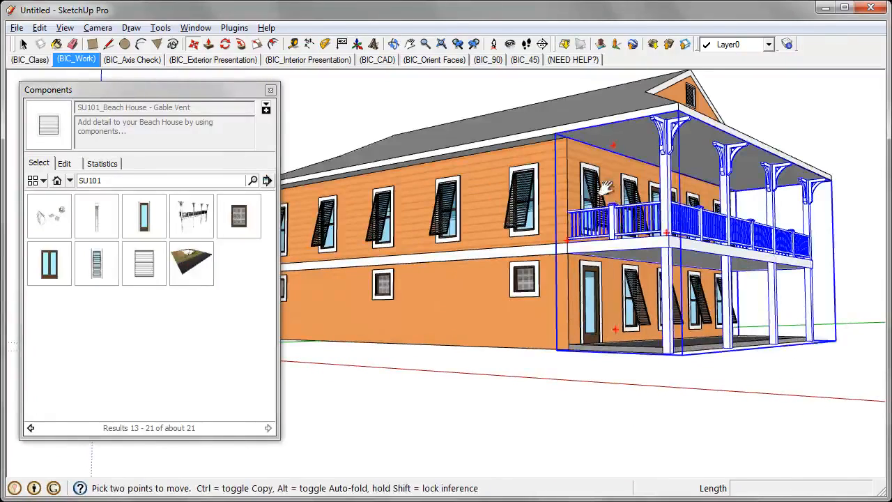
pyautogui.keyDown('shift'); pyautogui.moveTo(592, 196); pyautogui.dragTo(526, 171, button='middle'); pyautogui.keyUp('shift')
pyautogui.scroll(6, 519, 178)
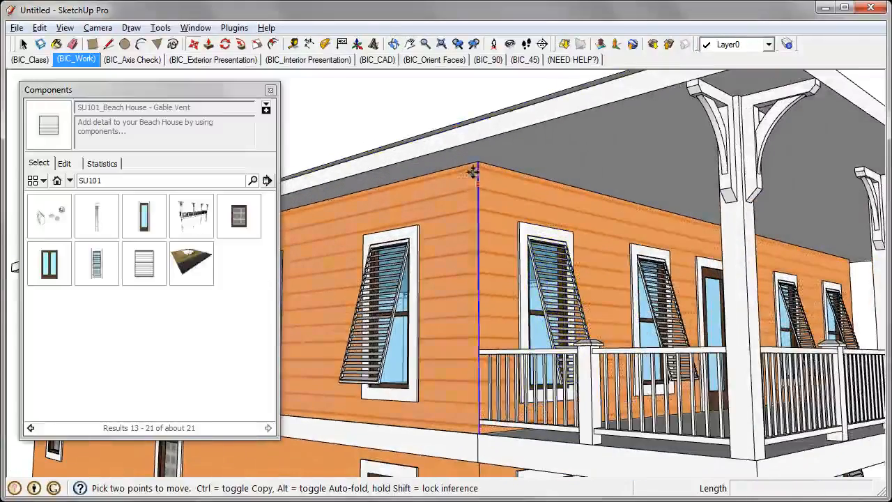
pyautogui.scroll(1, 479, 164)
pyautogui.moveTo(479, 164); pyautogui.dragTo(512, 141, button='middle')
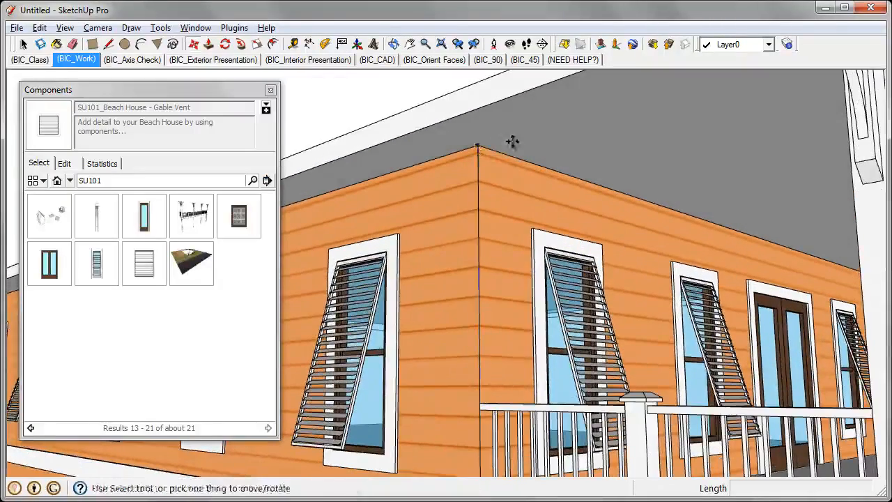
pyautogui.click(98, 222)
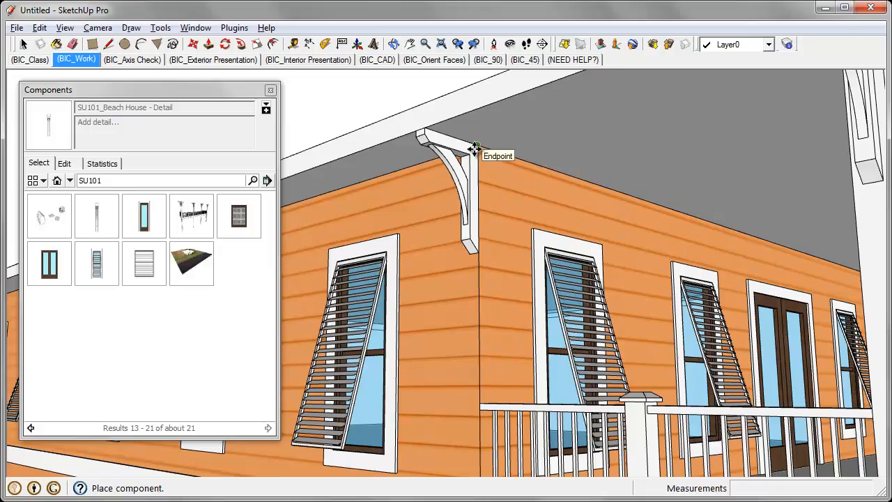
pyautogui.click(474, 148)
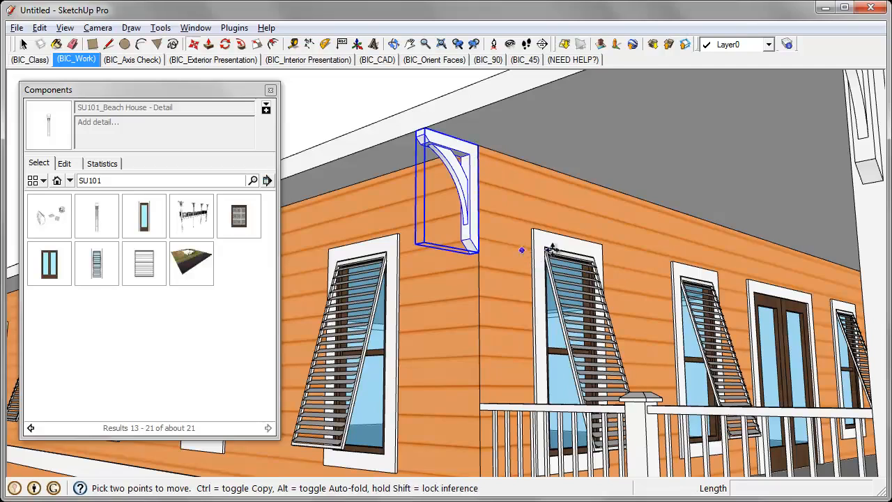
# Copy the eave bracket along the red axis to the side wall's far corner and divide the distance with a 5/ array.
pyautogui.scroll(-2, 707, 201)
pyautogui.moveTo(477, 265); pyautogui.dragTo(684, 264, button='middle')
pyautogui.scroll(-3, 746, 257)
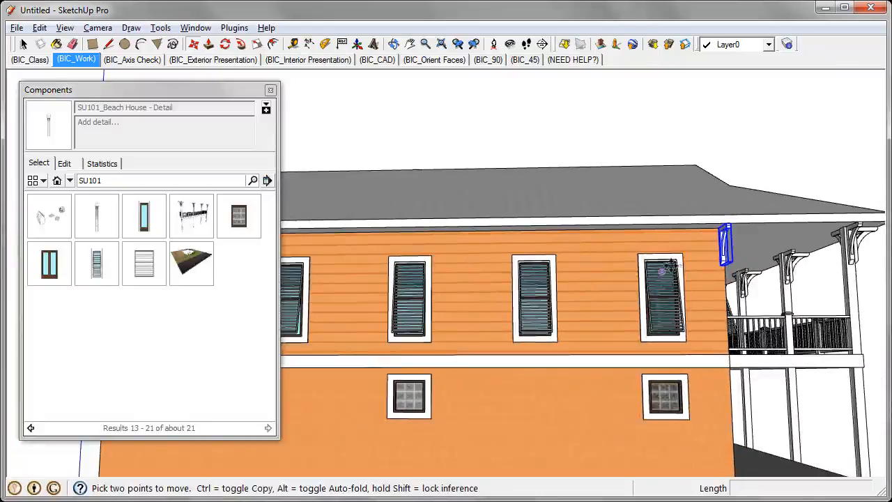
pyautogui.scroll(-2, 759, 219)
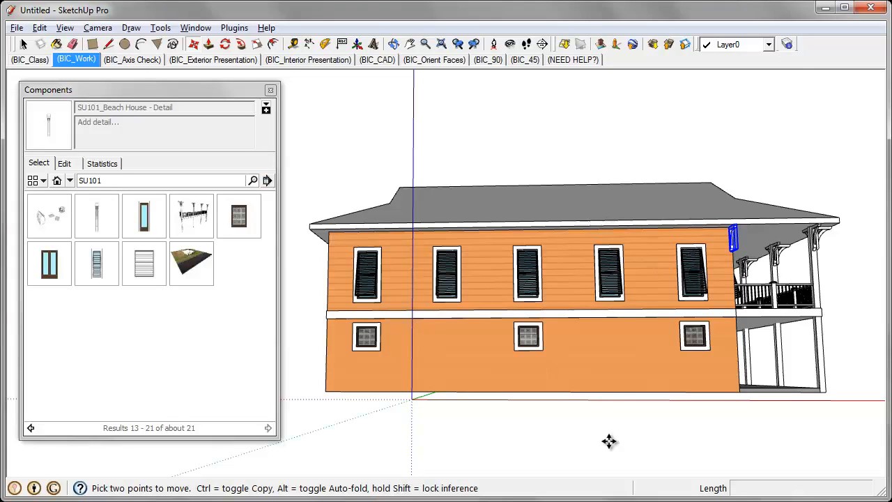
pyautogui.moveTo(562, 327); pyautogui.dragTo(604, 313, button='middle')
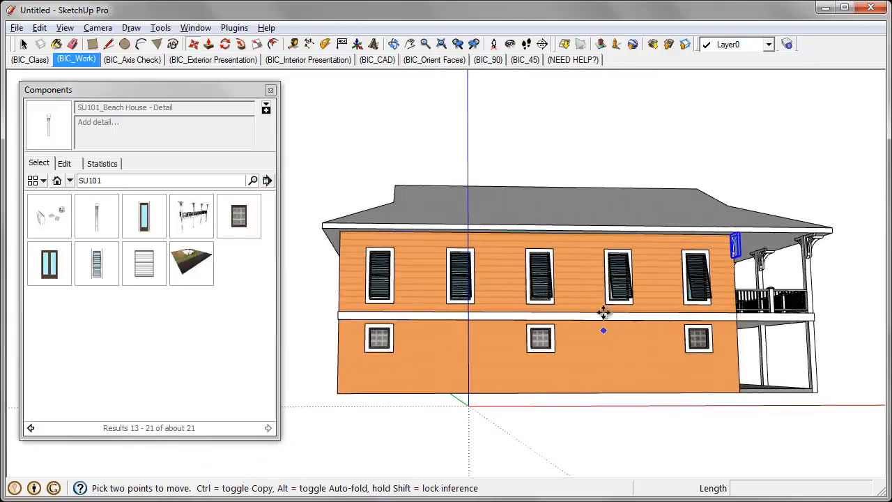
pyautogui.scroll(6, 718, 257)
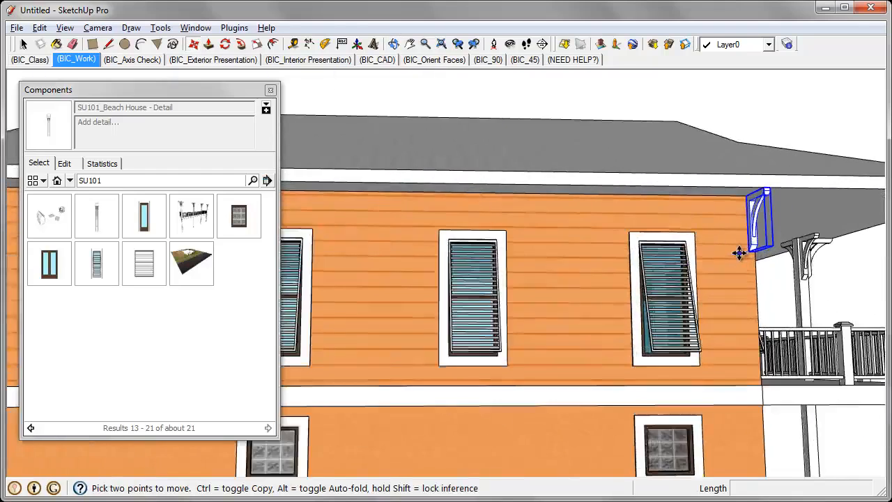
pyautogui.scroll(4, 752, 239)
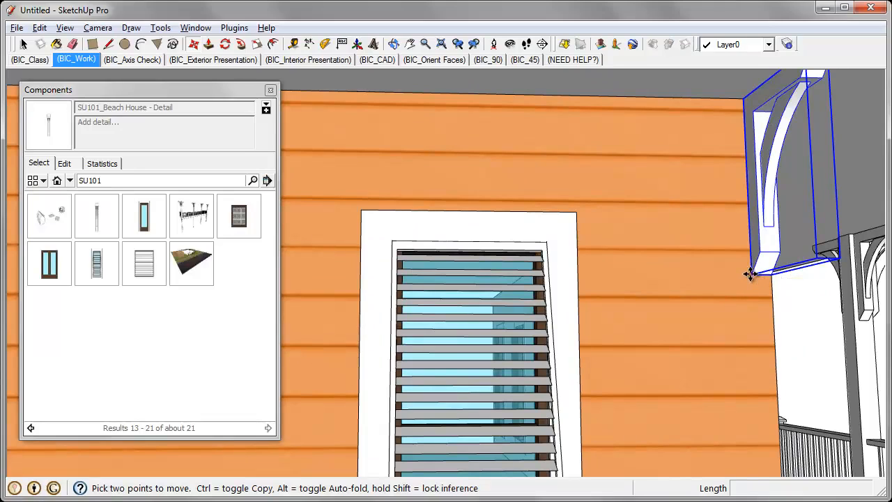
pyautogui.click(750, 274)
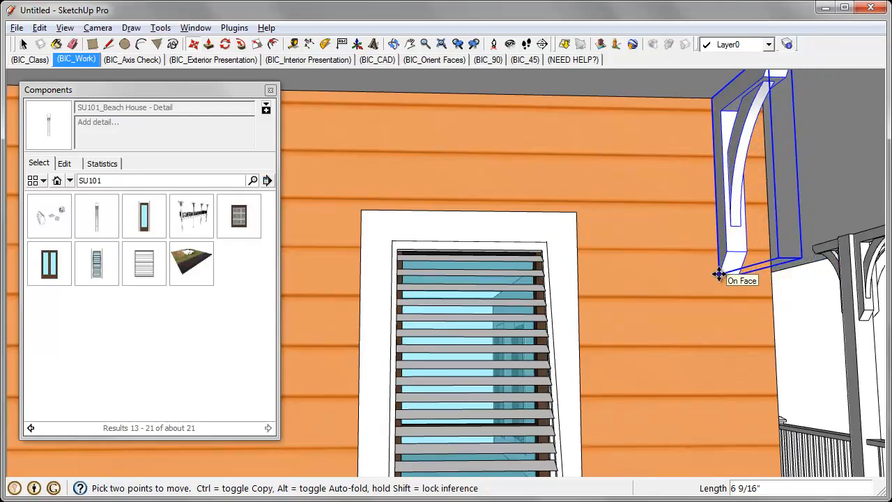
pyautogui.press('ctrl')
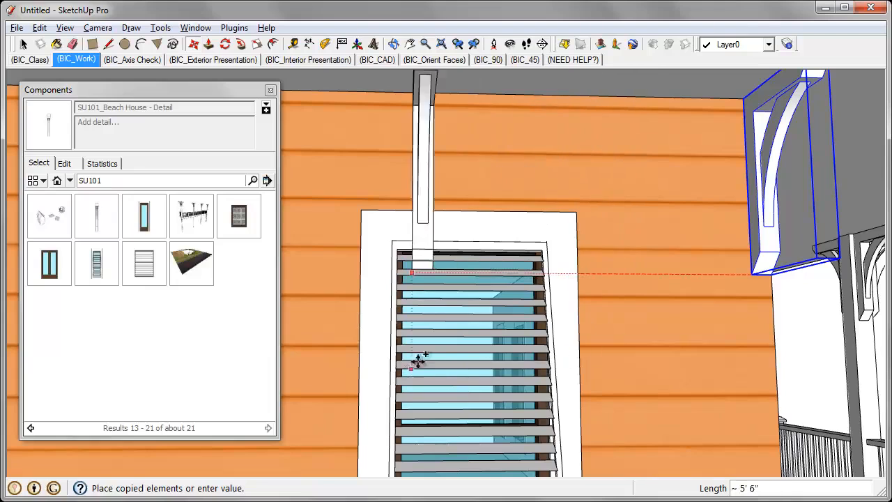
pyautogui.scroll(-12, 509, 318)
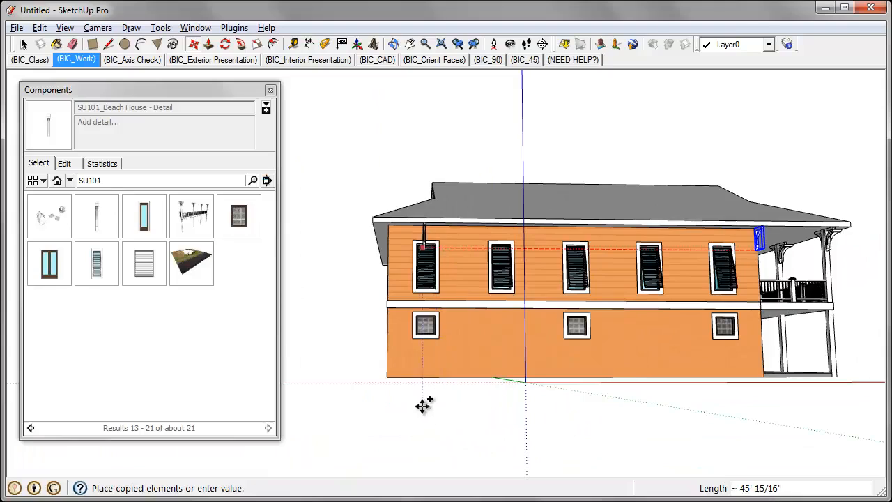
pyautogui.click(390, 377)
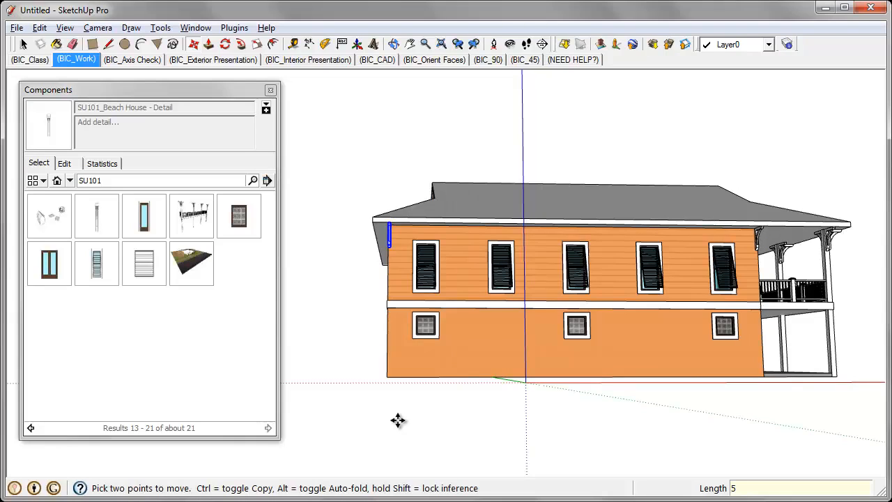
pyautogui.write('5/')
pyautogui.press('Return')
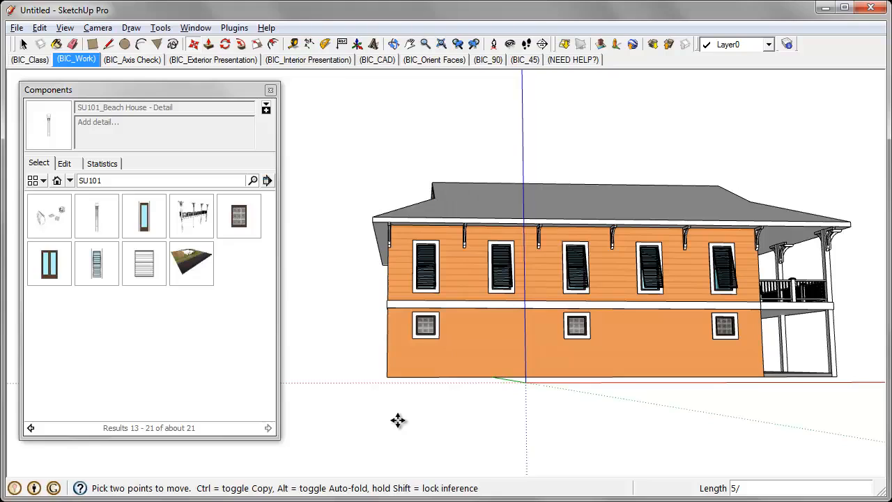
# Place the SU101_Beach House - Site component at the base of the front porch's corner post beside the single door.
pyautogui.moveTo(759, 442); pyautogui.dragTo(466, 448, button='middle')
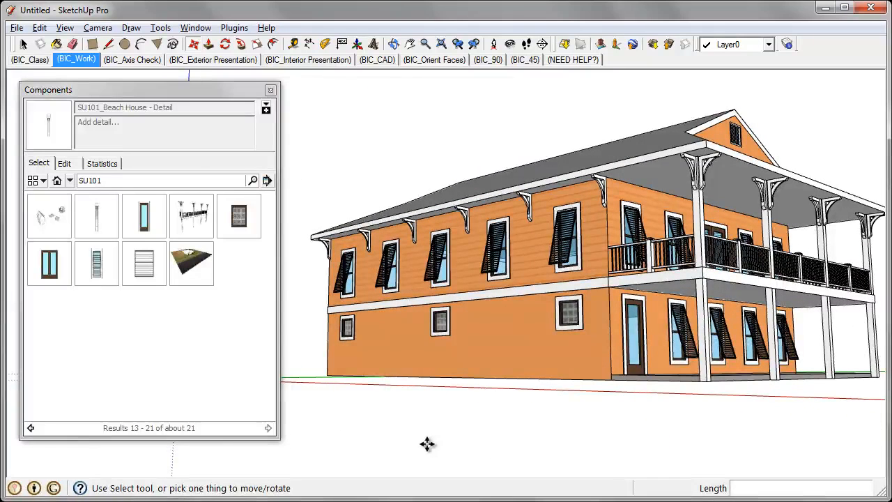
pyautogui.moveTo(427, 444); pyautogui.dragTo(423, 426, button='middle')
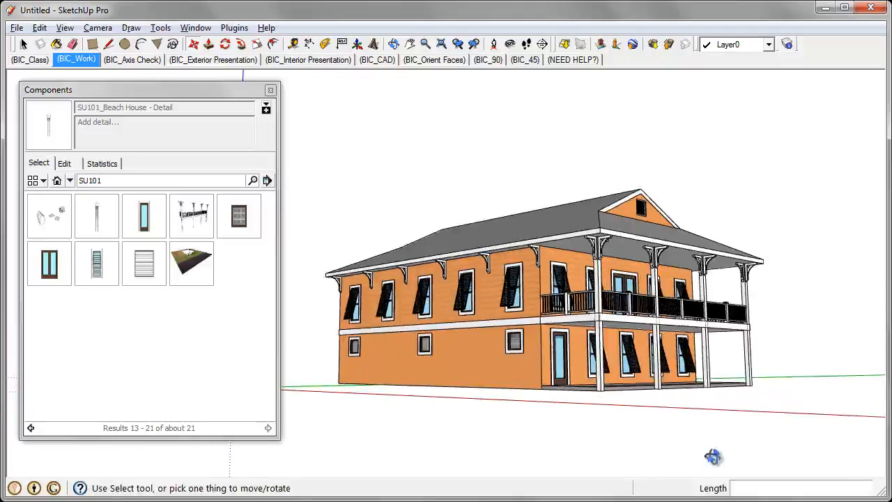
pyautogui.moveTo(713, 458); pyautogui.dragTo(502, 415, button='middle')
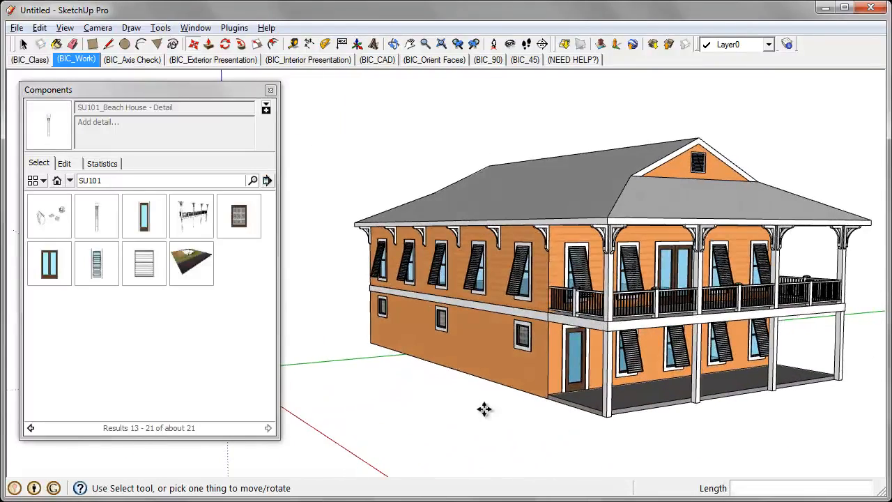
pyautogui.moveTo(440, 393)
pyautogui.mouseDown(button='middle')
pyautogui.moveTo(404, 367)
pyautogui.moveTo(437, 402)
pyautogui.mouseUp(button='middle')
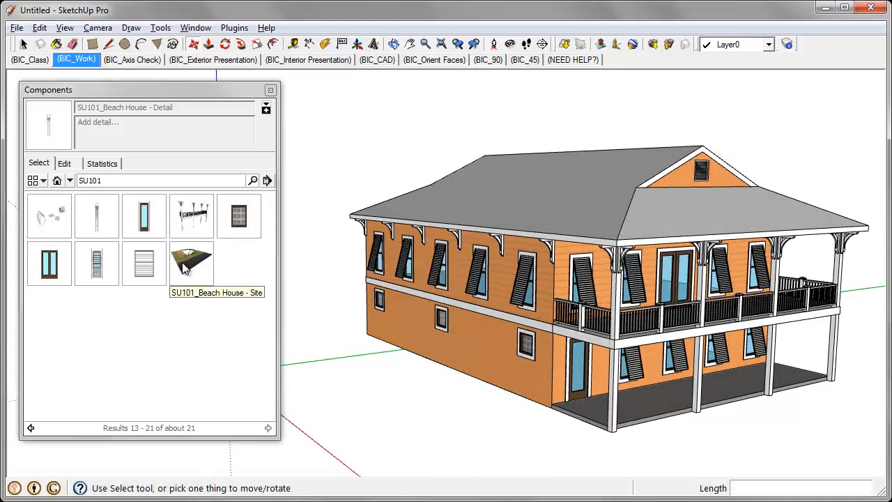
pyautogui.scroll(4, 484, 426)
pyautogui.moveTo(484, 426)
pyautogui.mouseDown(button='middle')
pyautogui.moveTo(564, 424)
pyautogui.moveTo(442, 376)
pyautogui.mouseUp(button='middle')
pyautogui.moveTo(536, 440); pyautogui.dragTo(439, 440, button='middle')
pyautogui.scroll(-3, 546, 438)
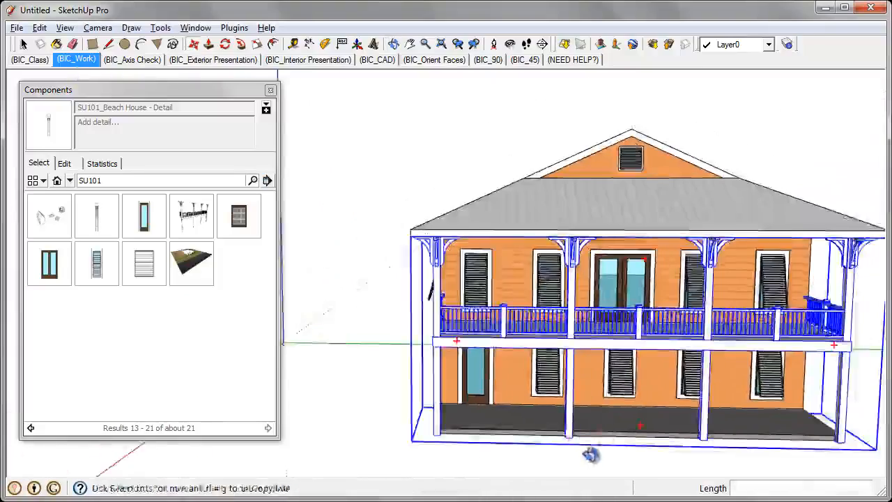
pyautogui.moveTo(591, 455); pyautogui.dragTo(482, 474, button='middle')
pyautogui.scroll(7, 400, 464)
pyautogui.moveTo(399, 460); pyautogui.dragTo(413, 454, button='middle')
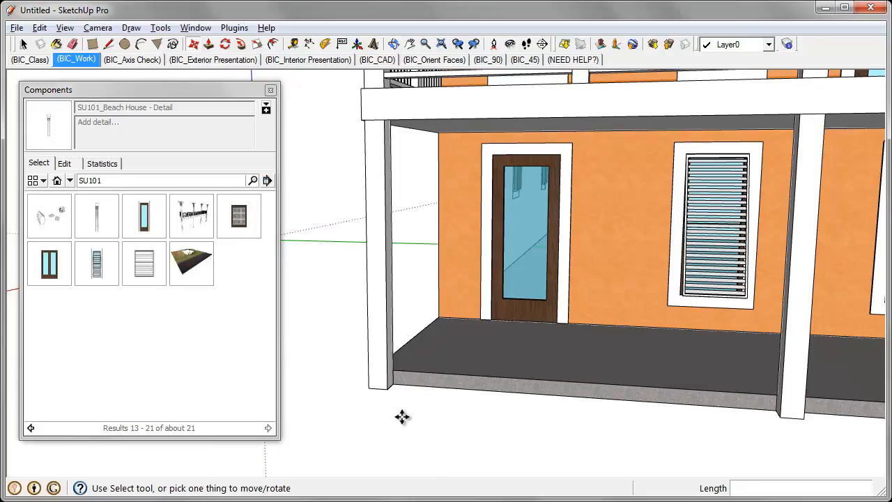
pyautogui.click(187, 271)
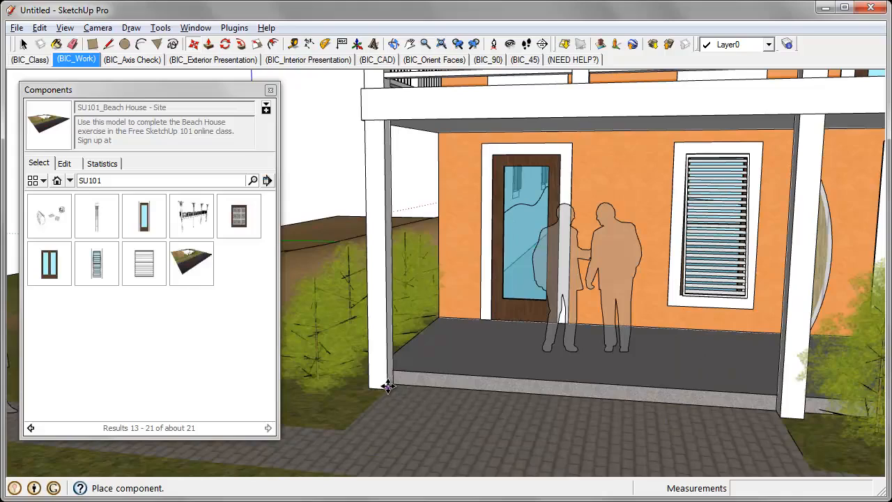
pyautogui.click(388, 385)
pyautogui.moveTo(446, 410); pyautogui.dragTo(513, 419, button='middle')
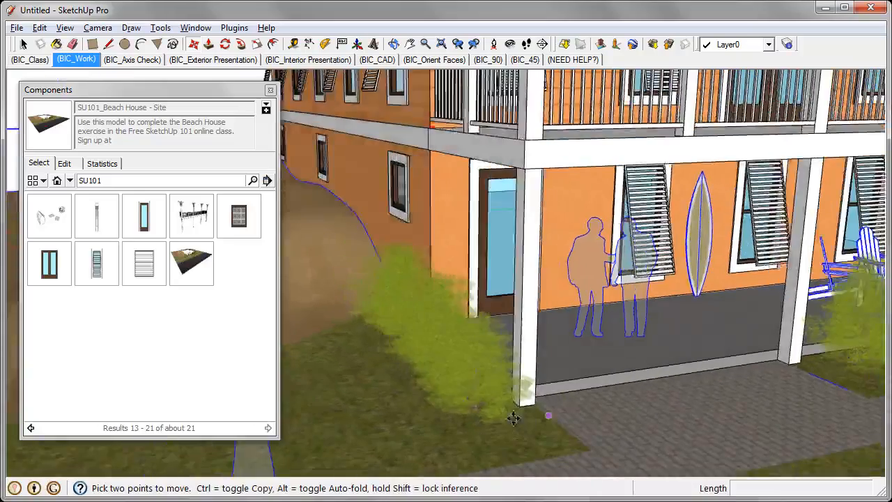
pyautogui.scroll(-3, 514, 418)
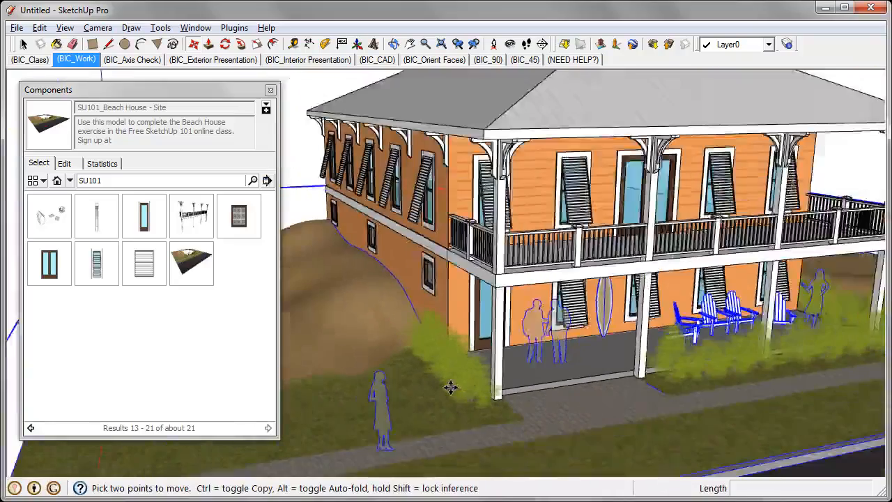
pyautogui.scroll(-3, 451, 388)
pyautogui.moveTo(437, 398); pyautogui.dragTo(355, 411, button='middle')
pyautogui.scroll(3, 349, 407)
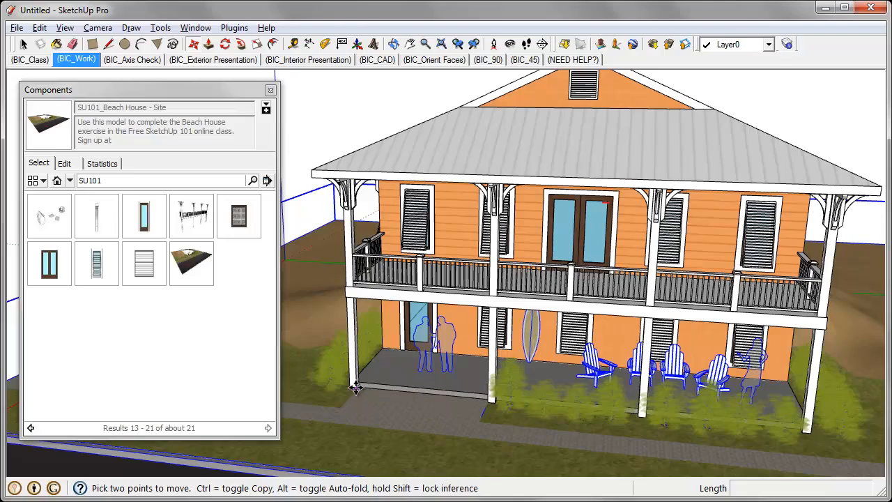
pyautogui.moveTo(331, 445); pyautogui.dragTo(511, 438, button='middle')
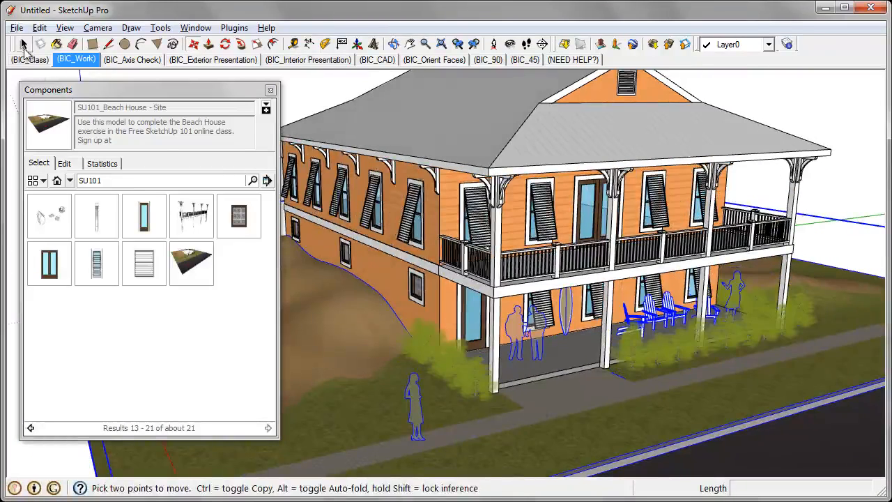
# Clear the selection, review the house on its site from both front corners, and close the Components window.
pyautogui.click(24, 44)
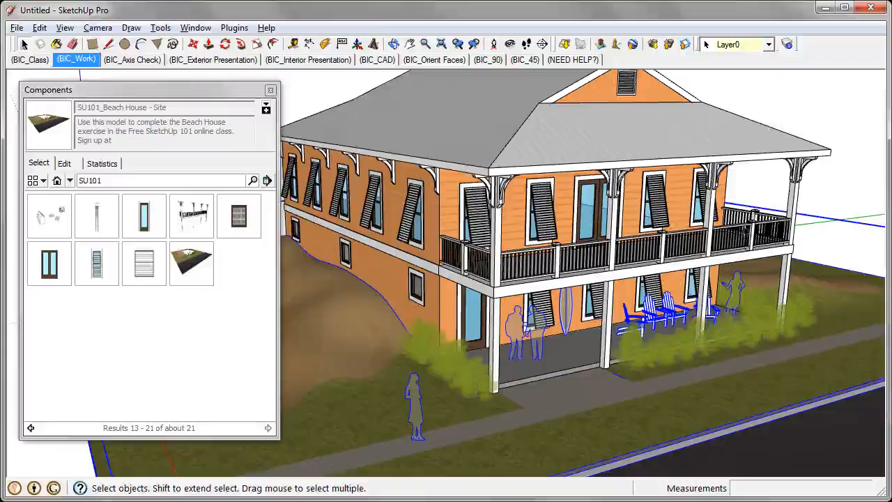
pyautogui.moveTo(779, 140); pyautogui.dragTo(819, 122, button='middle')
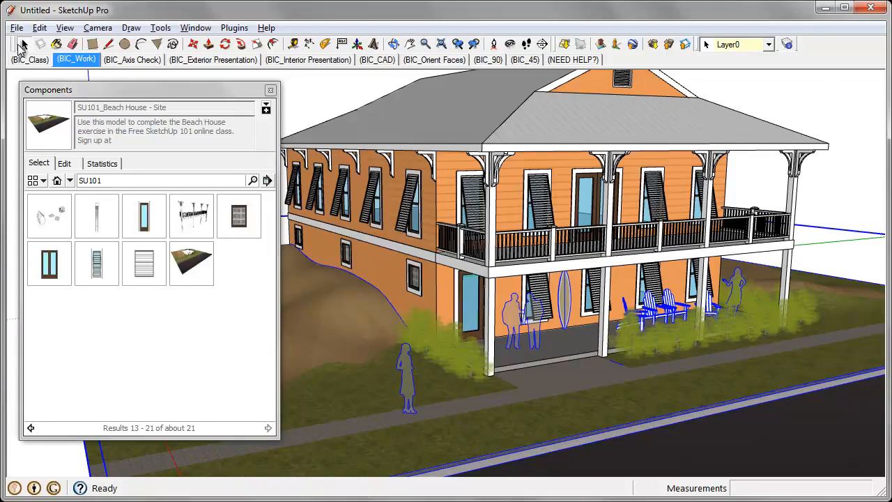
pyautogui.click(843, 108)
pyautogui.scroll(-3, 846, 176)
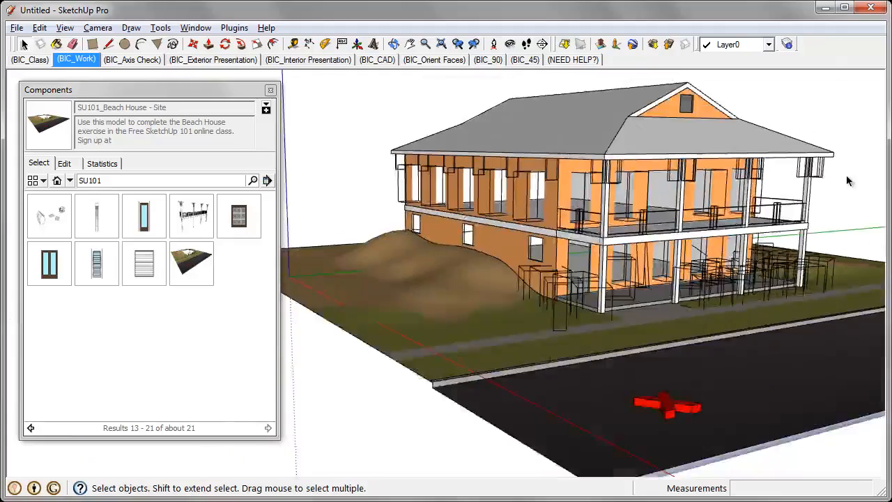
pyautogui.moveTo(846, 176); pyautogui.dragTo(512, 224, button='middle')
pyautogui.scroll(-3, 781, 255)
pyautogui.scroll(1, 725, 241)
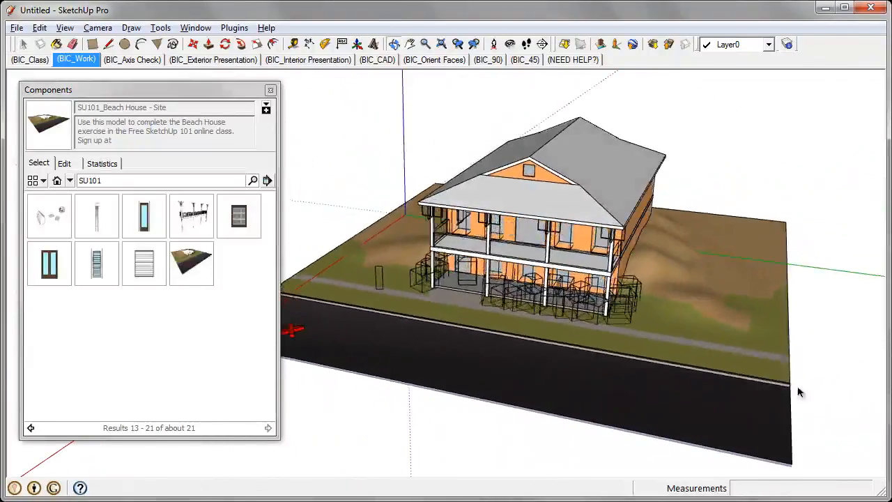
pyautogui.moveTo(603, 271); pyautogui.dragTo(603, 344, button='middle')
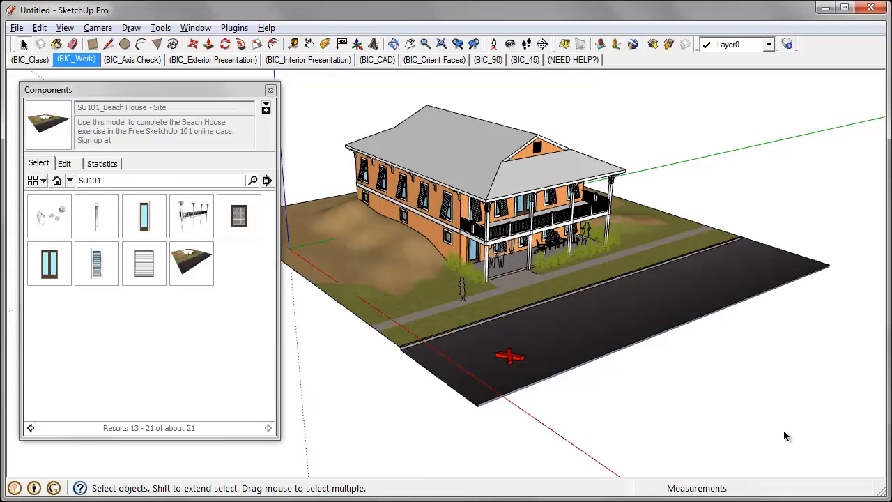
pyautogui.click(272, 92)
pyautogui.moveTo(526, 136); pyautogui.dragTo(520, 164, button='middle')
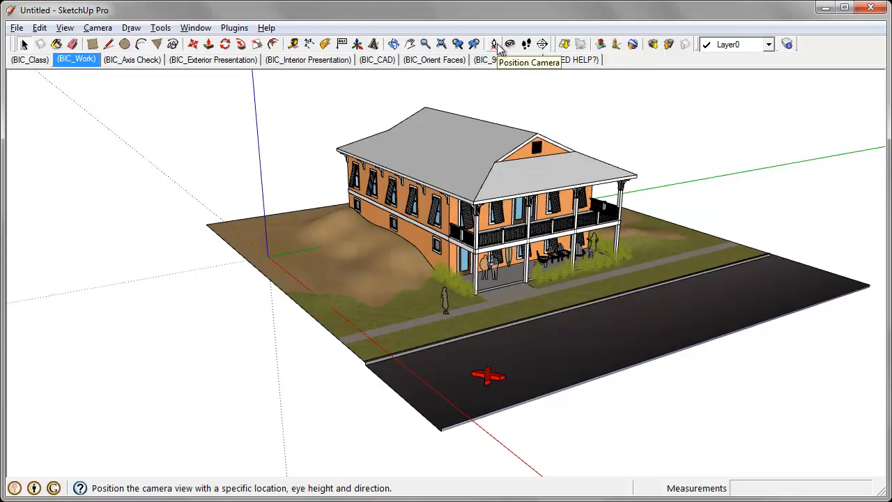
# Position the camera at the red X marker in the street facing the house, with a 66-inch eye height, and aim at the front porch.
pyautogui.click(497, 45)
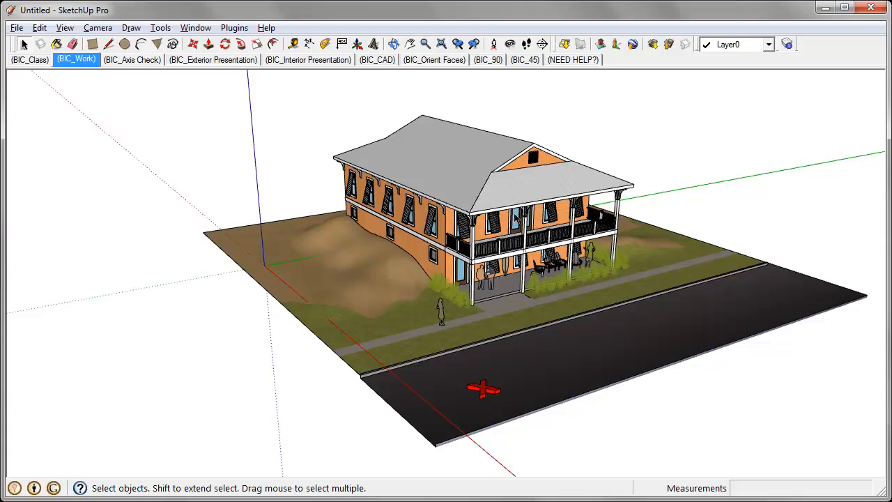
pyautogui.click(495, 46)
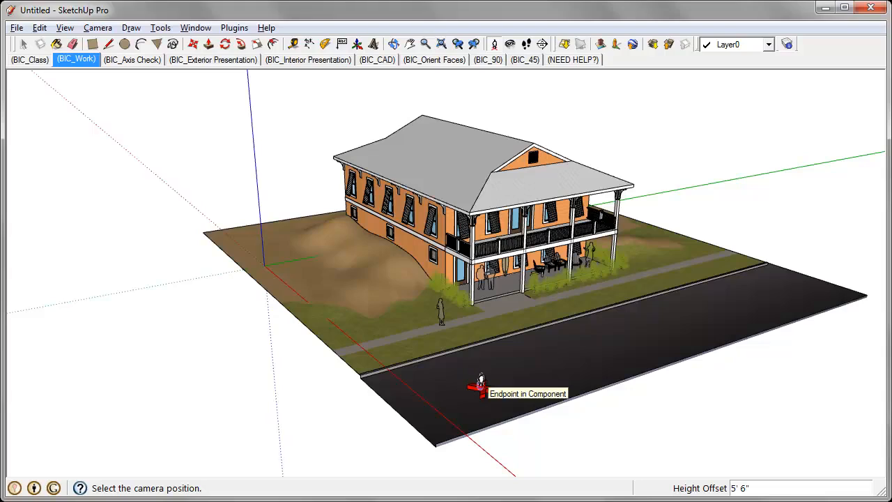
pyautogui.moveTo(480, 383)
pyautogui.mouseDown()
pyautogui.moveTo(499, 189)
pyautogui.moveTo(529, 201)
pyautogui.moveTo(503, 217)
pyautogui.mouseUp()
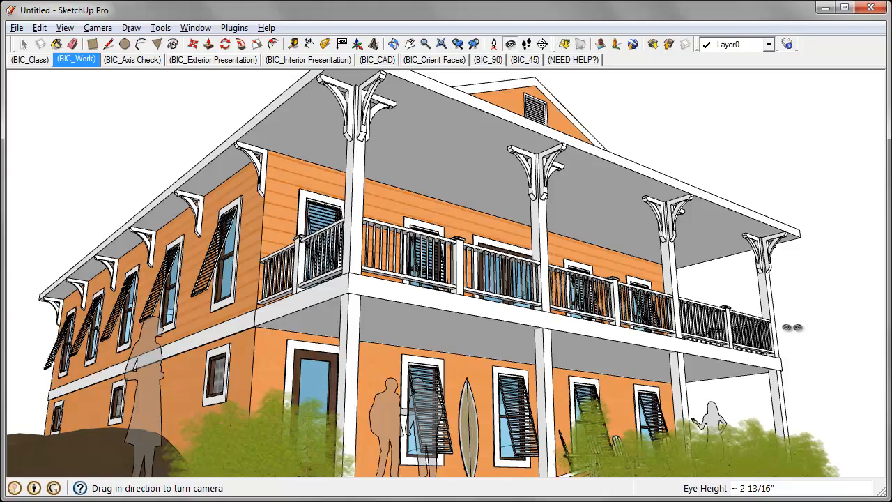
pyautogui.write('66')
pyautogui.press('Return')
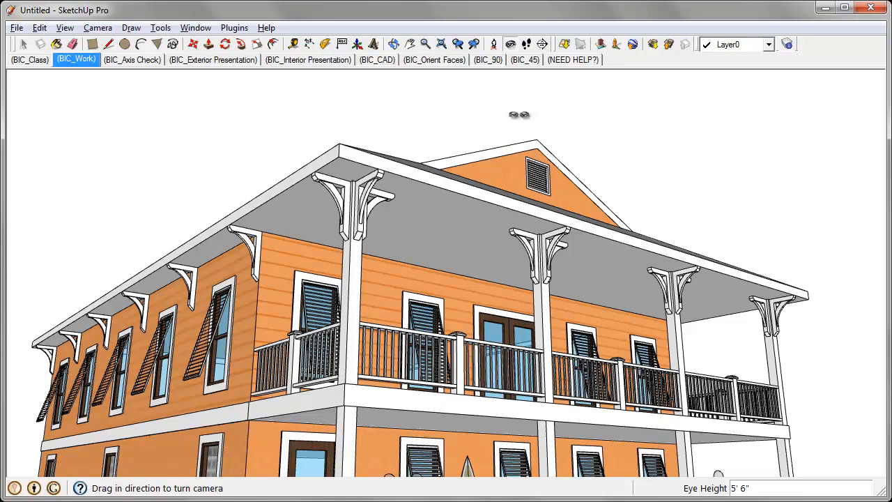
pyautogui.moveTo(520, 116); pyautogui.dragTo(496, 214)
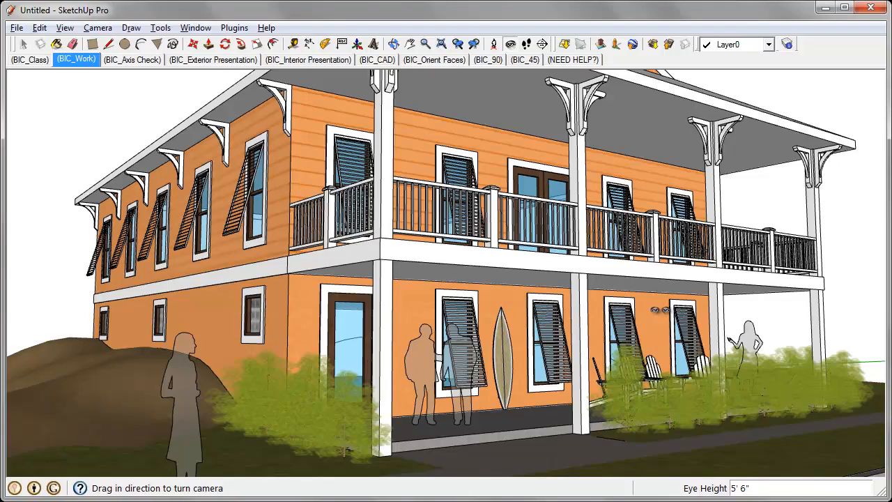
# Set the street-level view's field of view to 45 degrees.
pyautogui.click(429, 45)
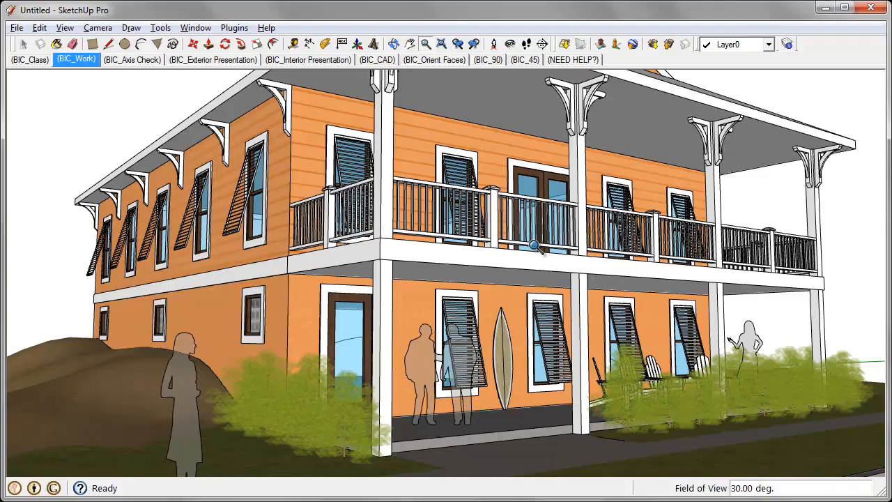
pyautogui.write('45')
pyautogui.press('Return')
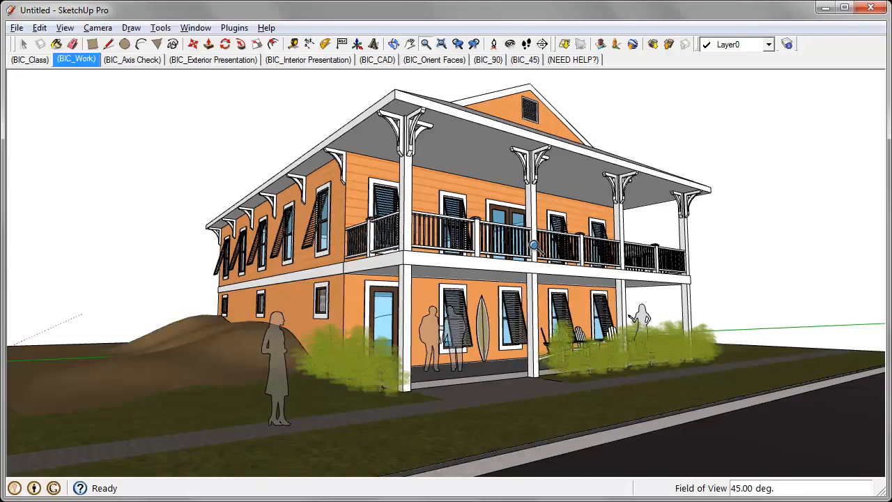
# Preview the BIC_Exterior Presentation scene, return to the BIC_Work scene, and bring the red X marker in the street into view.
pyautogui.click(204, 61)
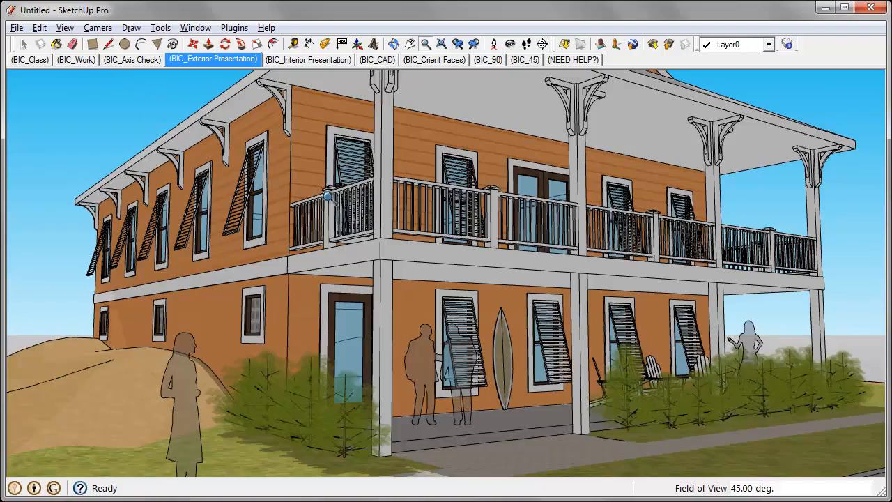
pyautogui.click(77, 60)
pyautogui.press('h')
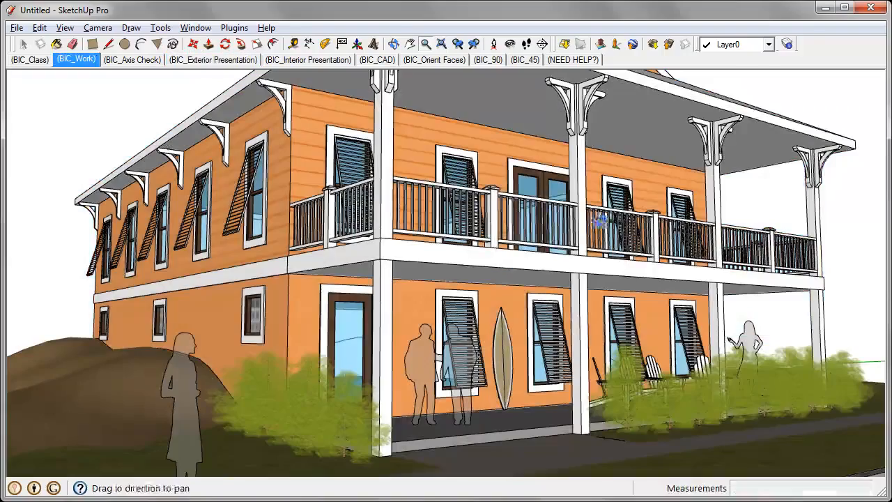
pyautogui.moveTo(483, 245); pyautogui.dragTo(484, 282, button='middle')
pyautogui.scroll(-6, 483, 283)
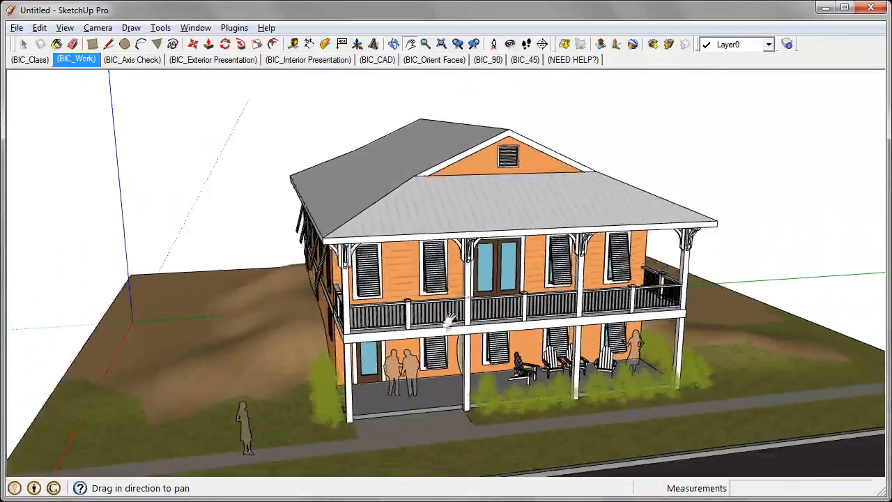
pyautogui.moveTo(448, 319); pyautogui.dragTo(470, 204)
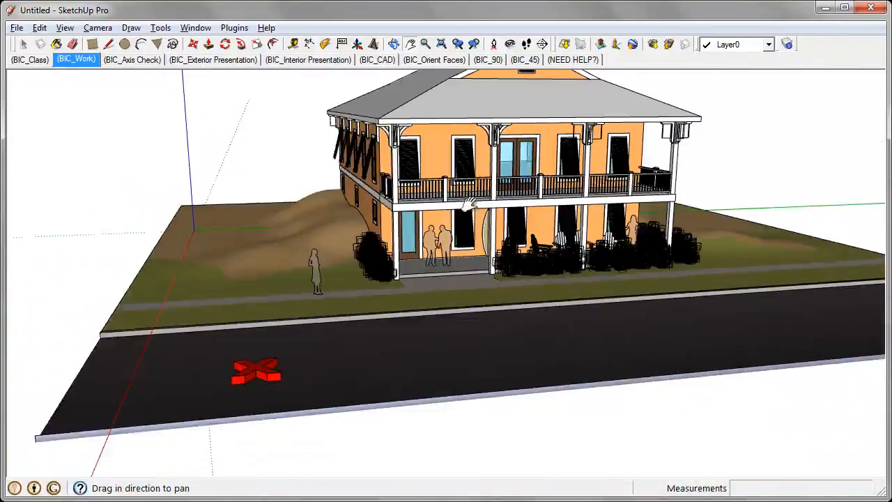
# Place the camera at the red X marker looking toward the house, set the eye height to 66 inches, and turn the view to the porch.
pyautogui.click(494, 44)
pyautogui.moveTo(270, 363); pyautogui.dragTo(480, 159)
pyautogui.scroll(6, 481, 159)
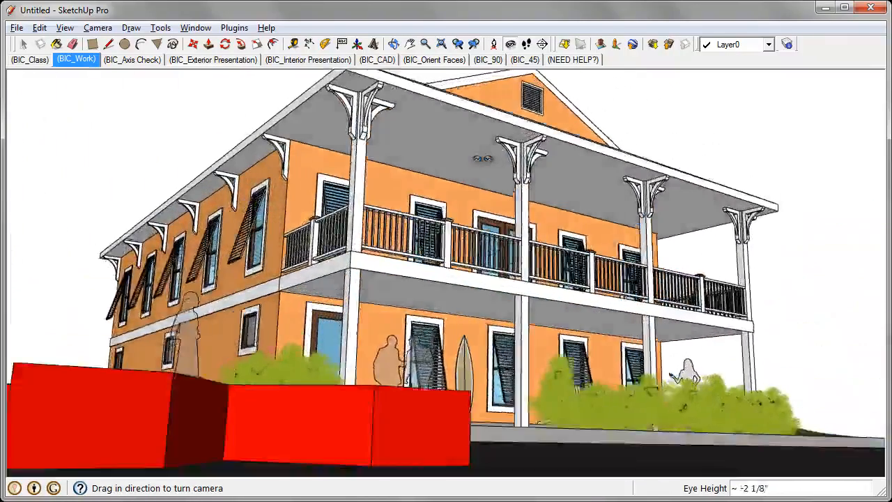
pyautogui.write('66')
pyautogui.press('Return')
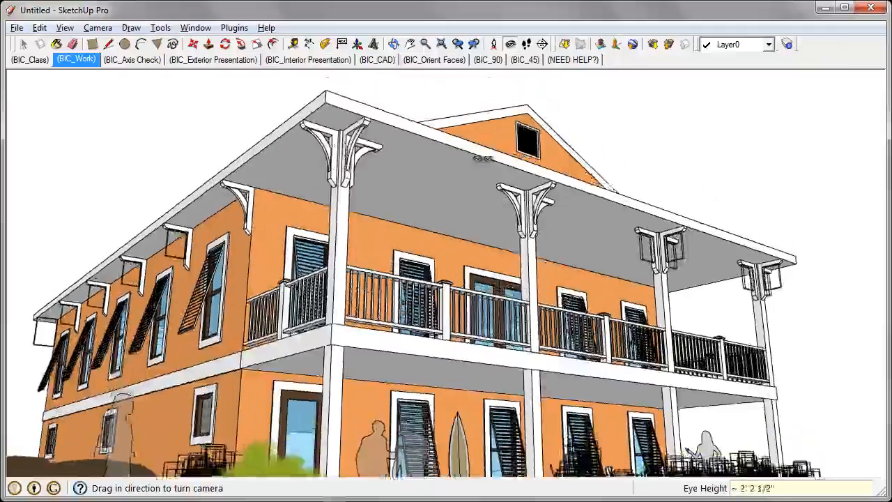
pyautogui.moveTo(438, 163); pyautogui.dragTo(427, 247)
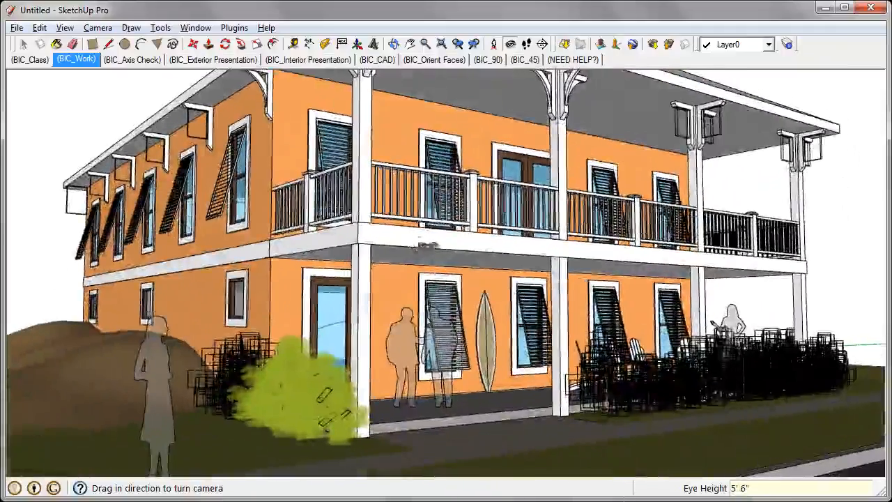
# Set the field of view to 45 degrees and switch to the BIC_Exterior Presentation scene.
pyautogui.click(425, 44)
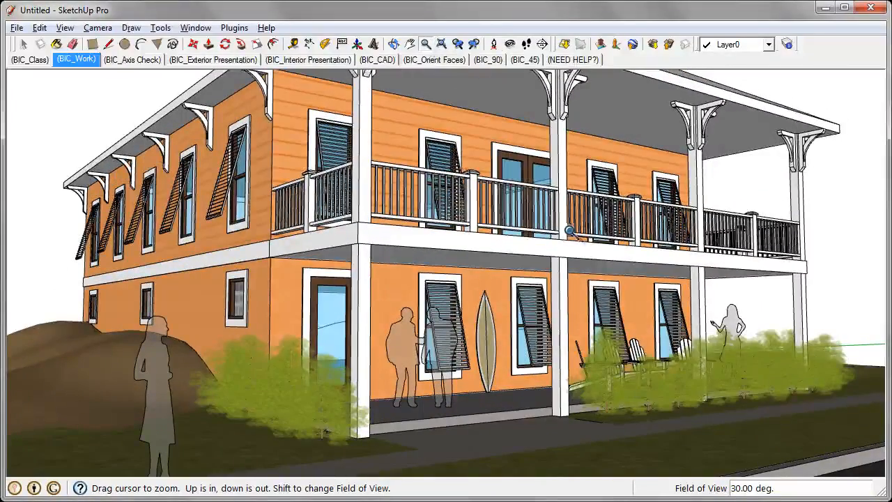
pyautogui.write('45')
pyautogui.press('Return')
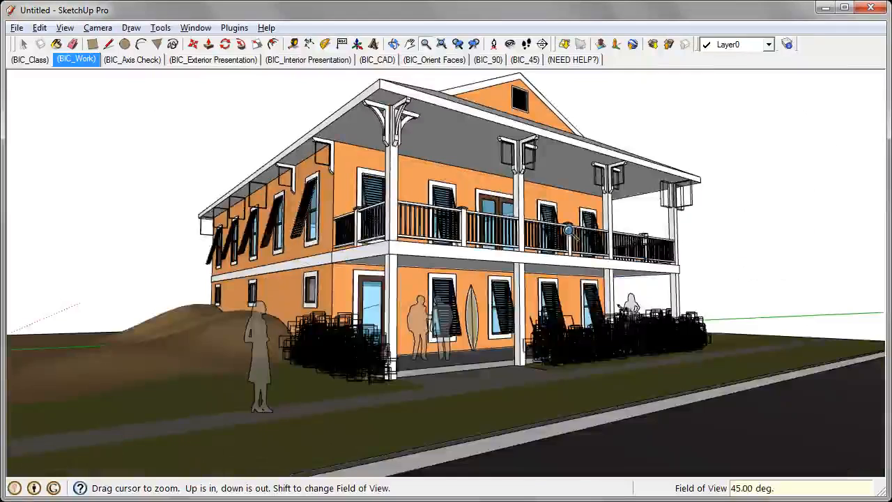
pyautogui.click(210, 60)
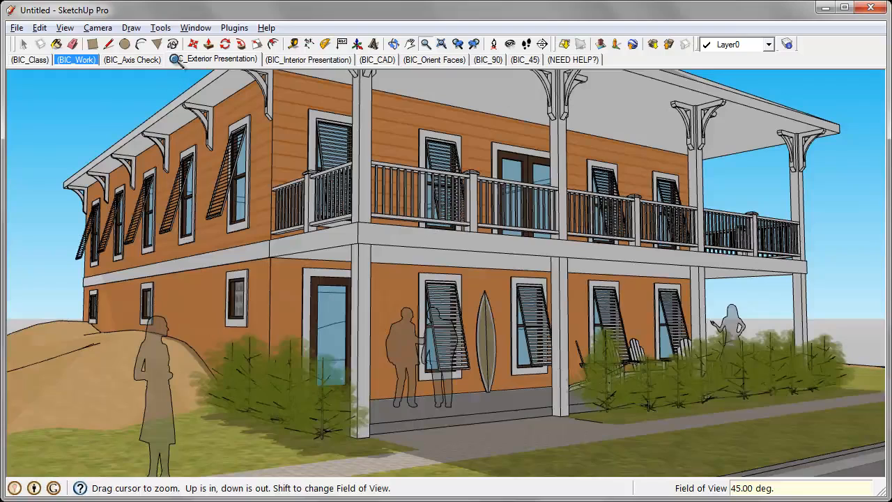
# Examine the saved properties of the BIC_Exterior Presentation scene in the Scenes window and close it.
pyautogui.click(196, 27)
pyautogui.click(221, 163)
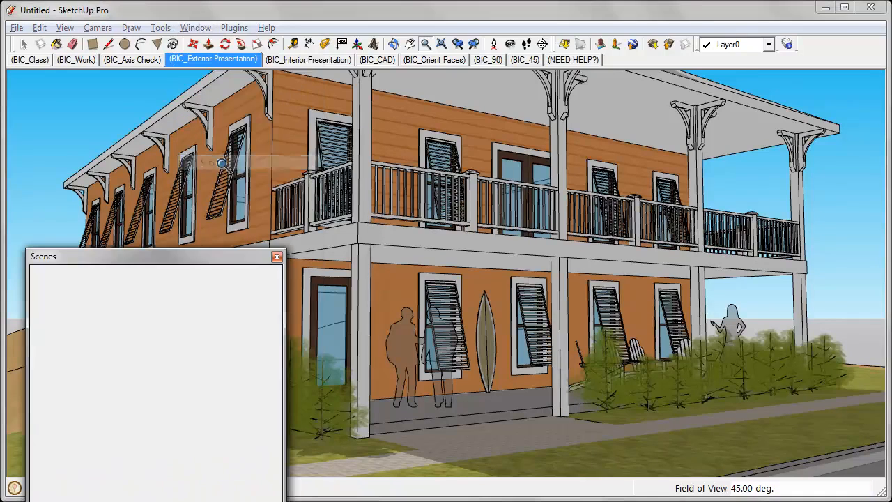
pyautogui.moveTo(175, 256); pyautogui.dragTo(194, 120)
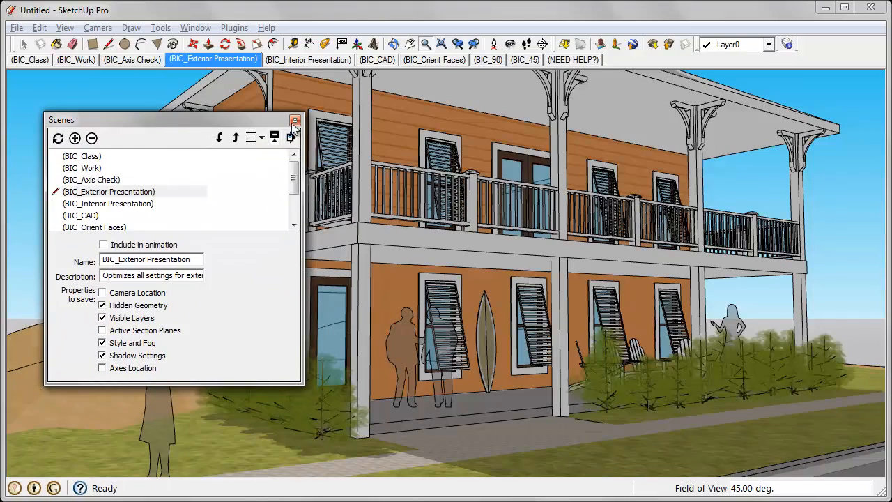
pyautogui.moveTo(163, 121); pyautogui.dragTo(125, 120)
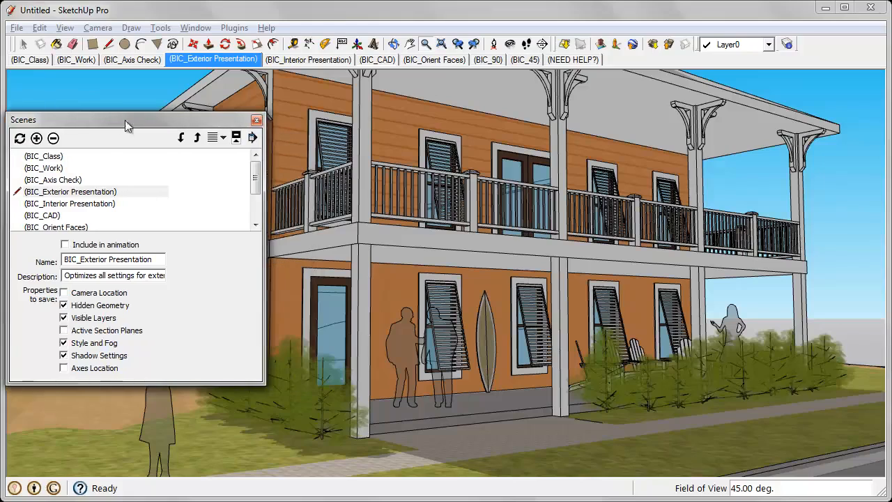
pyautogui.click(257, 121)
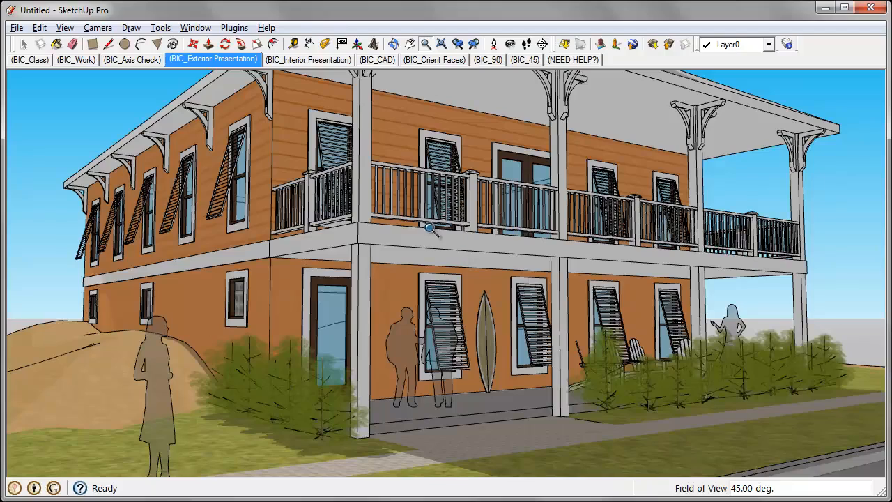
# Set the exterior presentation view's field of view to 45 degrees and return to the Select tool.
pyautogui.press('z')
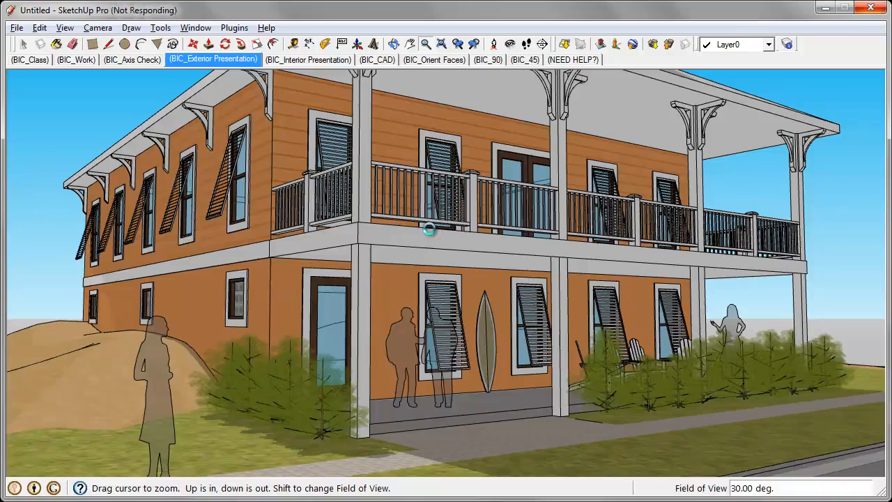
pyautogui.write('45')
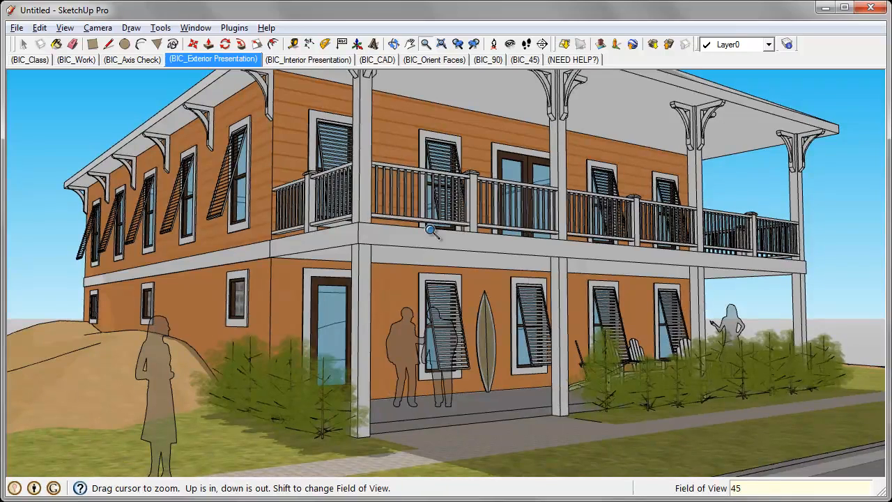
pyautogui.press('Return')
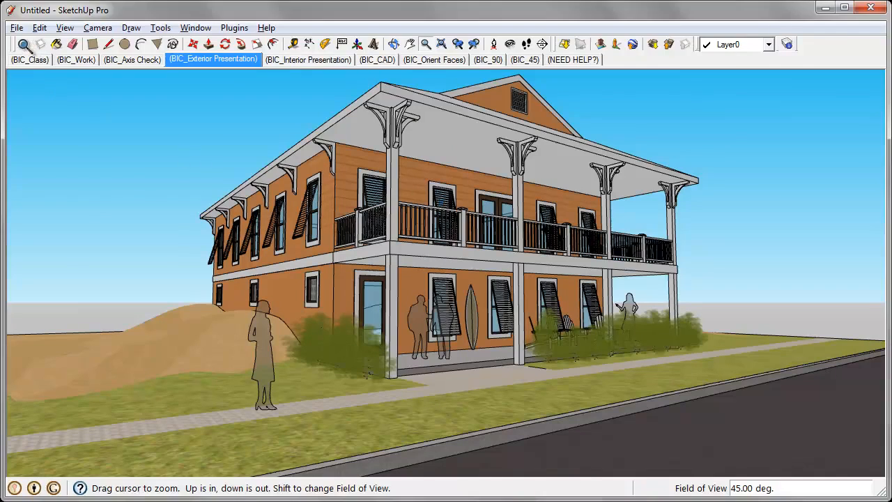
pyautogui.click(24, 44)
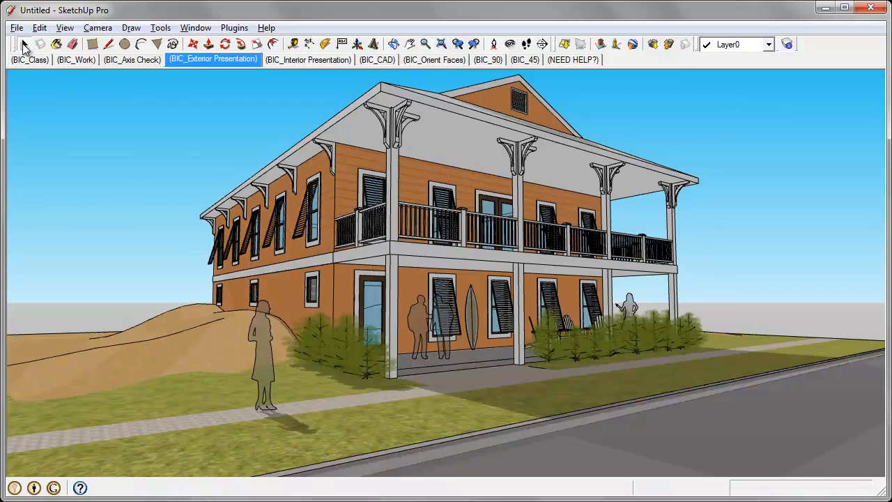
# Set the shadow time to 06:52 AM and the date to 8/6 in Shadow Settings.
pyautogui.click(196, 28)
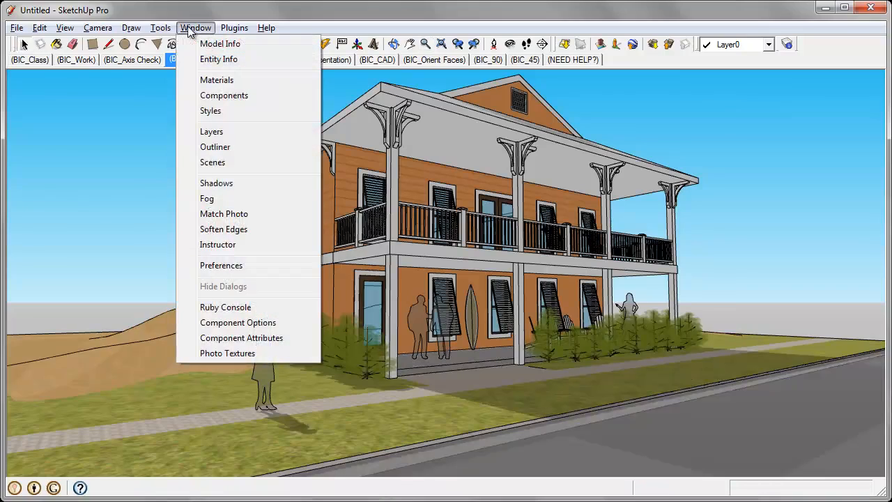
pyautogui.click(221, 183)
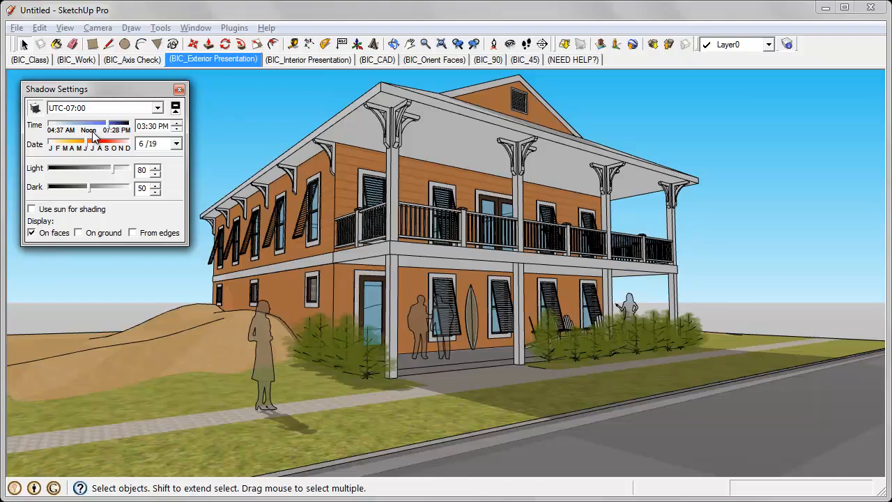
pyautogui.moveTo(93, 140)
pyautogui.mouseDown()
pyautogui.moveTo(111, 142)
pyautogui.moveTo(100, 142)
pyautogui.mouseUp()
pyautogui.click(54, 124)
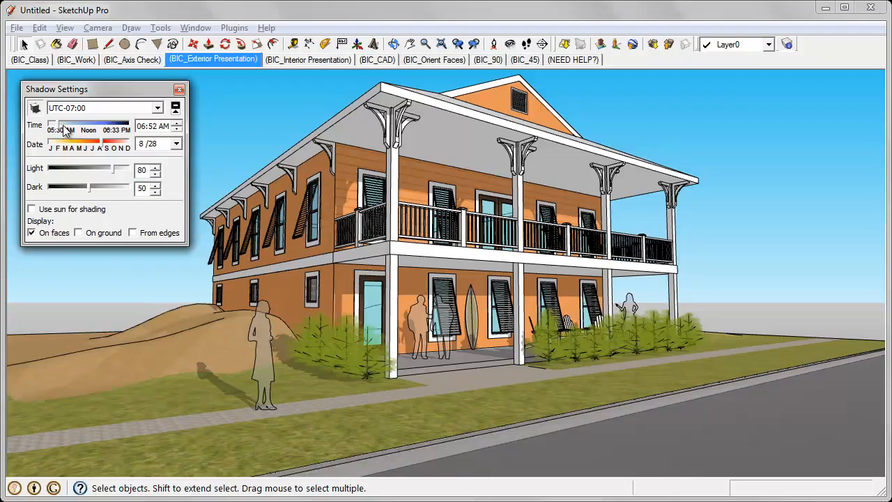
pyautogui.moveTo(103, 143); pyautogui.dragTo(97, 143)
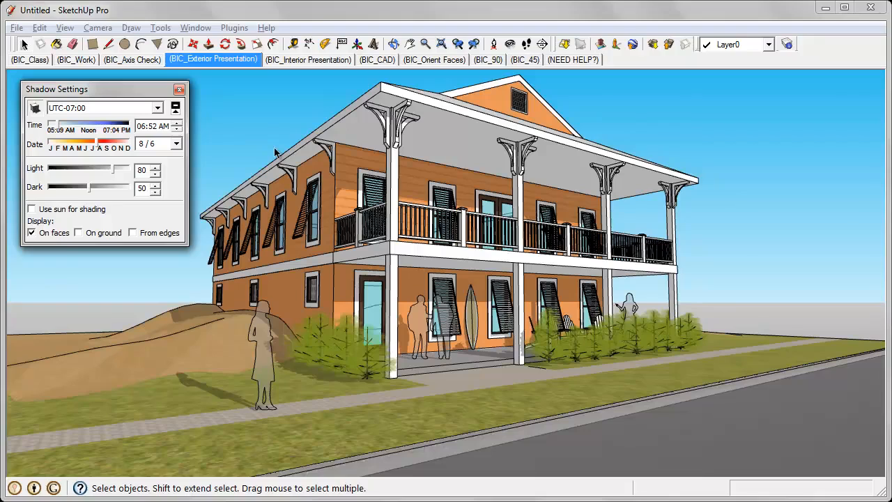
# Start exporting the view as a 2D JPEG image named Beach House 01 and open its export options.
pyautogui.click(15, 28)
pyautogui.moveTo(94, 263)
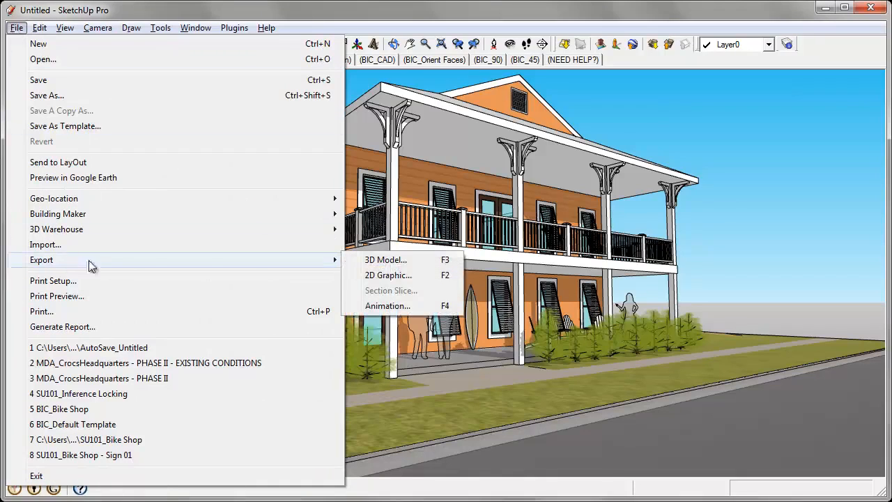
pyautogui.click(444, 283)
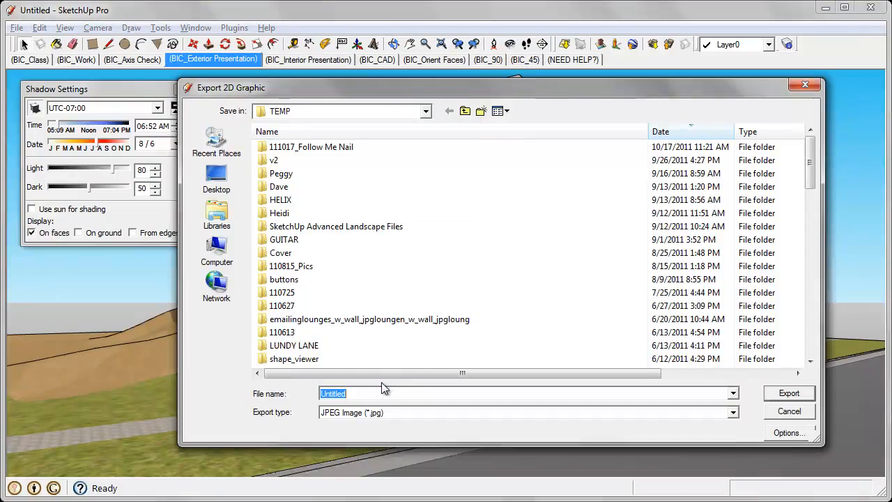
pyautogui.write('Beach House 01')
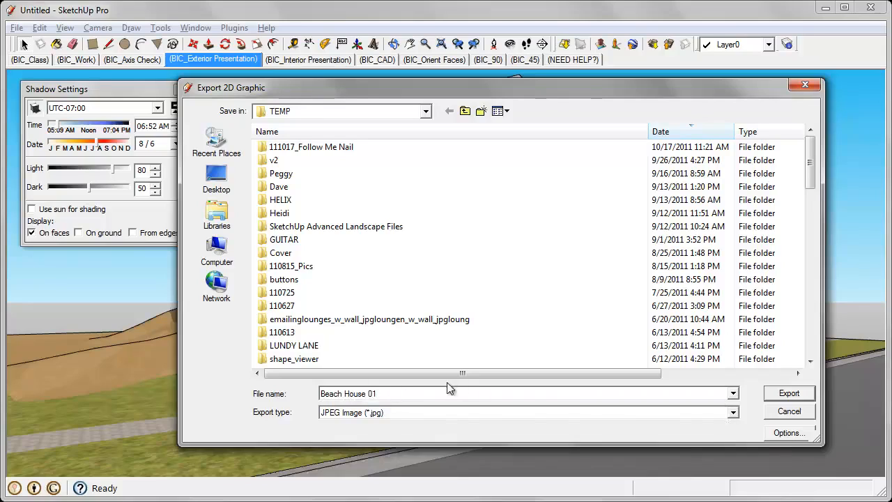
pyautogui.click(781, 434)
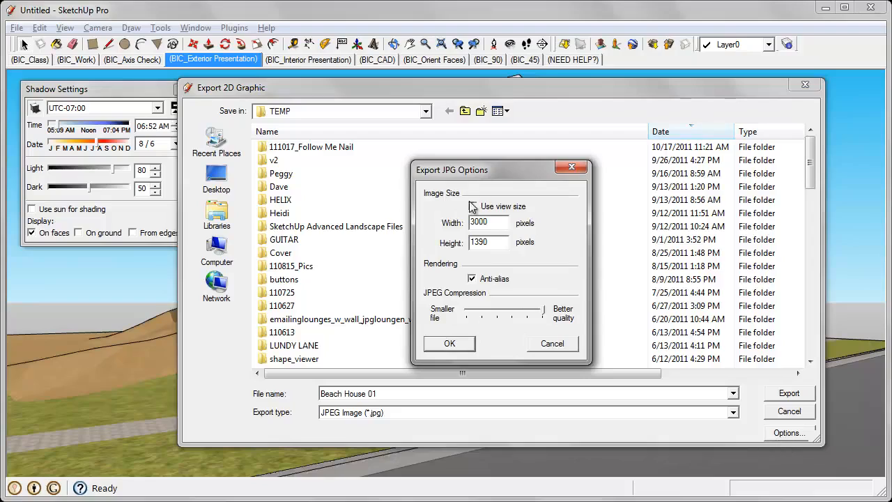
# Try the view size for the exported image, then return to a custom image size.
pyautogui.doubleClick(498, 224)
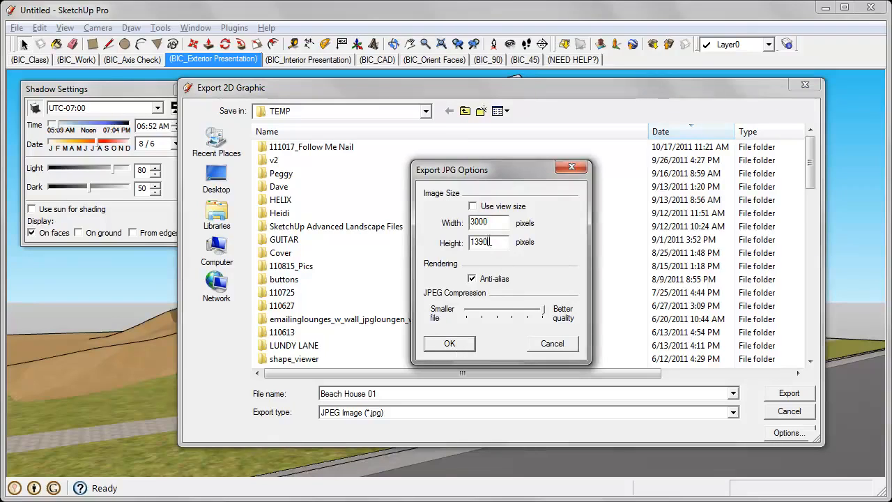
pyautogui.doubleClick(483, 242)
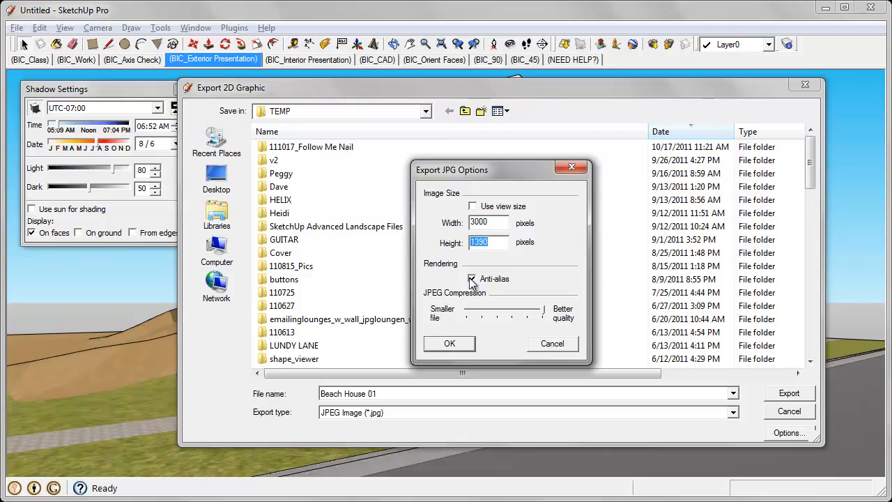
pyautogui.click(543, 311)
pyautogui.moveTo(545, 316); pyautogui.dragTo(584, 398)
pyautogui.click(483, 207)
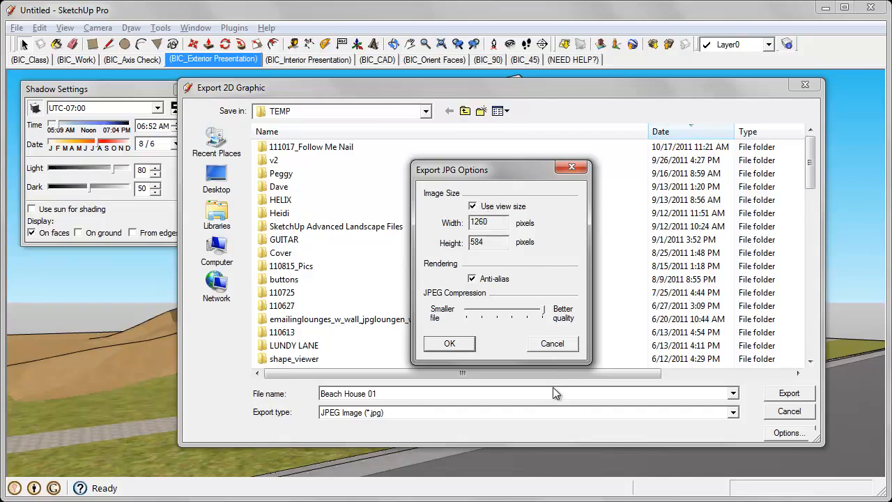
pyautogui.click(474, 207)
# Set the image width to 2000 pixels, accept the JPG options and export the image.
pyautogui.doubleClick(480, 221)
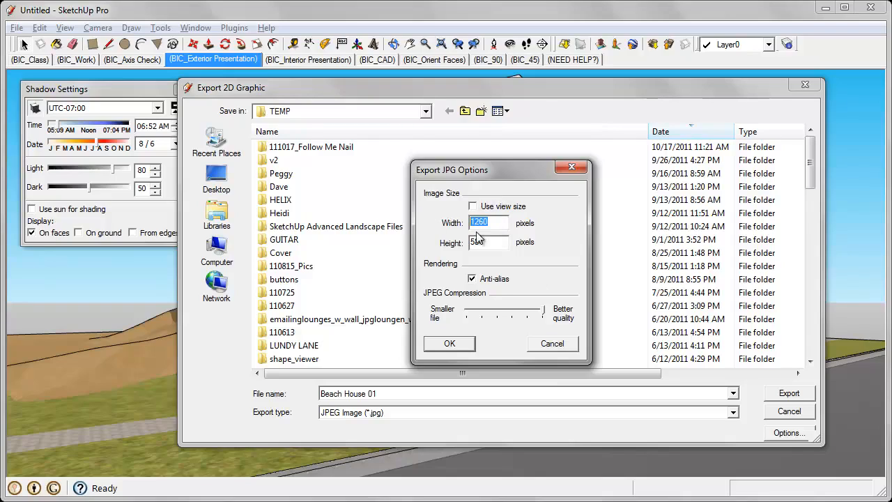
pyautogui.write('200')
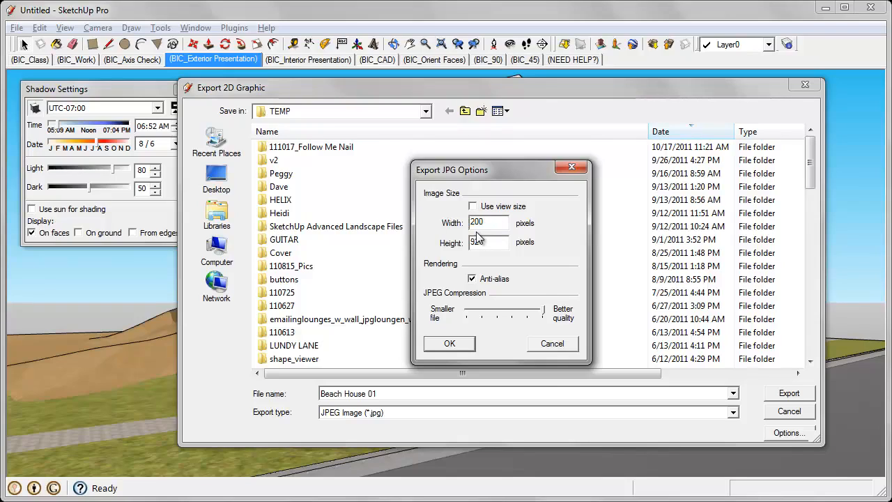
pyautogui.write('0')
pyautogui.click(450, 343)
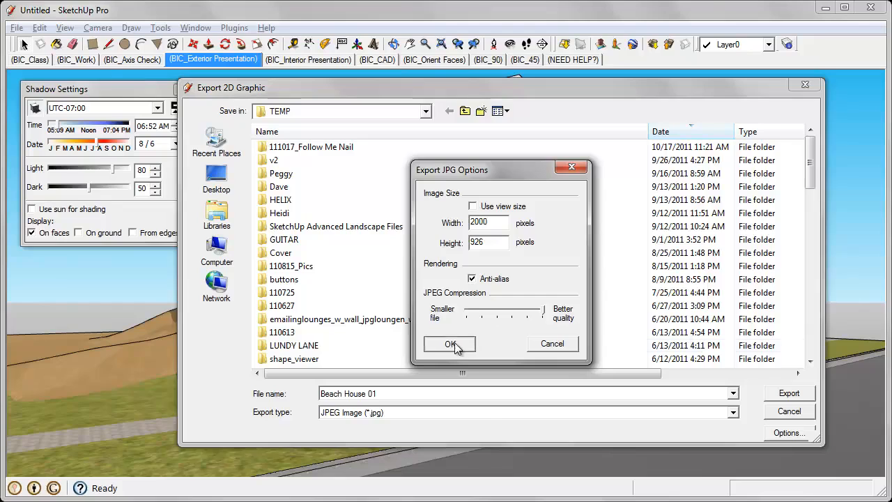
pyautogui.click(789, 393)
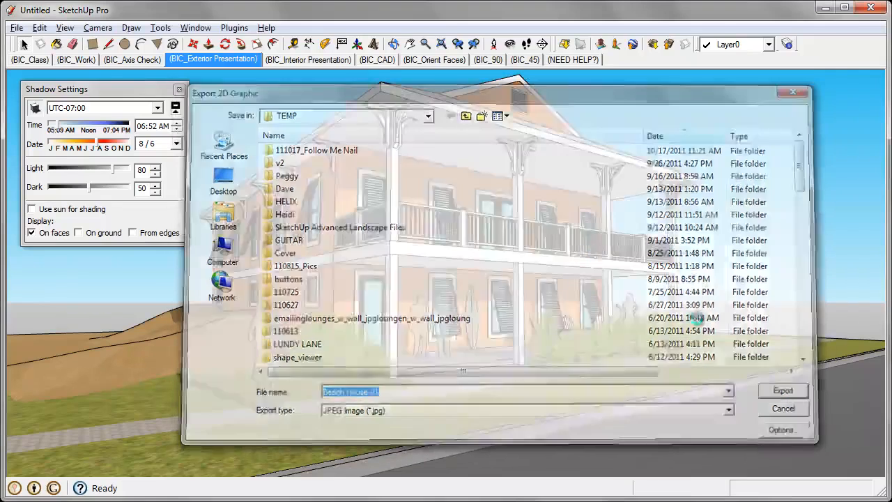